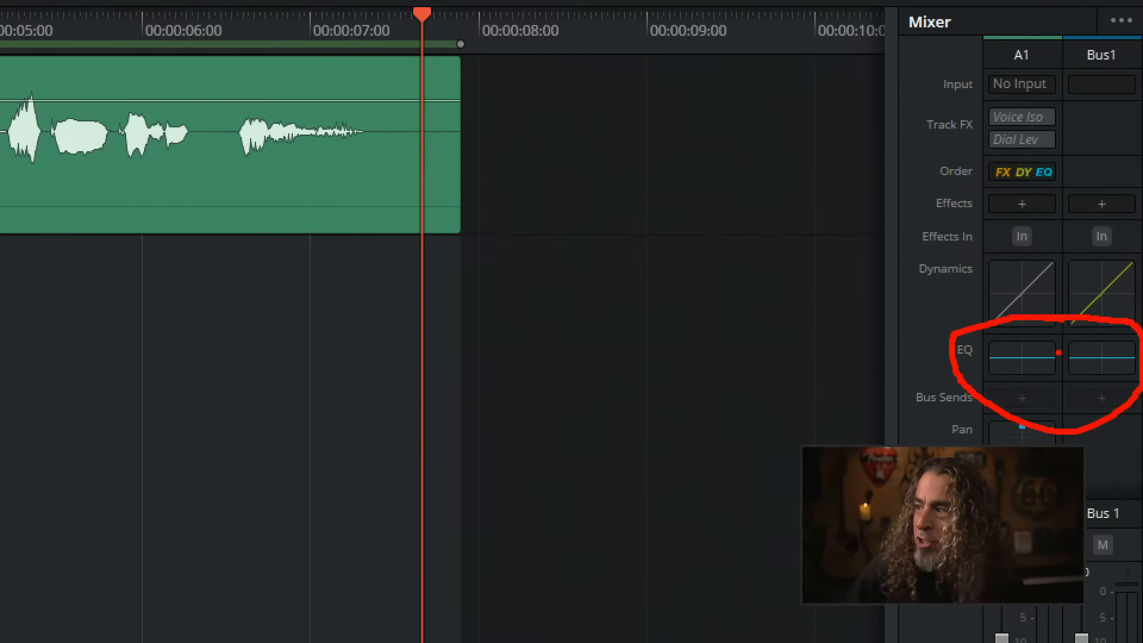
- Check which channel sections are enabled in the Mixer's display options
{"action": "left_click_drag", "start_coordinate": [989, 355], "coordinate": [1075, 353]}
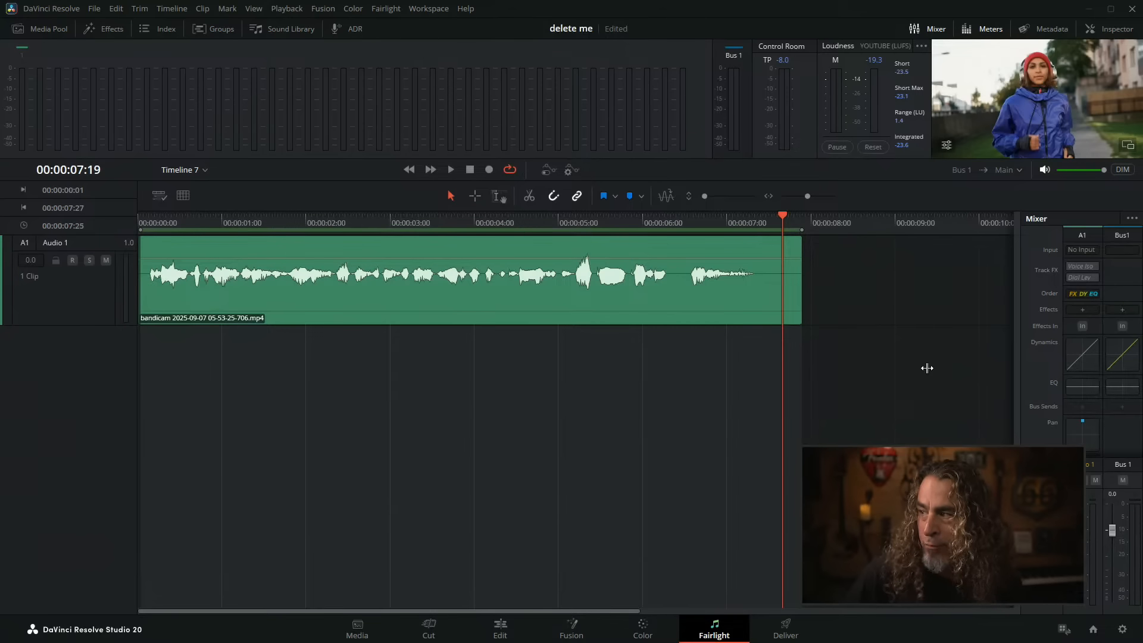
{"action": "left_click", "coordinate": [1131, 220]}
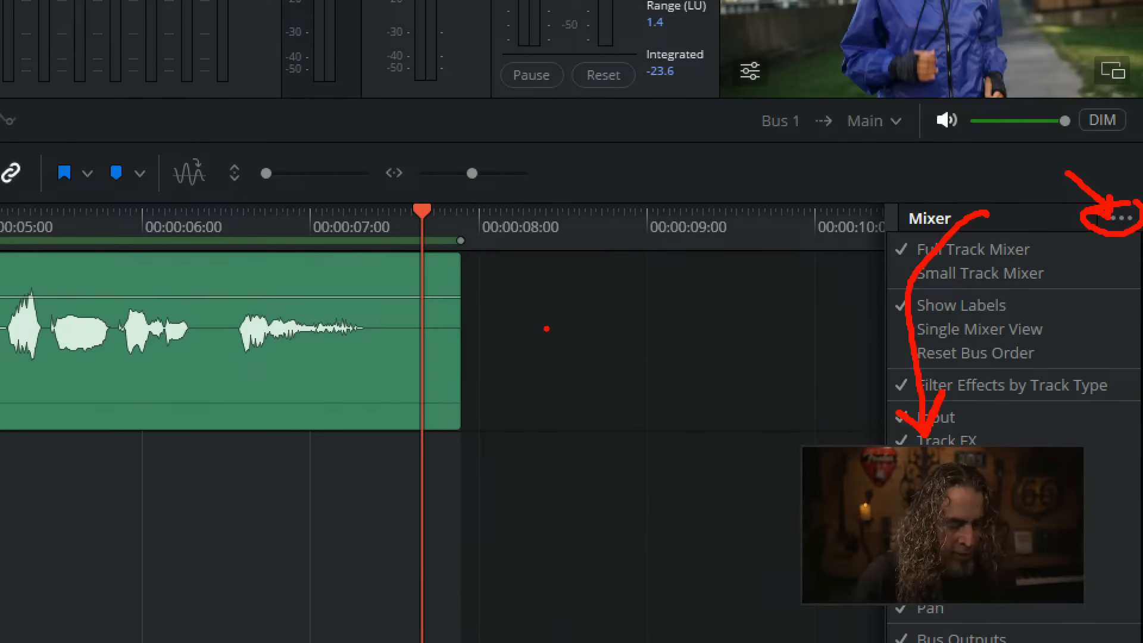
{"action": "left_click", "coordinate": [546, 328]}
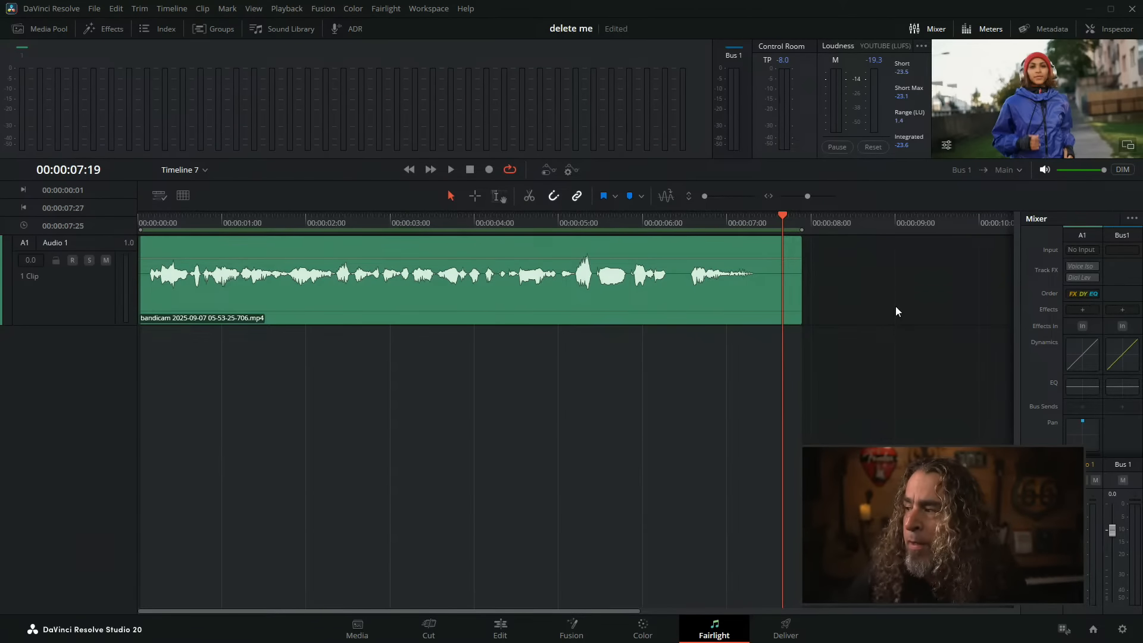
- Open the equalizer of the Audio 1 track and move its window clear of the Mixer
{"action": "left_click", "coordinate": [1083, 389]}
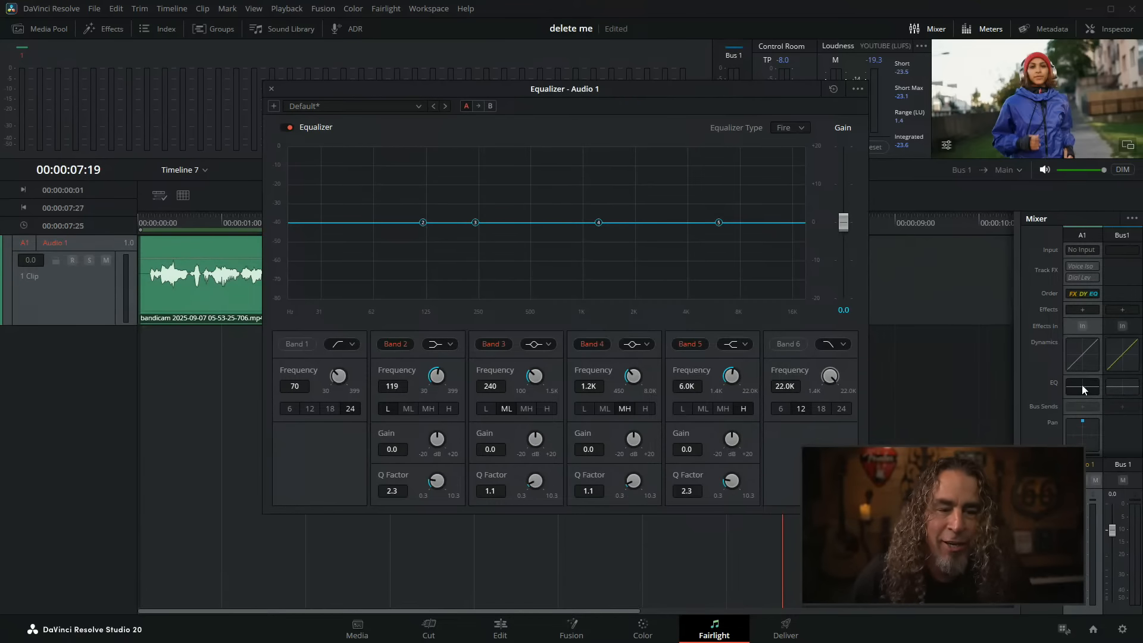
{"action": "left_click_drag", "start_coordinate": [625, 90], "coordinate": [547, 92]}
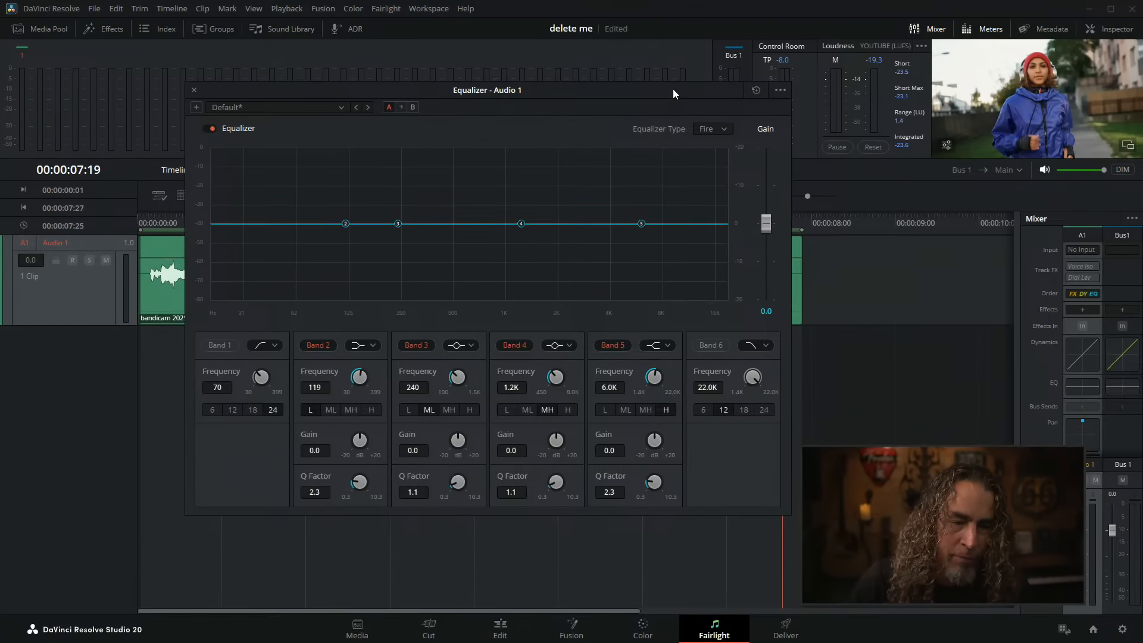
{"action": "left_click_drag", "start_coordinate": [673, 89], "coordinate": [667, 84]}
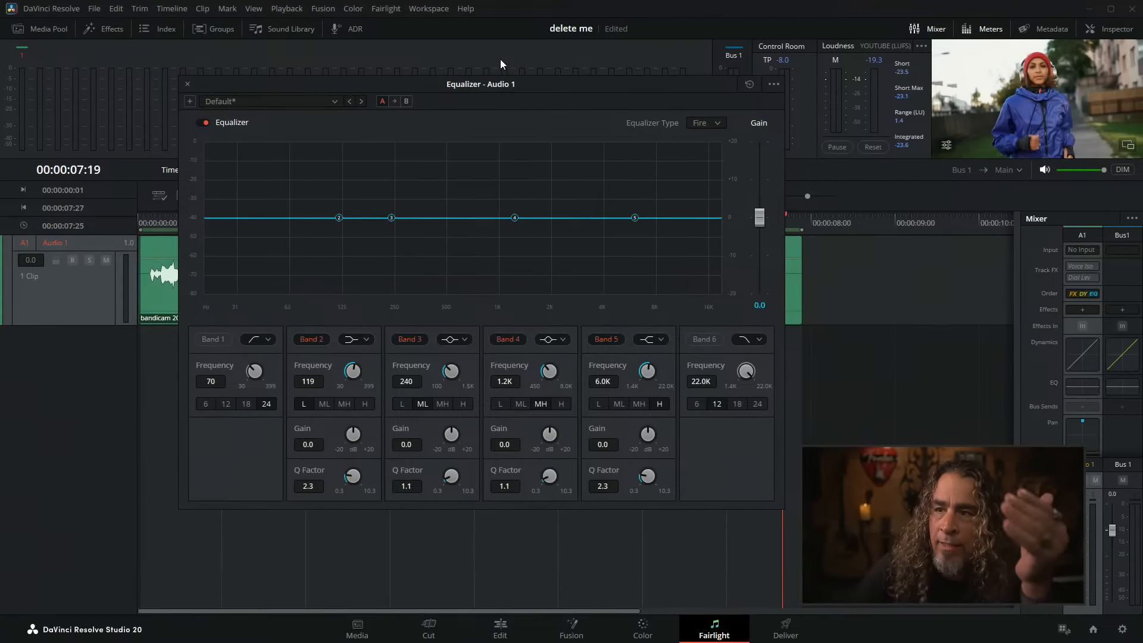
{"action": "mouse_move", "coordinate": [445, 77]}
{"action": "left_mouse_down"}
{"action": "mouse_move", "coordinate": [369, 105]}
{"action": "mouse_move", "coordinate": [459, 76]}
{"action": "mouse_move", "coordinate": [394, 77]}
{"action": "mouse_move", "coordinate": [425, 77]}
{"action": "left_mouse_up"}
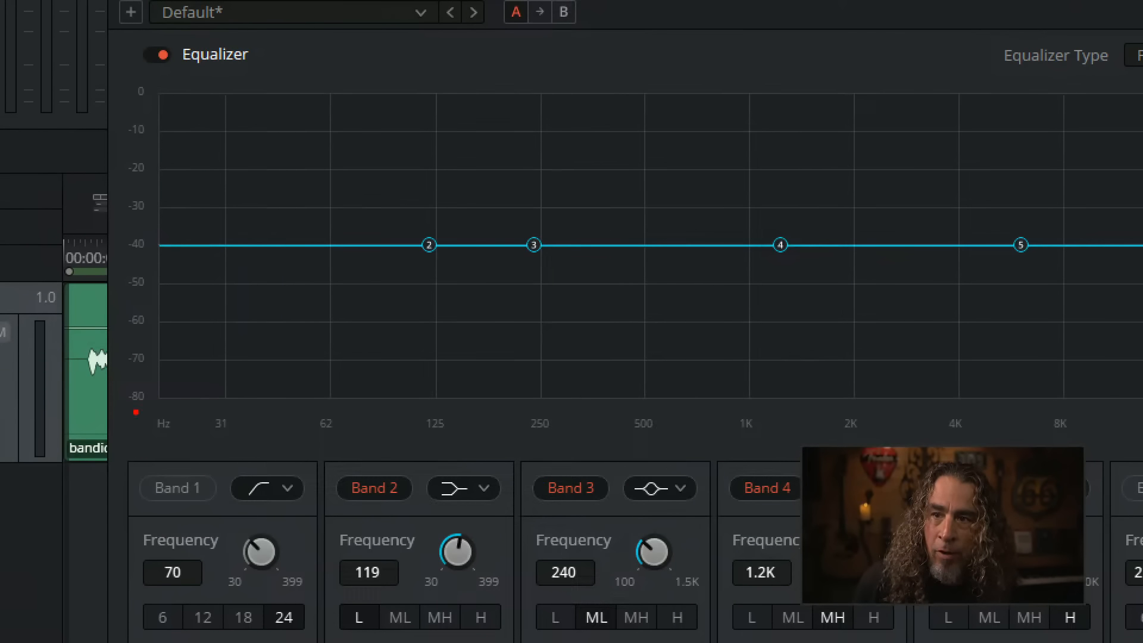
{"action": "mouse_move", "coordinate": [154, 334]}
{"action": "left_mouse_down"}
{"action": "mouse_move", "coordinate": [126, 365]}
{"action": "mouse_move", "coordinate": [142, 356]}
{"action": "left_mouse_up"}
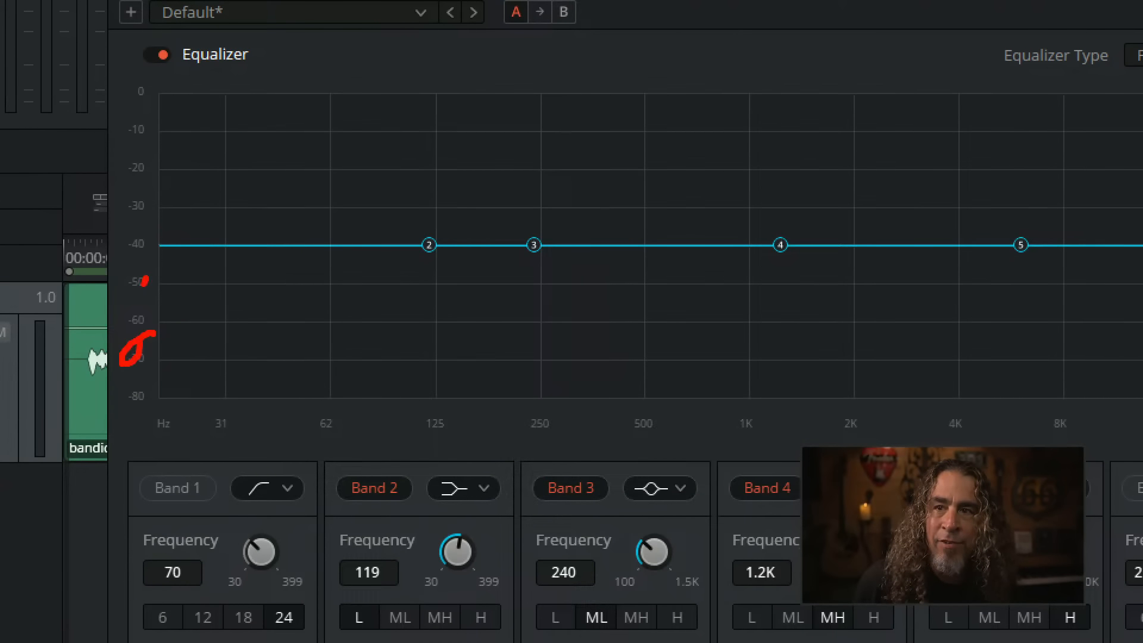
{"action": "mouse_move", "coordinate": [153, 396]}
{"action": "left_mouse_down"}
{"action": "mouse_move", "coordinate": [152, 94]}
{"action": "mouse_move", "coordinate": [172, 117]}
{"action": "left_mouse_up"}
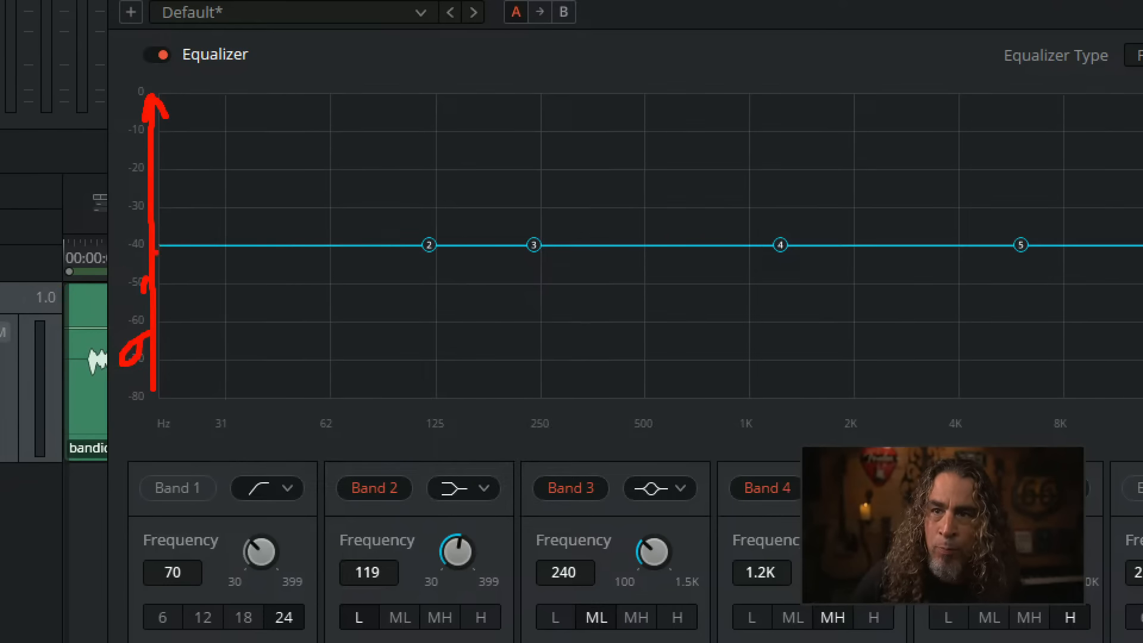
{"action": "mouse_move", "coordinate": [117, 237]}
{"action": "left_mouse_down"}
{"action": "mouse_move", "coordinate": [147, 266]}
{"action": "mouse_move", "coordinate": [160, 244]}
{"action": "mouse_move", "coordinate": [353, 249]}
{"action": "left_mouse_up"}
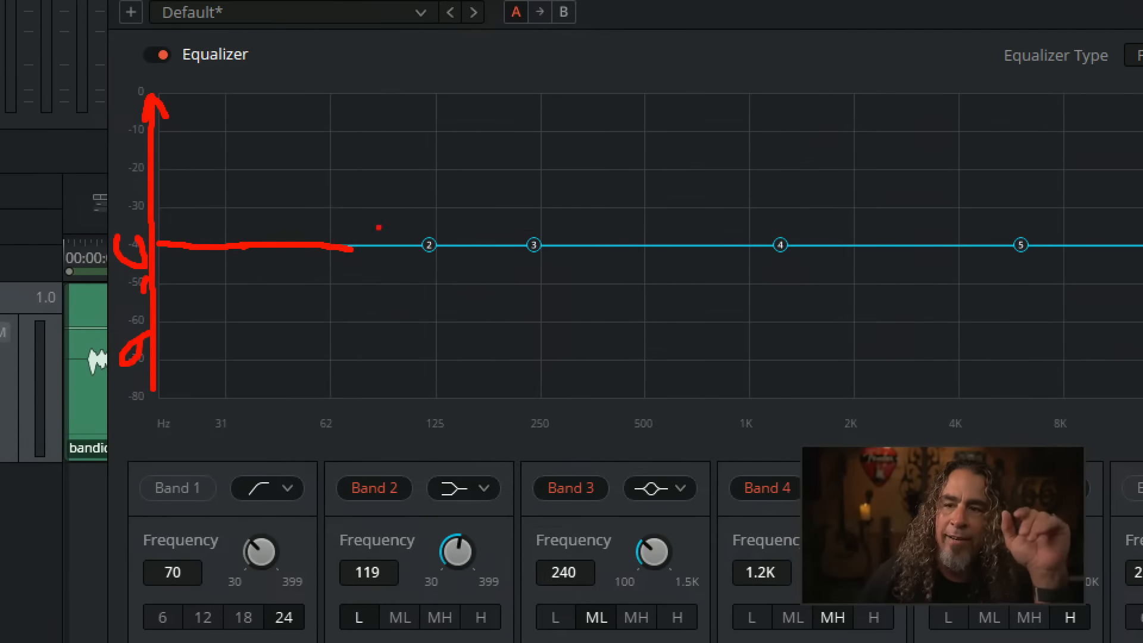
{"action": "left_click_drag", "start_coordinate": [160, 343], "coordinate": [160, 408]}
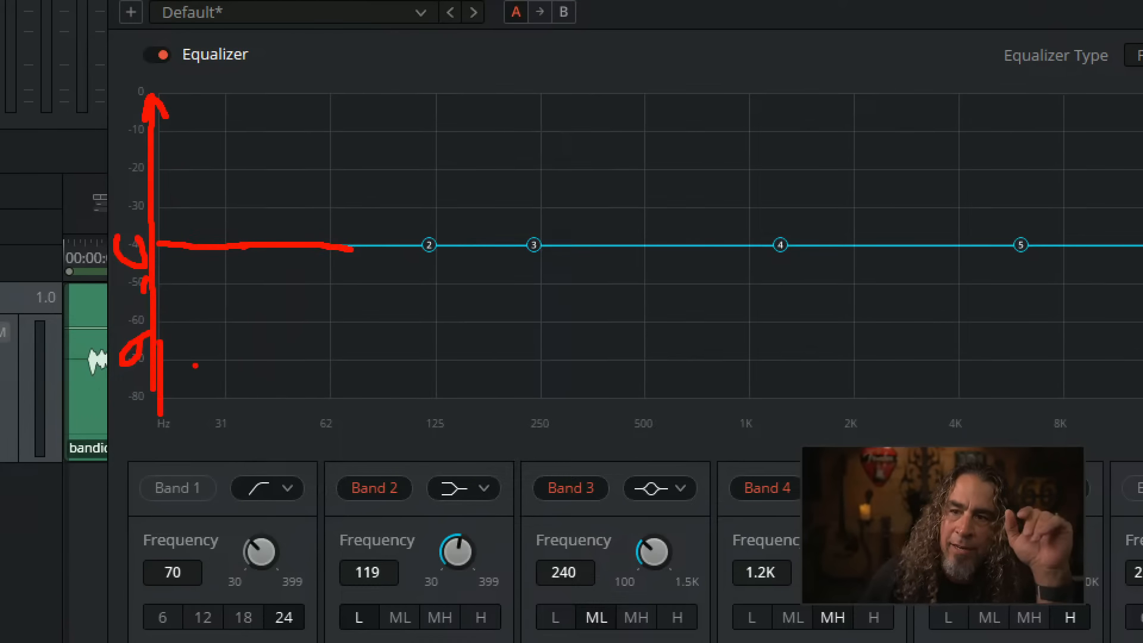
{"action": "mouse_move", "coordinate": [190, 356]}
{"action": "left_mouse_down"}
{"action": "mouse_move", "coordinate": [167, 375]}
{"action": "mouse_move", "coordinate": [184, 385]}
{"action": "mouse_move", "coordinate": [199, 368]}
{"action": "mouse_move", "coordinate": [472, 356]}
{"action": "mouse_move", "coordinate": [857, 376]}
{"action": "mouse_move", "coordinate": [942, 382]}
{"action": "left_mouse_up"}
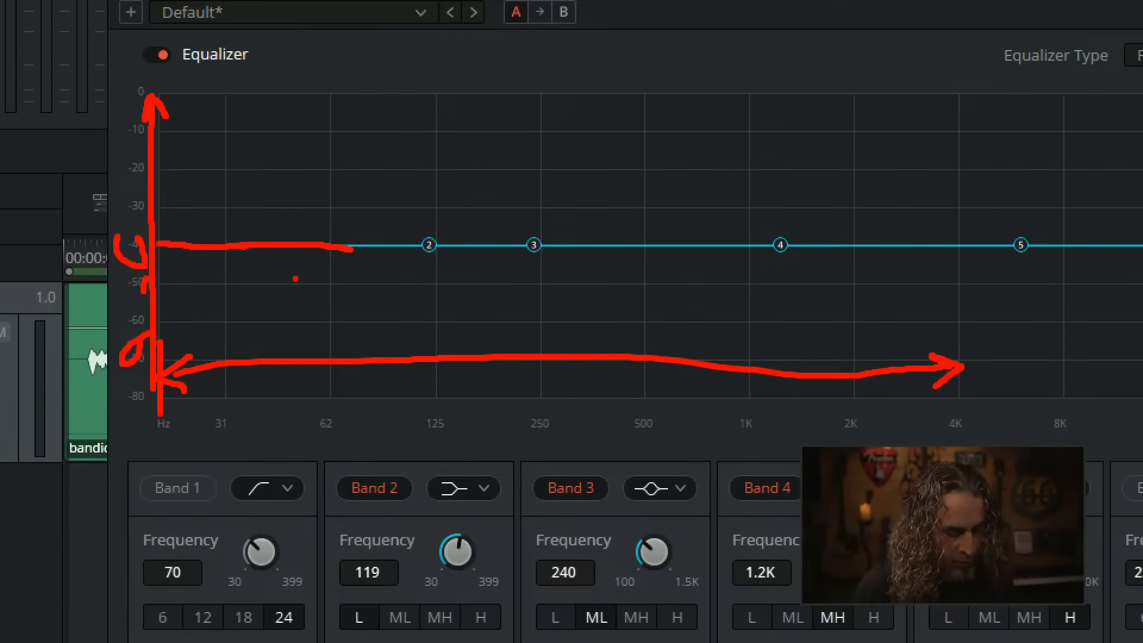
{"action": "key", "text": "Escape"}
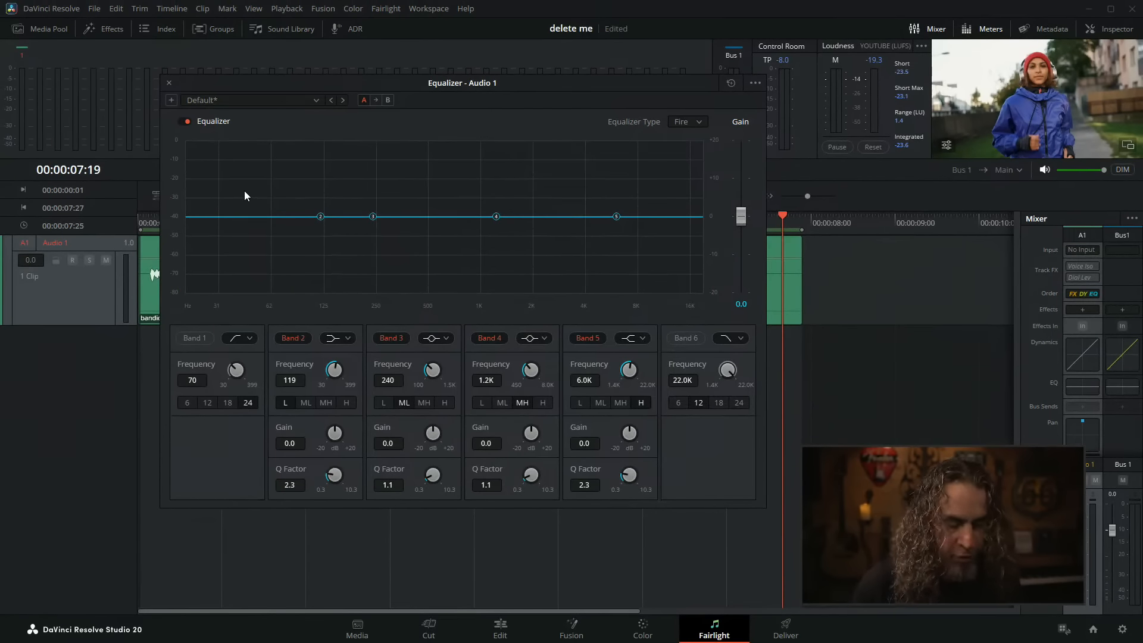
{"action": "key", "text": "ctrl+1"}
{"action": "mouse_move", "coordinate": [244, 167]}
{"action": "left_mouse_down"}
{"action": "mouse_move", "coordinate": [211, 202]}
{"action": "mouse_move", "coordinate": [303, 234]}
{"action": "left_mouse_up"}
{"action": "mouse_move", "coordinate": [360, 277]}
{"action": "left_mouse_down"}
{"action": "mouse_move", "coordinate": [320, 169]}
{"action": "mouse_move", "coordinate": [259, 144]}
{"action": "left_mouse_up"}
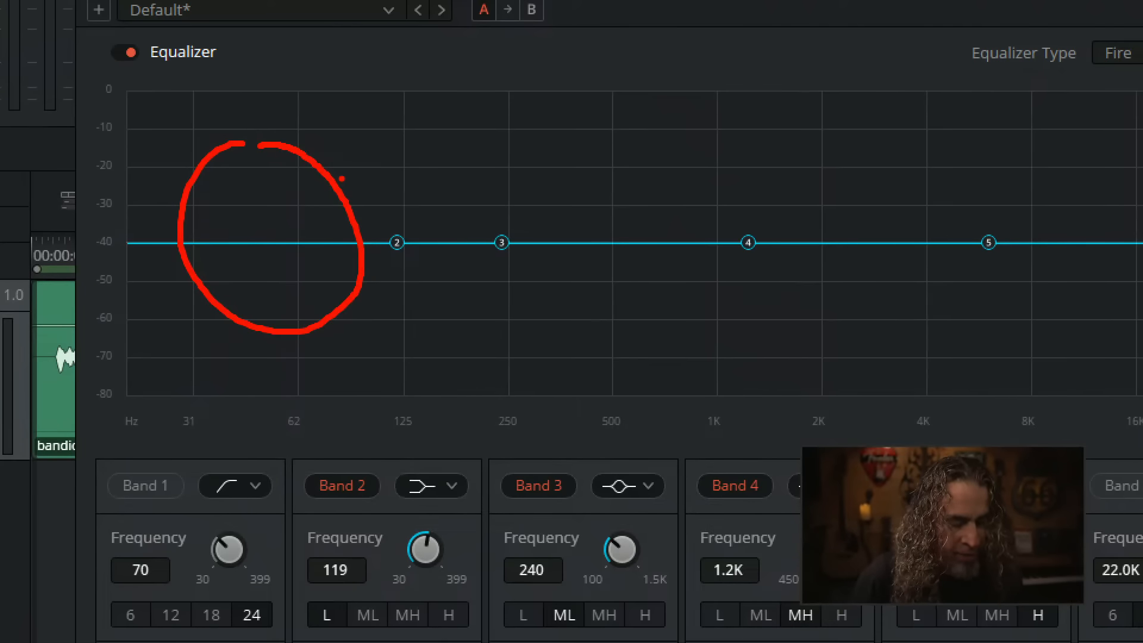
{"action": "mouse_move", "coordinate": [300, 272]}
{"action": "left_mouse_down"}
{"action": "mouse_move", "coordinate": [575, 267]}
{"action": "mouse_move", "coordinate": [550, 257]}
{"action": "mouse_move", "coordinate": [568, 284]}
{"action": "left_mouse_up"}
{"action": "mouse_move", "coordinate": [826, 149]}
{"action": "left_mouse_down"}
{"action": "mouse_move", "coordinate": [673, 191]}
{"action": "mouse_move", "coordinate": [630, 248]}
{"action": "mouse_move", "coordinate": [740, 305]}
{"action": "mouse_move", "coordinate": [850, 269]}
{"action": "mouse_move", "coordinate": [878, 208]}
{"action": "mouse_move", "coordinate": [790, 145]}
{"action": "left_mouse_up"}
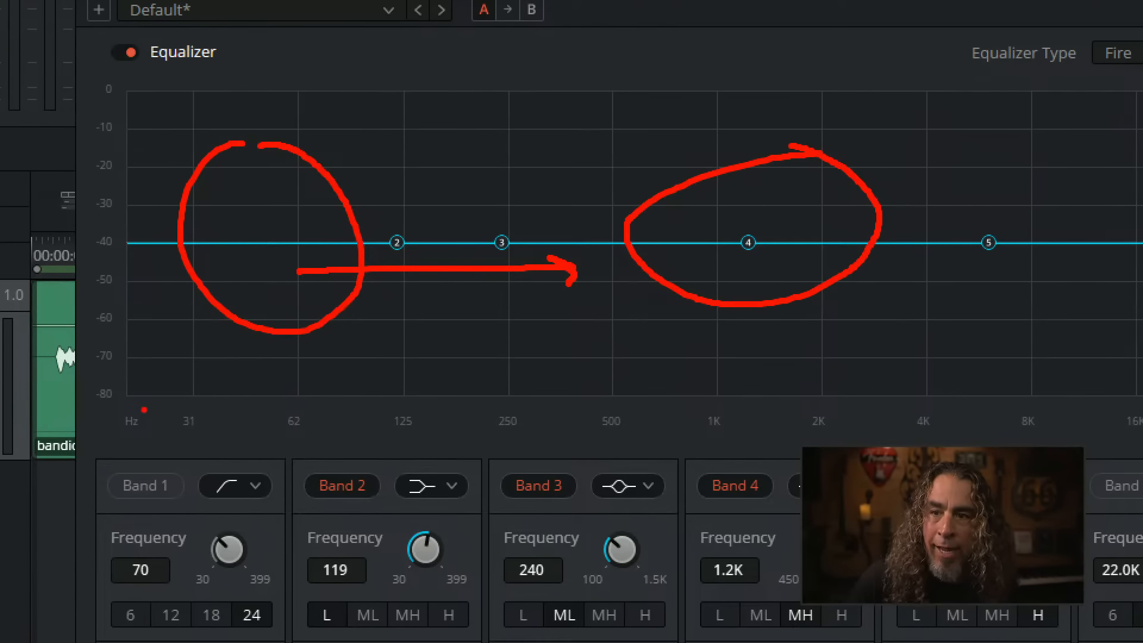
{"action": "left_click_drag", "start_coordinate": [144, 410], "coordinate": [430, 402]}
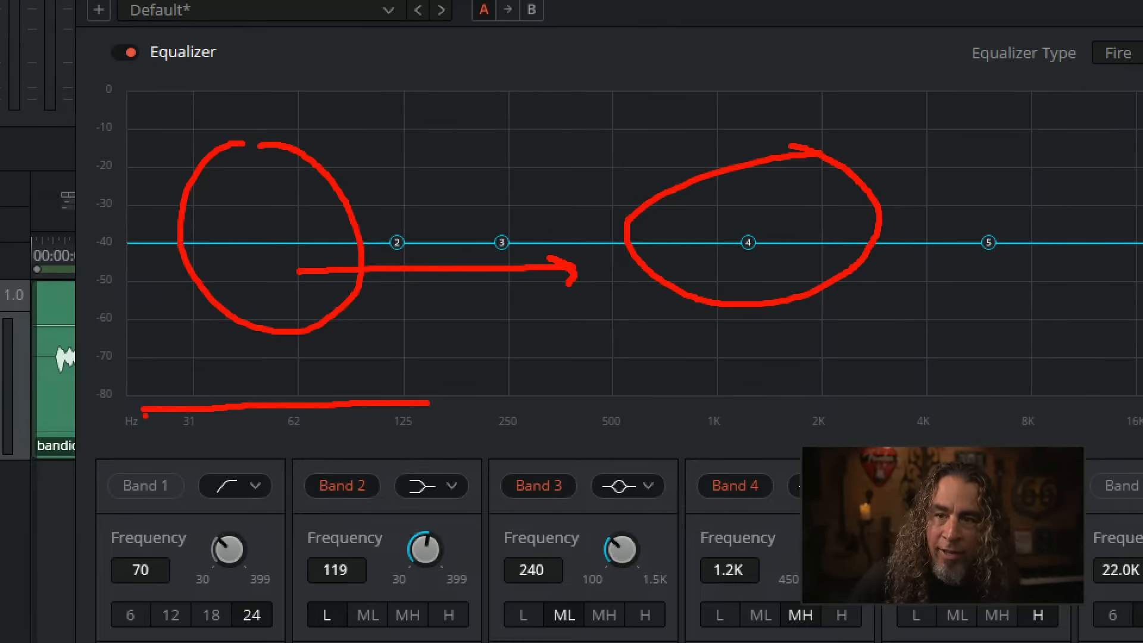
{"action": "mouse_move", "coordinate": [135, 409]}
{"action": "left_mouse_down"}
{"action": "mouse_move", "coordinate": [141, 433]}
{"action": "mouse_move", "coordinate": [155, 411]}
{"action": "left_mouse_up"}
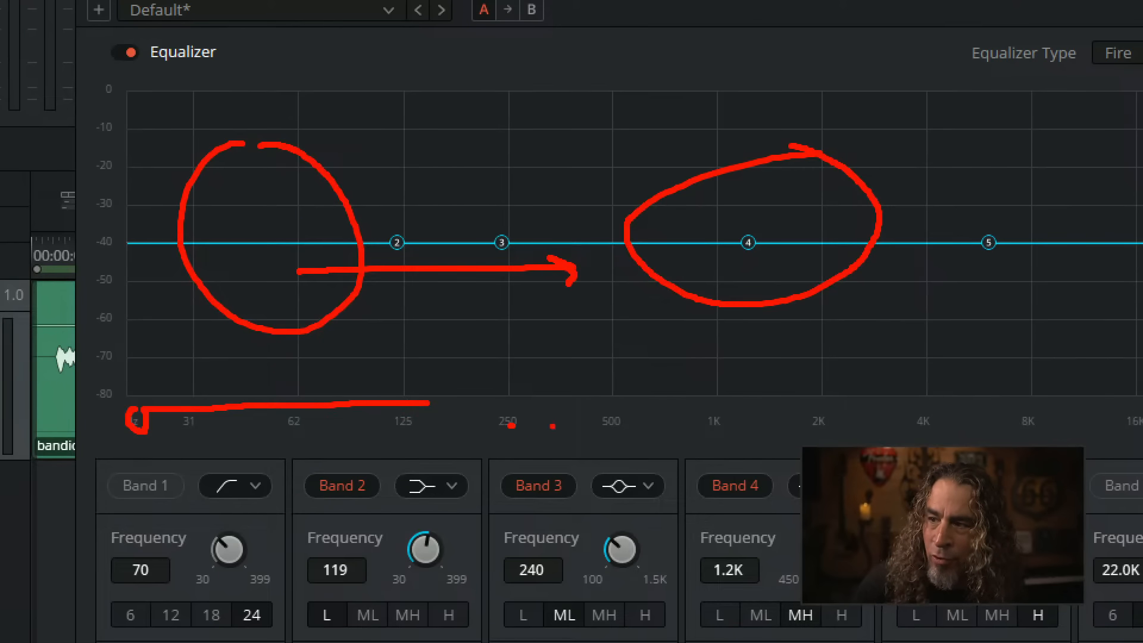
{"action": "left_click_drag", "start_coordinate": [426, 405], "coordinate": [565, 404]}
{"action": "mouse_move", "coordinate": [821, 409]}
{"action": "left_mouse_down"}
{"action": "mouse_move", "coordinate": [852, 440]}
{"action": "mouse_move", "coordinate": [835, 413]}
{"action": "left_mouse_up"}
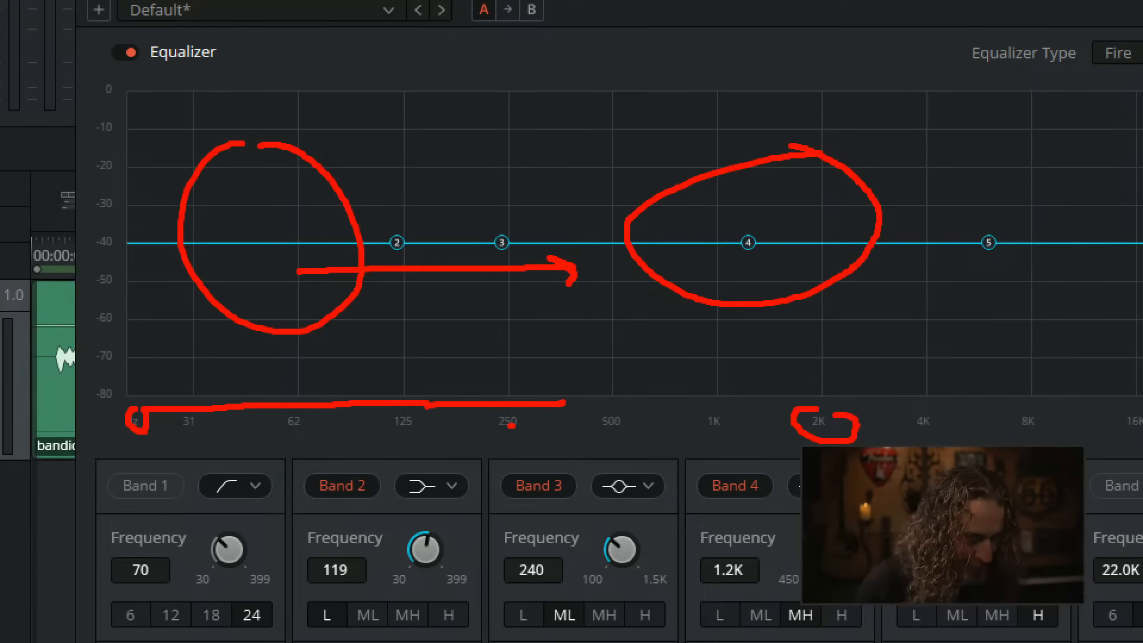
{"action": "key", "text": "Escape"}
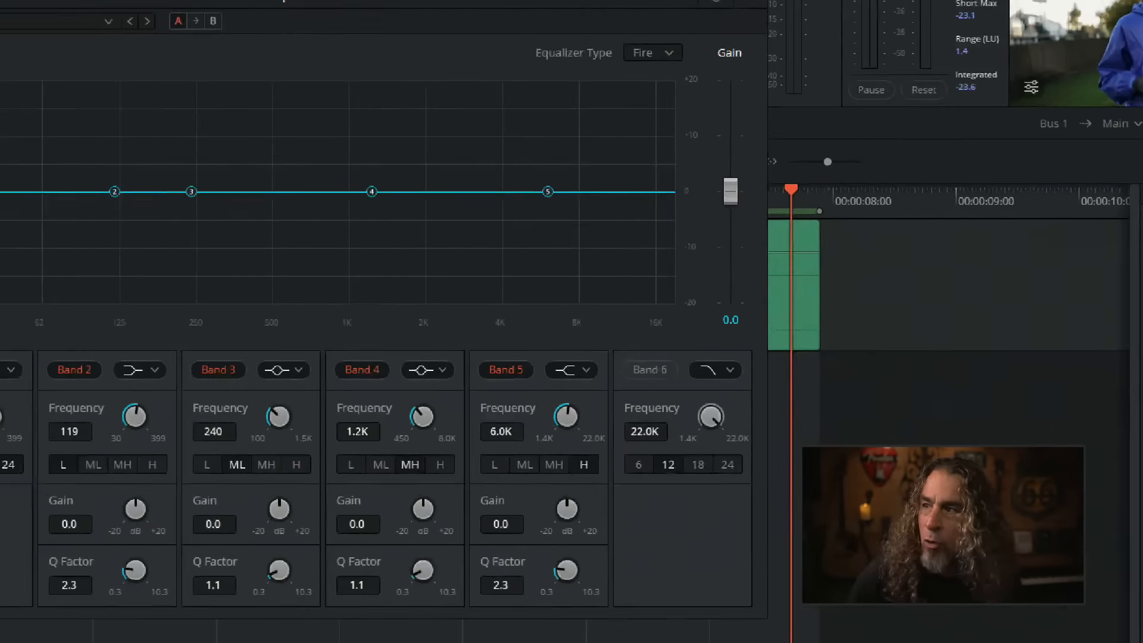
{"action": "mouse_move", "coordinate": [548, 110]}
{"action": "left_mouse_down"}
{"action": "mouse_move", "coordinate": [507, 126]}
{"action": "mouse_move", "coordinate": [486, 241]}
{"action": "mouse_move", "coordinate": [644, 290]}
{"action": "mouse_move", "coordinate": [632, 135]}
{"action": "mouse_move", "coordinate": [529, 93]}
{"action": "left_mouse_up"}
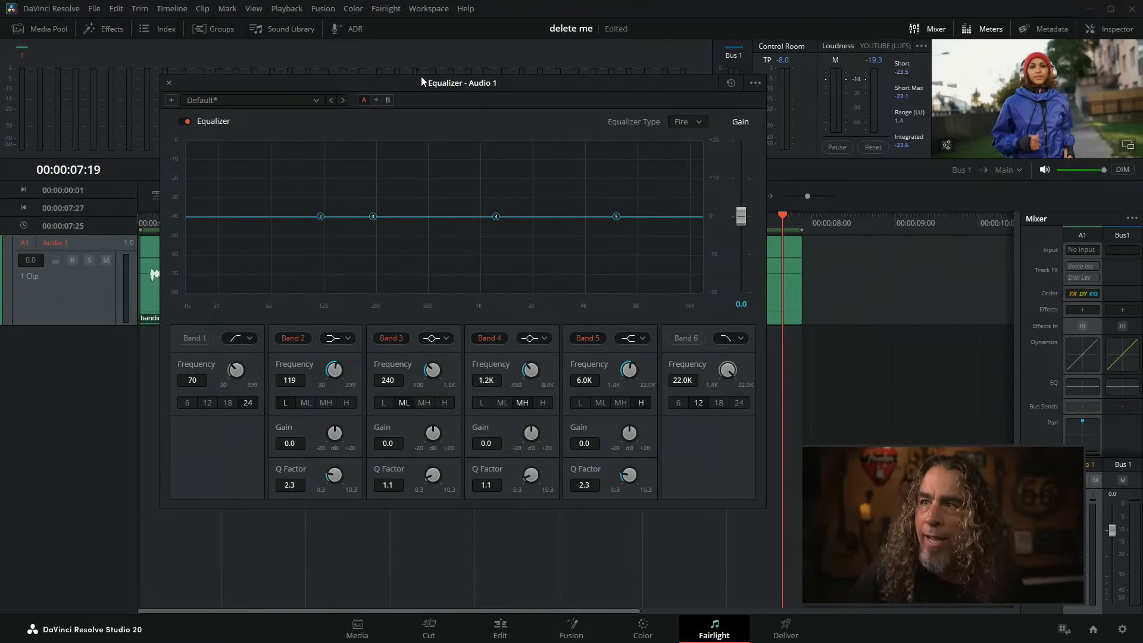
- Play the clip from its start with the equalizer open to examine the voice's live frequency spectrum
{"action": "left_click_drag", "start_coordinate": [420, 81], "coordinate": [578, 114]}
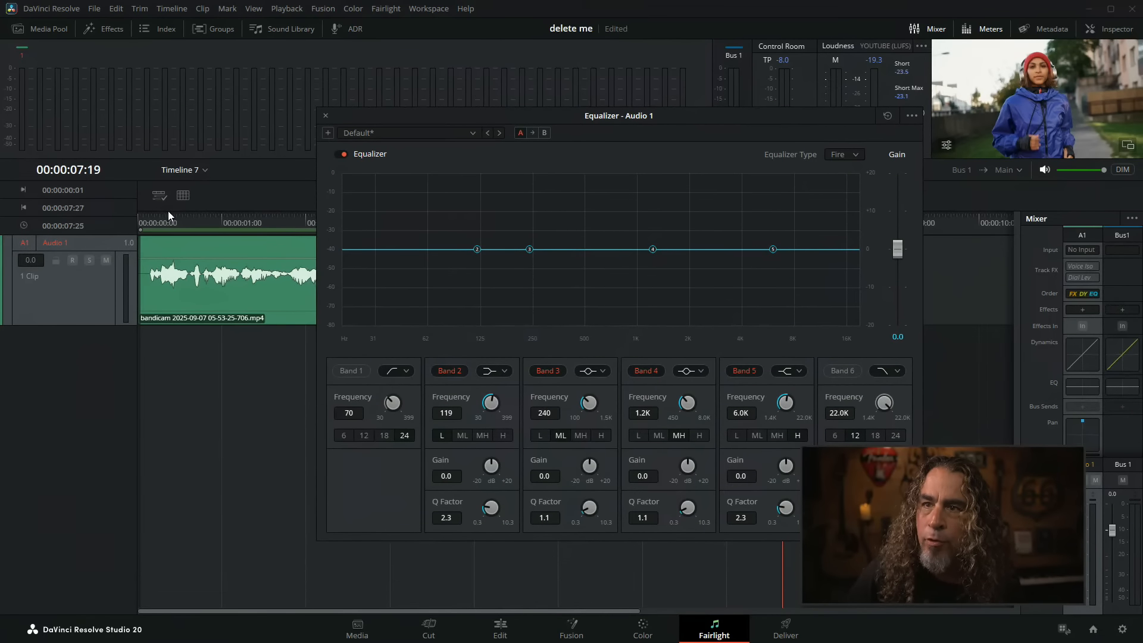
{"action": "left_click_drag", "start_coordinate": [167, 212], "coordinate": [117, 211]}
{"action": "left_click_drag", "start_coordinate": [488, 113], "coordinate": [373, 138]}
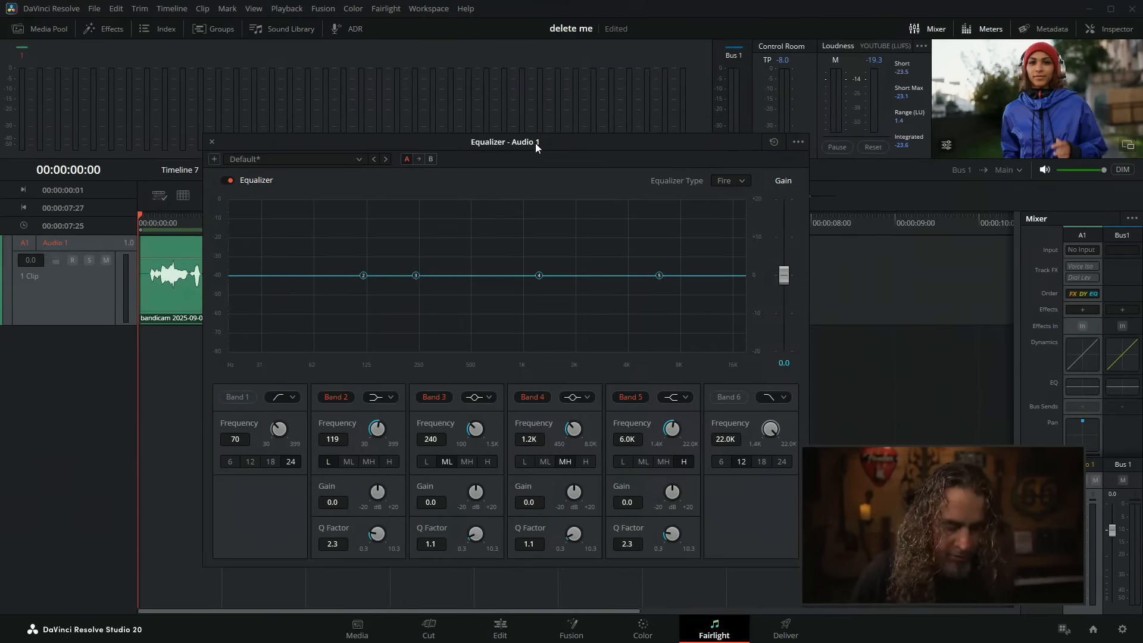
{"action": "key", "text": "space"}
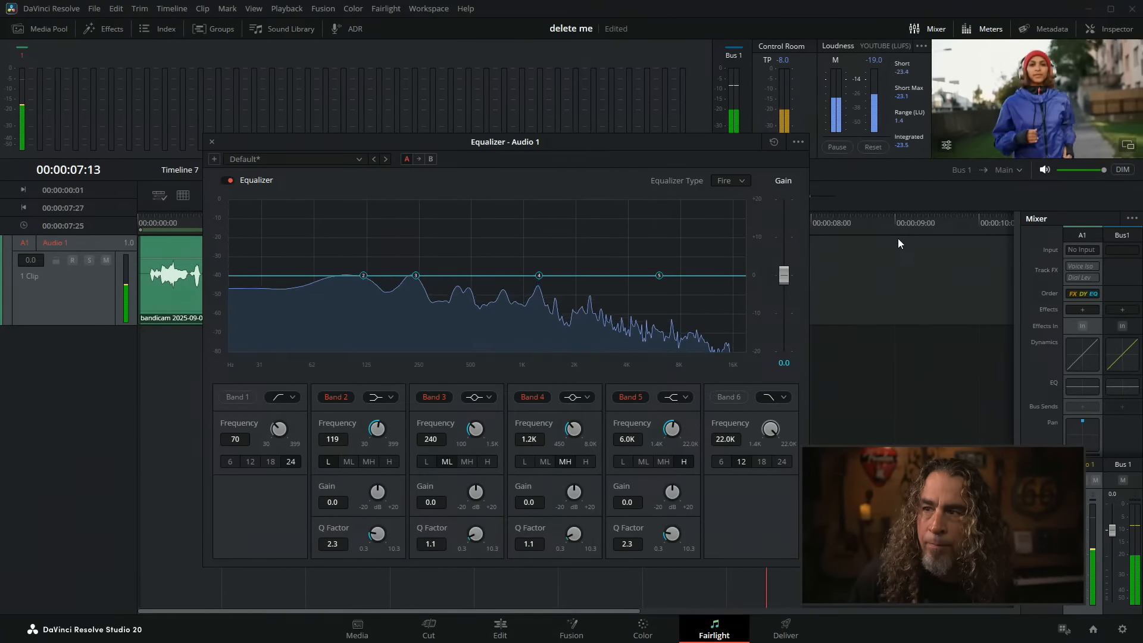
{"action": "key", "text": "space"}
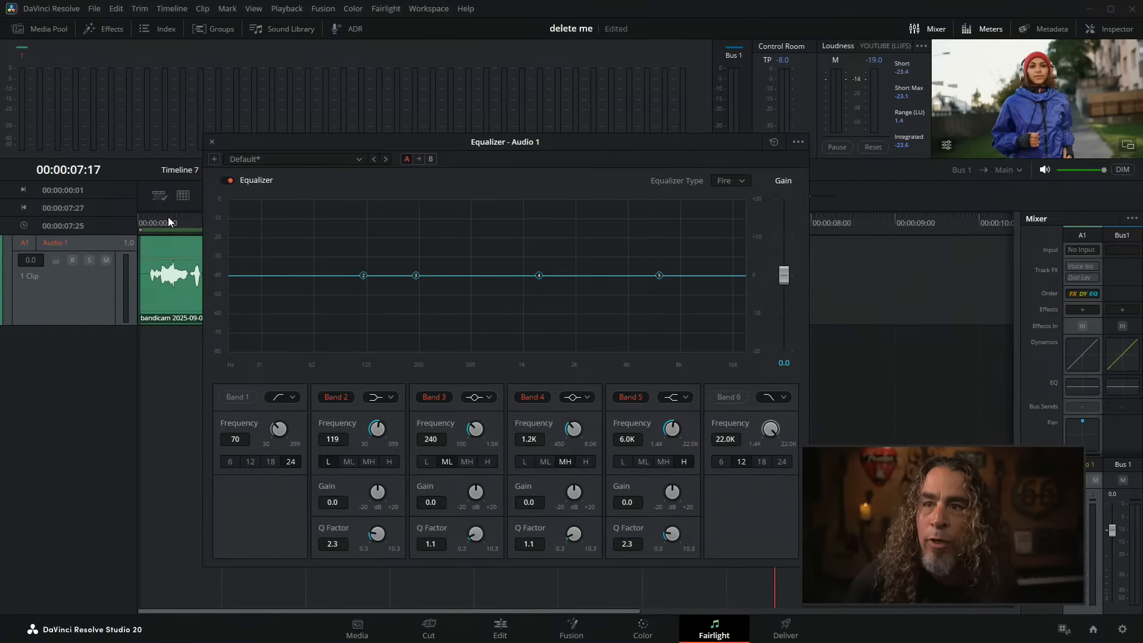
- Return the playhead to the start and replay part of the clip to compare its low and high frequencies
{"action": "left_click_drag", "start_coordinate": [155, 218], "coordinate": [133, 218]}
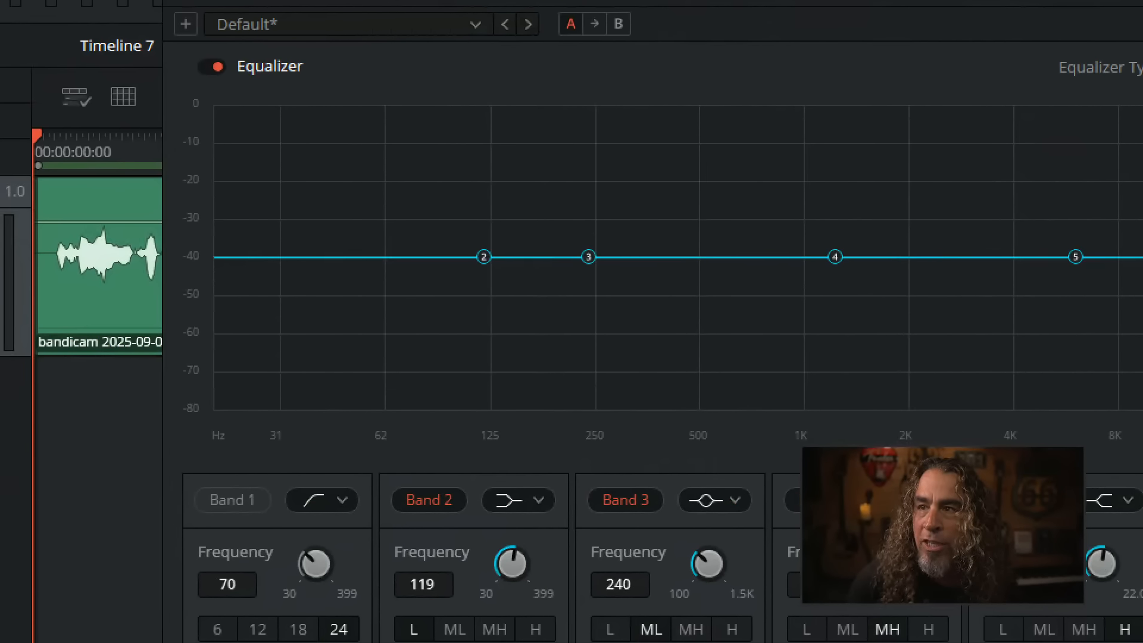
{"action": "mouse_move", "coordinate": [243, 357]}
{"action": "left_mouse_down"}
{"action": "mouse_move", "coordinate": [343, 263]}
{"action": "mouse_move", "coordinate": [543, 207]}
{"action": "mouse_move", "coordinate": [1141, 265]}
{"action": "left_mouse_up"}
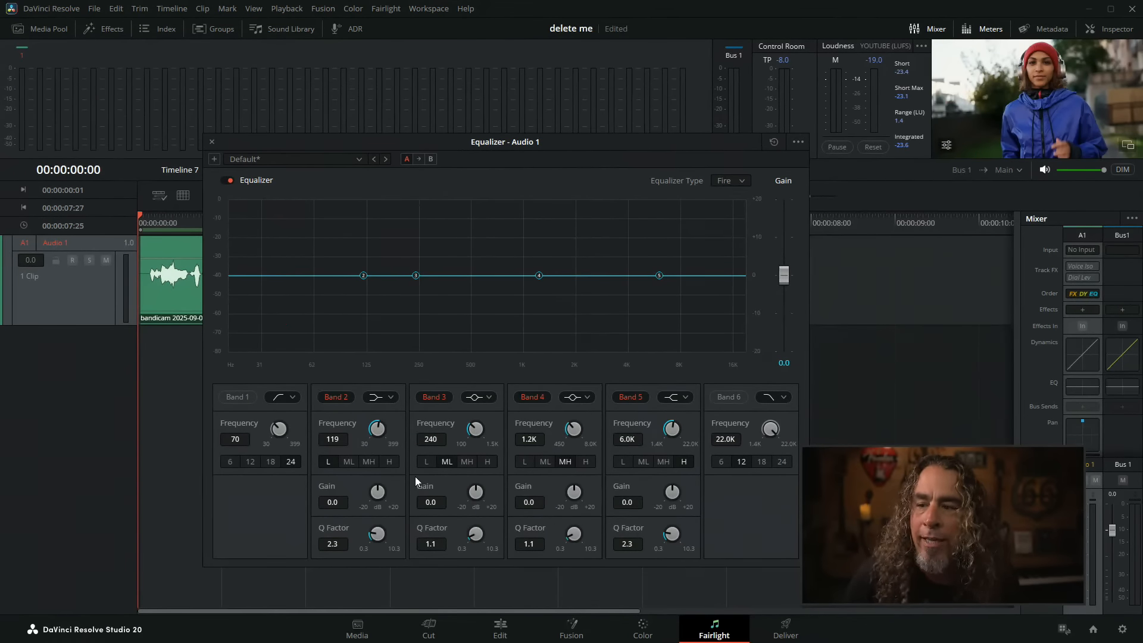
{"action": "key", "text": "space"}
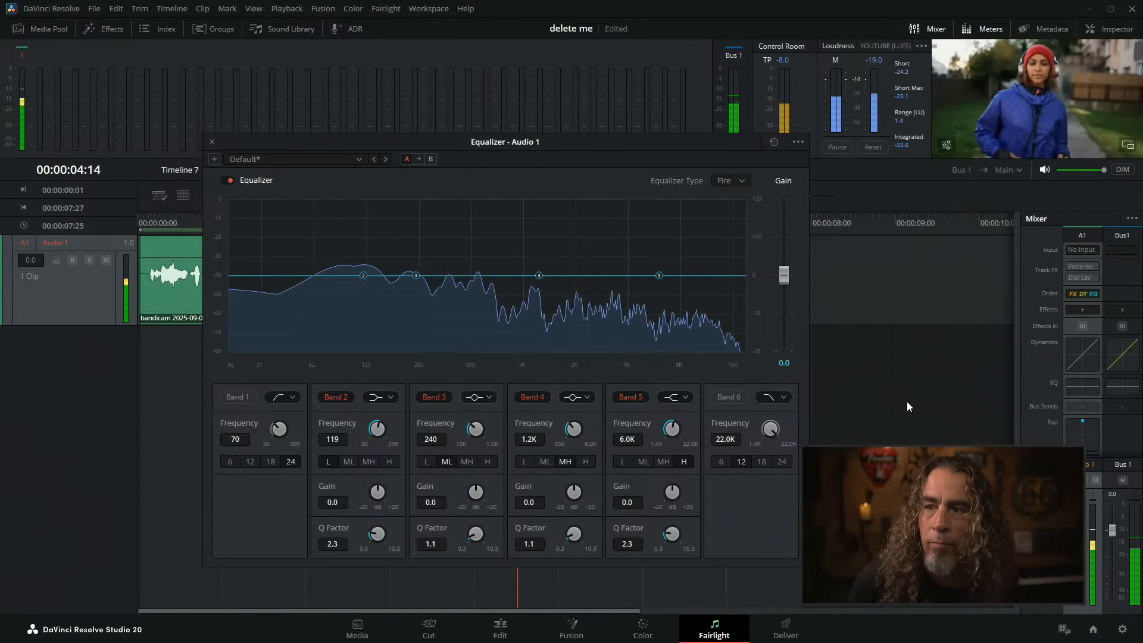
{"action": "key", "text": "space"}
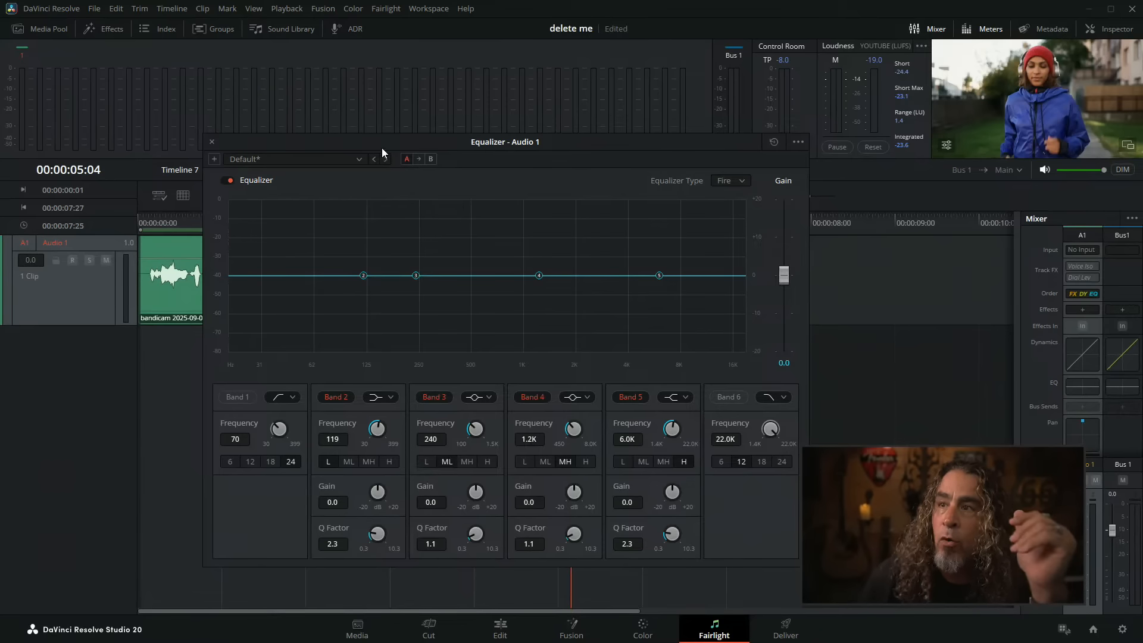
- Try moving band 3 to 297 Hz and band 4 to 1.0 kHz at +0.5 dB on the curve, and reset the equalizer
{"action": "left_click_drag", "start_coordinate": [381, 141], "coordinate": [345, 84]}
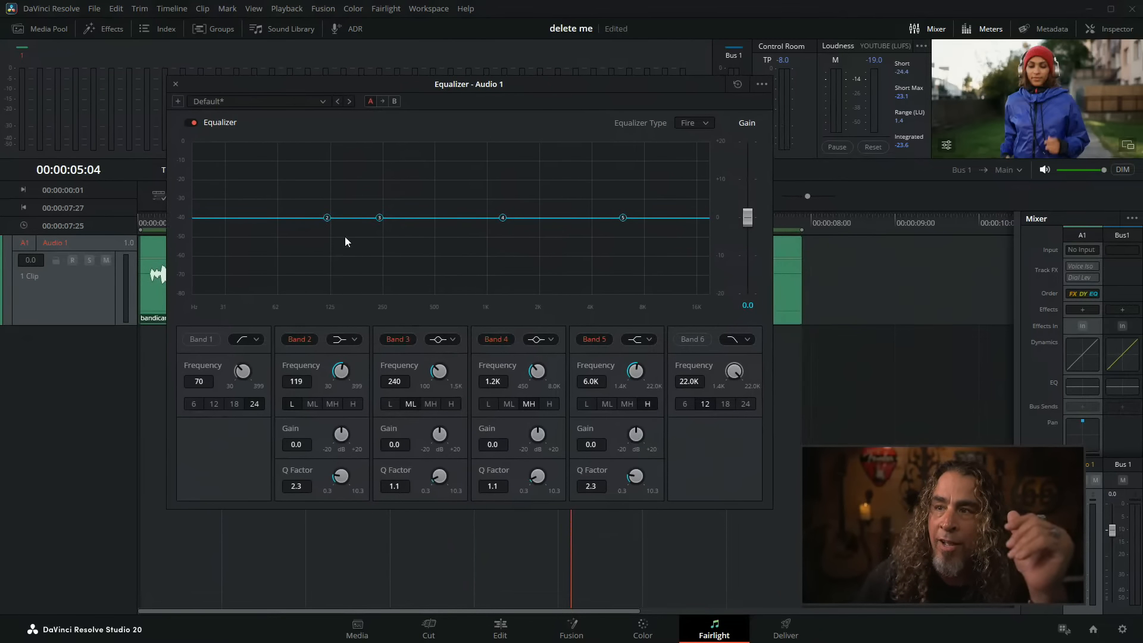
{"action": "left_click_drag", "start_coordinate": [380, 220], "coordinate": [395, 222]}
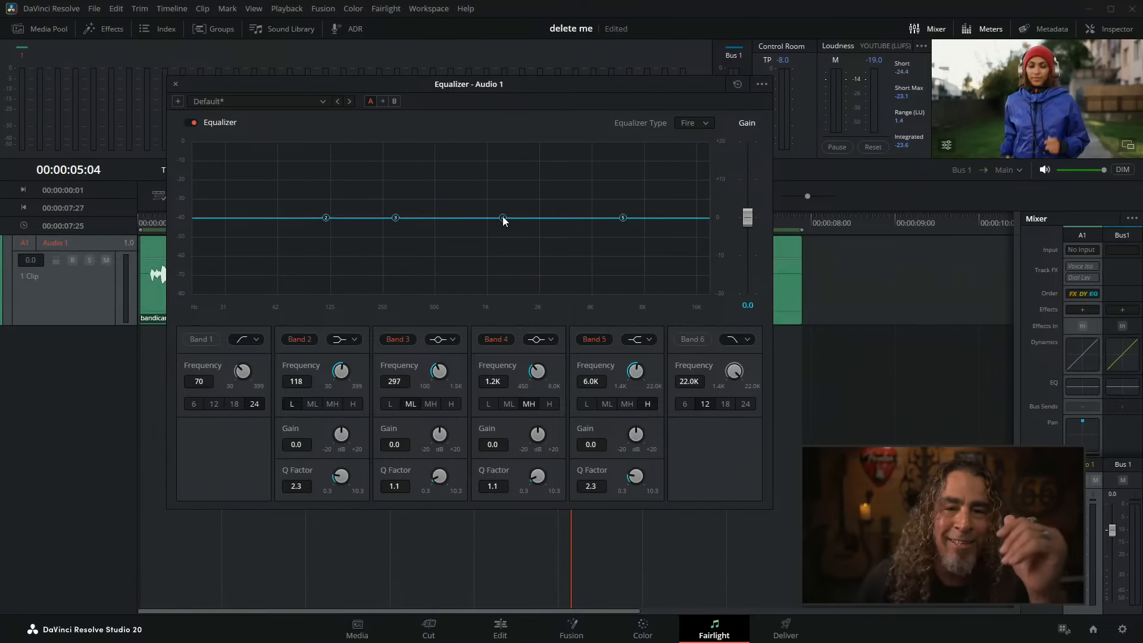
{"action": "left_click_drag", "start_coordinate": [503, 220], "coordinate": [489, 230]}
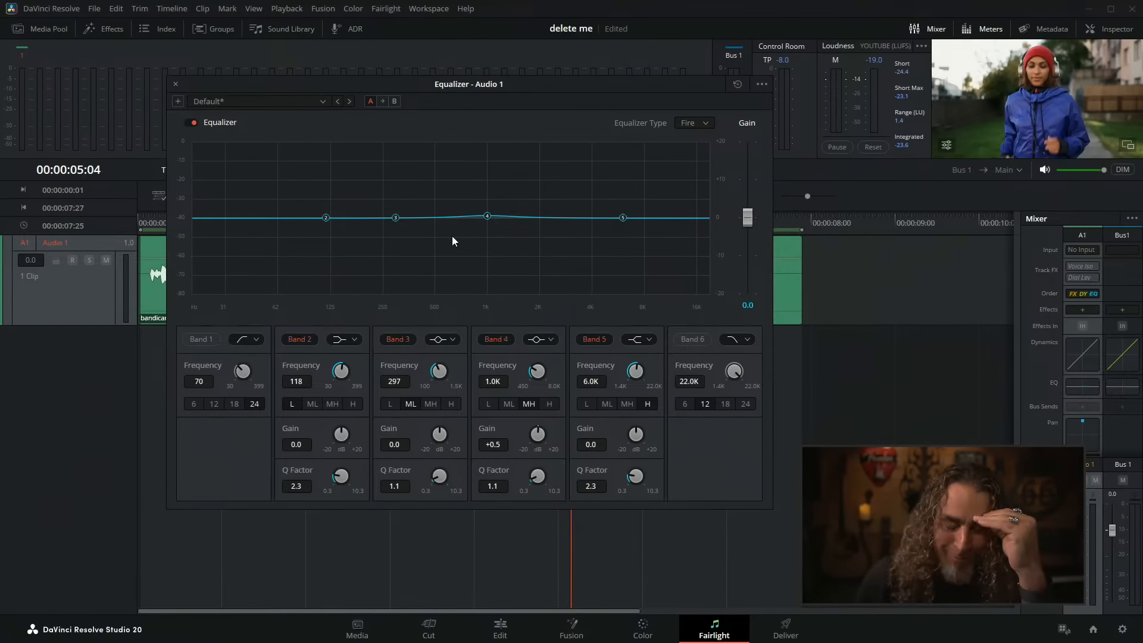
{"action": "left_click", "coordinate": [738, 84]}
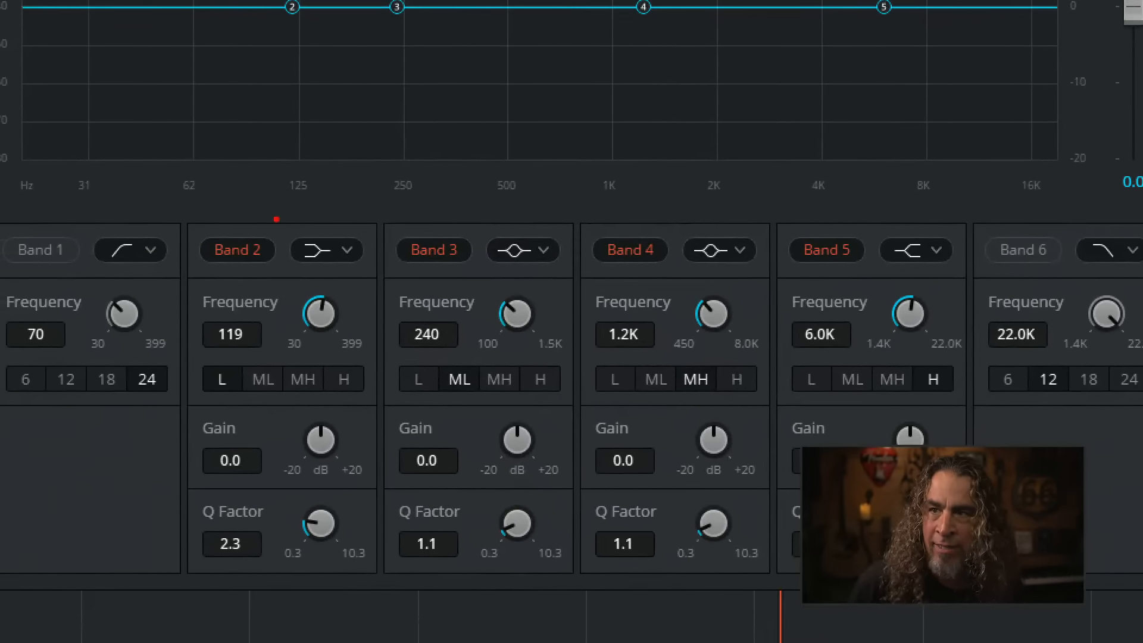
{"action": "mouse_move", "coordinate": [301, 186]}
{"action": "left_mouse_down"}
{"action": "mouse_move", "coordinate": [302, 174]}
{"action": "mouse_move", "coordinate": [304, 235]}
{"action": "left_mouse_up"}
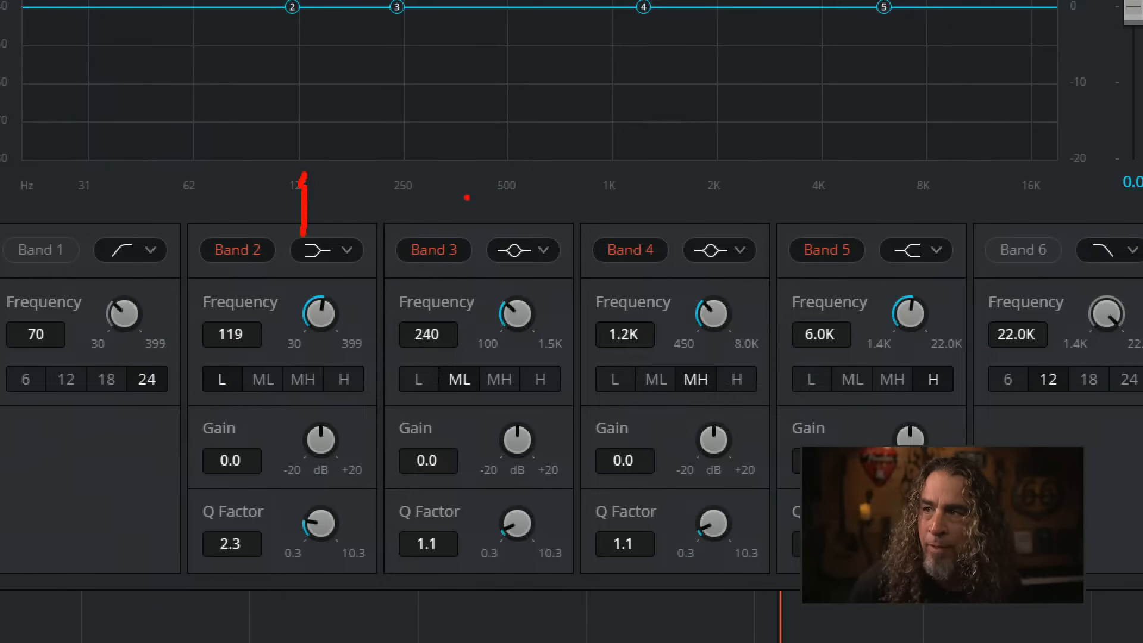
{"action": "mouse_move", "coordinate": [467, 197]}
{"action": "left_mouse_down"}
{"action": "mouse_move", "coordinate": [504, 201]}
{"action": "mouse_move", "coordinate": [482, 215]}
{"action": "mouse_move", "coordinate": [513, 227]}
{"action": "left_mouse_up"}
{"action": "mouse_move", "coordinate": [612, 183]}
{"action": "left_mouse_down"}
{"action": "mouse_move", "coordinate": [655, 189]}
{"action": "mouse_move", "coordinate": [634, 223]}
{"action": "mouse_move", "coordinate": [615, 221]}
{"action": "left_mouse_up"}
{"action": "mouse_move", "coordinate": [854, 181]}
{"action": "left_mouse_down"}
{"action": "mouse_move", "coordinate": [845, 218]}
{"action": "mouse_move", "coordinate": [888, 200]}
{"action": "mouse_move", "coordinate": [879, 182]}
{"action": "mouse_move", "coordinate": [899, 246]}
{"action": "left_mouse_up"}
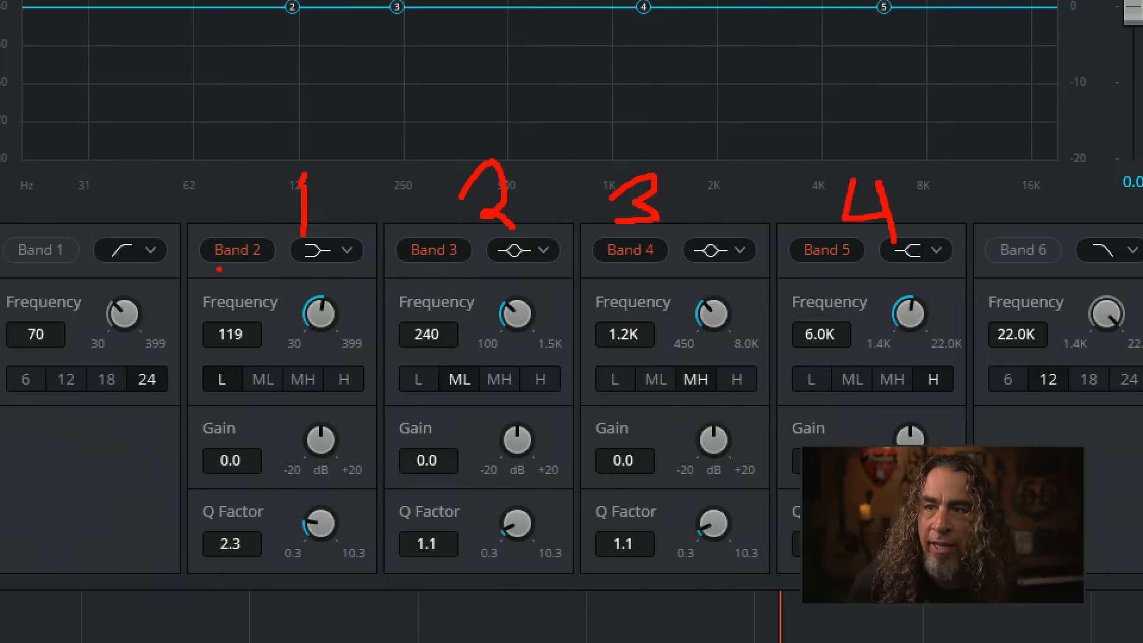
{"action": "mouse_move", "coordinate": [219, 269]}
{"action": "left_mouse_down"}
{"action": "mouse_move", "coordinate": [277, 260]}
{"action": "mouse_move", "coordinate": [274, 237]}
{"action": "mouse_move", "coordinate": [226, 221]}
{"action": "mouse_move", "coordinate": [199, 235]}
{"action": "mouse_move", "coordinate": [188, 255]}
{"action": "mouse_move", "coordinate": [220, 275]}
{"action": "left_mouse_up"}
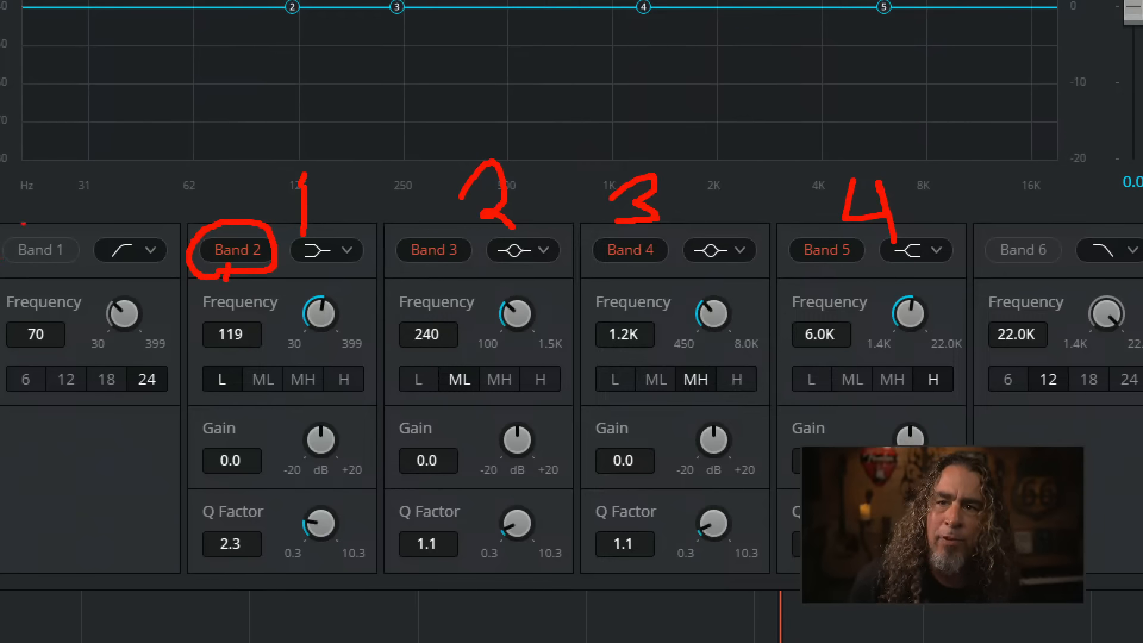
- Try the high-pass filter of Band 1 by switching the band on, and switch it off again
{"action": "mouse_move", "coordinate": [47, 232]}
{"action": "left_mouse_down"}
{"action": "mouse_move", "coordinate": [15, 238]}
{"action": "mouse_move", "coordinate": [30, 279]}
{"action": "mouse_move", "coordinate": [89, 233]}
{"action": "mouse_move", "coordinate": [41, 225]}
{"action": "left_mouse_up"}
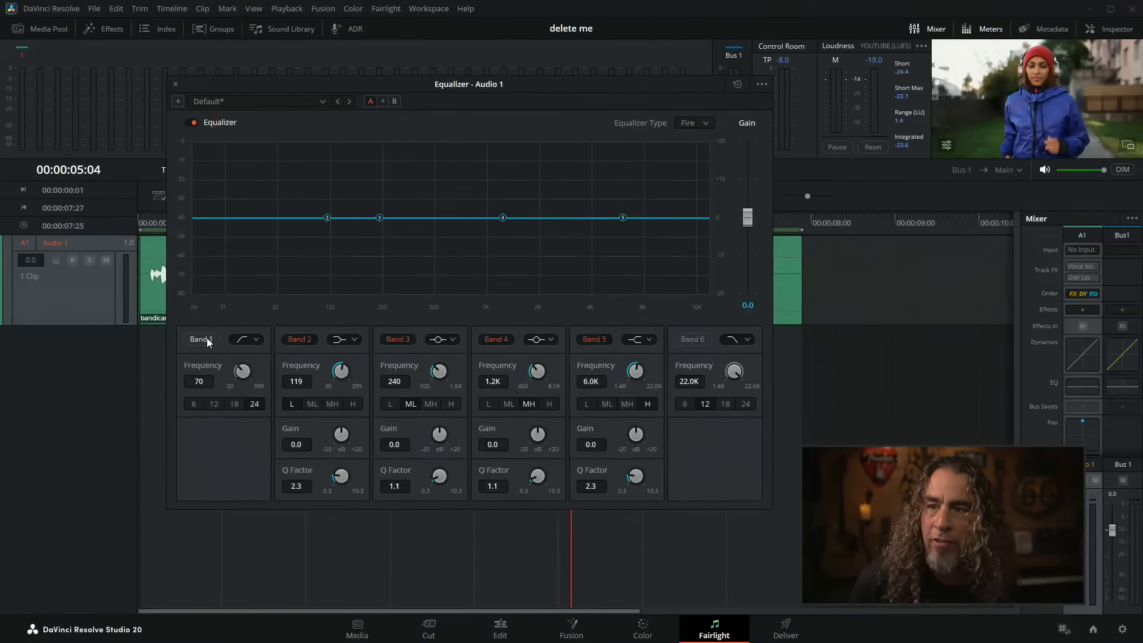
{"action": "left_click", "coordinate": [204, 339]}
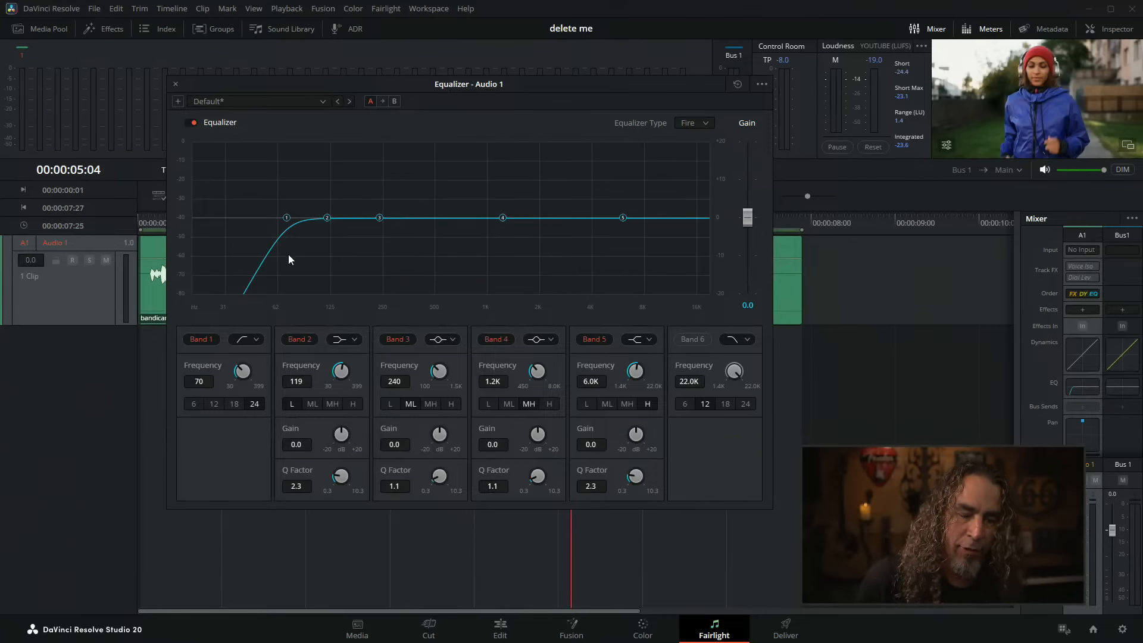
{"action": "left_click", "coordinate": [201, 338]}
{"action": "left_click", "coordinate": [202, 339]}
{"action": "left_click", "coordinate": [202, 341]}
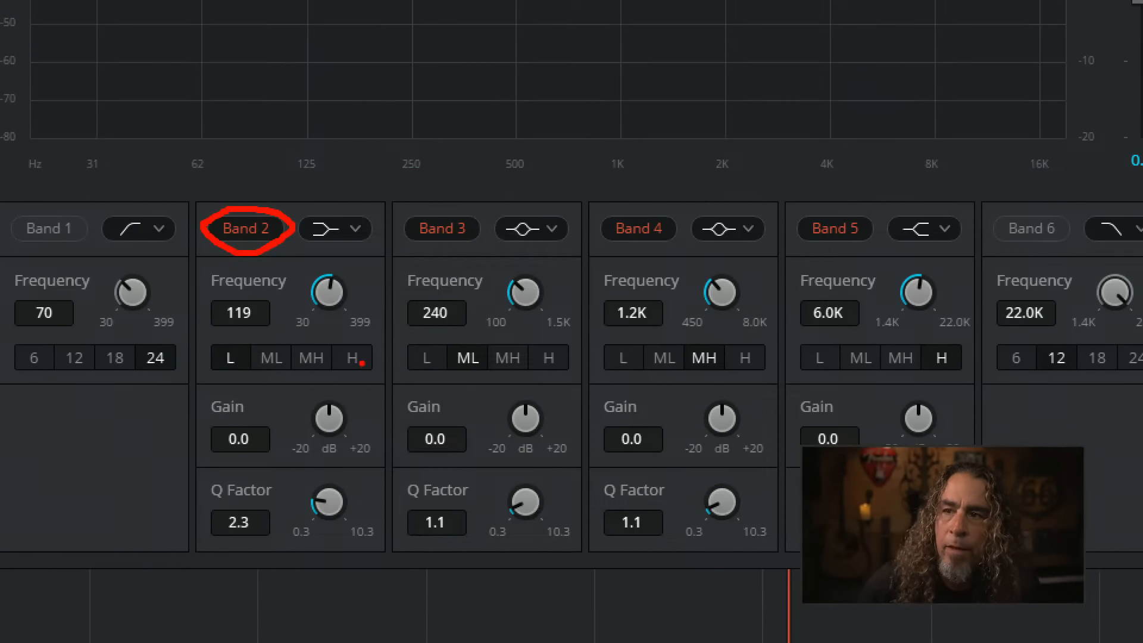
- Examine the filter shapes offered for Band 2, with attention to the low shelf
{"action": "mouse_move", "coordinate": [363, 218]}
{"action": "left_mouse_down"}
{"action": "mouse_move", "coordinate": [316, 204]}
{"action": "mouse_move", "coordinate": [300, 224]}
{"action": "mouse_move", "coordinate": [303, 259]}
{"action": "mouse_move", "coordinate": [361, 256]}
{"action": "mouse_move", "coordinate": [365, 212]}
{"action": "left_mouse_up"}
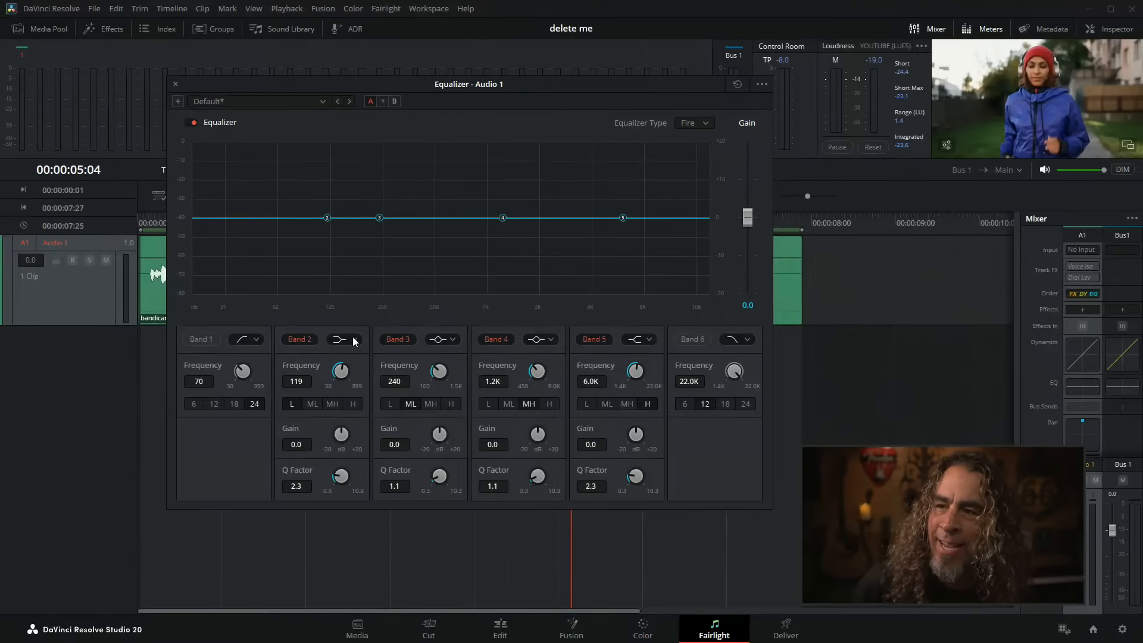
{"action": "left_click", "coordinate": [353, 340]}
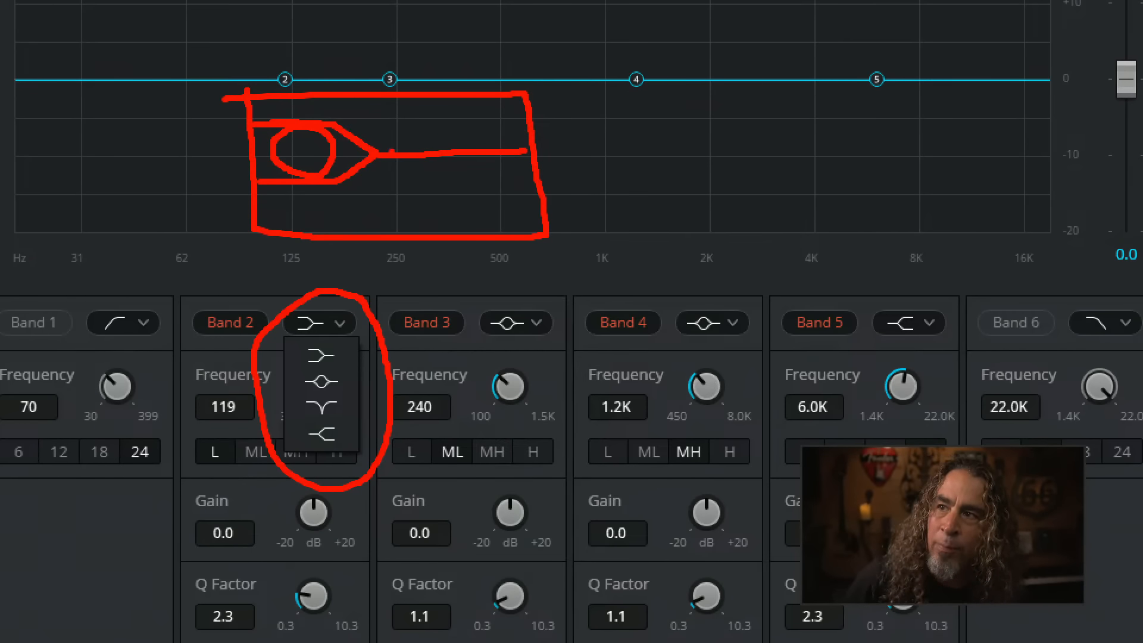
{"action": "left_click_drag", "start_coordinate": [381, 147], "coordinate": [442, 63]}
{"action": "left_click_drag", "start_coordinate": [382, 125], "coordinate": [372, 153]}
{"action": "left_click_drag", "start_coordinate": [384, 109], "coordinate": [250, 99]}
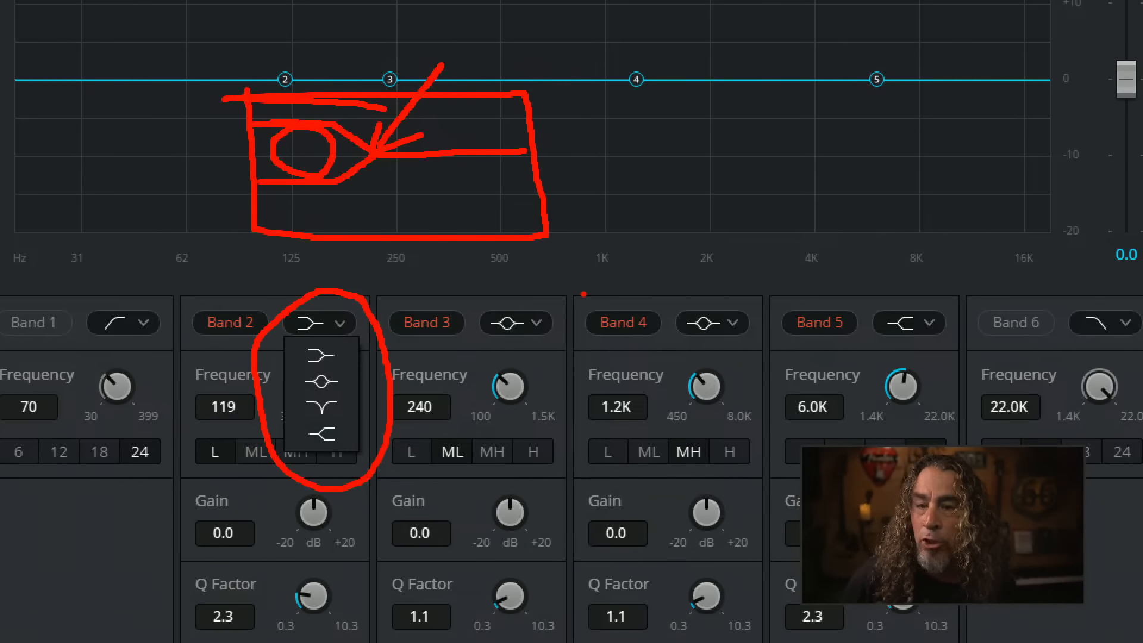
{"action": "key", "text": "Escape"}
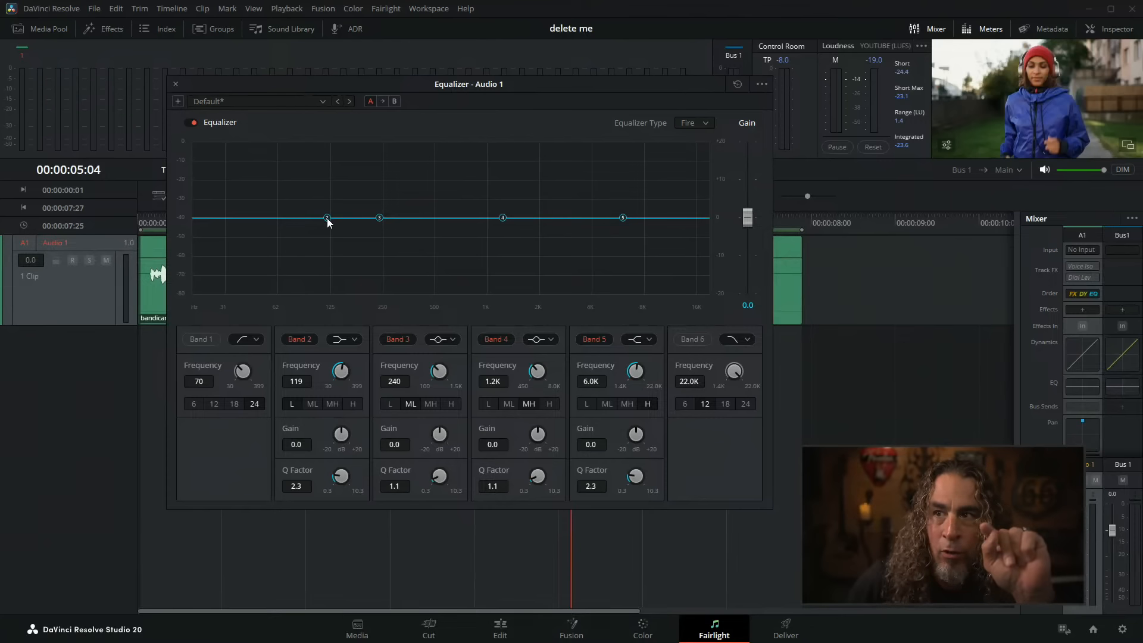
- Try Band 2's low shelf on the curve as a boost at 125 Hz, +11.2 dB, and as a cut at 121 Hz, -11.0 dB
{"action": "left_click_drag", "start_coordinate": [328, 220], "coordinate": [332, 177]}
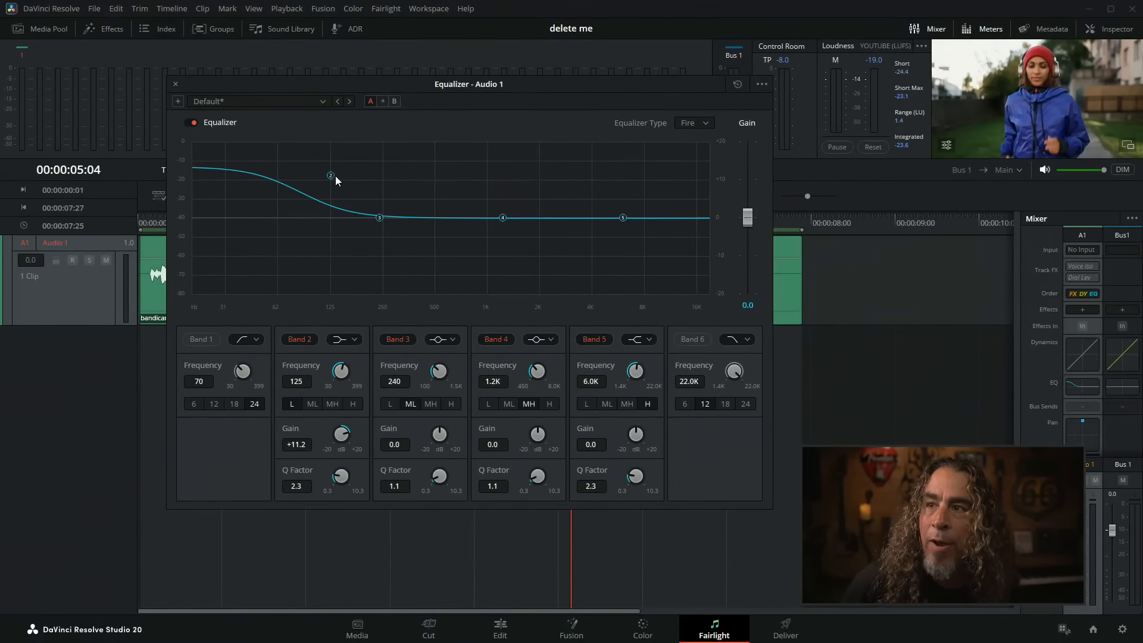
{"action": "left_click_drag", "start_coordinate": [332, 177], "coordinate": [329, 261]}
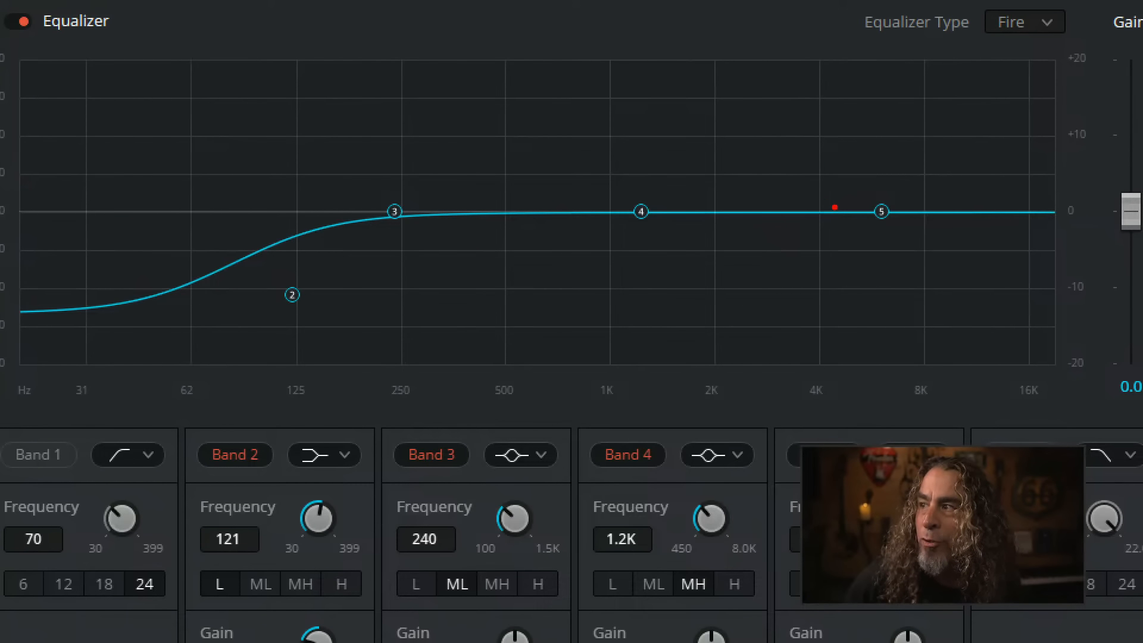
{"action": "mouse_move", "coordinate": [836, 212]}
{"action": "left_mouse_down"}
{"action": "mouse_move", "coordinate": [368, 210]}
{"action": "mouse_move", "coordinate": [139, 339]}
{"action": "mouse_move", "coordinate": [1, 339]}
{"action": "left_mouse_up"}
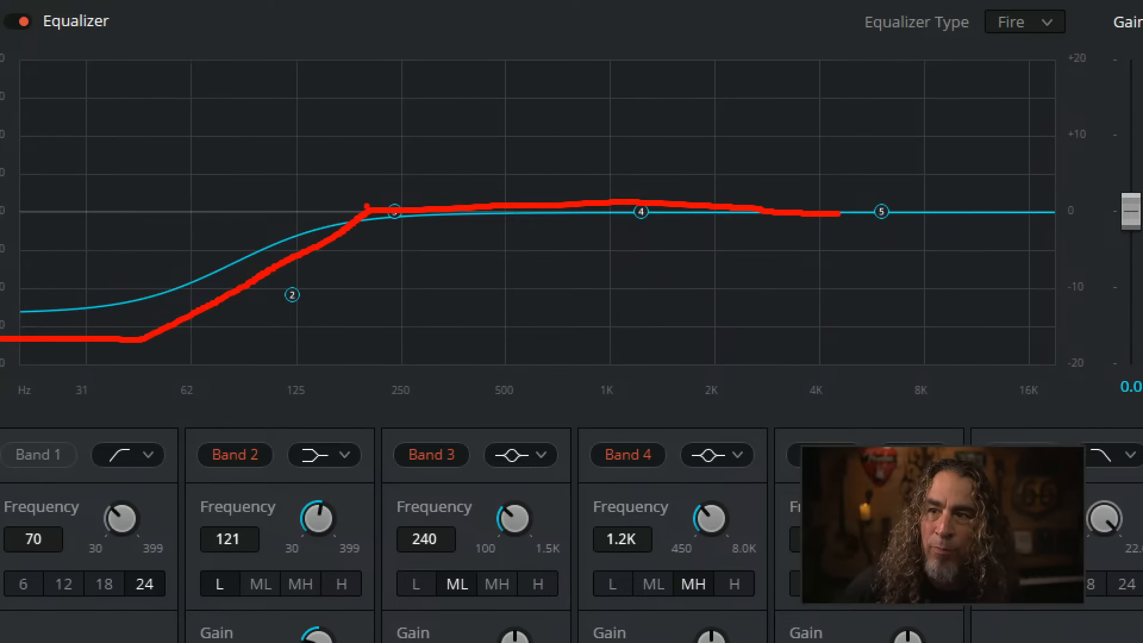
{"action": "mouse_move", "coordinate": [367, 207]}
{"action": "left_mouse_down"}
{"action": "mouse_move", "coordinate": [231, 103]}
{"action": "mouse_move", "coordinate": [62, 75]}
{"action": "mouse_move", "coordinate": [1, 79]}
{"action": "left_mouse_up"}
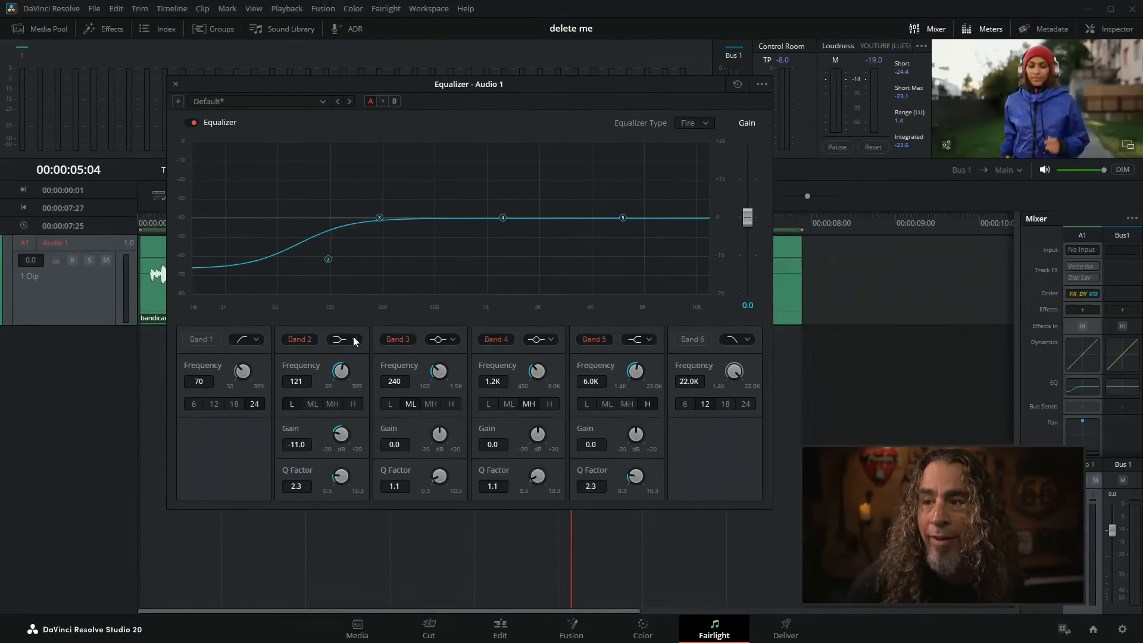
- Review Band 2's filter shapes and change the band from low shelf to bell
{"action": "left_click", "coordinate": [356, 340]}
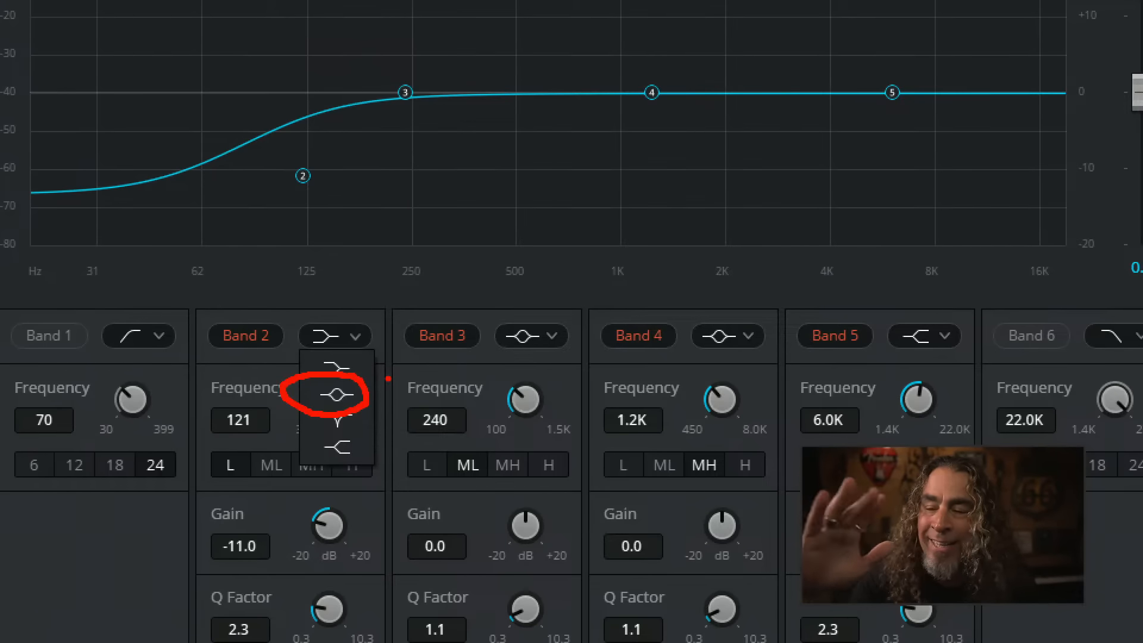
{"action": "key", "text": "Escape"}
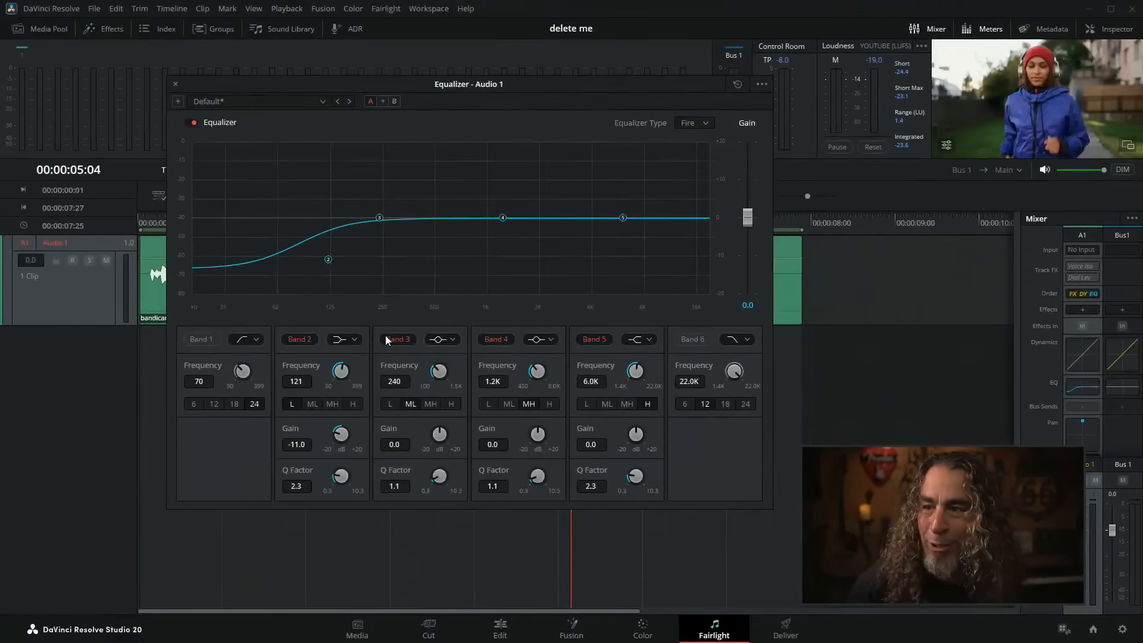
{"action": "left_click", "coordinate": [353, 341]}
{"action": "left_click", "coordinate": [353, 368]}
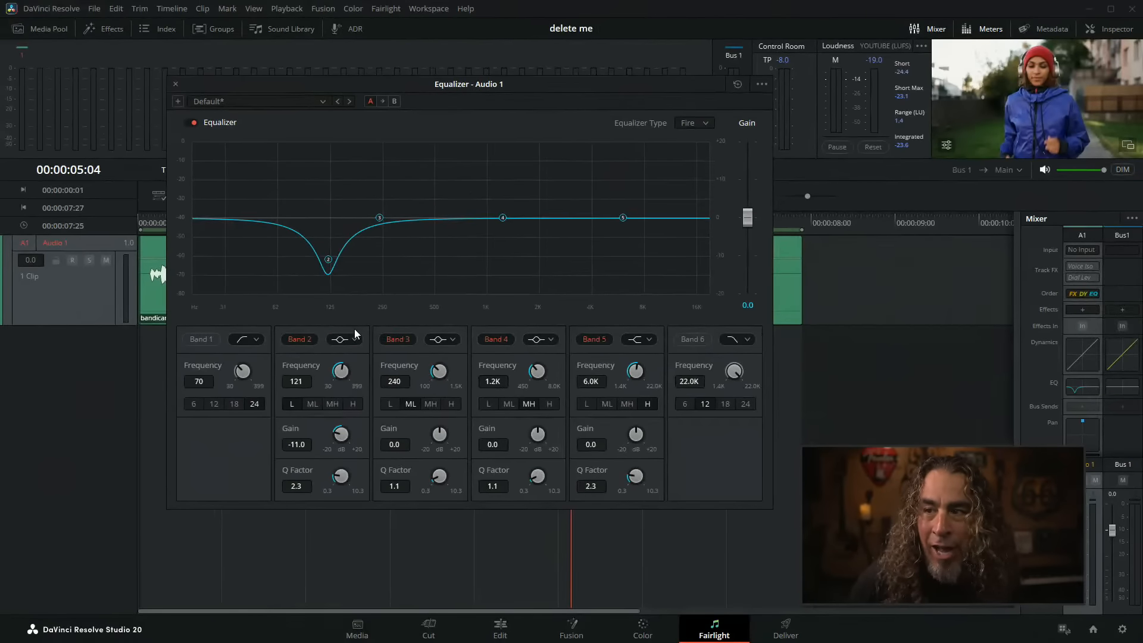
- Review Band 2's filter shapes again and change the band from bell to notch
{"action": "left_click", "coordinate": [355, 339]}
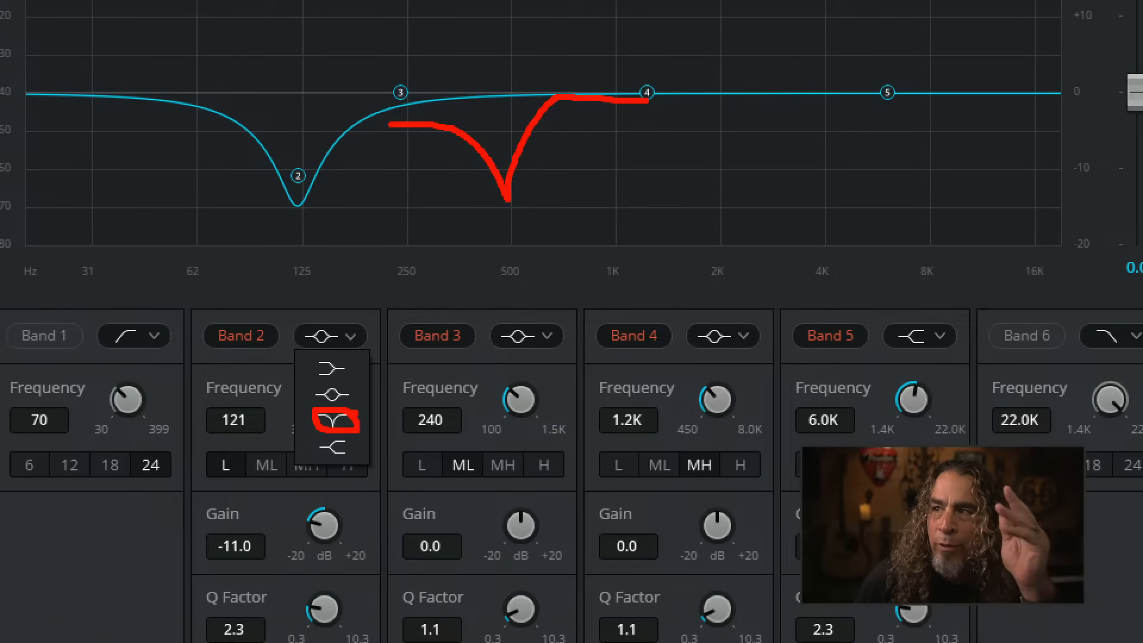
{"action": "key", "text": "Escape"}
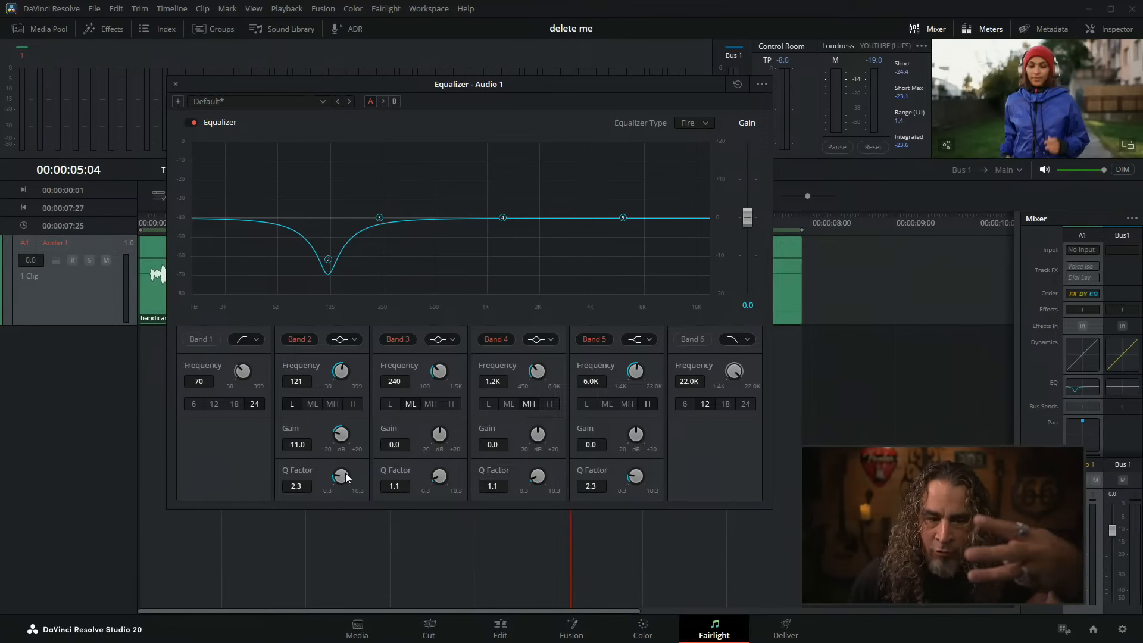
{"action": "left_click", "coordinate": [357, 341]}
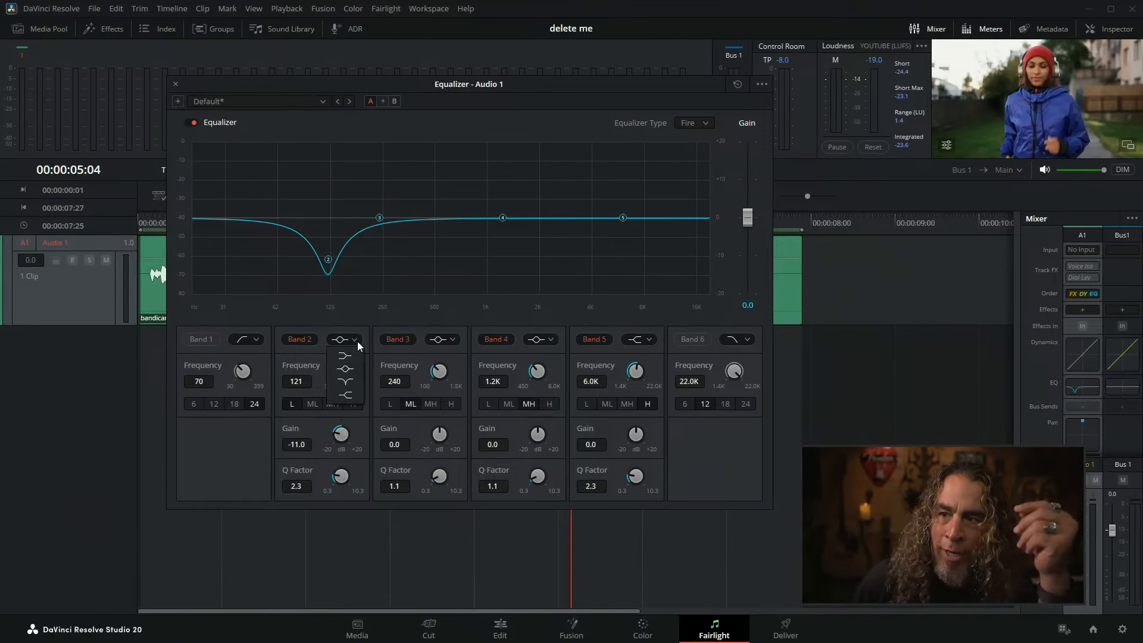
{"action": "left_click", "coordinate": [351, 382]}
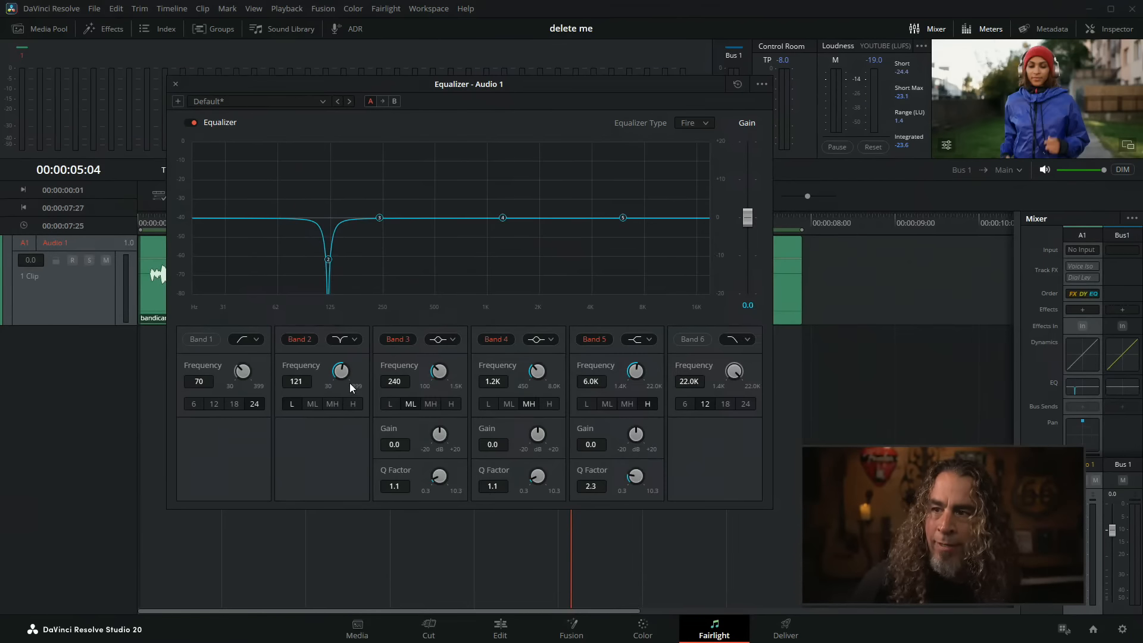
- Compare Band 2's low shelf with the notch, and move the notch to 90 Hz and on to 107 Hz
{"action": "left_click", "coordinate": [356, 339]}
{"action": "left_click", "coordinate": [351, 364]}
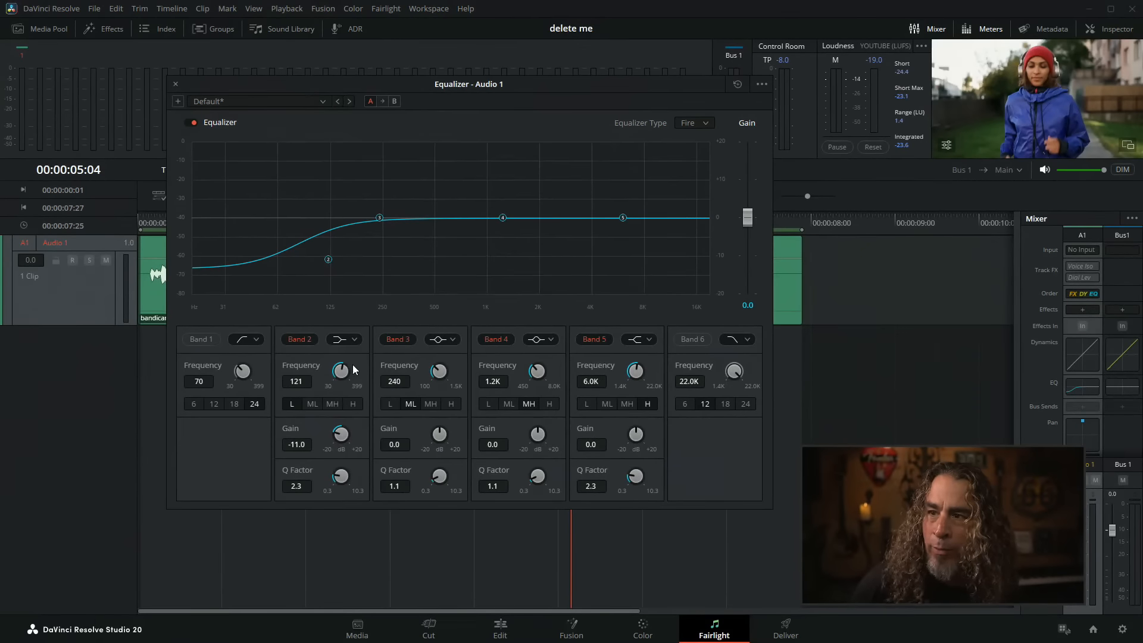
{"action": "left_click", "coordinate": [357, 340]}
{"action": "left_click", "coordinate": [352, 383]}
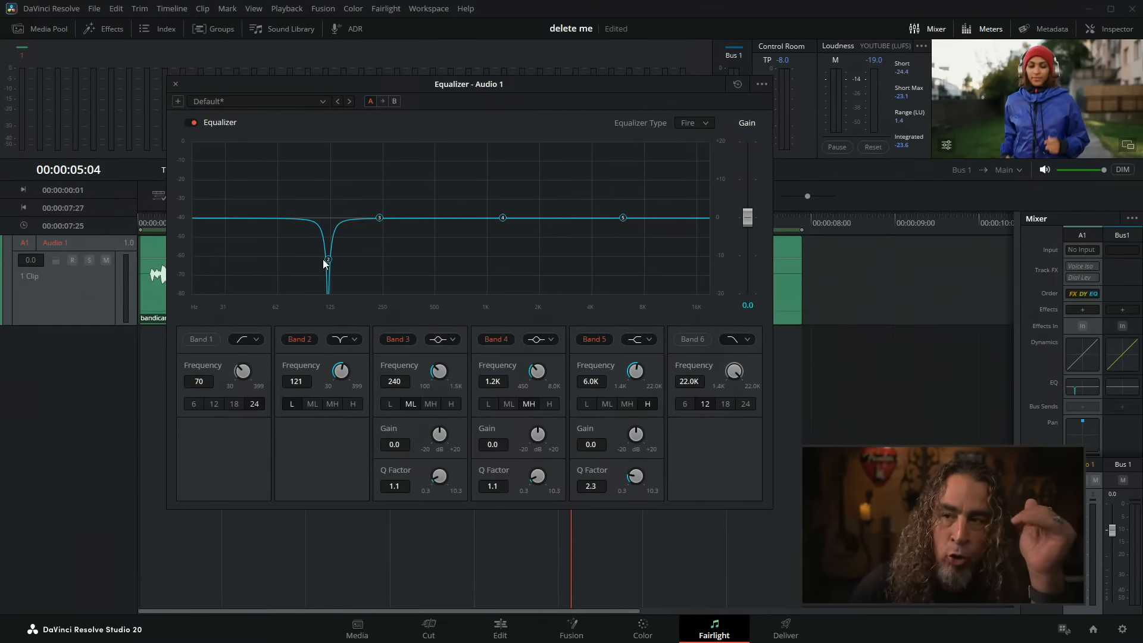
{"action": "left_click_drag", "start_coordinate": [328, 260], "coordinate": [305, 278]}
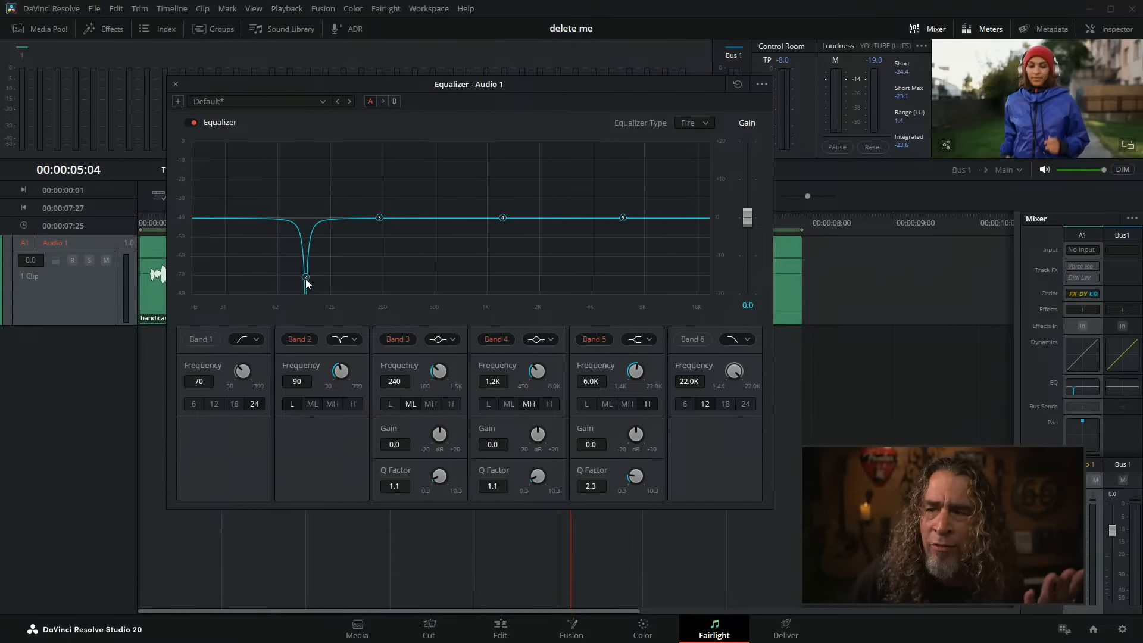
{"action": "mouse_move", "coordinate": [306, 278]}
{"action": "left_mouse_down"}
{"action": "mouse_move", "coordinate": [276, 278]}
{"action": "mouse_move", "coordinate": [434, 278]}
{"action": "mouse_move", "coordinate": [276, 280]}
{"action": "mouse_move", "coordinate": [402, 277]}
{"action": "mouse_move", "coordinate": [317, 281]}
{"action": "mouse_move", "coordinate": [362, 272]}
{"action": "mouse_move", "coordinate": [405, 214]}
{"action": "mouse_move", "coordinate": [408, 152]}
{"action": "mouse_move", "coordinate": [395, 166]}
{"action": "mouse_move", "coordinate": [278, 179]}
{"action": "mouse_move", "coordinate": [284, 255]}
{"action": "mouse_move", "coordinate": [321, 271]}
{"action": "left_mouse_up"}
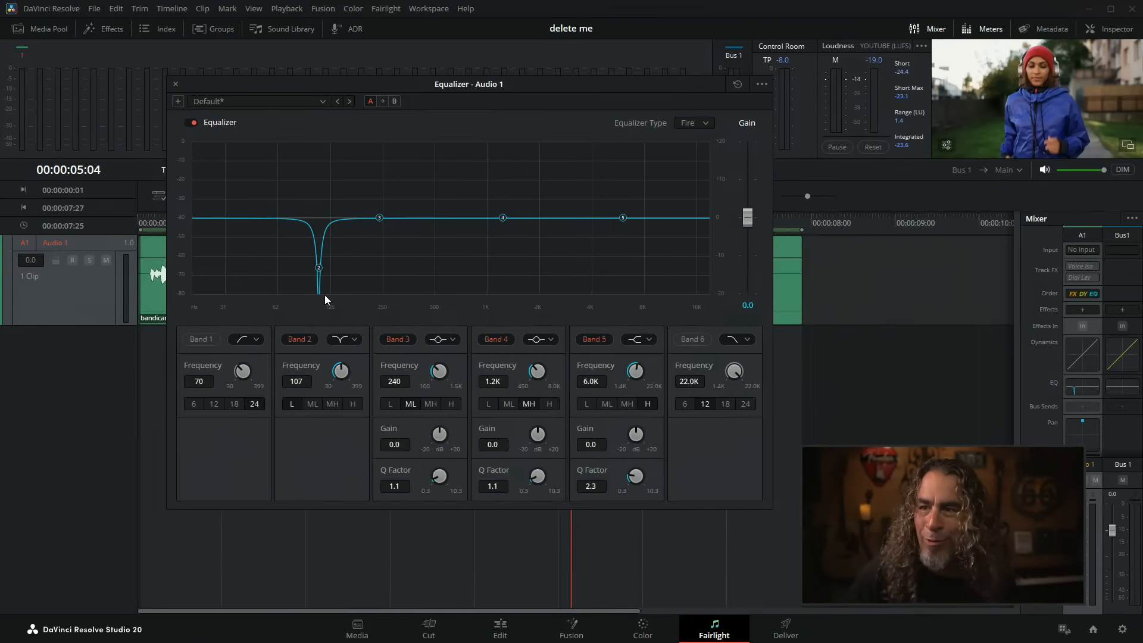
- Change Band 2 to a high shelf and move its point to 118 Hz at +10.9 dB
{"action": "left_click", "coordinate": [355, 339]}
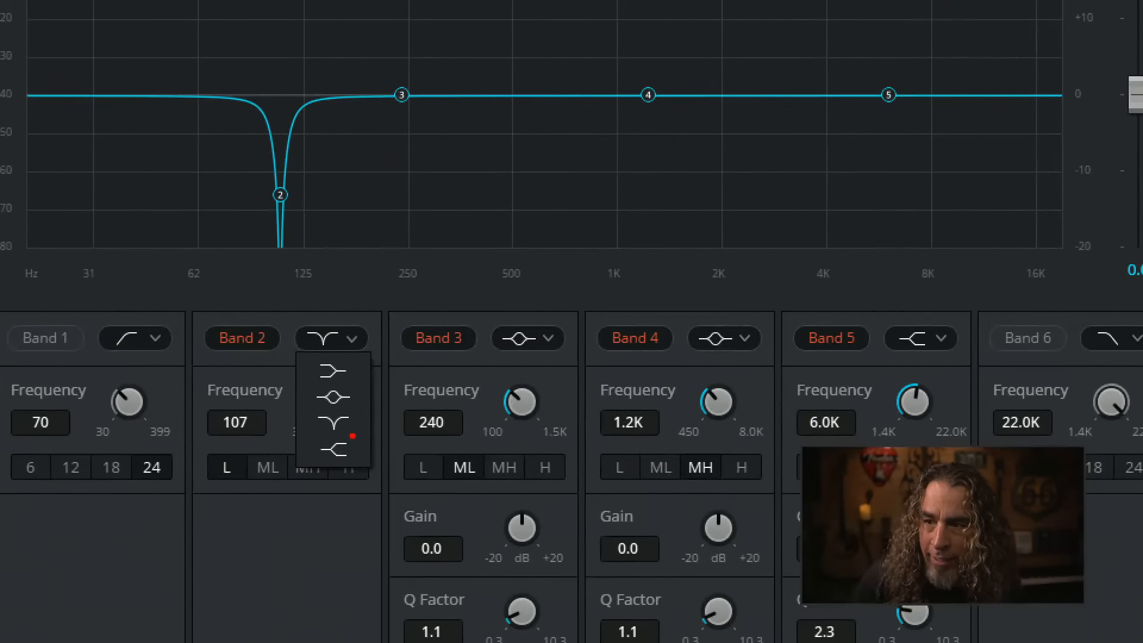
{"action": "mouse_move", "coordinate": [352, 435]}
{"action": "left_mouse_down"}
{"action": "mouse_move", "coordinate": [303, 447]}
{"action": "mouse_move", "coordinate": [360, 473]}
{"action": "mouse_move", "coordinate": [368, 442]}
{"action": "mouse_move", "coordinate": [350, 432]}
{"action": "mouse_move", "coordinate": [372, 409]}
{"action": "mouse_move", "coordinate": [364, 370]}
{"action": "left_mouse_up"}
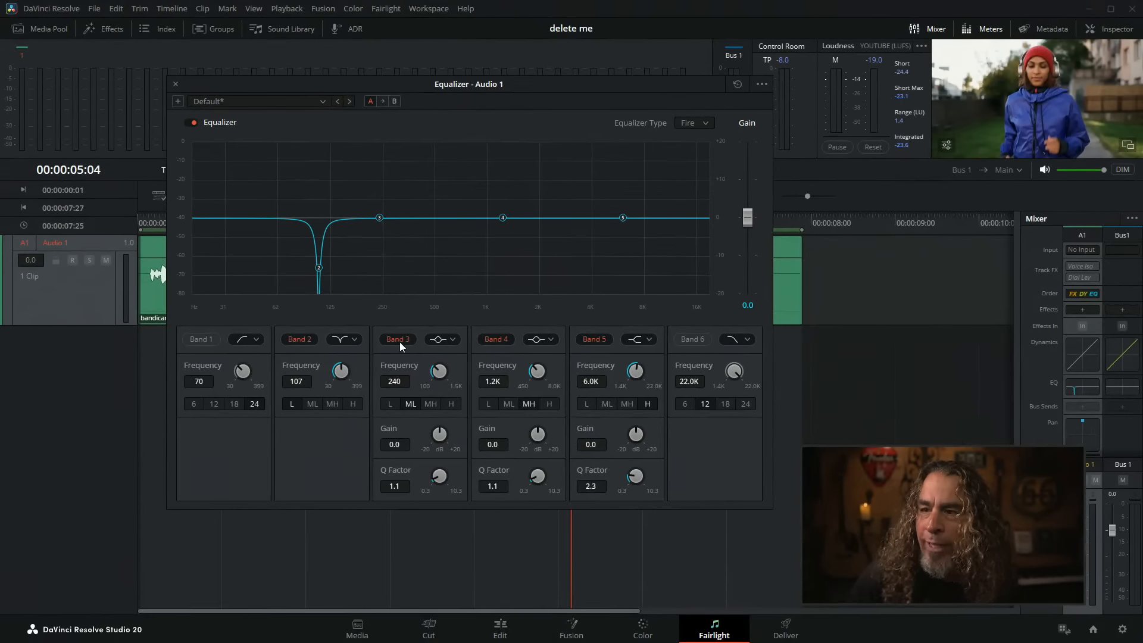
{"action": "left_click", "coordinate": [355, 340]}
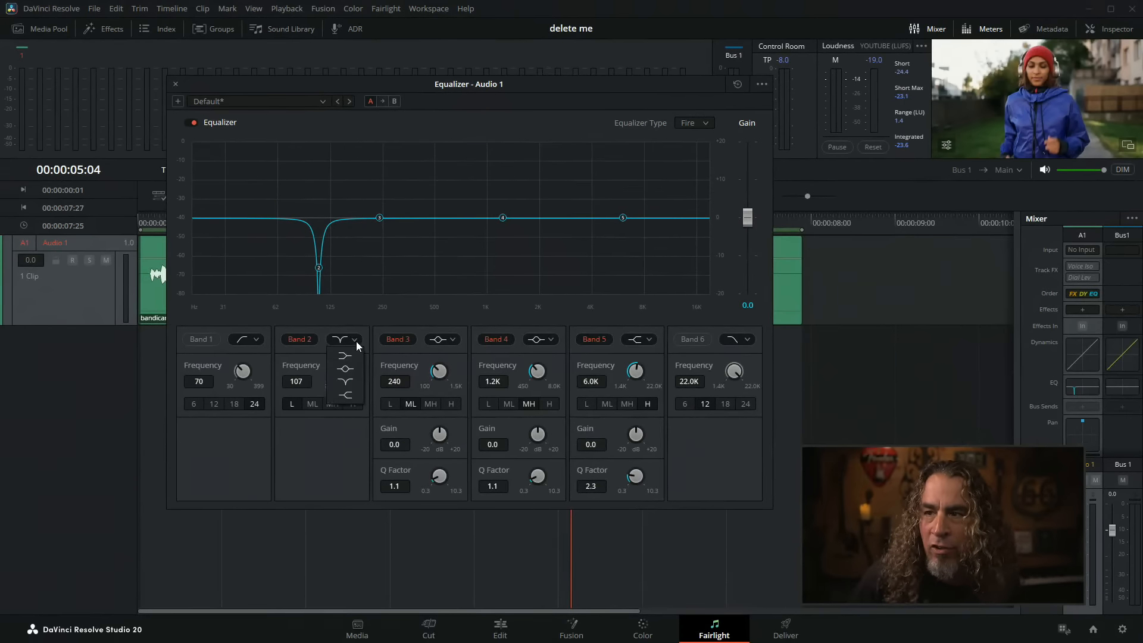
{"action": "left_click", "coordinate": [355, 391]}
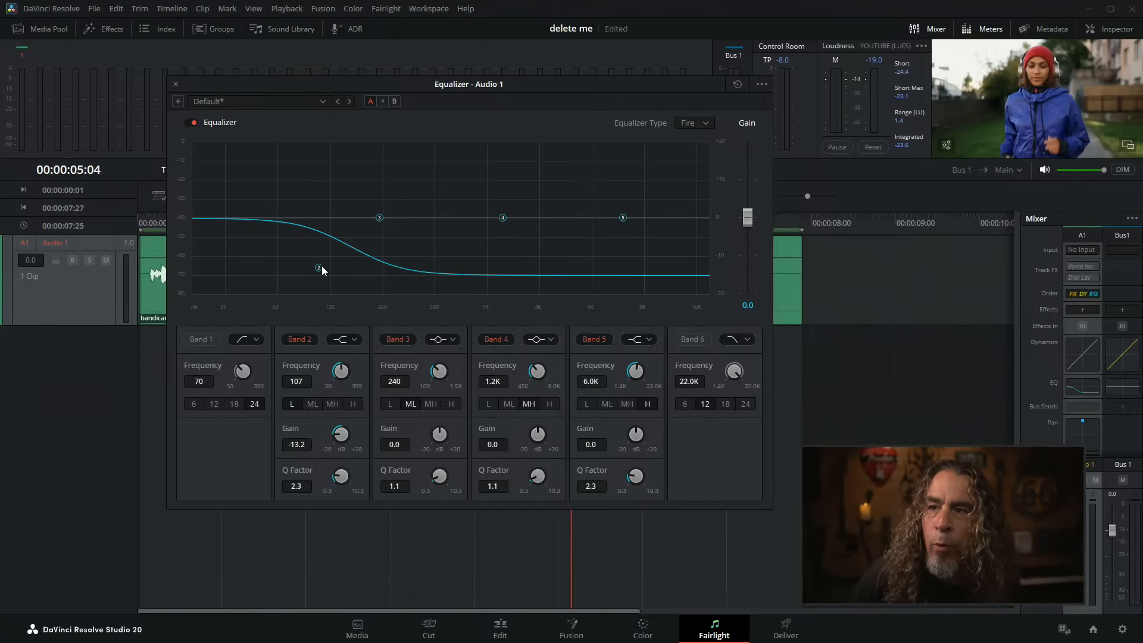
{"action": "left_click_drag", "start_coordinate": [322, 265], "coordinate": [325, 177]}
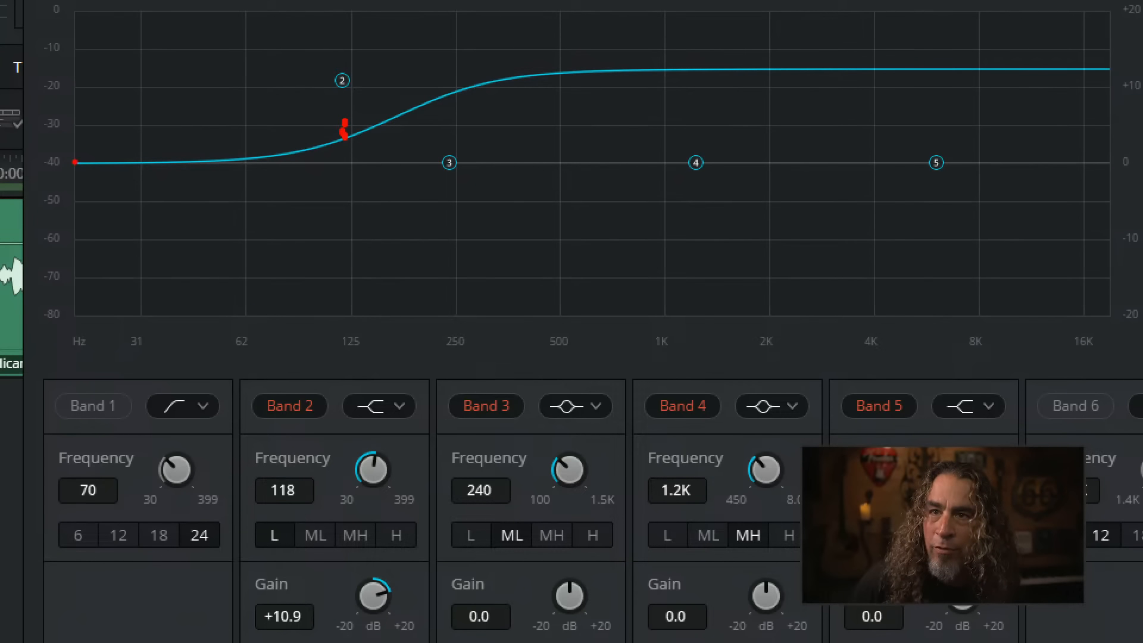
{"action": "mouse_move", "coordinate": [75, 161]}
{"action": "left_mouse_down"}
{"action": "mouse_move", "coordinate": [332, 156]}
{"action": "mouse_move", "coordinate": [519, 50]}
{"action": "mouse_move", "coordinate": [1012, 39]}
{"action": "left_mouse_up"}
{"action": "mouse_move", "coordinate": [328, 158]}
{"action": "left_mouse_down"}
{"action": "mouse_move", "coordinate": [466, 282]}
{"action": "mouse_move", "coordinate": [659, 303]}
{"action": "mouse_move", "coordinate": [1065, 303]}
{"action": "left_mouse_up"}
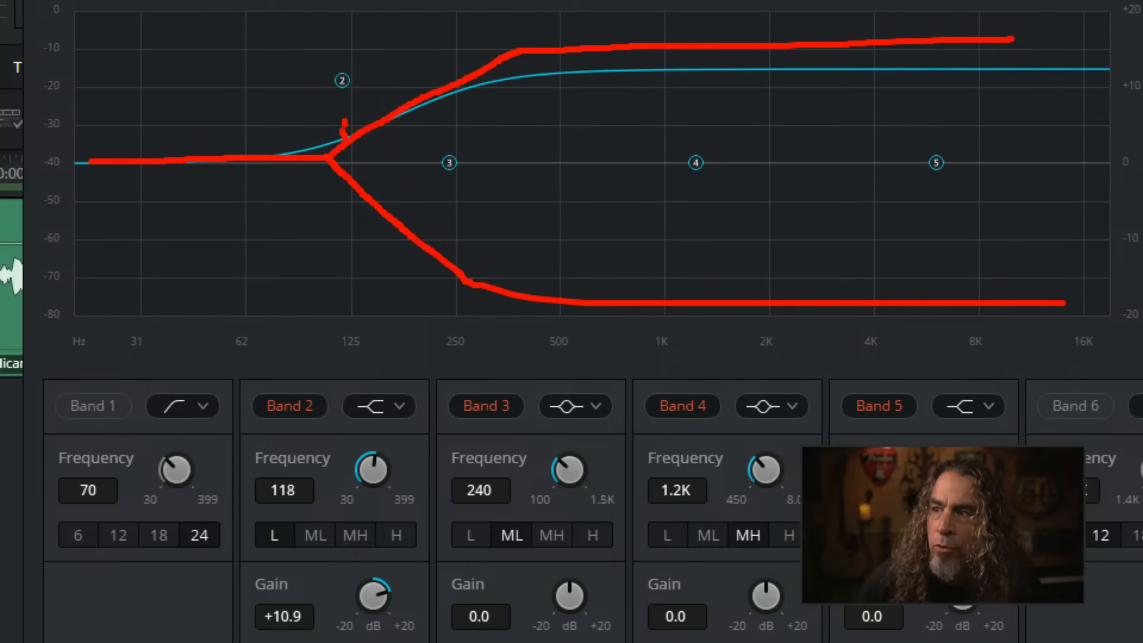
{"action": "left_click_drag", "start_coordinate": [335, 366], "coordinate": [337, 301]}
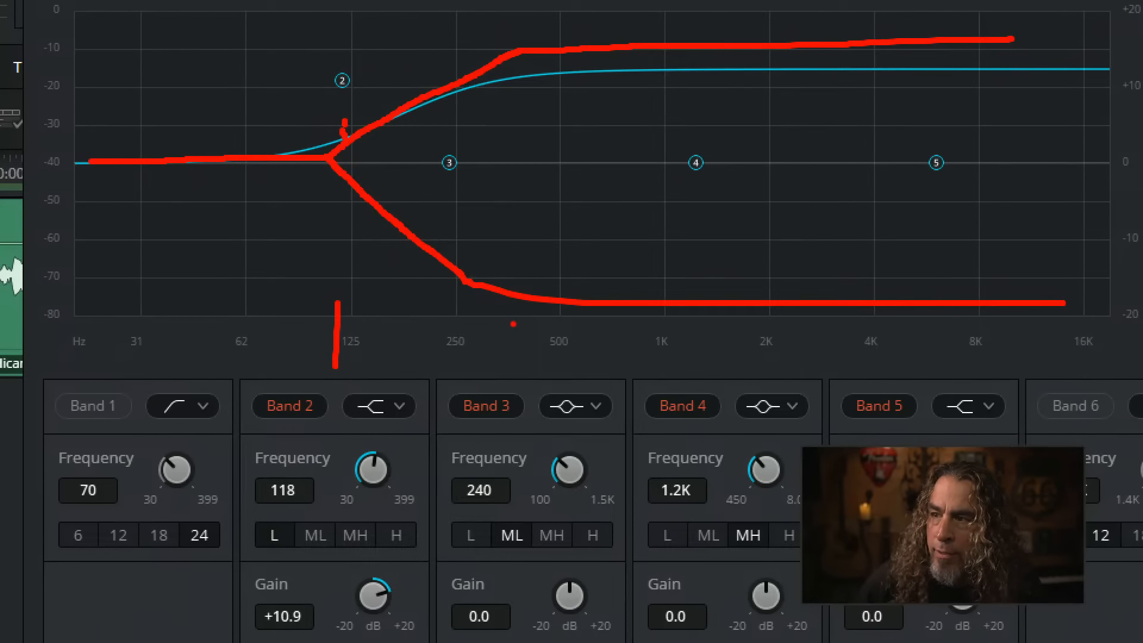
{"action": "mouse_move", "coordinate": [514, 323]}
{"action": "left_mouse_down"}
{"action": "mouse_move", "coordinate": [539, 323]}
{"action": "mouse_move", "coordinate": [530, 379]}
{"action": "mouse_move", "coordinate": [568, 376]}
{"action": "left_mouse_up"}
{"action": "mouse_move", "coordinate": [685, 319]}
{"action": "left_mouse_down"}
{"action": "mouse_move", "coordinate": [713, 325]}
{"action": "mouse_move", "coordinate": [723, 372]}
{"action": "left_mouse_up"}
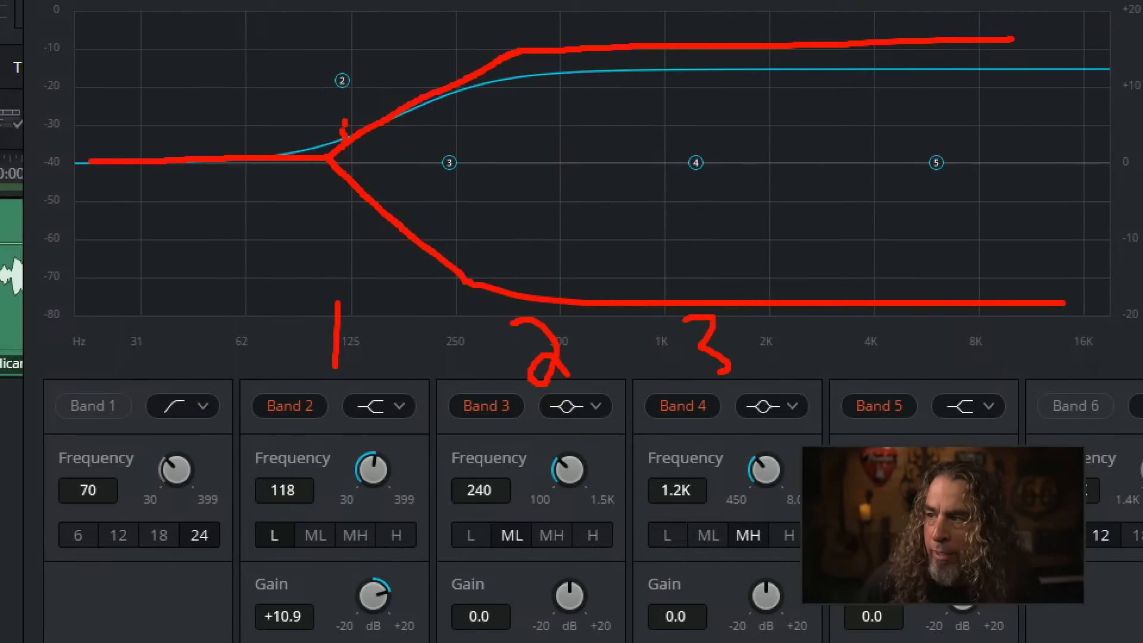
{"action": "mouse_move", "coordinate": [878, 320]}
{"action": "left_mouse_down"}
{"action": "mouse_move", "coordinate": [878, 350]}
{"action": "mouse_move", "coordinate": [903, 351]}
{"action": "left_mouse_up"}
{"action": "left_click_drag", "start_coordinate": [899, 314], "coordinate": [899, 386]}
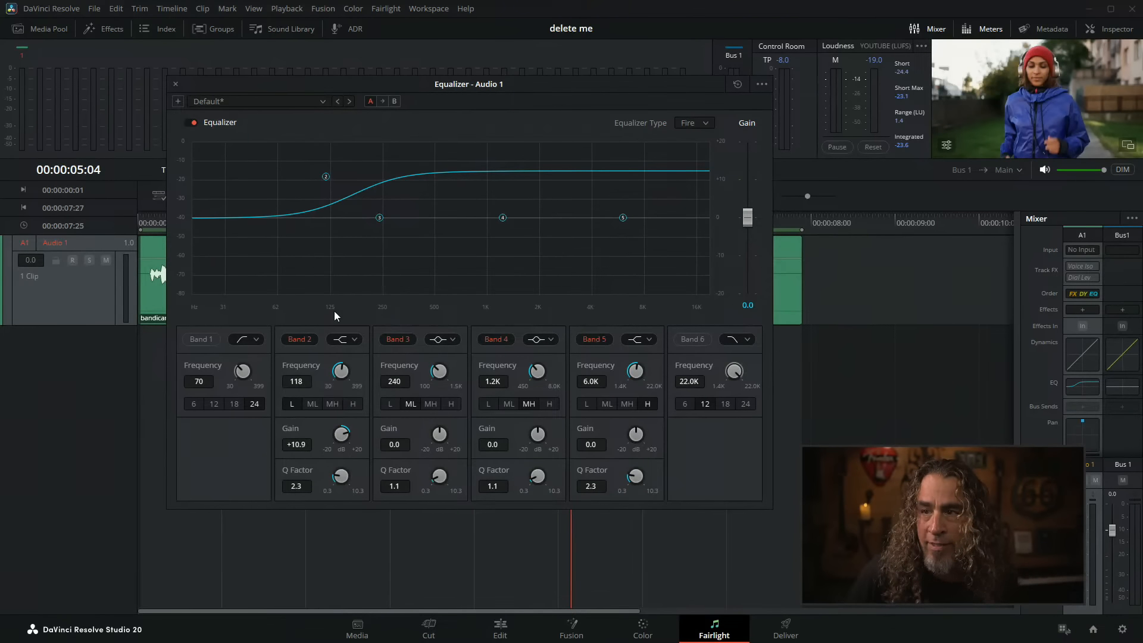
- Reset the equalizer and move Band 2's point on the curve to 137 Hz at +2.4 dB
{"action": "left_click", "coordinate": [737, 85]}
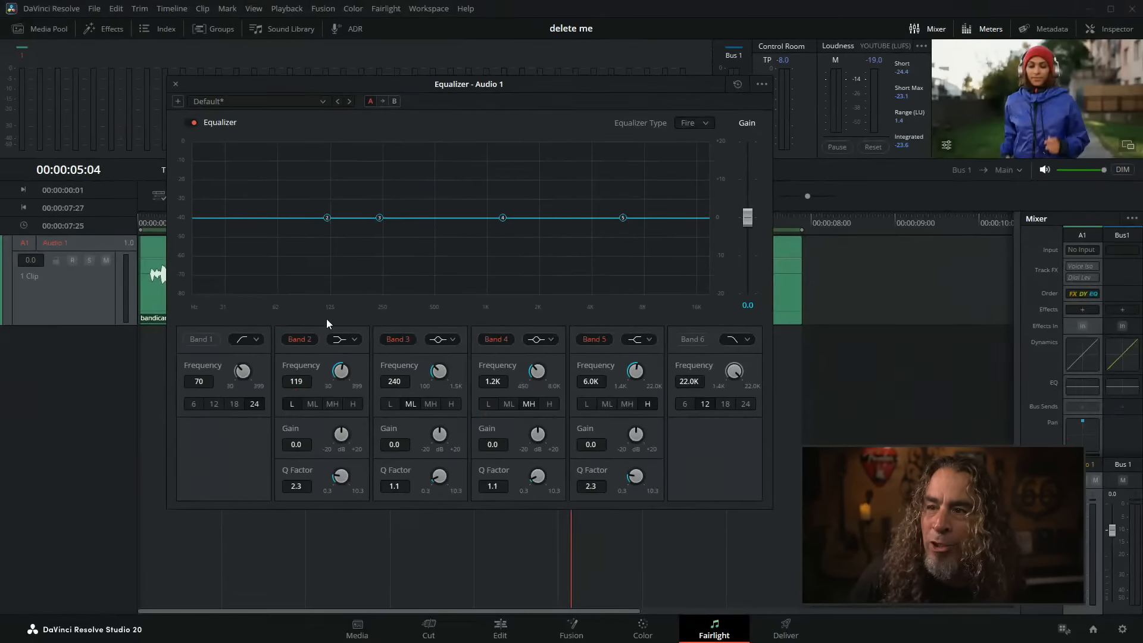
{"action": "mouse_move", "coordinate": [329, 218]}
{"action": "left_mouse_down"}
{"action": "mouse_move", "coordinate": [319, 218]}
{"action": "mouse_move", "coordinate": [338, 198]}
{"action": "mouse_move", "coordinate": [337, 209]}
{"action": "left_mouse_up"}
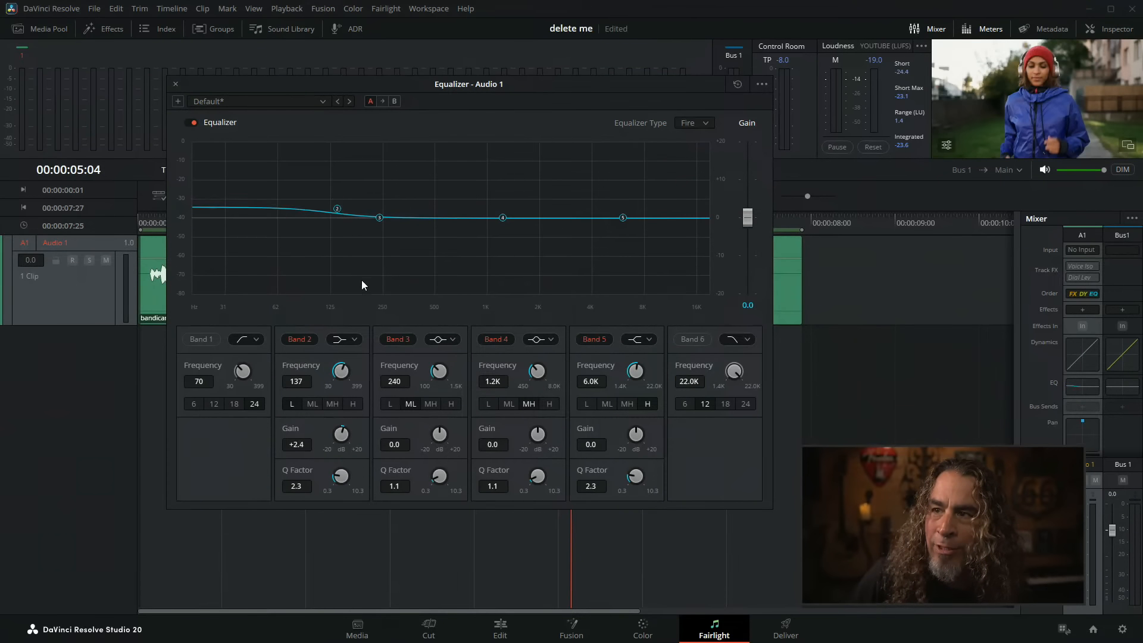
- Switch off Bands 3, 4 and 5 so that only Band 2 shapes the curve
{"action": "left_click", "coordinate": [394, 339]}
{"action": "left_click", "coordinate": [500, 340]}
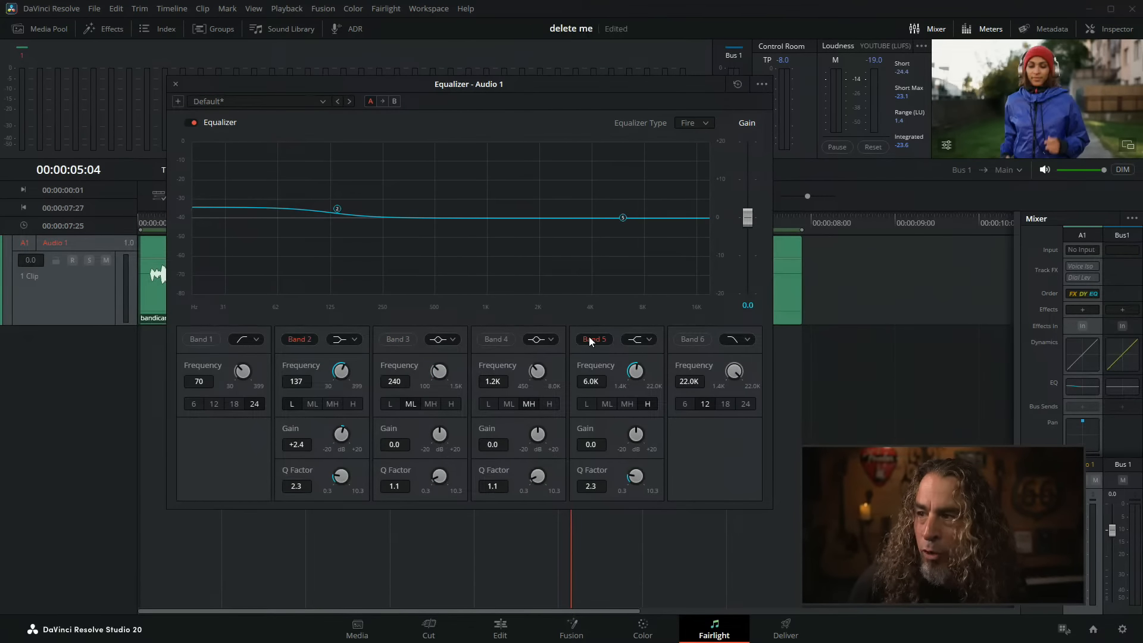
{"action": "left_click", "coordinate": [589, 340]}
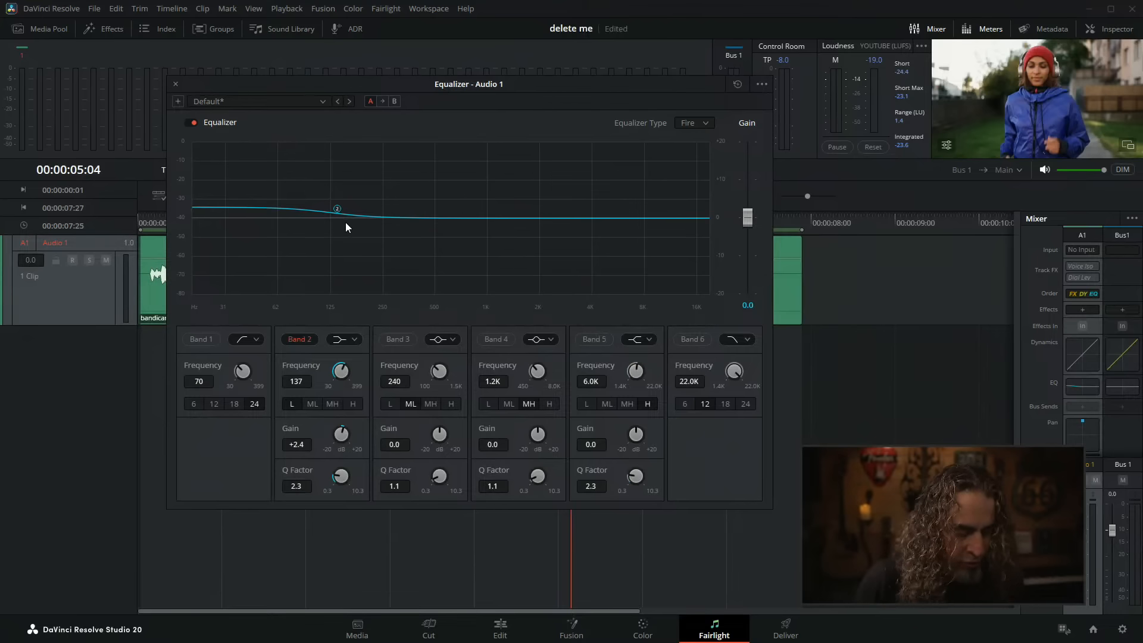
{"action": "key", "text": "ctrl+2"}
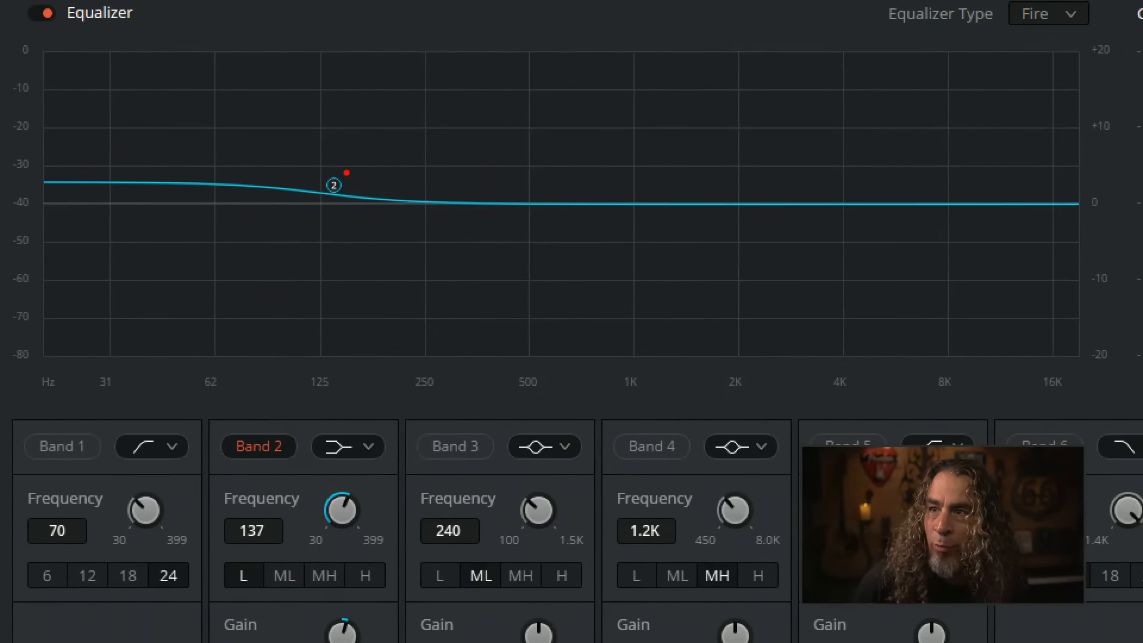
{"action": "left_click_drag", "start_coordinate": [343, 203], "coordinate": [340, 227]}
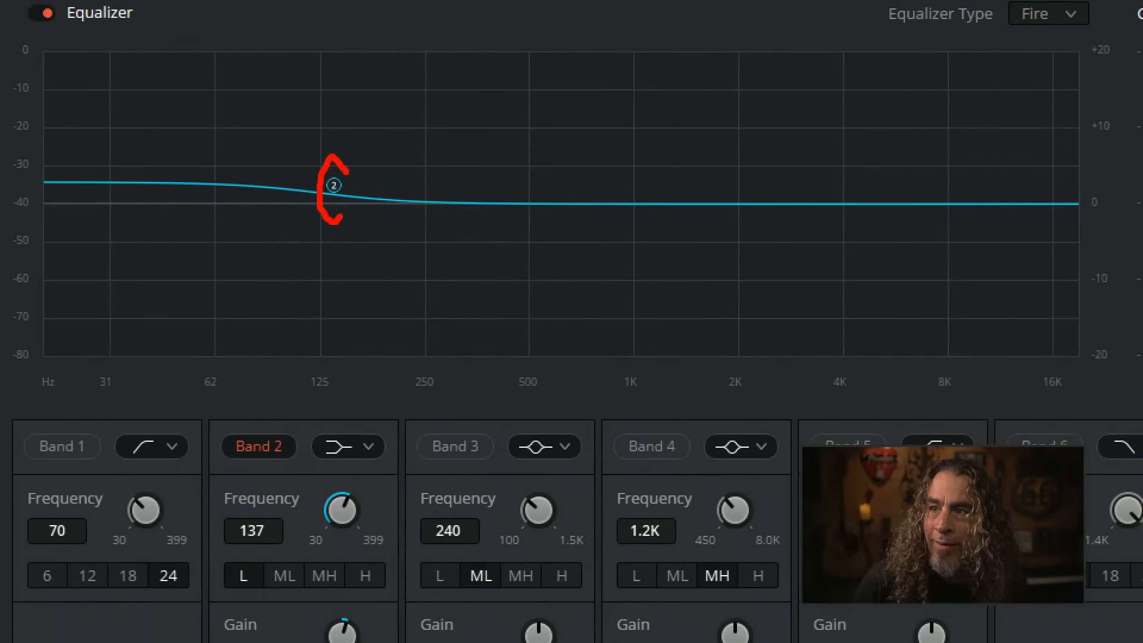
{"action": "left_click_drag", "start_coordinate": [348, 156], "coordinate": [335, 222]}
{"action": "mouse_move", "coordinate": [279, 534]}
{"action": "left_mouse_down"}
{"action": "mouse_move", "coordinate": [339, 600]}
{"action": "mouse_move", "coordinate": [414, 580]}
{"action": "mouse_move", "coordinate": [303, 531]}
{"action": "mouse_move", "coordinate": [272, 532]}
{"action": "mouse_move", "coordinate": [302, 450]}
{"action": "left_mouse_up"}
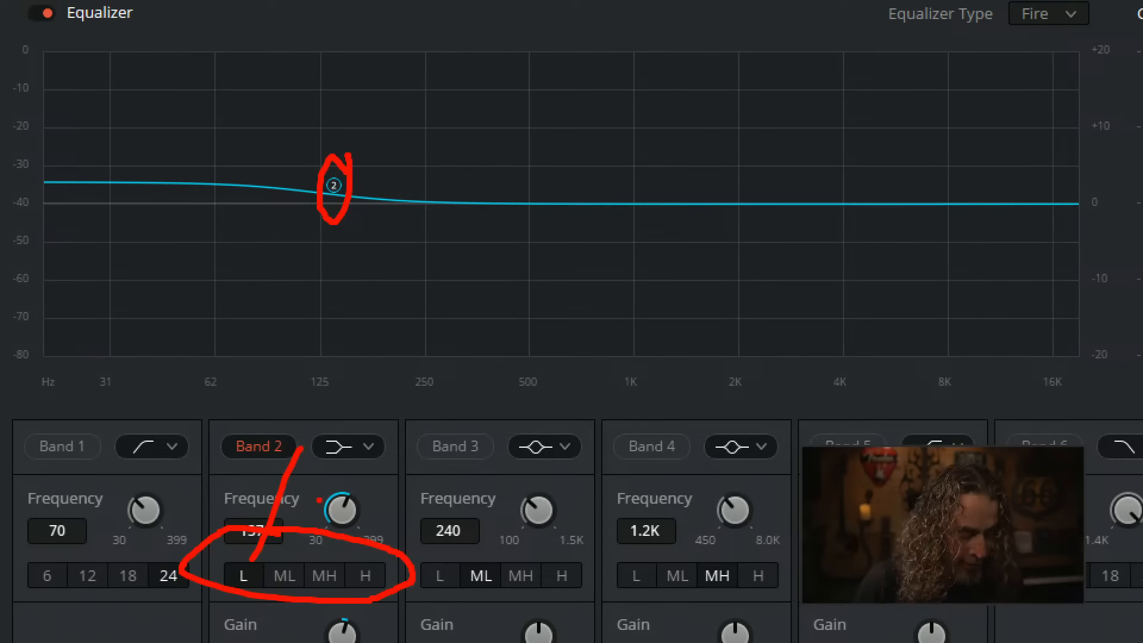
{"action": "left_click_drag", "start_coordinate": [367, 563], "coordinate": [441, 443]}
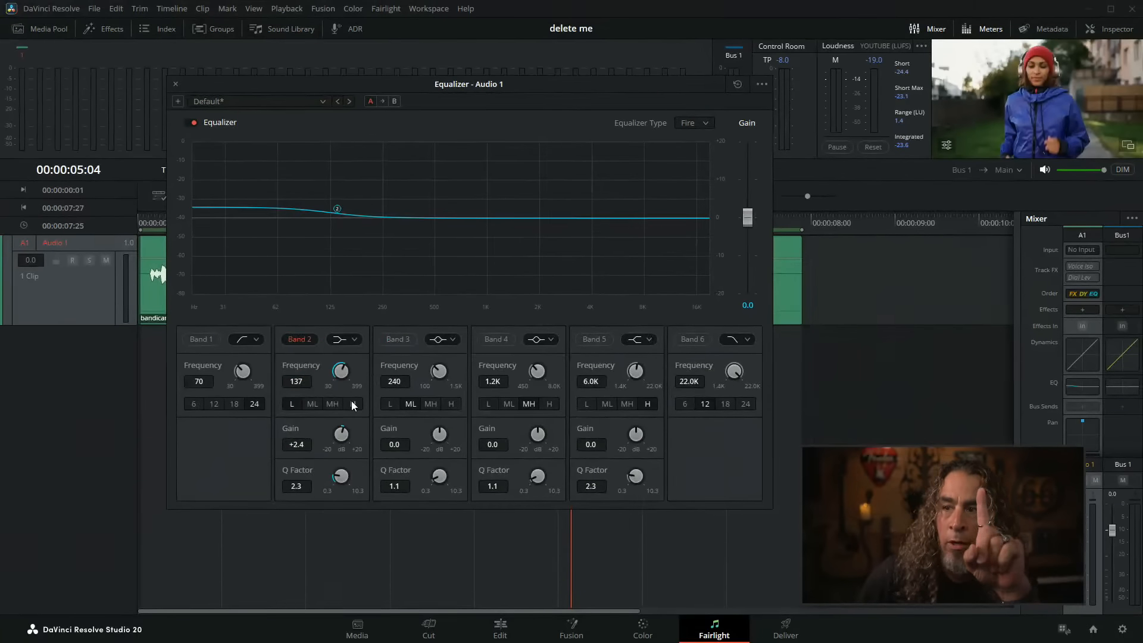
- Switch Band 2 to the high (H) frequency range, and reset the whole equalizer before saving the project
{"action": "left_click", "coordinate": [353, 404]}
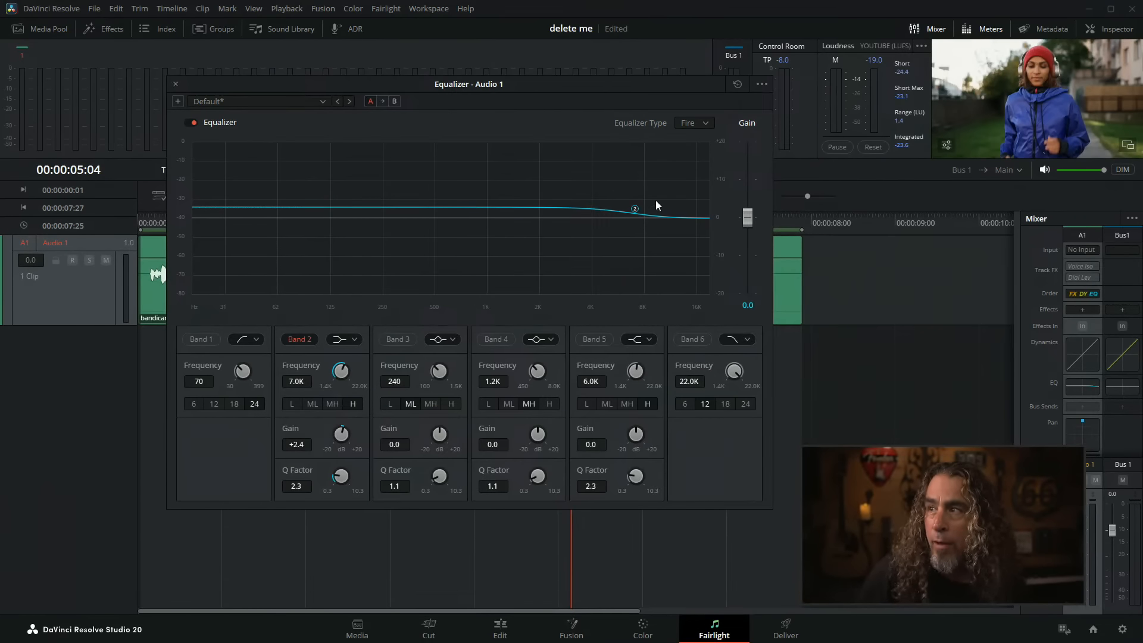
{"action": "left_click", "coordinate": [737, 84]}
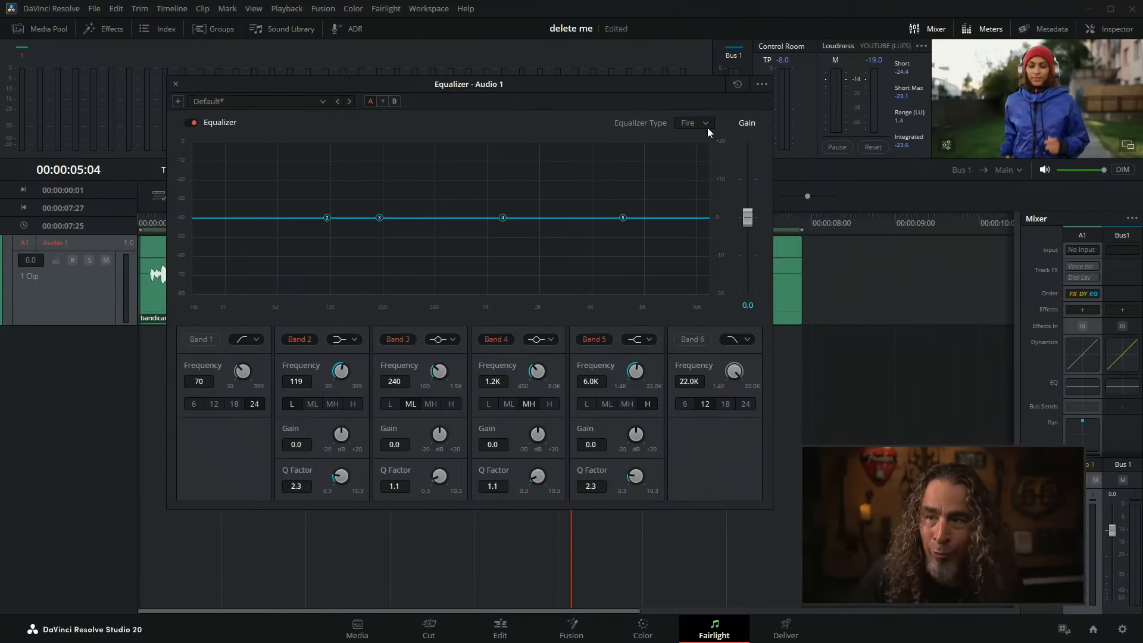
{"action": "key", "text": "ctrl+s"}
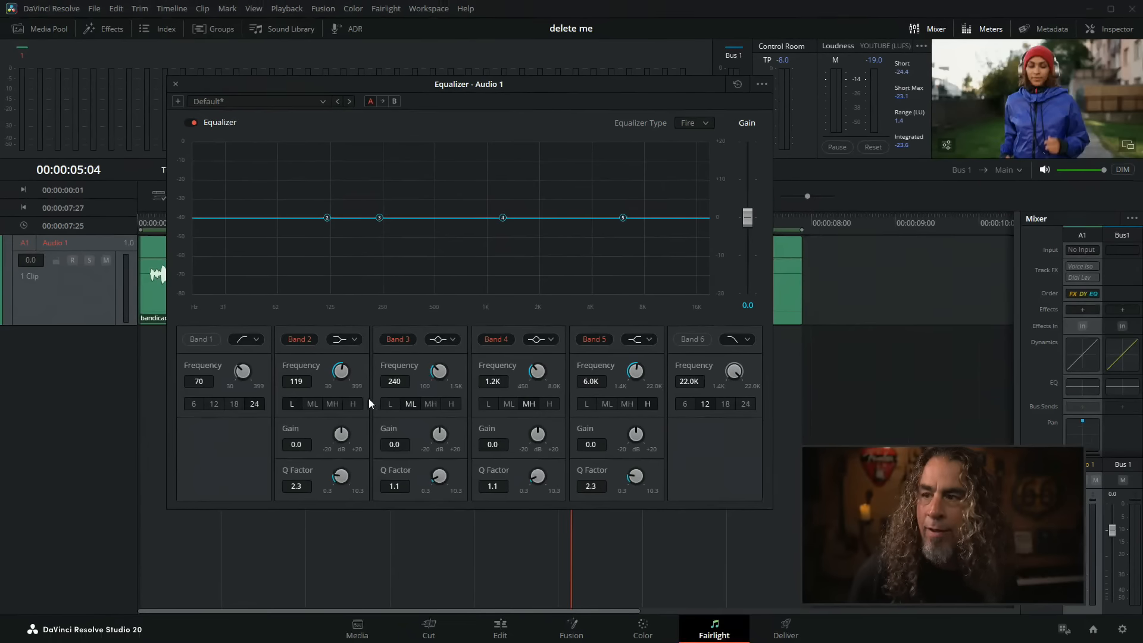
- Try Band 2 at 135 Hz and at 95 Hz with -0.2 dB gain, and set its frequency to exactly 120 Hz
{"action": "mouse_move", "coordinate": [341, 366]}
{"action": "left_mouse_down"}
{"action": "mouse_move", "coordinate": [244, 379]}
{"action": "mouse_move", "coordinate": [542, 371]}
{"action": "mouse_move", "coordinate": [267, 381]}
{"action": "mouse_move", "coordinate": [354, 378]}
{"action": "left_mouse_up"}
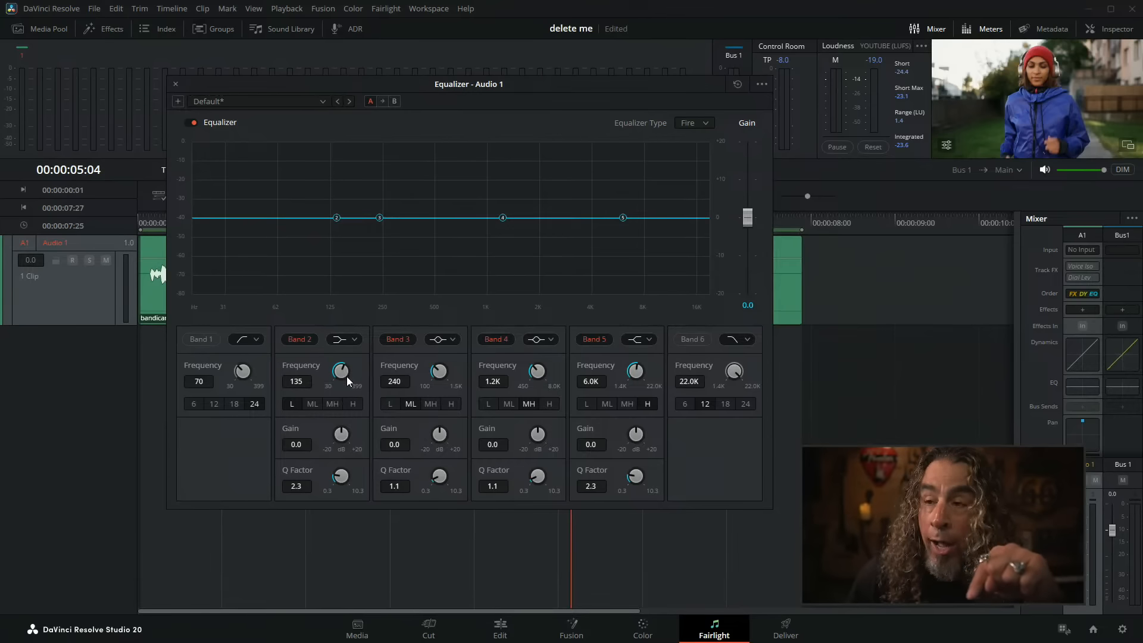
{"action": "mouse_move", "coordinate": [337, 218]}
{"action": "left_mouse_down"}
{"action": "mouse_move", "coordinate": [258, 220]}
{"action": "mouse_move", "coordinate": [320, 219]}
{"action": "left_mouse_up"}
{"action": "mouse_move", "coordinate": [346, 368]}
{"action": "left_mouse_down"}
{"action": "mouse_move", "coordinate": [317, 373]}
{"action": "mouse_move", "coordinate": [333, 371]}
{"action": "left_mouse_up"}
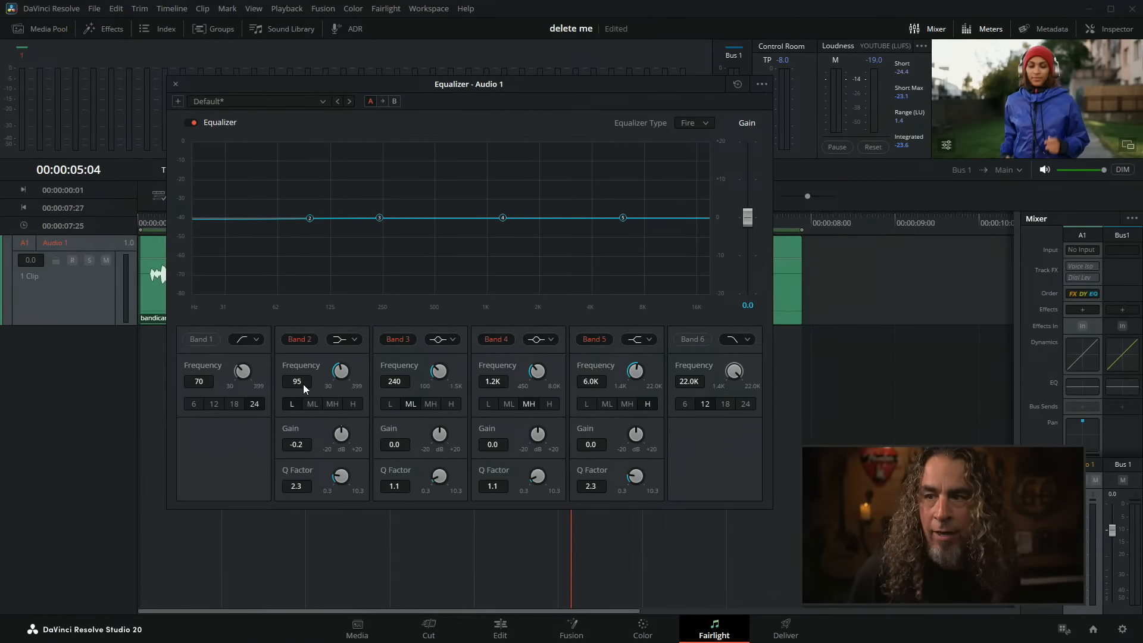
{"action": "double_click", "coordinate": [301, 382]}
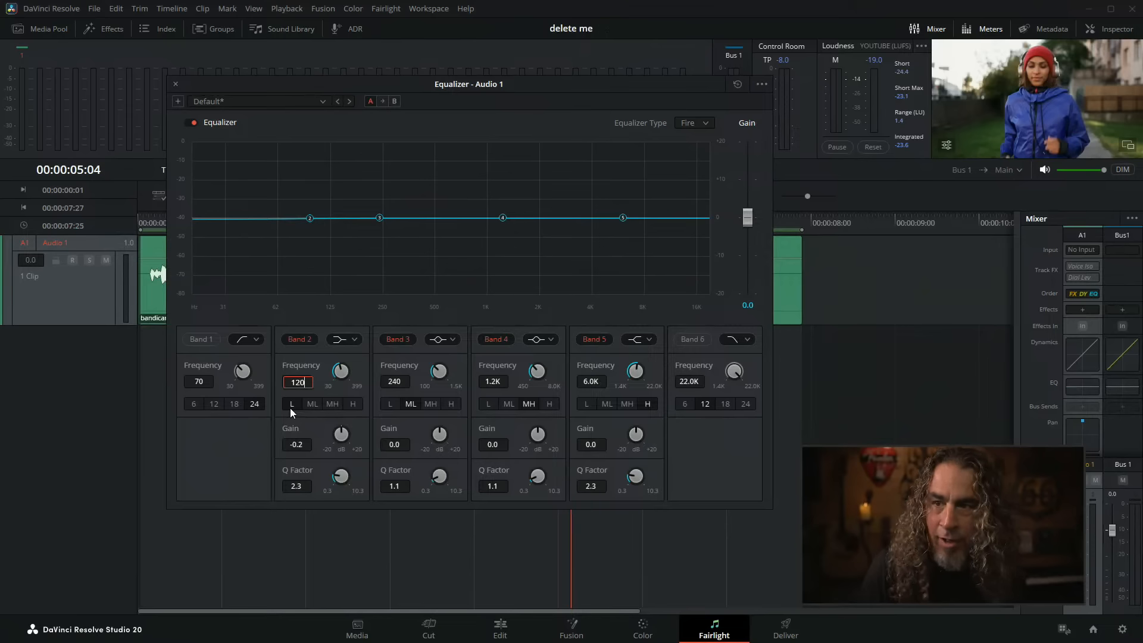
{"action": "key", "text": "Return"}
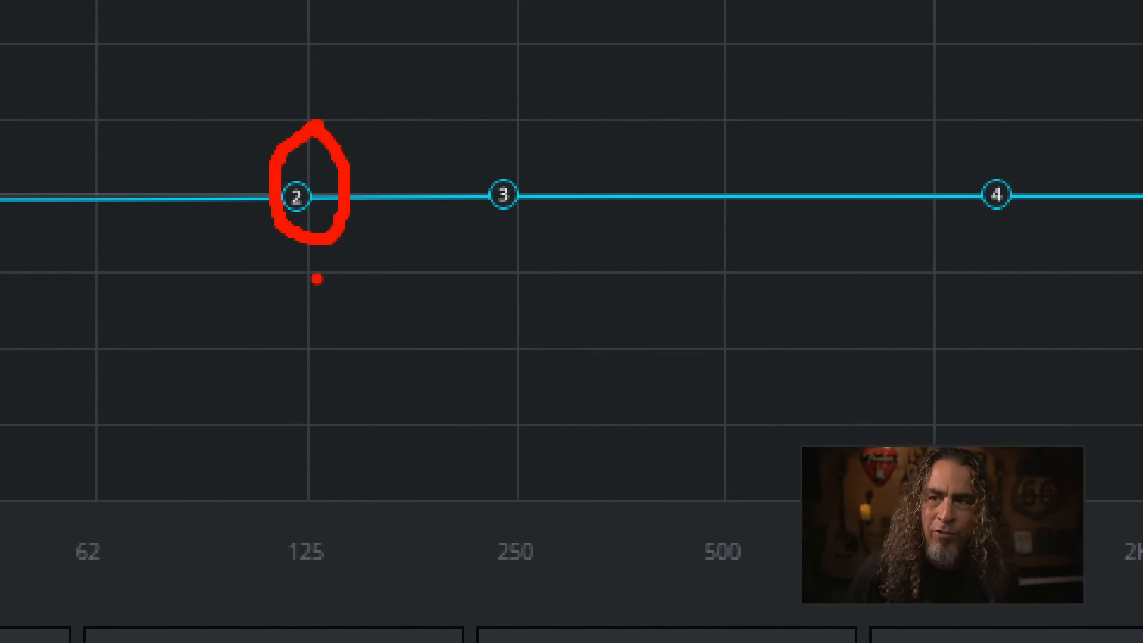
{"action": "mouse_move", "coordinate": [100, 262]}
{"action": "left_mouse_down"}
{"action": "mouse_move", "coordinate": [112, 317]}
{"action": "mouse_move", "coordinate": [102, 243]}
{"action": "mouse_move", "coordinate": [170, 305]}
{"action": "mouse_move", "coordinate": [119, 352]}
{"action": "left_mouse_up"}
{"action": "mouse_move", "coordinate": [490, 341]}
{"action": "left_mouse_down"}
{"action": "mouse_move", "coordinate": [537, 259]}
{"action": "mouse_move", "coordinate": [575, 271]}
{"action": "mouse_move", "coordinate": [587, 220]}
{"action": "mouse_move", "coordinate": [668, 344]}
{"action": "left_mouse_up"}
{"action": "left_click_drag", "start_coordinate": [828, 254], "coordinate": [966, 250]}
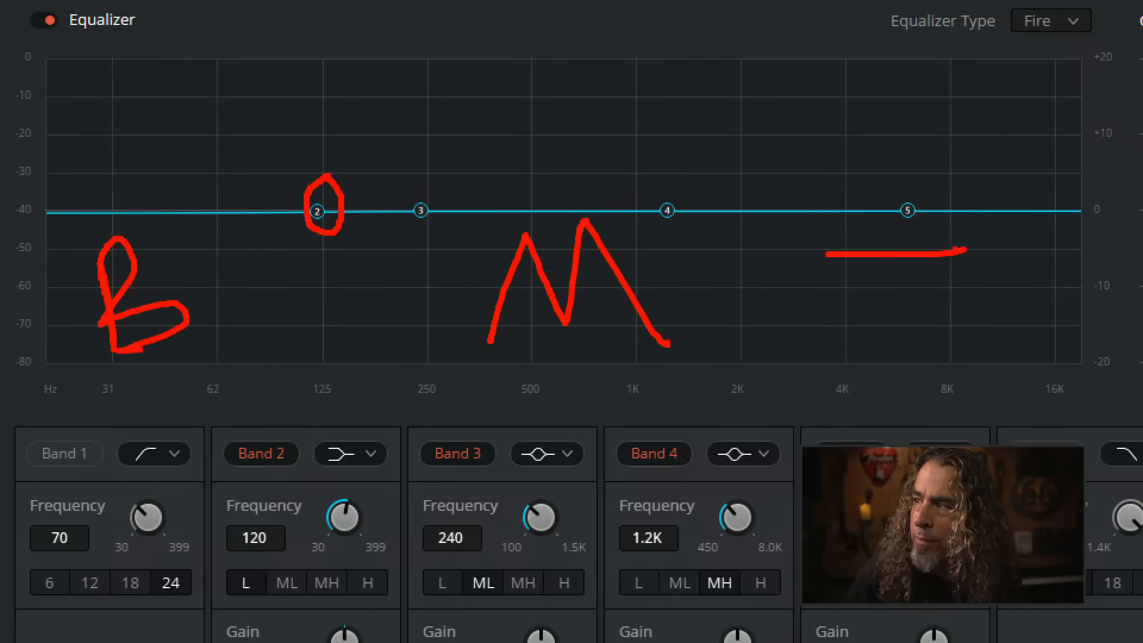
{"action": "left_click_drag", "start_coordinate": [883, 256], "coordinate": [903, 354]}
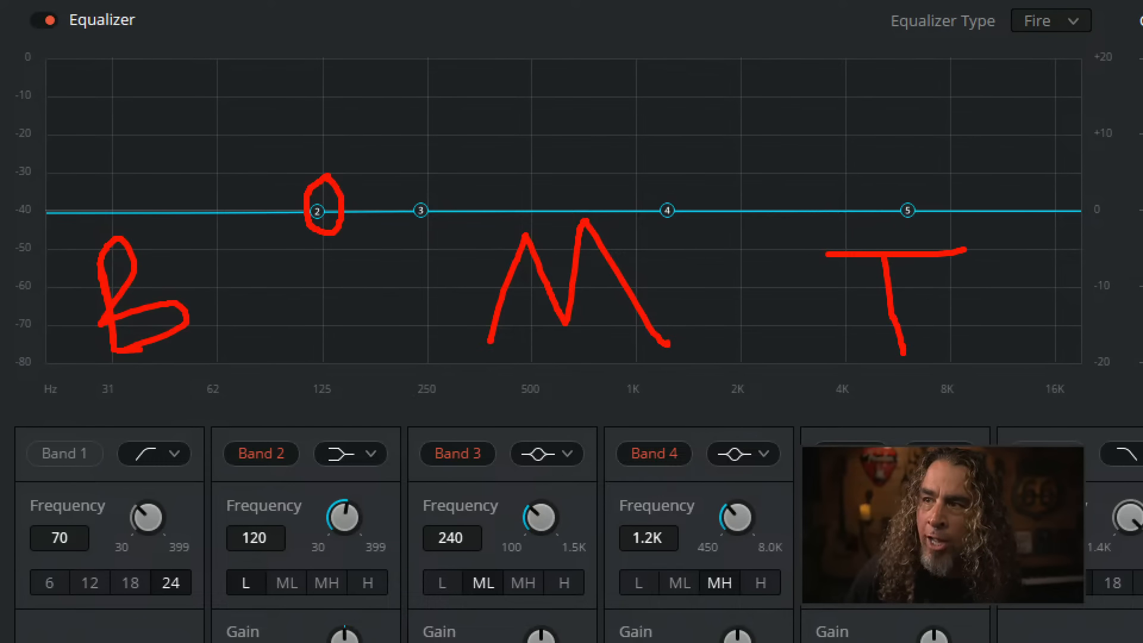
{"action": "mouse_move", "coordinate": [386, 261]}
{"action": "left_mouse_down"}
{"action": "mouse_move", "coordinate": [347, 260]}
{"action": "mouse_move", "coordinate": [337, 283]}
{"action": "mouse_move", "coordinate": [412, 300]}
{"action": "mouse_move", "coordinate": [412, 270]}
{"action": "mouse_move", "coordinate": [387, 260]}
{"action": "left_mouse_up"}
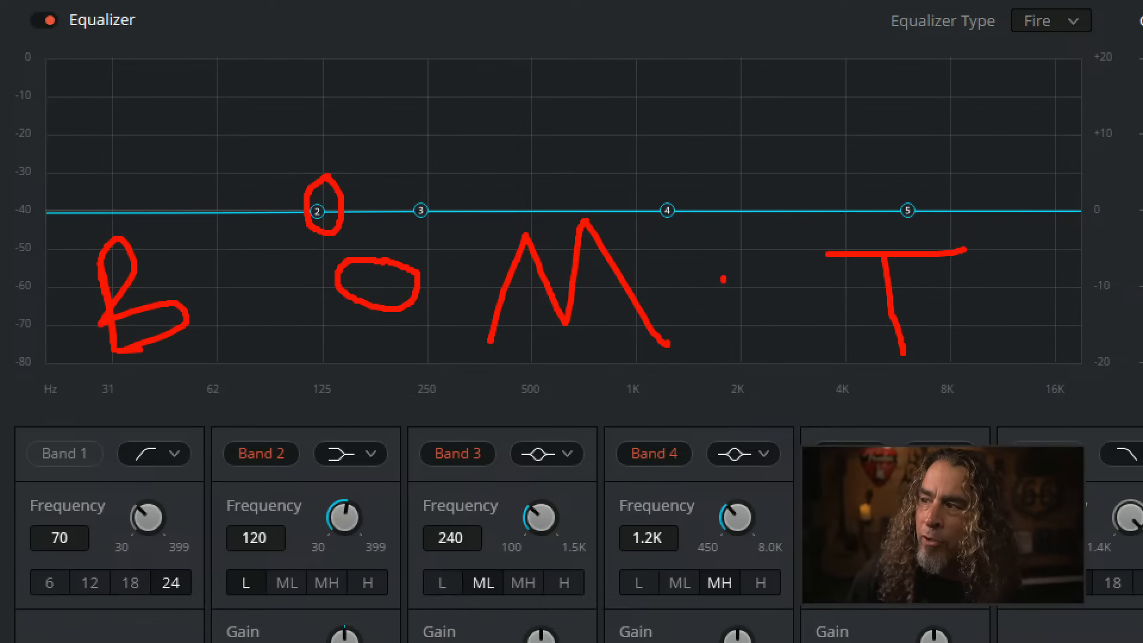
{"action": "mouse_move", "coordinate": [722, 275]}
{"action": "left_mouse_down"}
{"action": "mouse_move", "coordinate": [743, 312]}
{"action": "mouse_move", "coordinate": [727, 275]}
{"action": "left_mouse_up"}
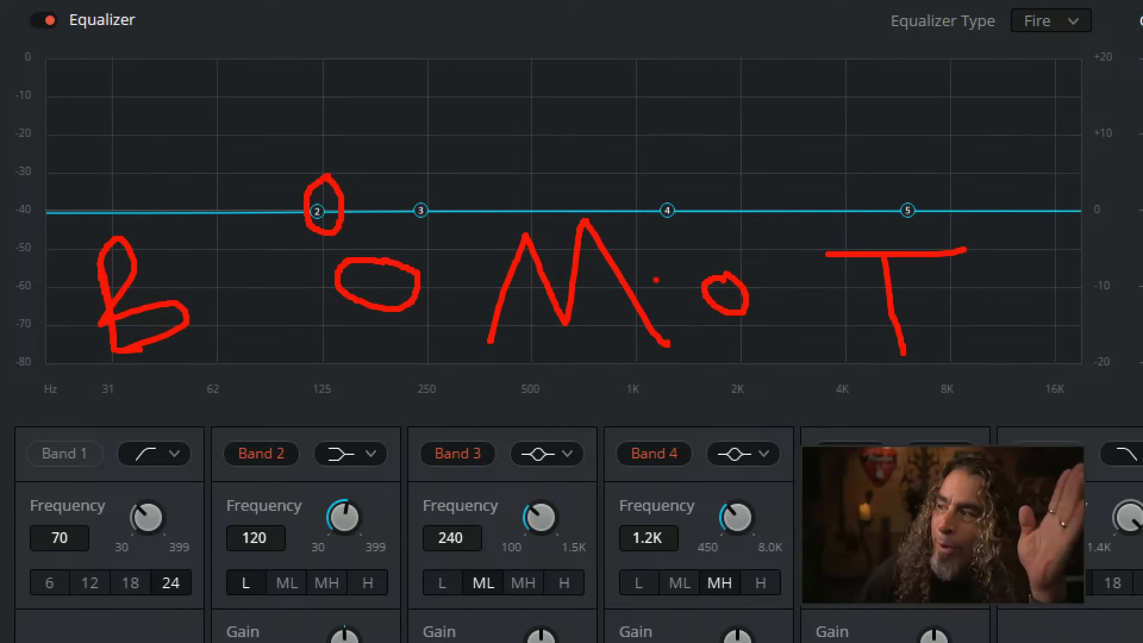
{"action": "key", "text": "Escape"}
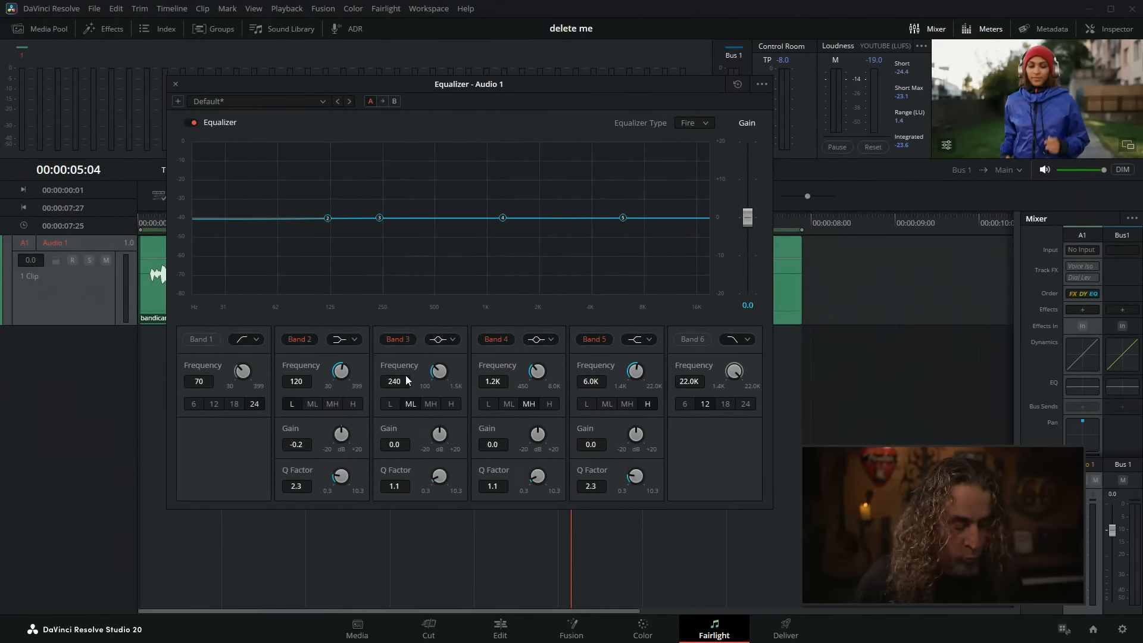
{"action": "key", "text": "ctrl+1"}
{"action": "left_click", "coordinate": [376, 427]}
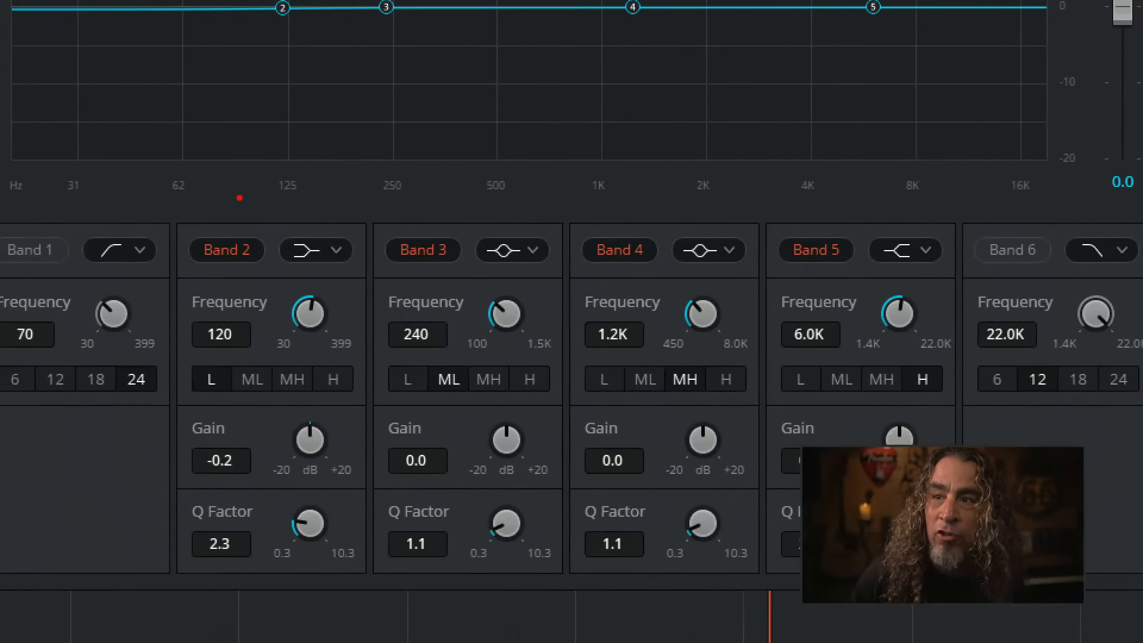
{"action": "left_click_drag", "start_coordinate": [236, 243], "coordinate": [264, 200]}
{"action": "left_click_drag", "start_coordinate": [321, 253], "coordinate": [335, 236]}
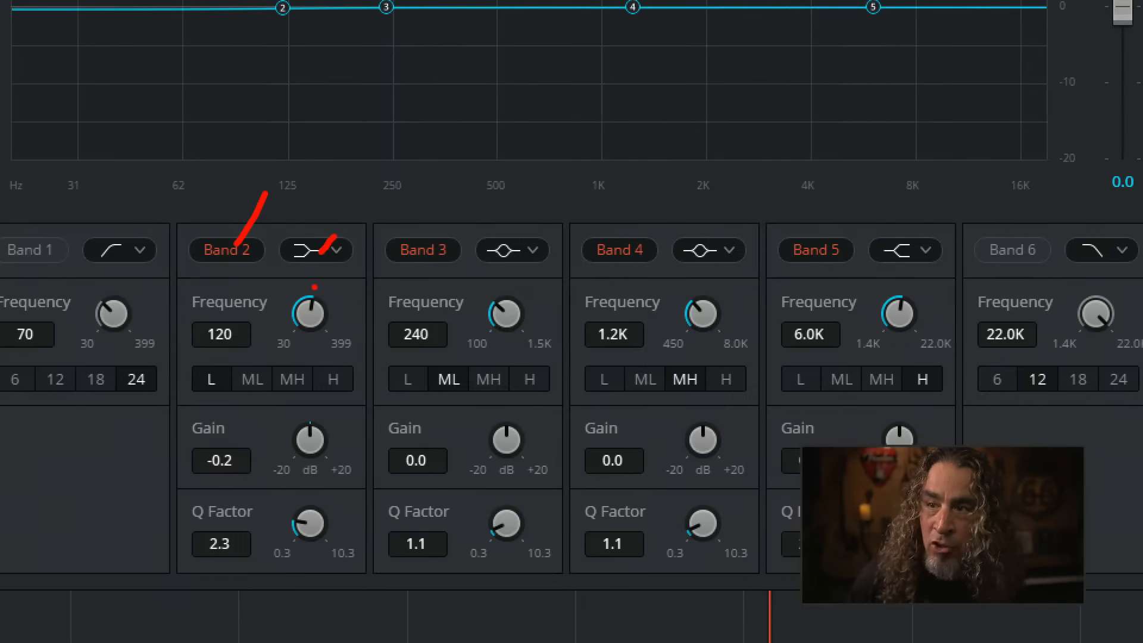
{"action": "mouse_move", "coordinate": [314, 287]}
{"action": "left_mouse_down"}
{"action": "mouse_move", "coordinate": [244, 349]}
{"action": "mouse_move", "coordinate": [316, 338]}
{"action": "left_mouse_up"}
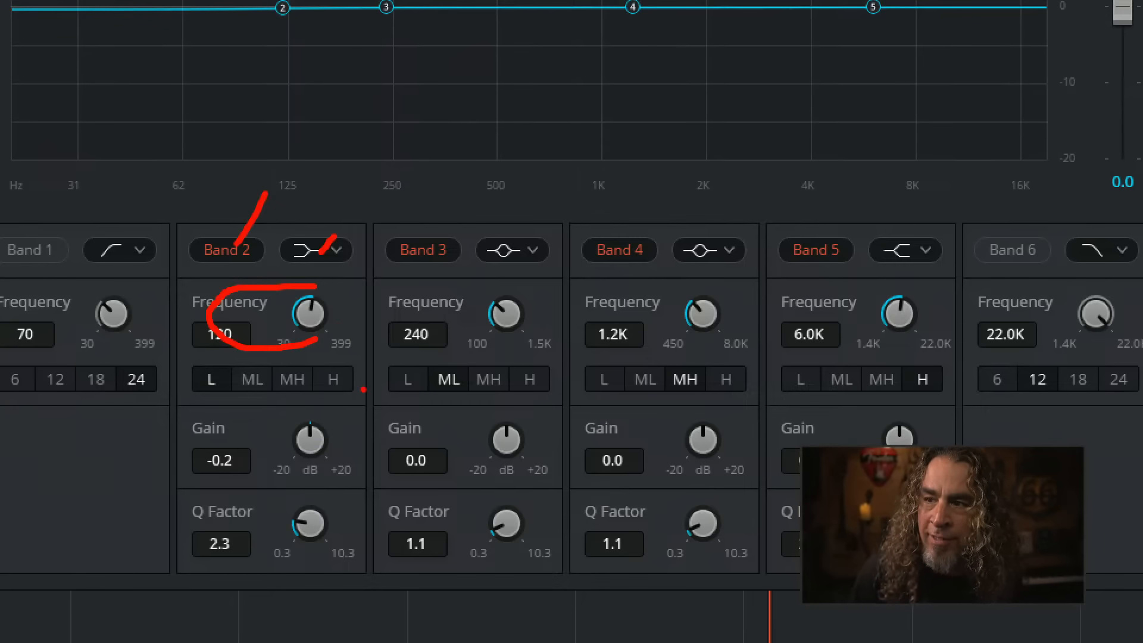
{"action": "mouse_move", "coordinate": [363, 389]}
{"action": "left_mouse_down"}
{"action": "mouse_move", "coordinate": [318, 404]}
{"action": "mouse_move", "coordinate": [194, 404]}
{"action": "left_mouse_up"}
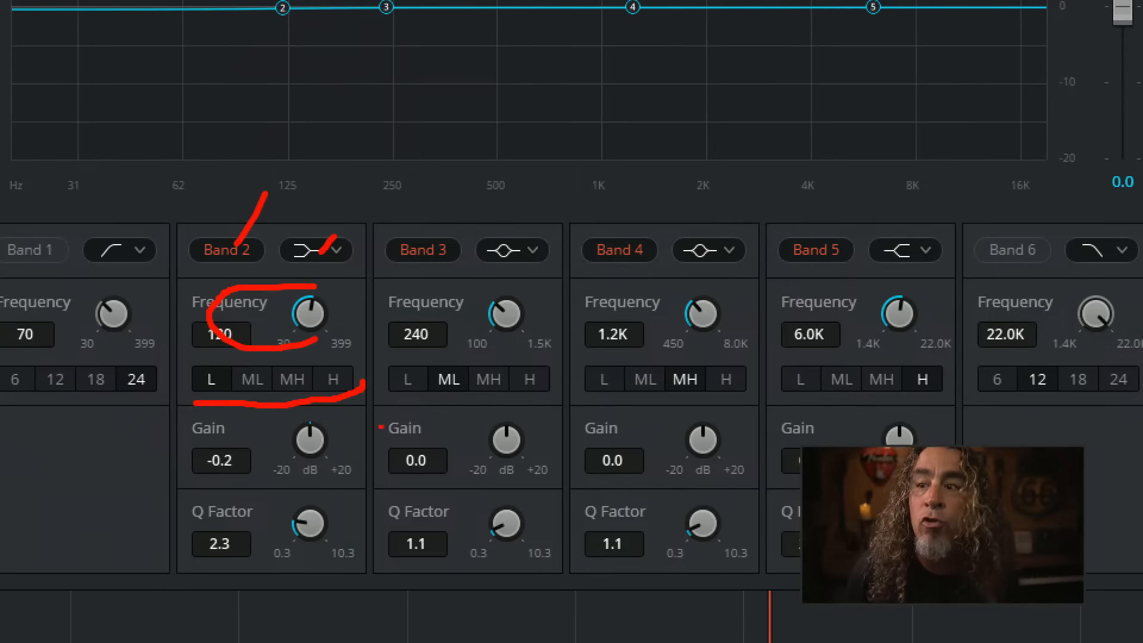
{"action": "mouse_move", "coordinate": [330, 429]}
{"action": "left_mouse_down"}
{"action": "mouse_move", "coordinate": [278, 432]}
{"action": "mouse_move", "coordinate": [297, 476]}
{"action": "mouse_move", "coordinate": [330, 448]}
{"action": "mouse_move", "coordinate": [325, 418]}
{"action": "left_mouse_up"}
{"action": "mouse_move", "coordinate": [322, 499]}
{"action": "left_mouse_down"}
{"action": "mouse_move", "coordinate": [289, 499]}
{"action": "mouse_move", "coordinate": [295, 549]}
{"action": "mouse_move", "coordinate": [319, 505]}
{"action": "left_mouse_up"}
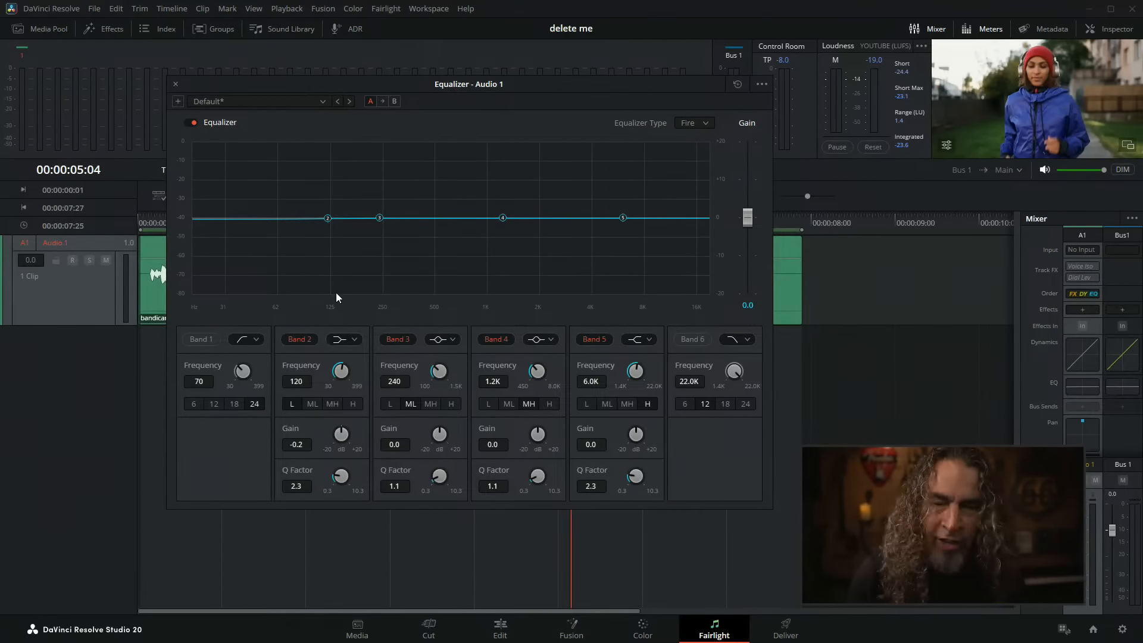
{"action": "key", "text": "ctrl+1"}
{"action": "left_click", "coordinate": [322, 362]}
{"action": "mouse_move", "coordinate": [298, 296]}
{"action": "left_mouse_down"}
{"action": "mouse_move", "coordinate": [324, 307]}
{"action": "mouse_move", "coordinate": [298, 275]}
{"action": "left_mouse_up"}
{"action": "mouse_move", "coordinate": [337, 488]}
{"action": "left_mouse_down"}
{"action": "mouse_move", "coordinate": [393, 516]}
{"action": "mouse_move", "coordinate": [349, 478]}
{"action": "left_mouse_up"}
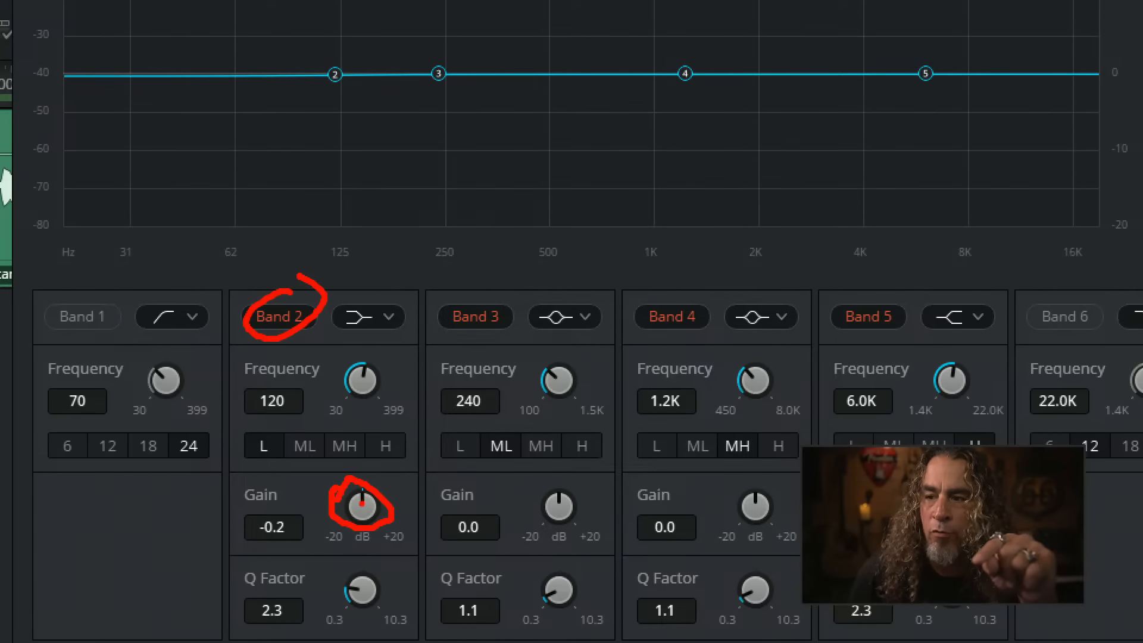
{"action": "mouse_move", "coordinate": [381, 471]}
{"action": "left_mouse_down"}
{"action": "mouse_move", "coordinate": [308, 502]}
{"action": "mouse_move", "coordinate": [359, 552]}
{"action": "mouse_move", "coordinate": [399, 485]}
{"action": "mouse_move", "coordinate": [426, 327]}
{"action": "mouse_move", "coordinate": [398, 202]}
{"action": "mouse_move", "coordinate": [330, 85]}
{"action": "mouse_move", "coordinate": [329, 95]}
{"action": "mouse_move", "coordinate": [355, 92]}
{"action": "mouse_move", "coordinate": [348, 15]}
{"action": "mouse_move", "coordinate": [334, 45]}
{"action": "mouse_move", "coordinate": [366, 32]}
{"action": "mouse_move", "coordinate": [374, 138]}
{"action": "mouse_move", "coordinate": [419, 101]}
{"action": "left_mouse_up"}
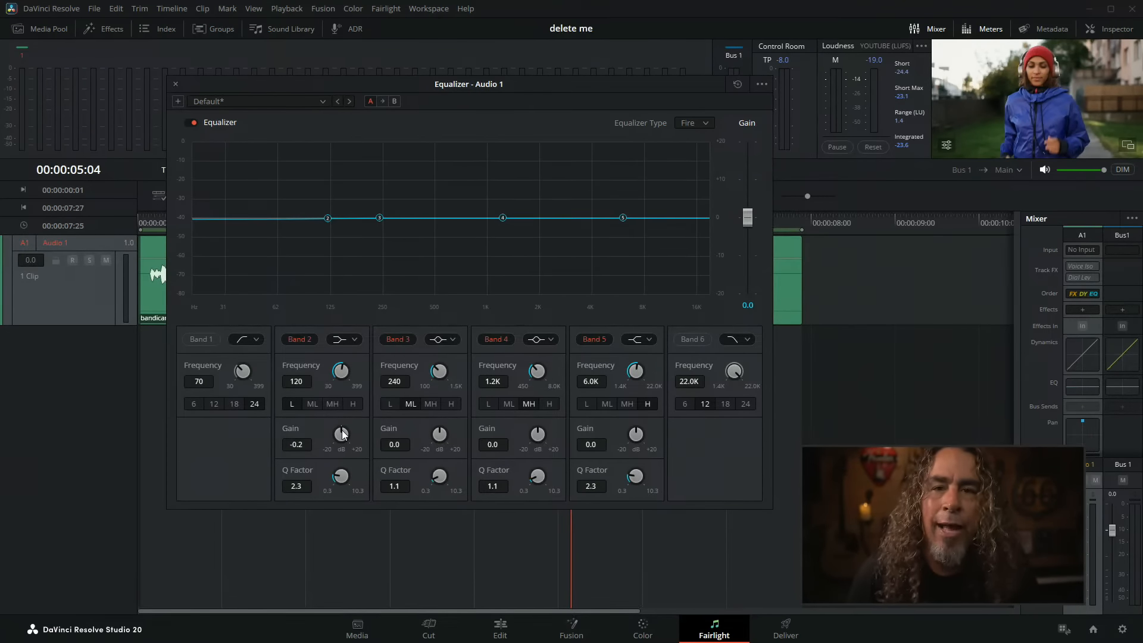
- Raise Band 2's gain to +6.6 dB, and move its point on the curve to 130 Hz at +0.8 dB
{"action": "left_click_drag", "start_coordinate": [343, 434], "coordinate": [384, 440]}
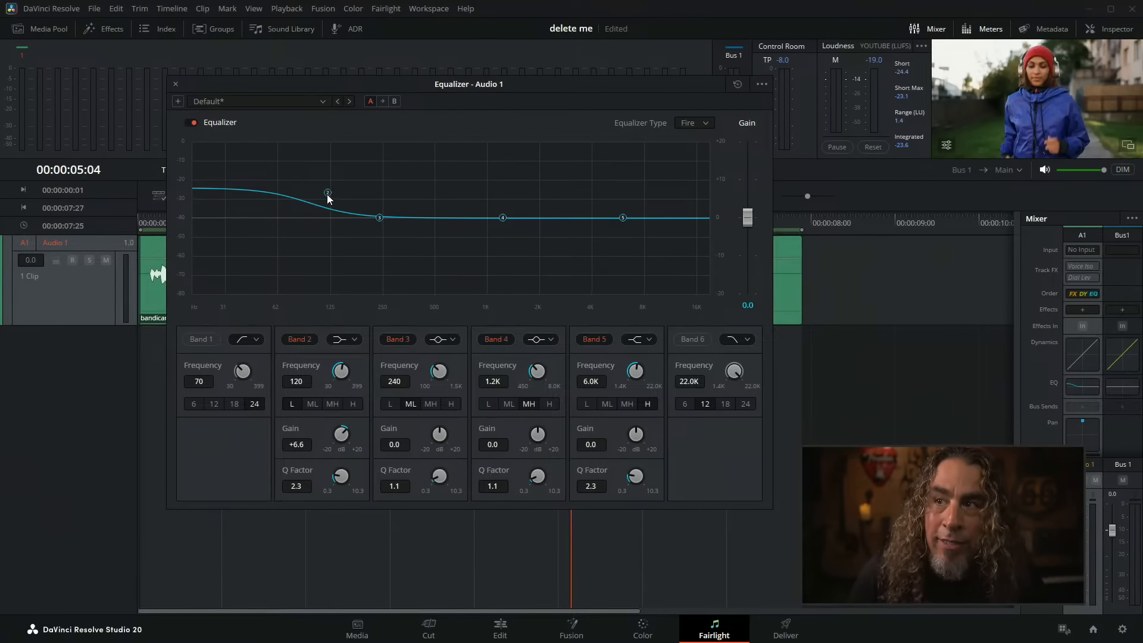
{"action": "left_click_drag", "start_coordinate": [327, 195], "coordinate": [334, 219]}
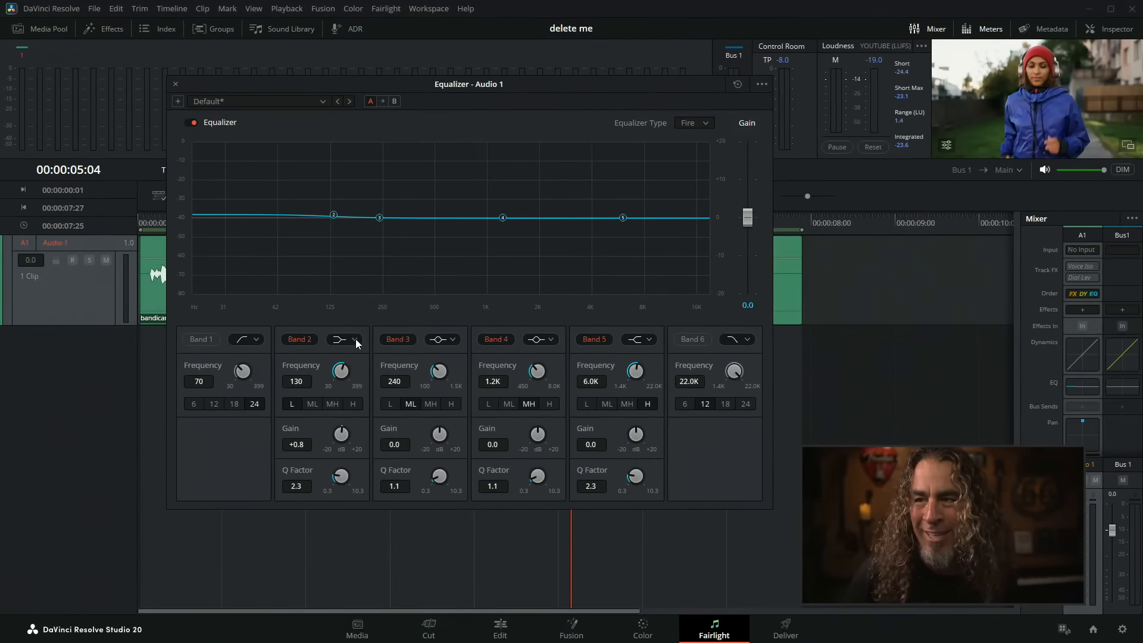
- Change Band 2's filter shape to a bell and raise its gain to +5.4 dB
{"action": "left_click", "coordinate": [353, 340]}
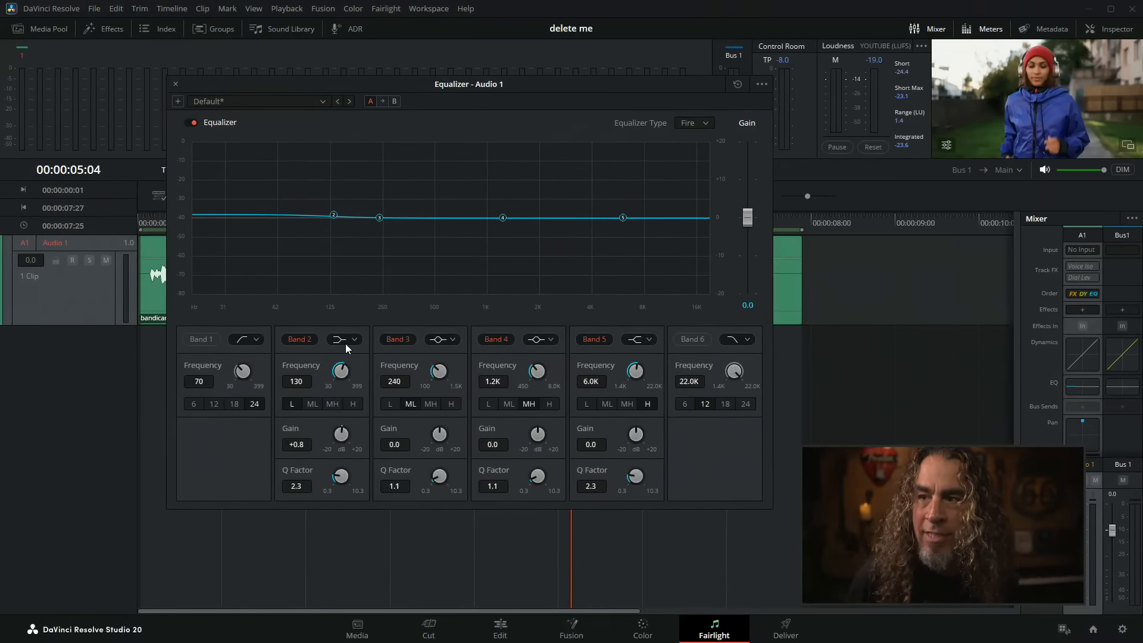
{"action": "left_click", "coordinate": [350, 341]}
{"action": "left_click", "coordinate": [354, 372]}
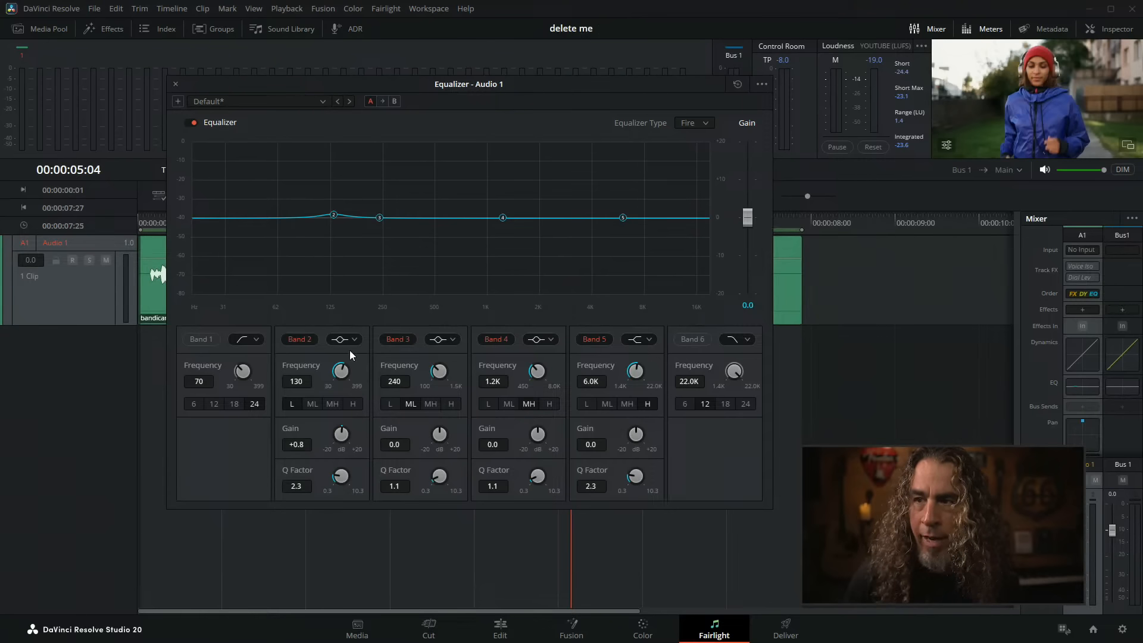
{"action": "left_click_drag", "start_coordinate": [341, 428], "coordinate": [367, 425]}
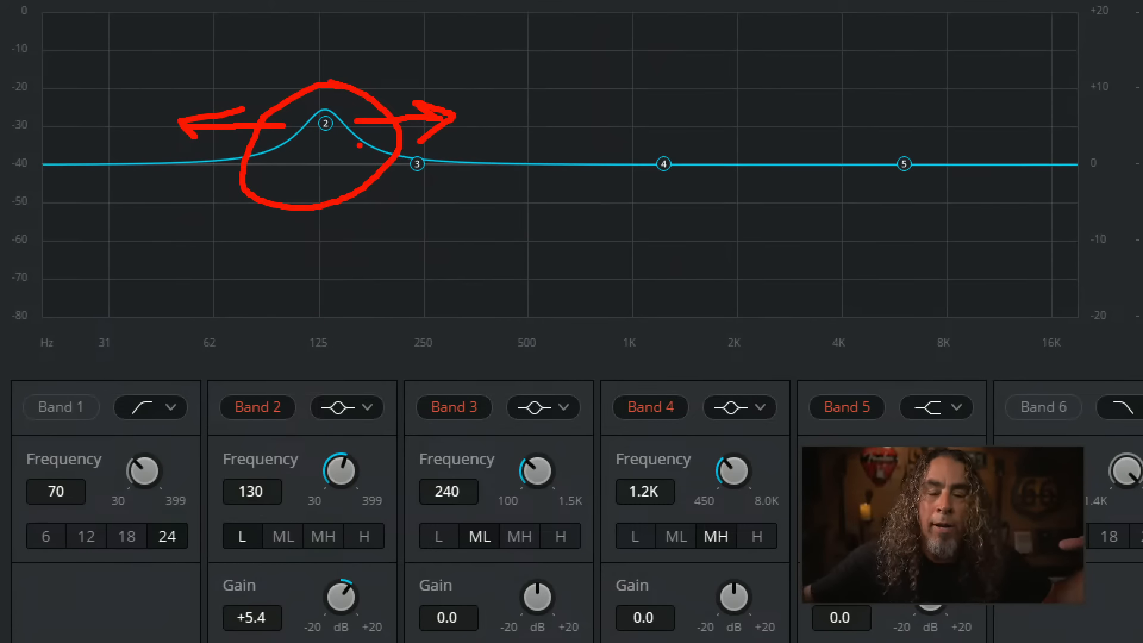
- Compare the width of Band 2's bell at Q factors of 10.3, 1.1 and 0.3
{"action": "key", "text": "super"}
{"action": "left_click", "coordinate": [263, 352]}
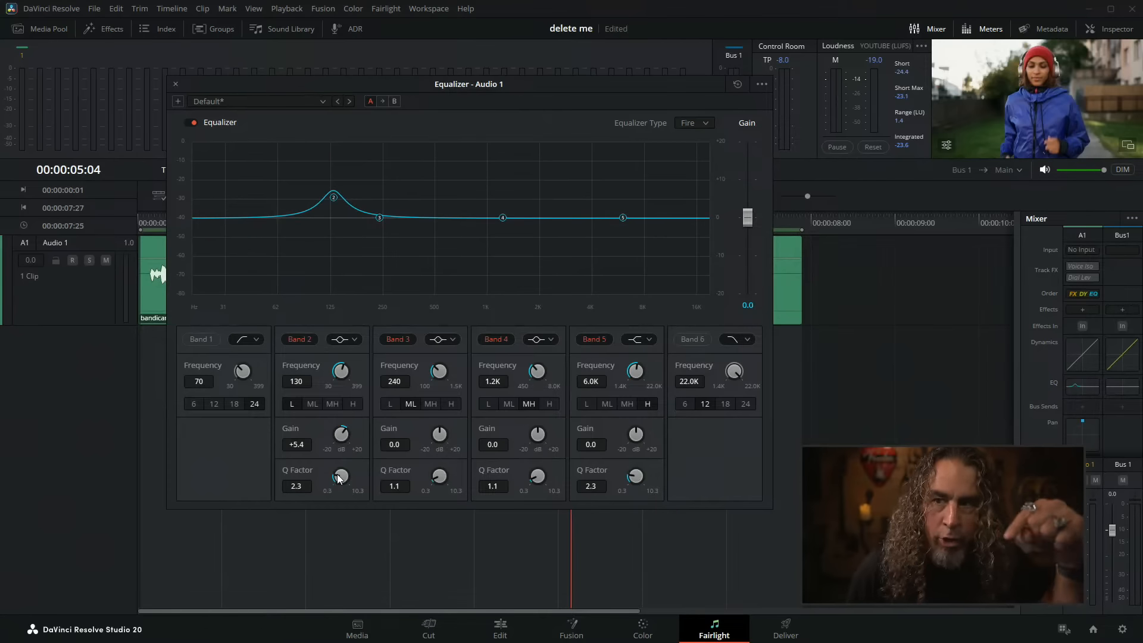
{"action": "left_click_drag", "start_coordinate": [338, 478], "coordinate": [473, 467]}
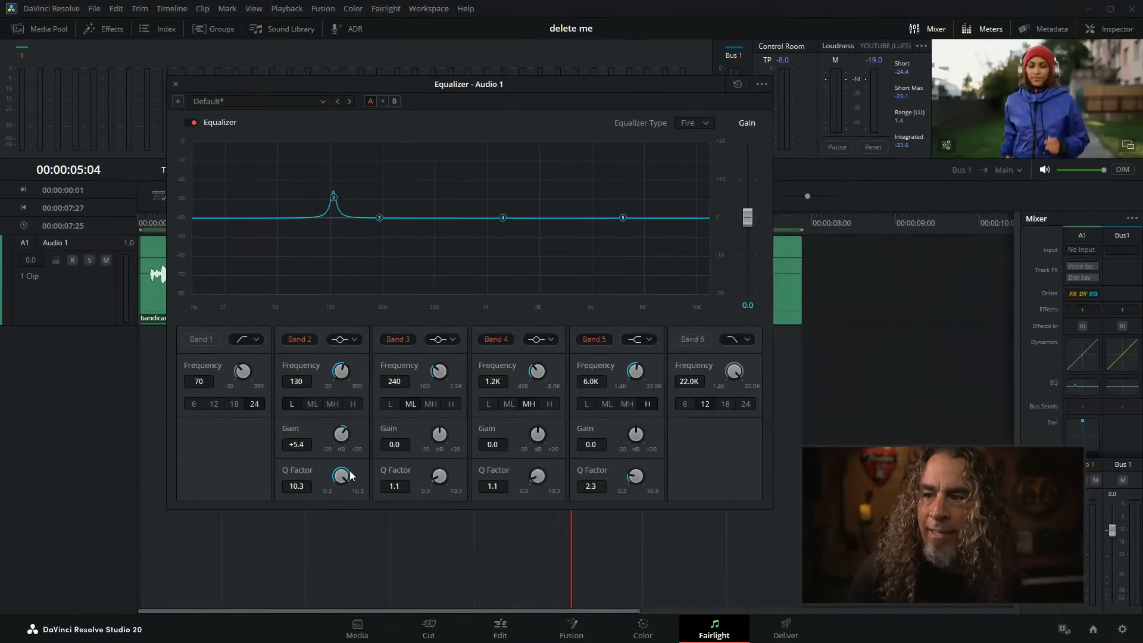
{"action": "double_click", "coordinate": [306, 472]}
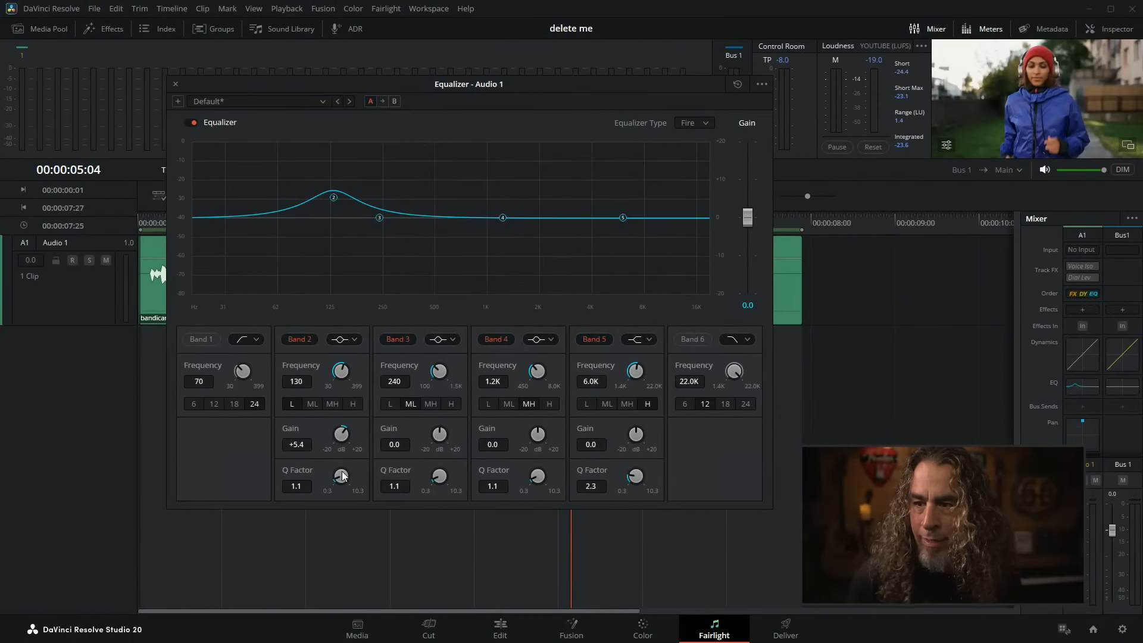
{"action": "left_click_drag", "start_coordinate": [343, 475], "coordinate": [327, 459]}
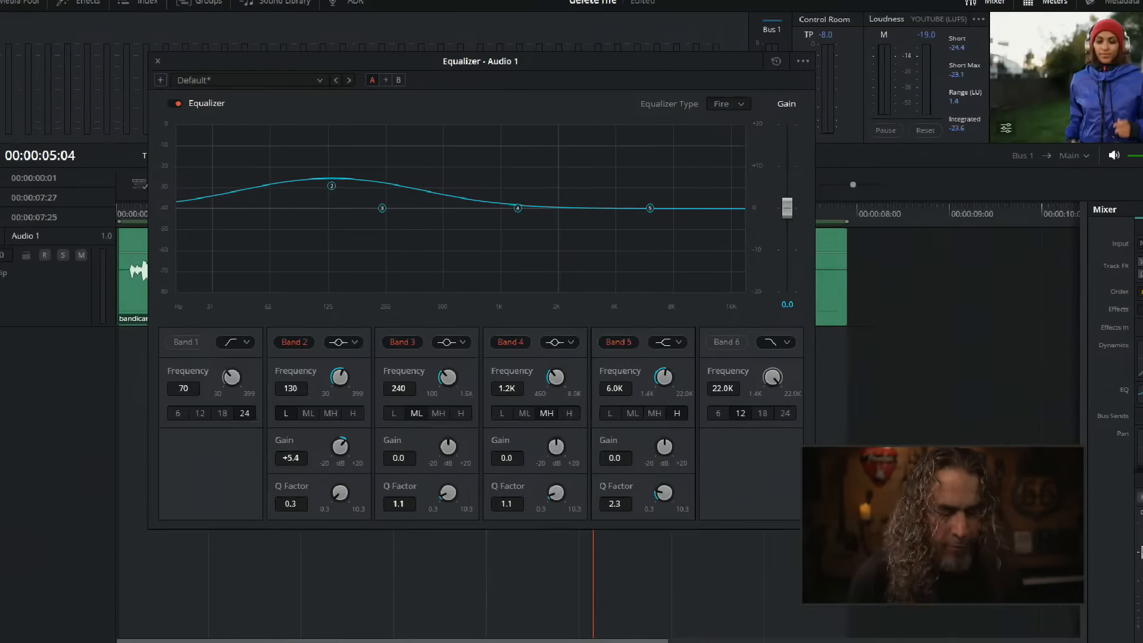
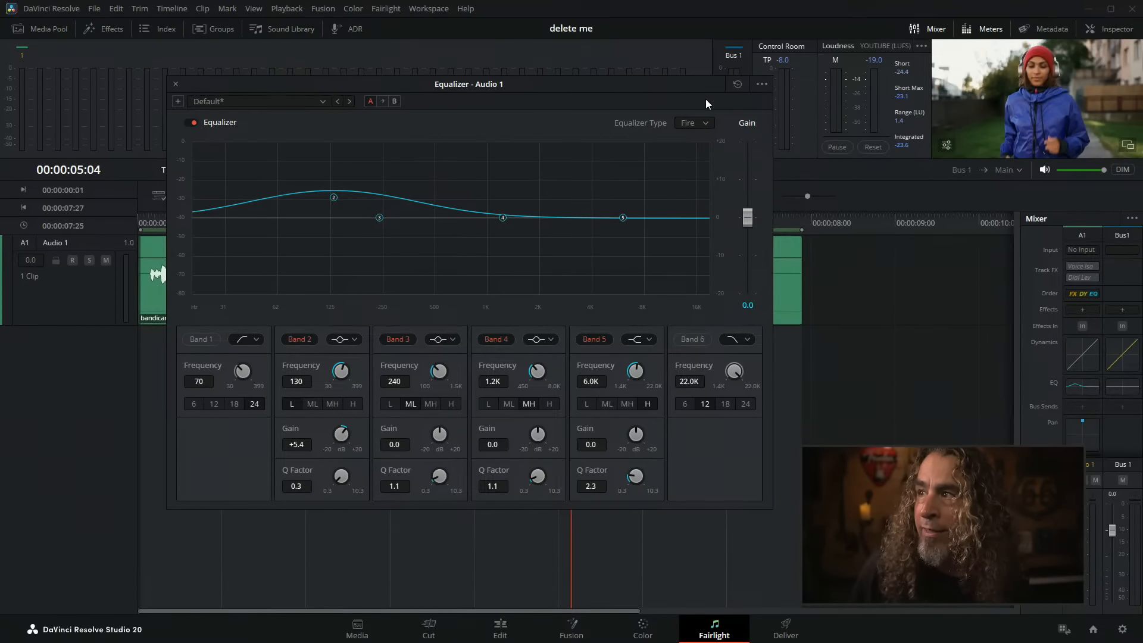
- Reset the equalizer, and move Band 2's point to 121 Hz at +0.5 dB and Band 3's to 238 Hz at +2.1 dB
{"action": "left_click", "coordinate": [738, 84]}
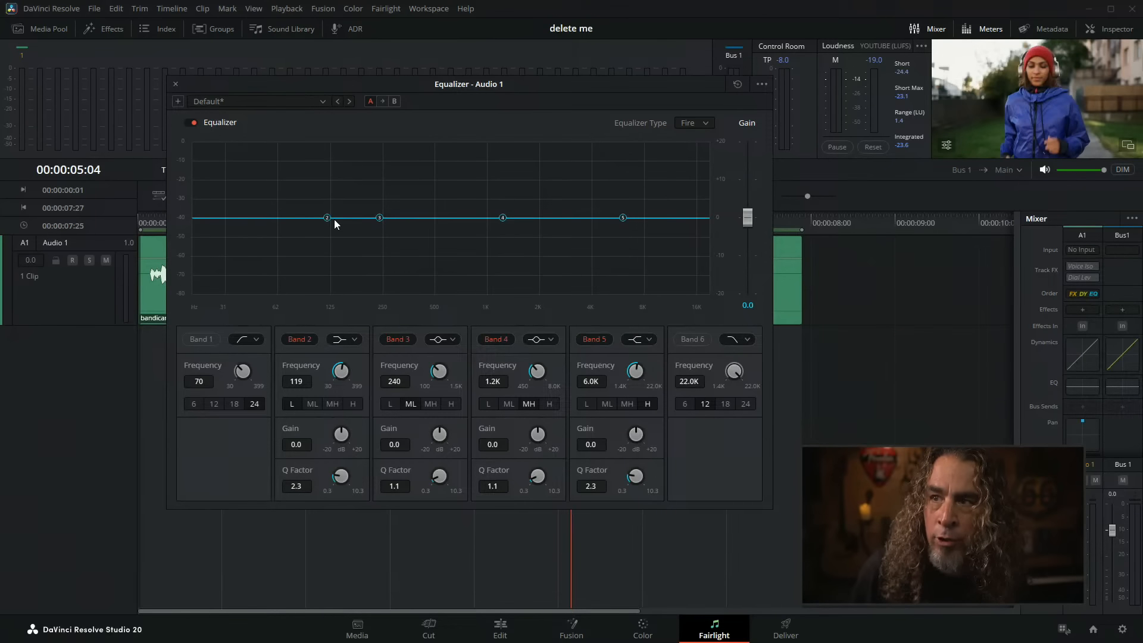
{"action": "left_click_drag", "start_coordinate": [328, 218], "coordinate": [379, 209]}
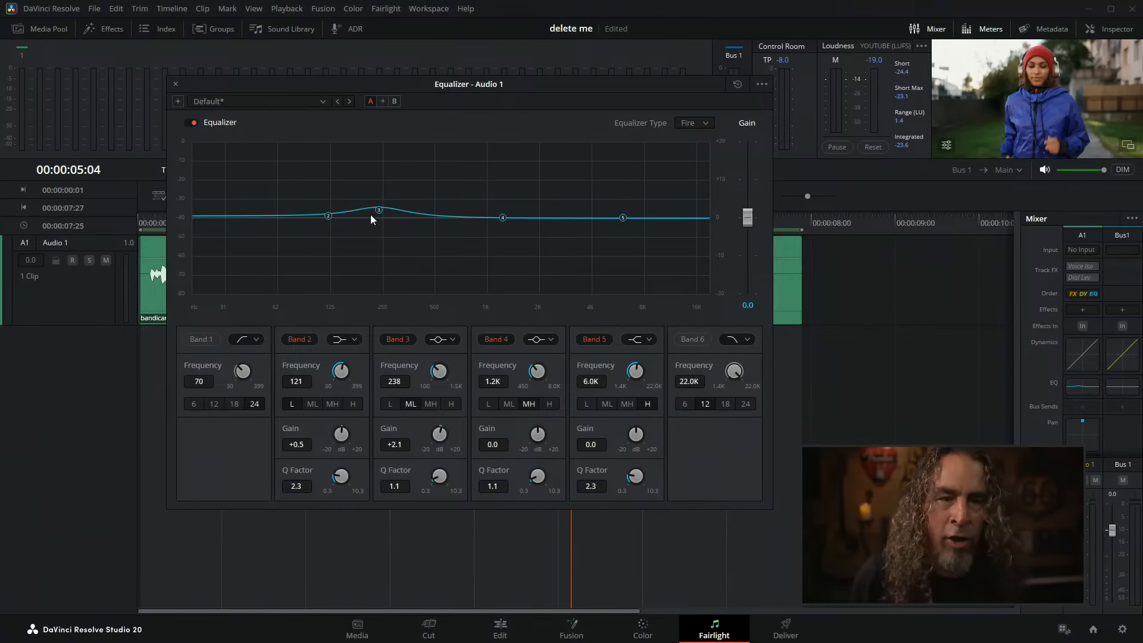
- Move Band 3's point on the curve to 221 Hz at +2.2 dB
{"action": "left_click_drag", "start_coordinate": [379, 211], "coordinate": [374, 209]}
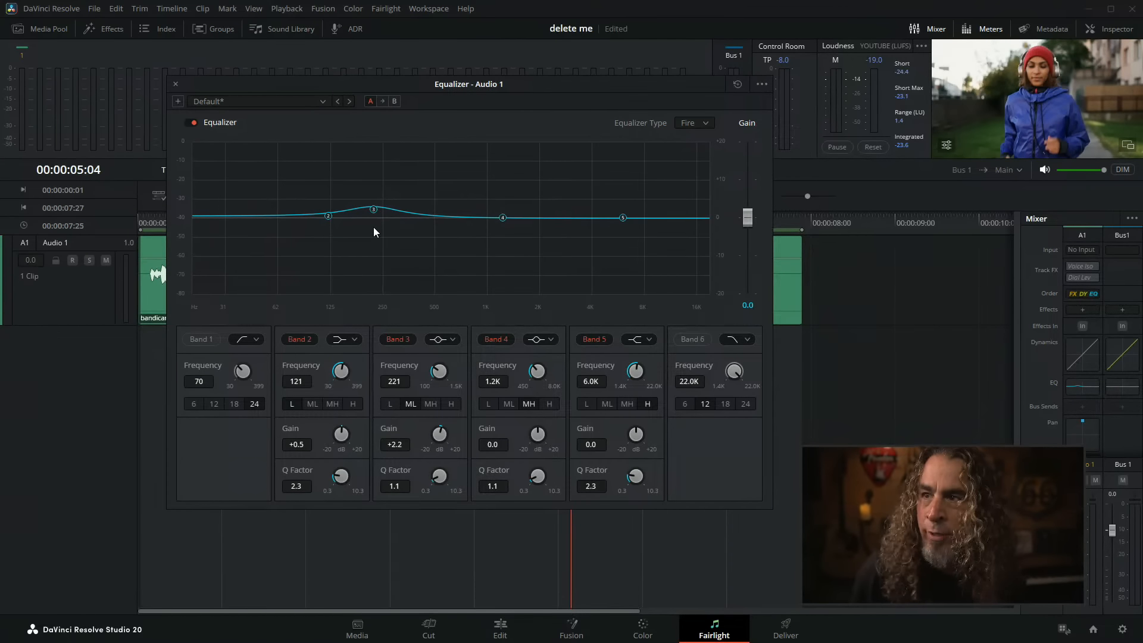
{"action": "key", "text": "ctrl+1"}
{"action": "left_click", "coordinate": [373, 227]}
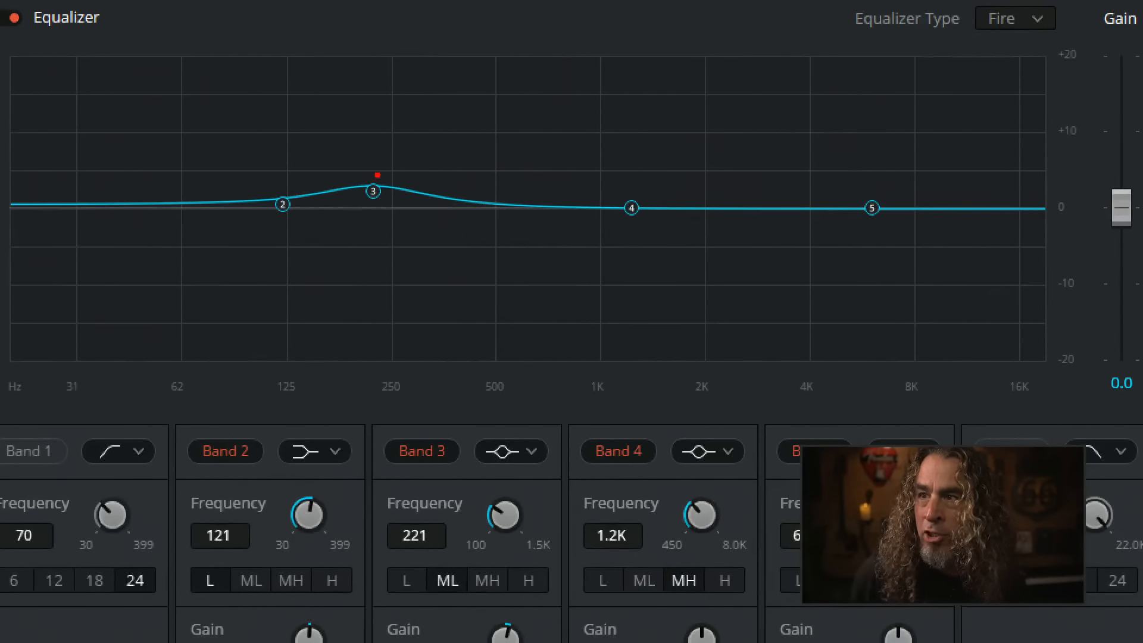
{"action": "mouse_move", "coordinate": [377, 174]}
{"action": "left_mouse_down"}
{"action": "mouse_move", "coordinate": [360, 208]}
{"action": "mouse_move", "coordinate": [398, 175]}
{"action": "left_mouse_up"}
{"action": "mouse_move", "coordinate": [386, 267]}
{"action": "left_mouse_down"}
{"action": "mouse_move", "coordinate": [416, 376]}
{"action": "mouse_move", "coordinate": [436, 391]}
{"action": "left_mouse_up"}
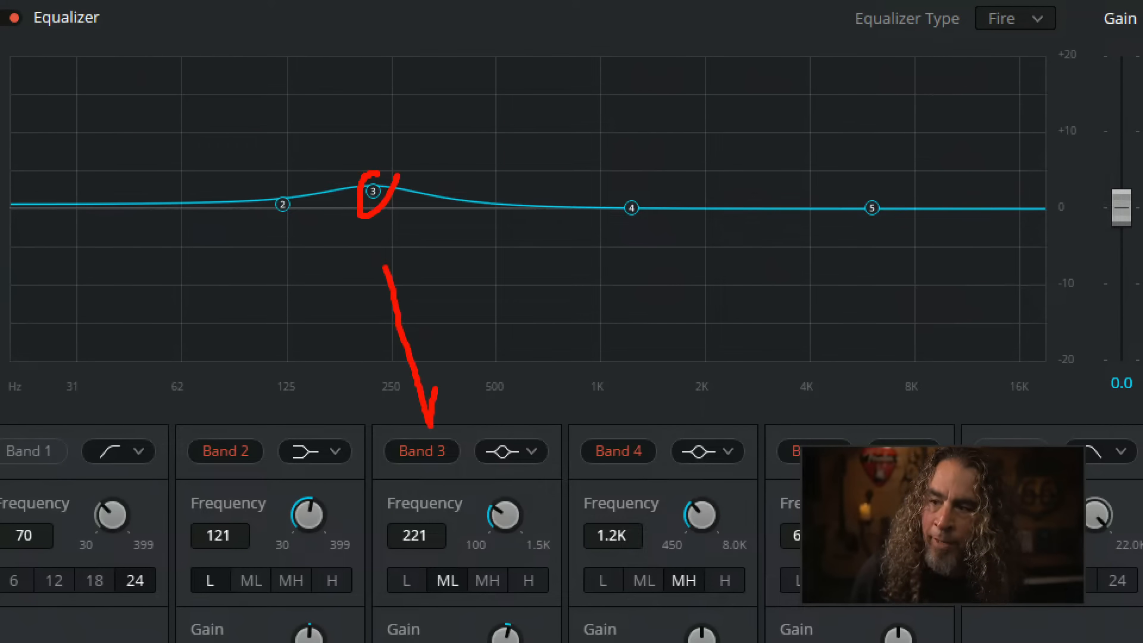
{"action": "mouse_move", "coordinate": [528, 439]}
{"action": "left_mouse_down"}
{"action": "mouse_move", "coordinate": [487, 422]}
{"action": "mouse_move", "coordinate": [477, 432]}
{"action": "mouse_move", "coordinate": [496, 459]}
{"action": "mouse_move", "coordinate": [523, 457]}
{"action": "mouse_move", "coordinate": [525, 433]}
{"action": "left_mouse_up"}
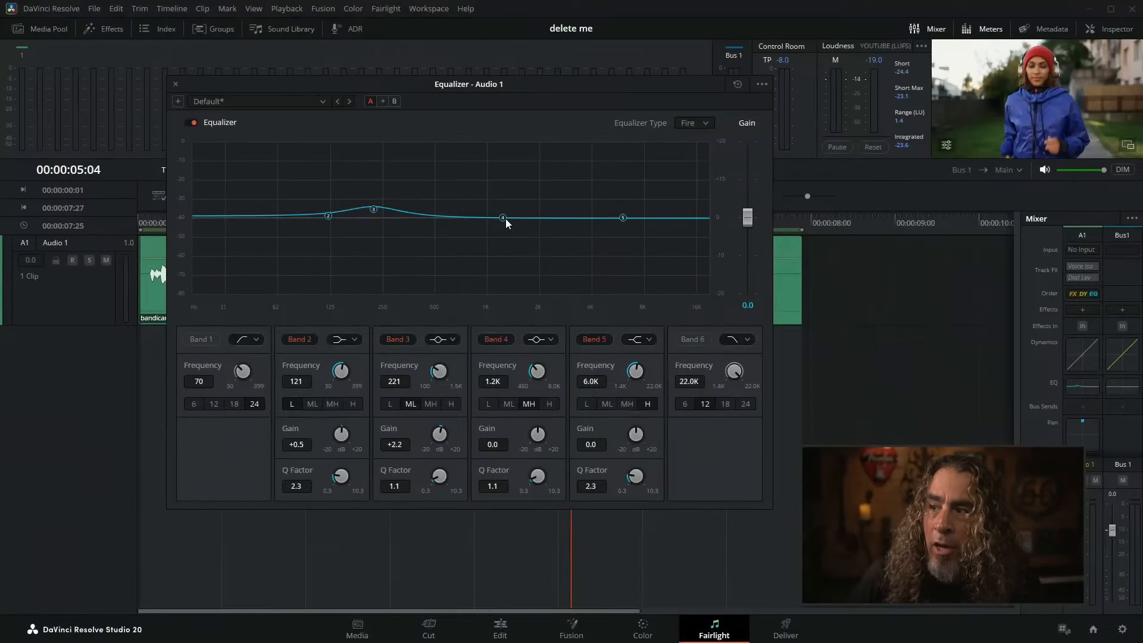
- Turn Band 4 into a notch filter at 2.2 kHz, and move Band 5's point on the curve to 3.9 kHz at +3.0 dB
{"action": "left_click_drag", "start_coordinate": [504, 219], "coordinate": [527, 231]}
{"action": "left_click", "coordinate": [550, 338]}
{"action": "left_click", "coordinate": [549, 334]}
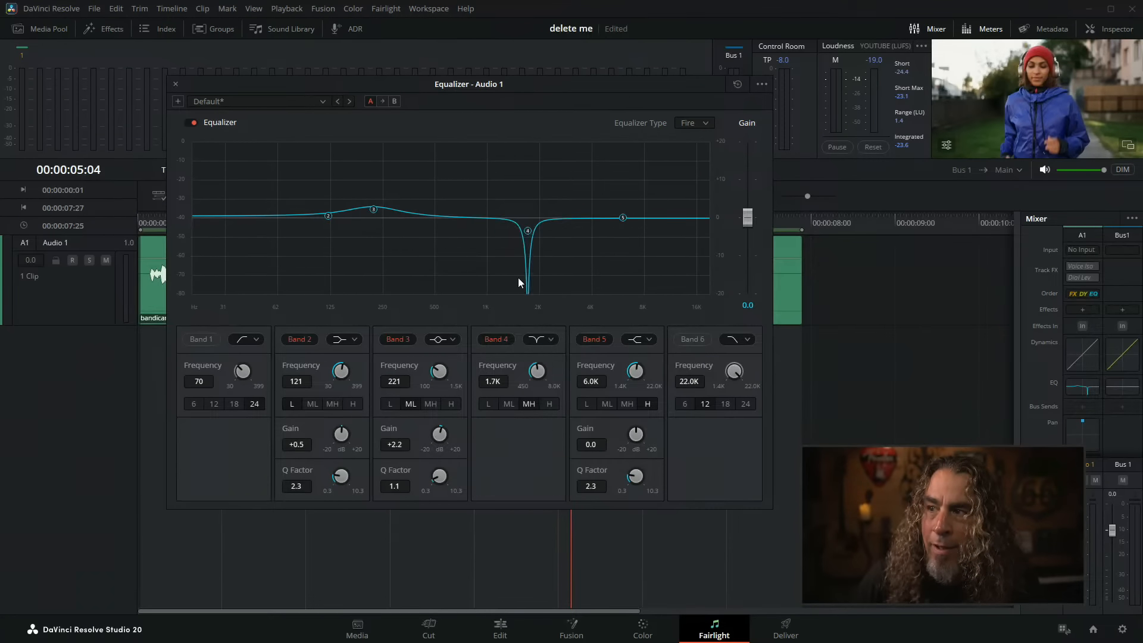
{"action": "left_click_drag", "start_coordinate": [533, 234], "coordinate": [544, 281]}
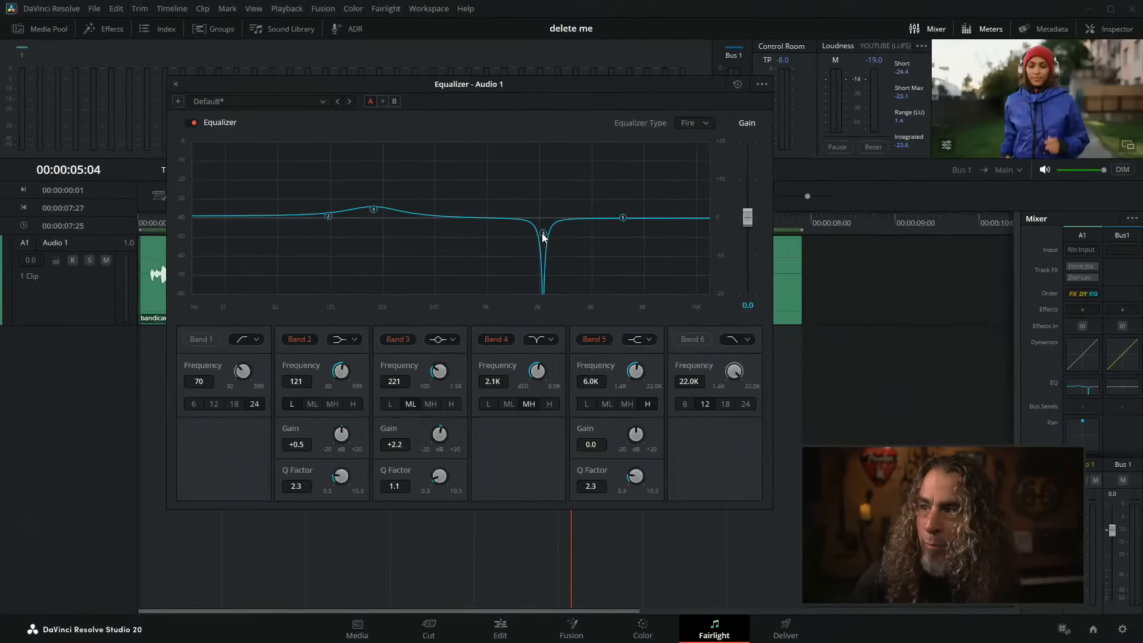
{"action": "mouse_move", "coordinate": [544, 231]}
{"action": "left_mouse_down"}
{"action": "mouse_move", "coordinate": [526, 234]}
{"action": "mouse_move", "coordinate": [547, 239]}
{"action": "left_mouse_up"}
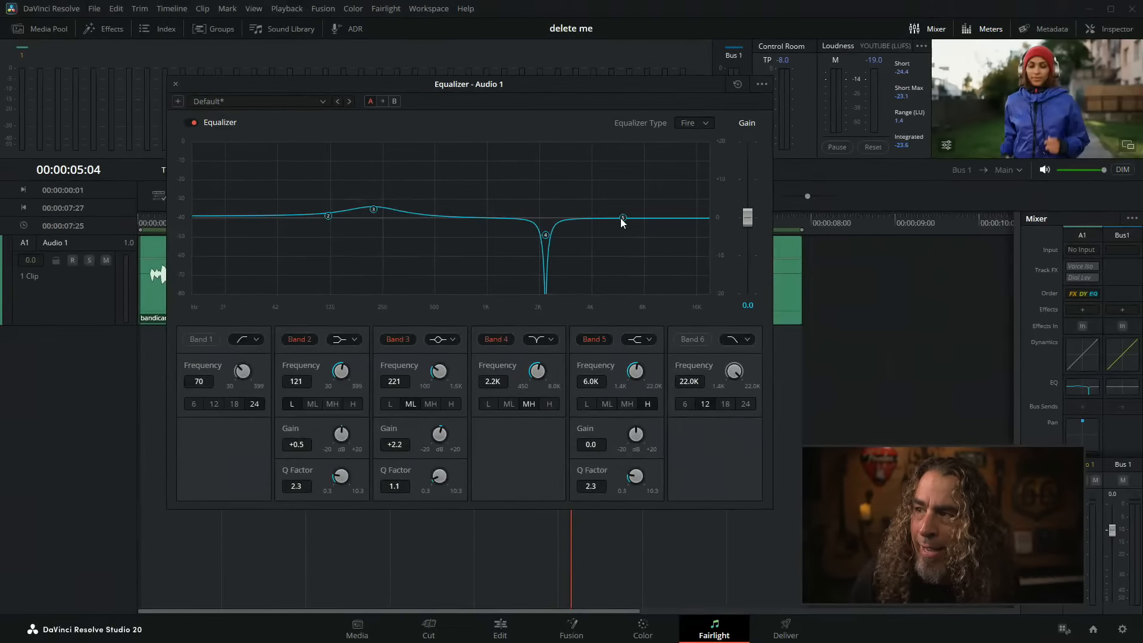
{"action": "left_click_drag", "start_coordinate": [621, 223], "coordinate": [591, 211]}
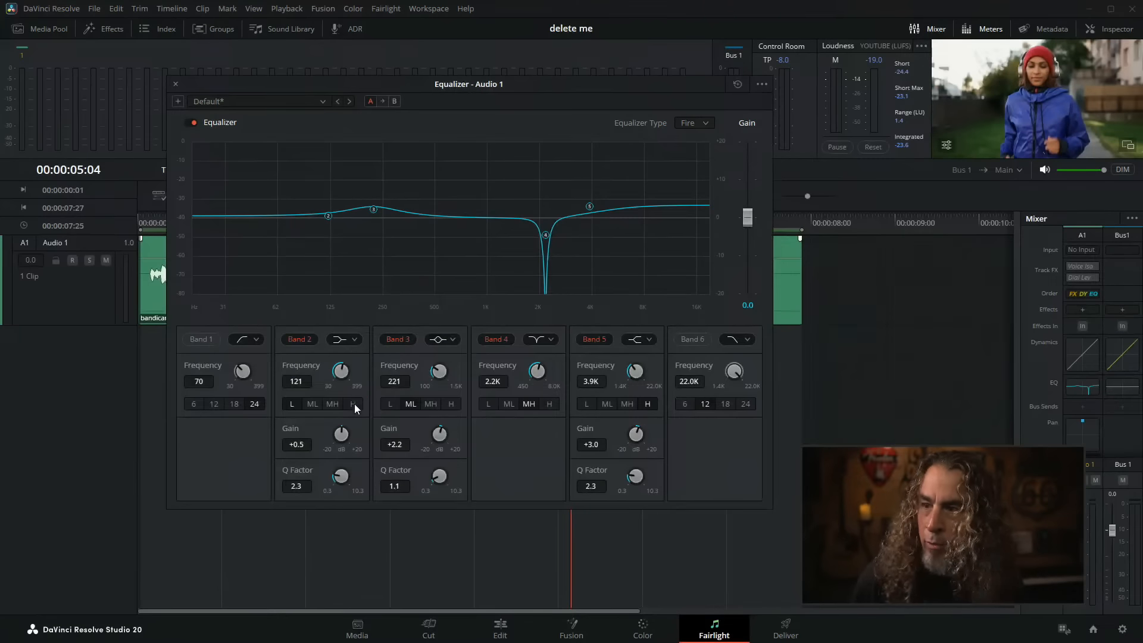
- Switch Band 2 to the high frequency range, and turn it into a notch filter at 8.2 kHz
{"action": "left_click", "coordinate": [350, 400]}
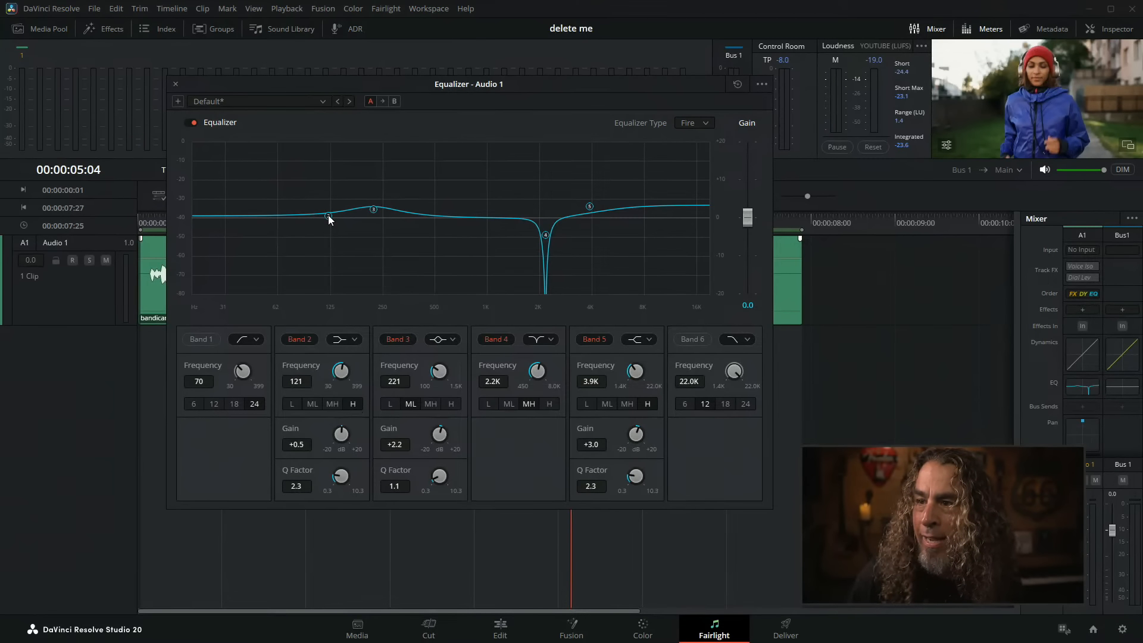
{"action": "left_click_drag", "start_coordinate": [329, 217], "coordinate": [625, 215]}
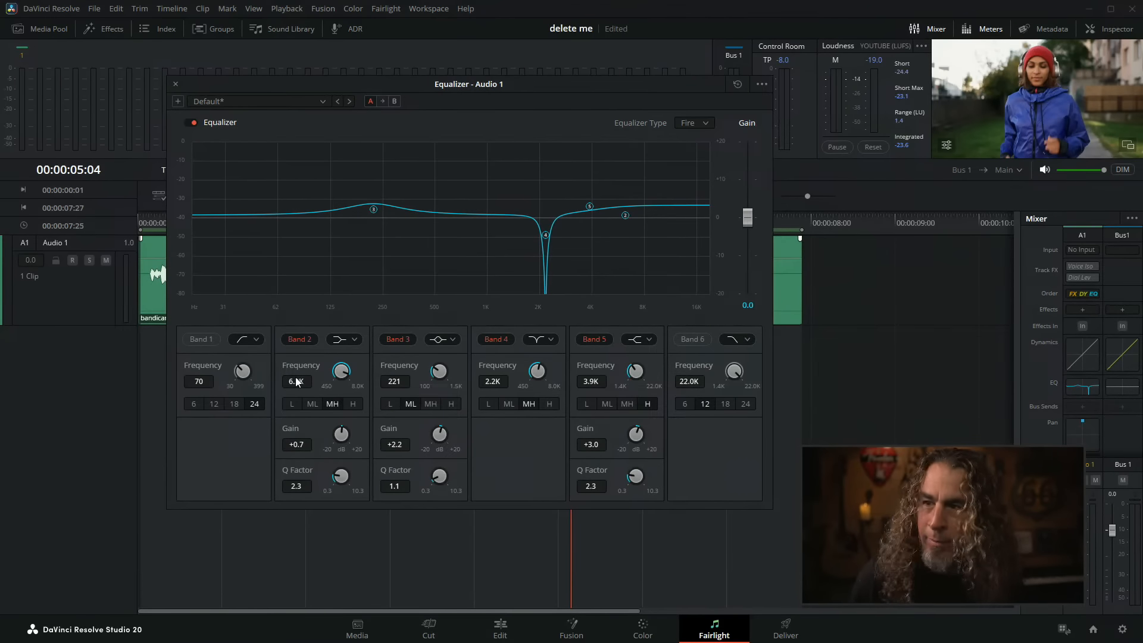
{"action": "left_click", "coordinate": [354, 340]}
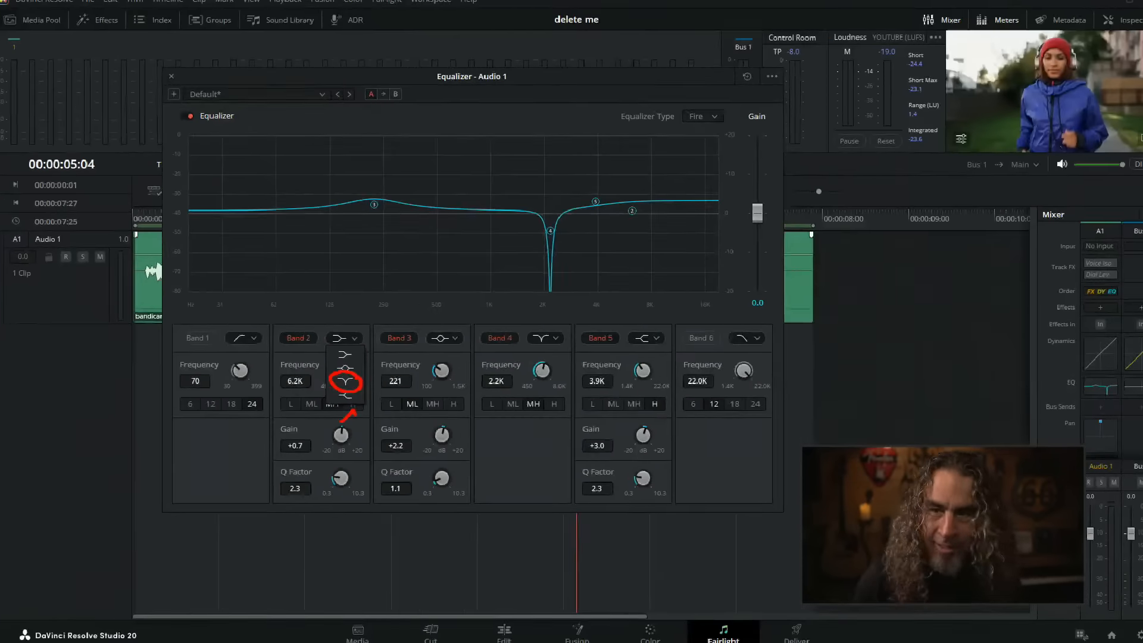
{"action": "left_click", "coordinate": [353, 418]}
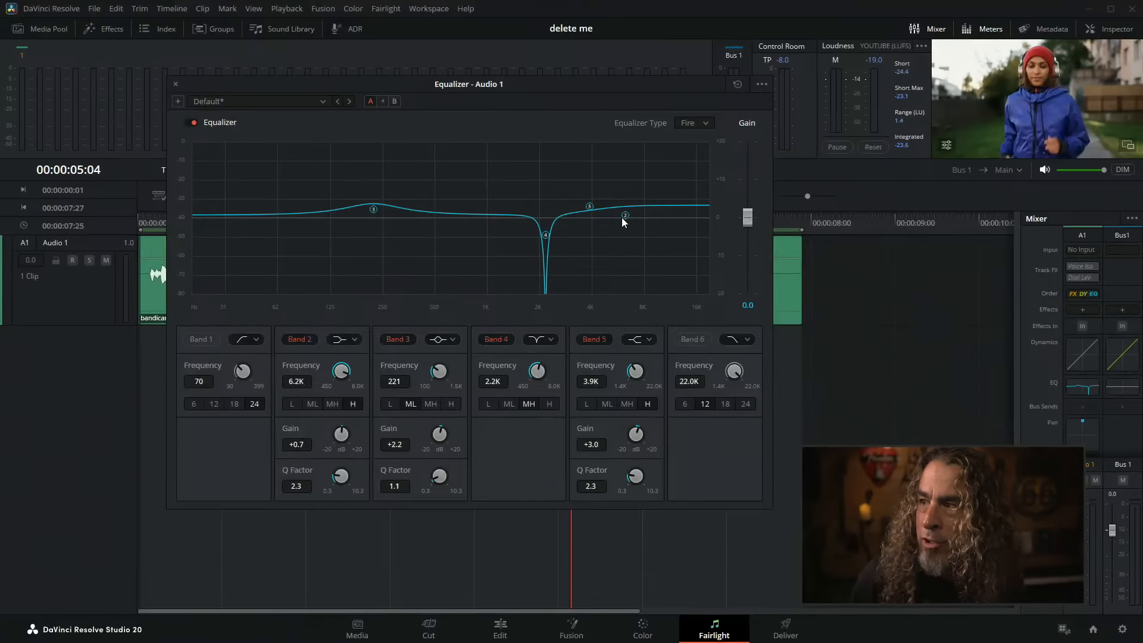
{"action": "left_click_drag", "start_coordinate": [626, 216], "coordinate": [627, 215]}
{"action": "left_click", "coordinate": [356, 338]}
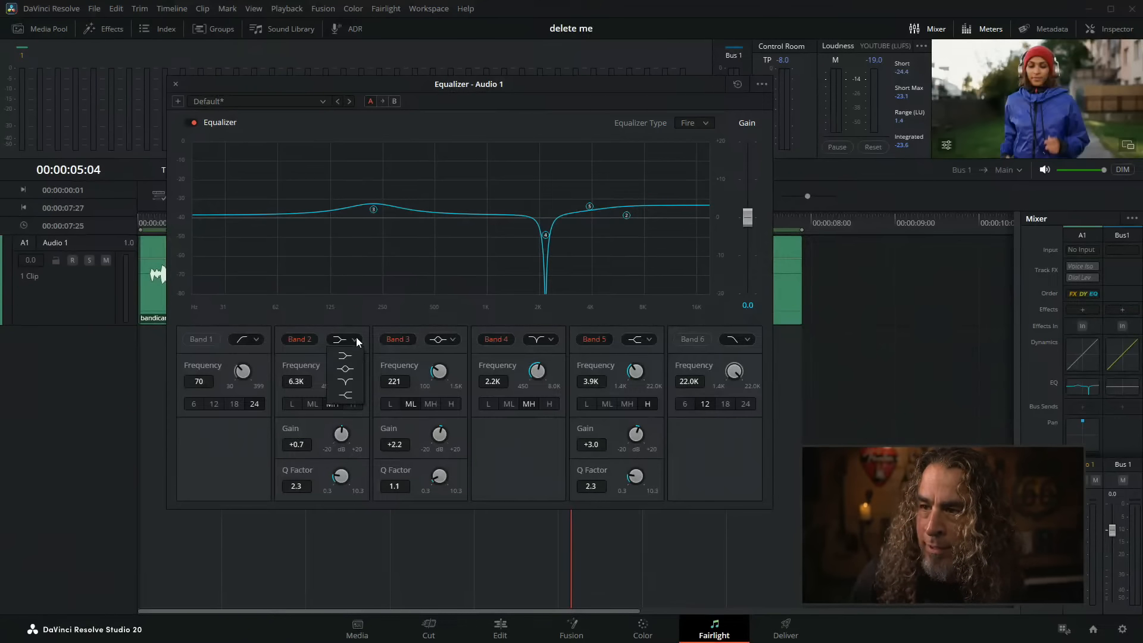
{"action": "left_click", "coordinate": [343, 377]}
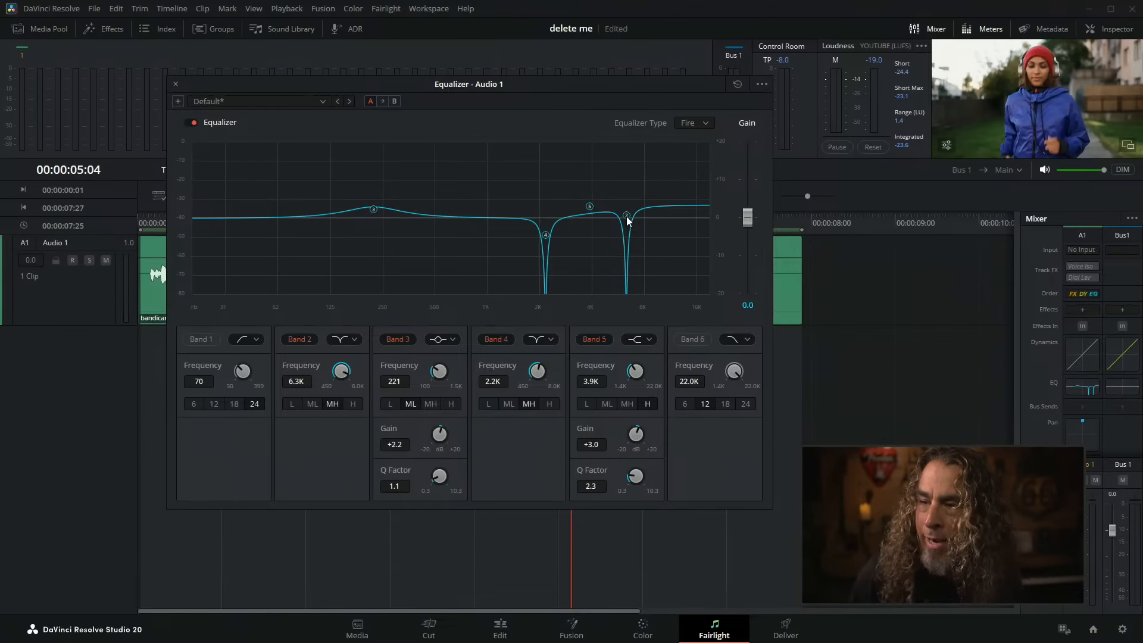
{"action": "left_click_drag", "start_coordinate": [628, 218], "coordinate": [647, 215]}
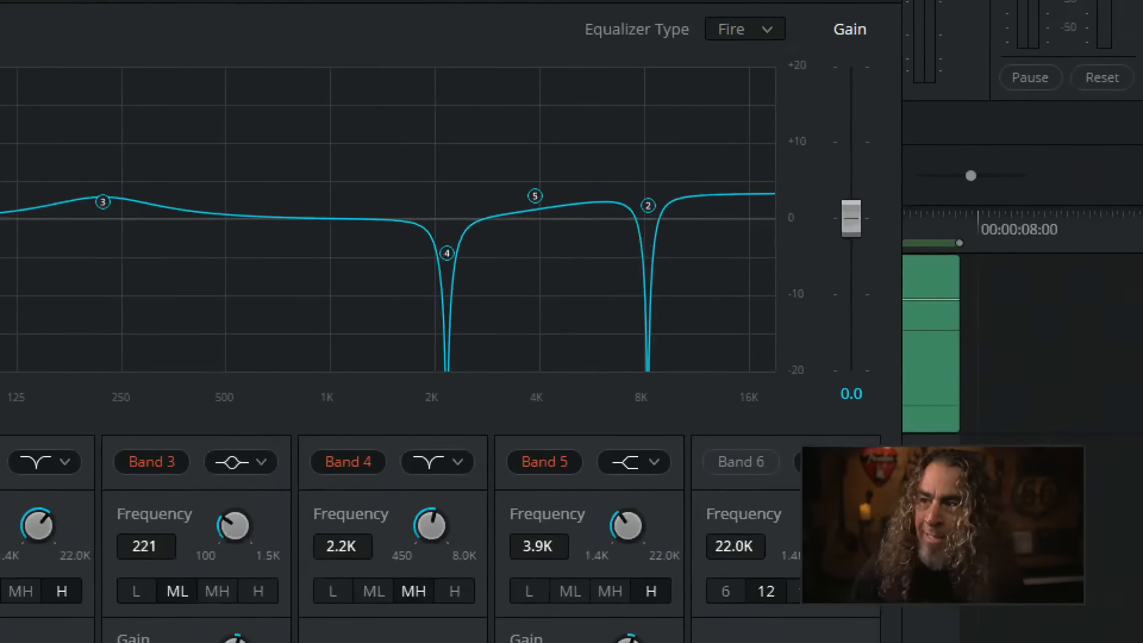
{"action": "mouse_move", "coordinate": [88, 166]}
{"action": "left_mouse_down"}
{"action": "mouse_move", "coordinate": [37, 196]}
{"action": "mouse_move", "coordinate": [139, 265]}
{"action": "mouse_move", "coordinate": [197, 139]}
{"action": "mouse_move", "coordinate": [146, 142]}
{"action": "left_mouse_up"}
{"action": "mouse_move", "coordinate": [590, 155]}
{"action": "left_mouse_down"}
{"action": "mouse_move", "coordinate": [473, 184]}
{"action": "mouse_move", "coordinate": [449, 261]}
{"action": "mouse_move", "coordinate": [664, 259]}
{"action": "mouse_move", "coordinate": [706, 196]}
{"action": "mouse_move", "coordinate": [602, 132]}
{"action": "left_mouse_up"}
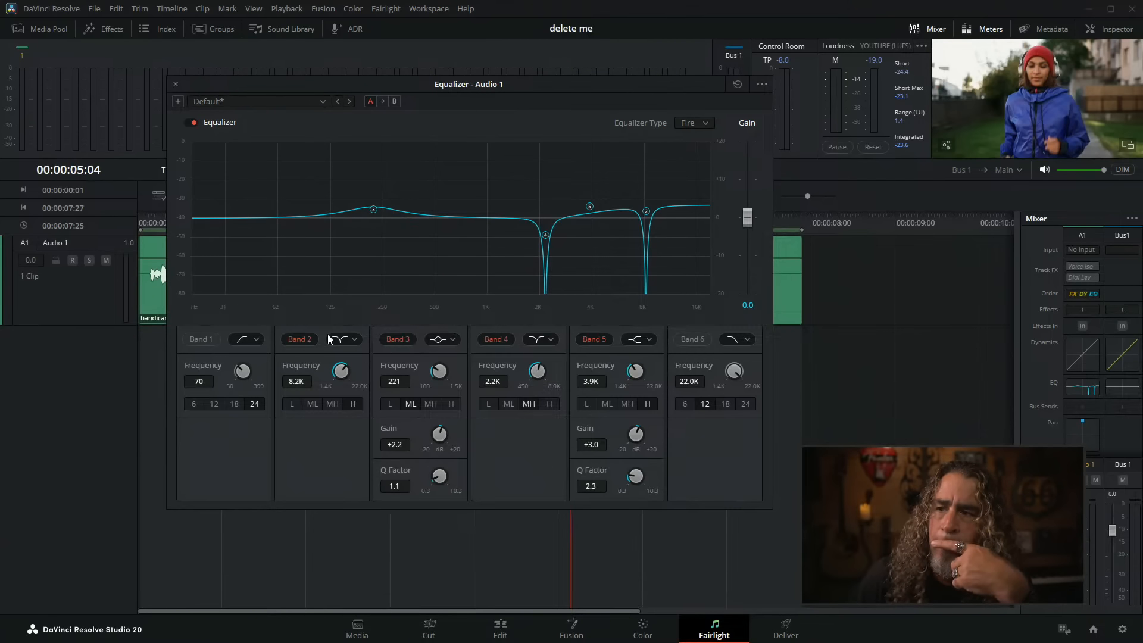
- Reset the equalizer and turn off Bands 2, 3 and 5, and lower Band 4's point to 1.3 kHz at -14.0 dB
{"action": "left_click", "coordinate": [735, 83]}
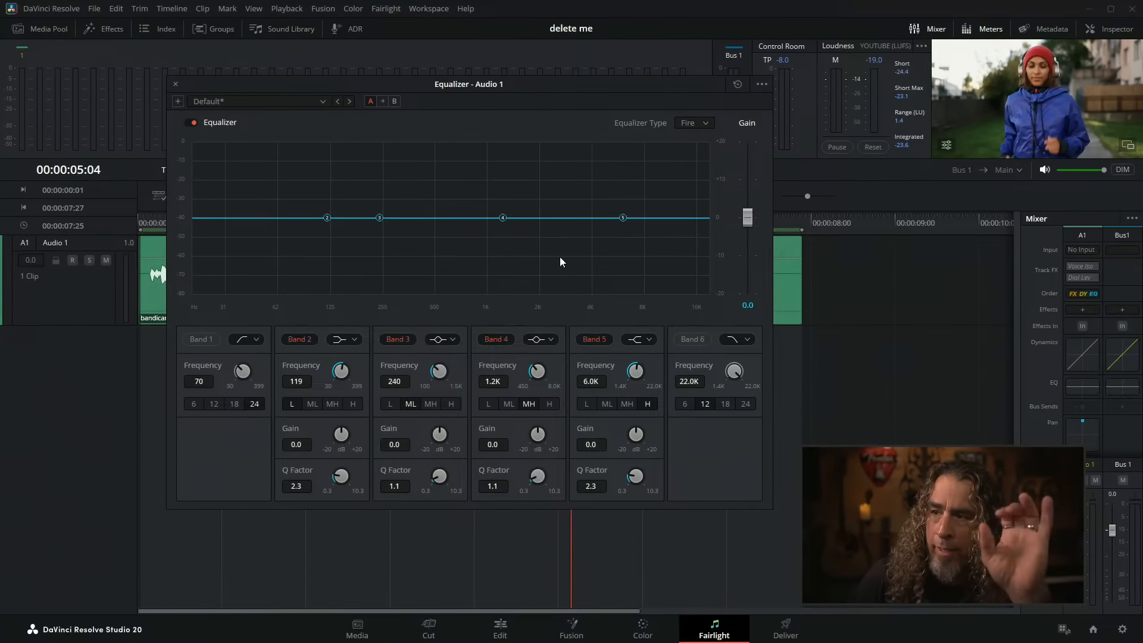
{"action": "left_click", "coordinate": [300, 339]}
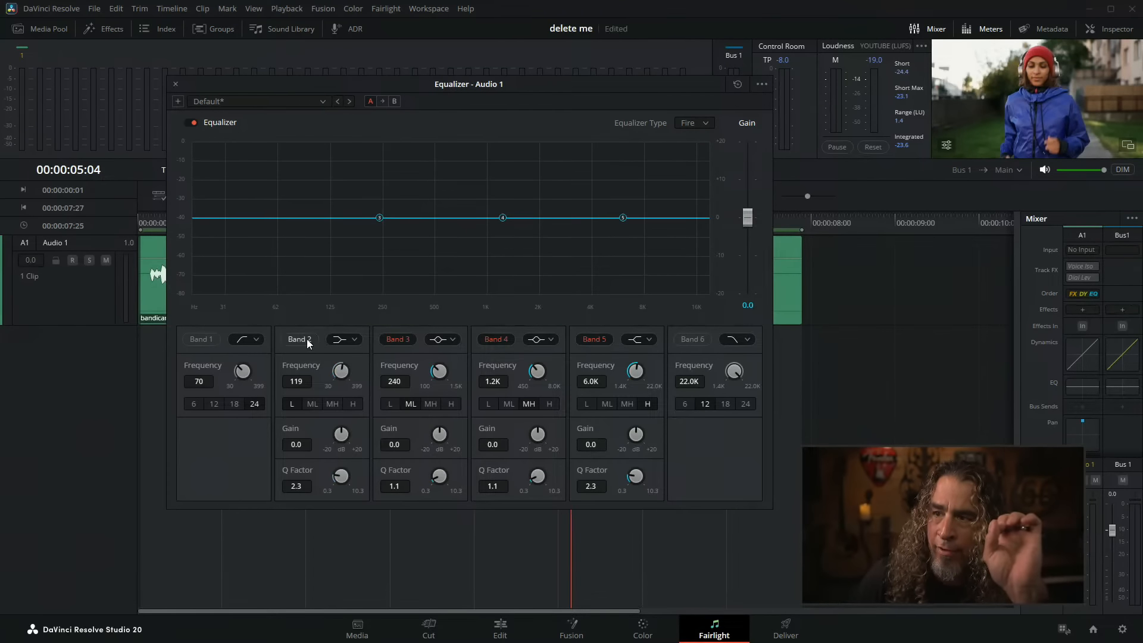
{"action": "left_click", "coordinate": [387, 338]}
{"action": "left_click", "coordinate": [595, 339]}
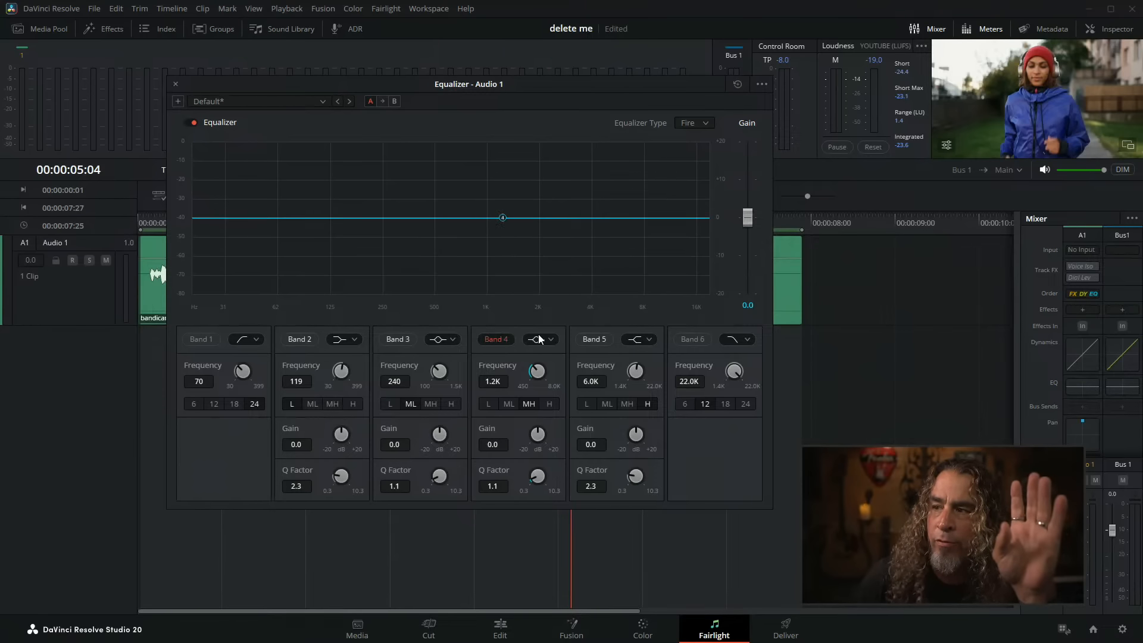
{"action": "left_click_drag", "start_coordinate": [503, 218], "coordinate": [506, 271]}
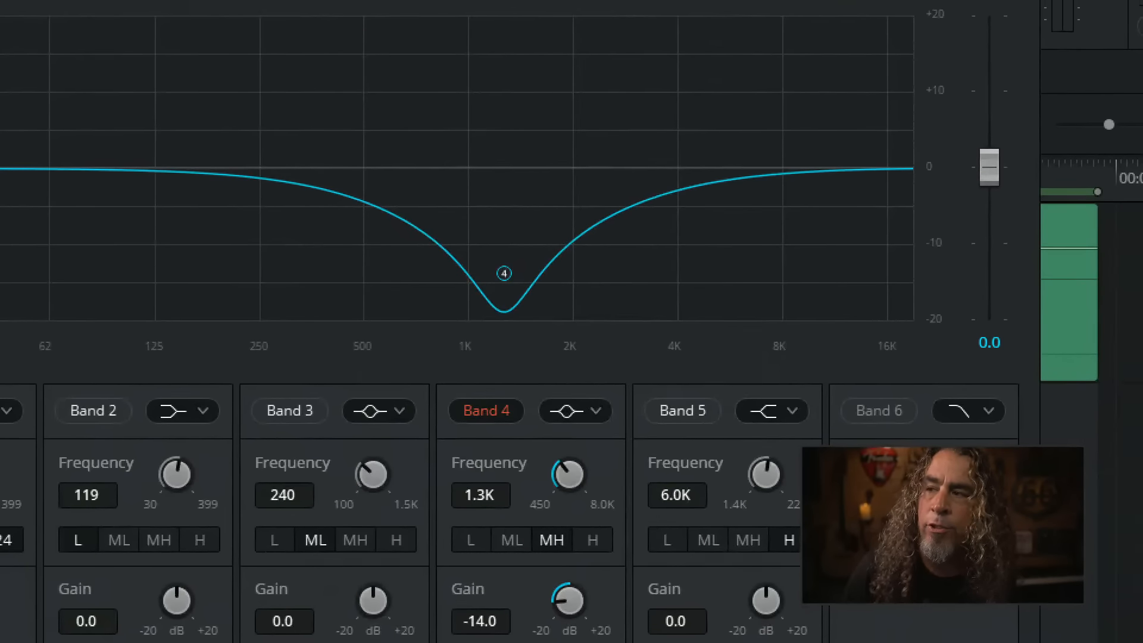
{"action": "mouse_move", "coordinate": [502, 136]}
{"action": "left_mouse_down"}
{"action": "mouse_move", "coordinate": [508, 256]}
{"action": "mouse_move", "coordinate": [531, 242]}
{"action": "mouse_move", "coordinate": [498, 231]}
{"action": "left_mouse_up"}
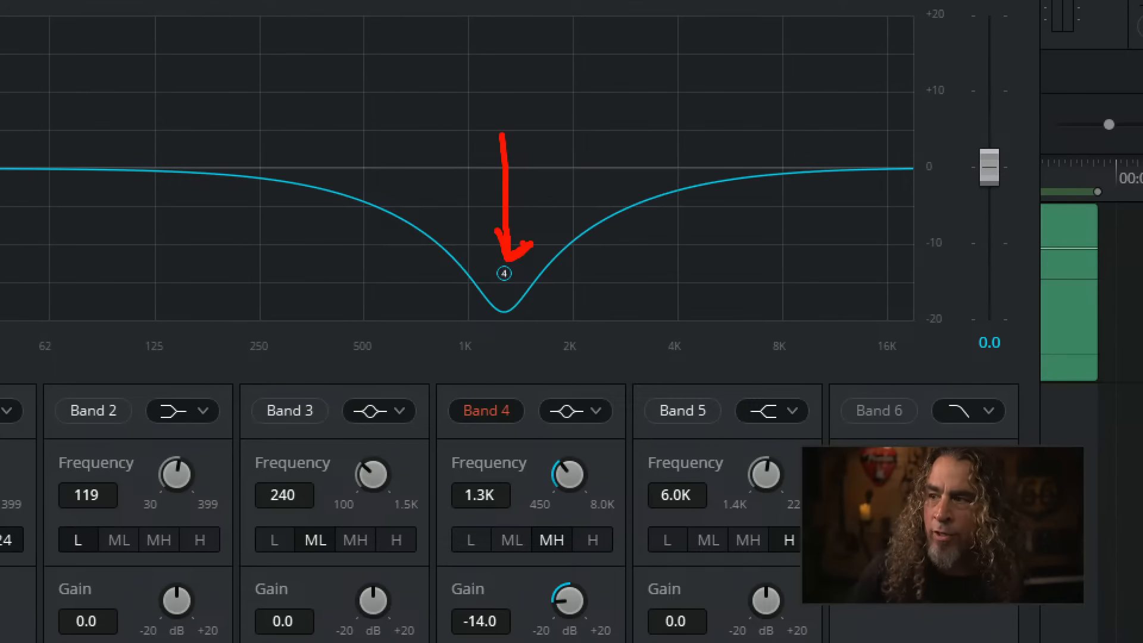
{"action": "mouse_move", "coordinate": [545, 291]}
{"action": "left_mouse_down"}
{"action": "mouse_move", "coordinate": [388, 318]}
{"action": "mouse_move", "coordinate": [398, 385]}
{"action": "mouse_move", "coordinate": [610, 377]}
{"action": "mouse_move", "coordinate": [569, 308]}
{"action": "mouse_move", "coordinate": [535, 306]}
{"action": "left_mouse_up"}
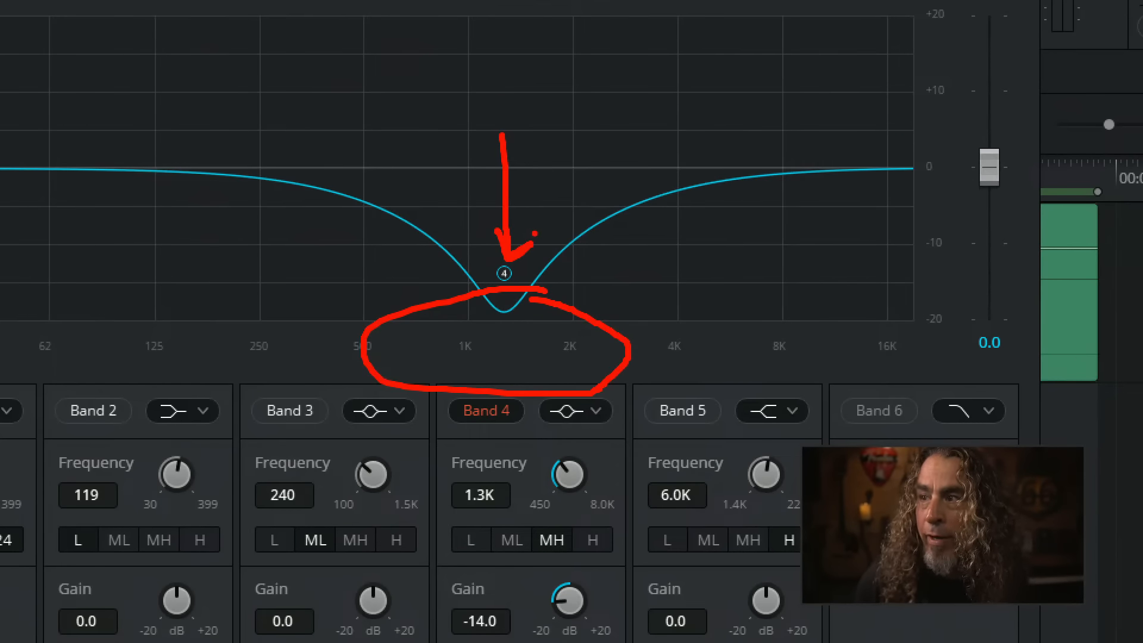
{"action": "left_click_drag", "start_coordinate": [538, 236], "coordinate": [719, 223]}
{"action": "mouse_move", "coordinate": [685, 202]}
{"action": "left_mouse_down"}
{"action": "mouse_move", "coordinate": [723, 224]}
{"action": "mouse_move", "coordinate": [706, 245]}
{"action": "left_mouse_up"}
{"action": "left_click_drag", "start_coordinate": [834, 191], "coordinate": [497, 192]}
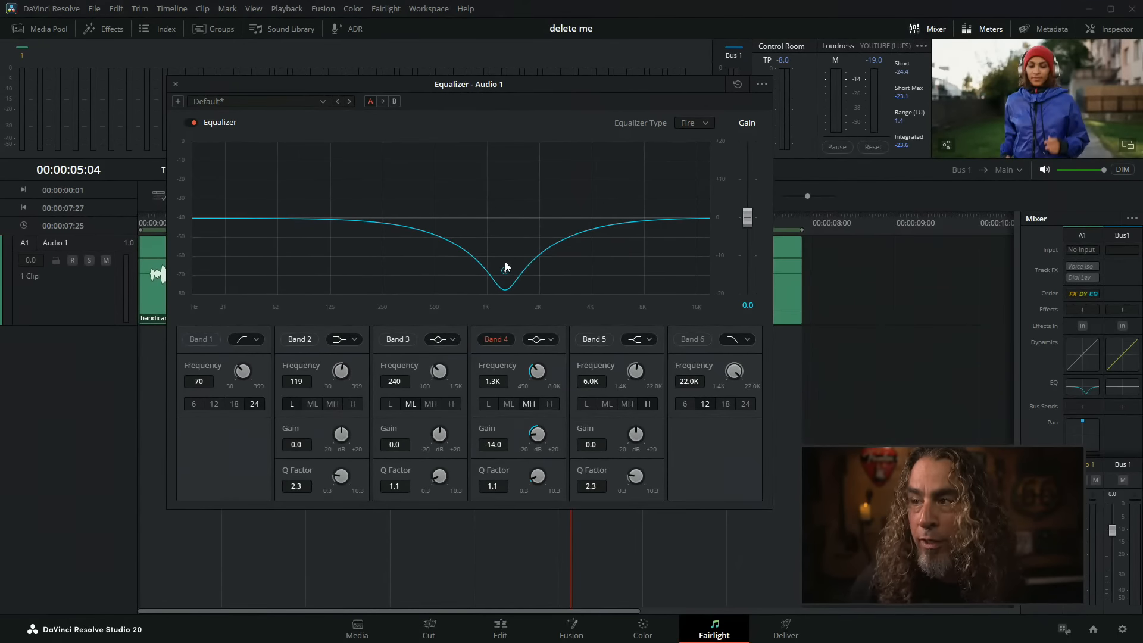
- Move Band 4's cut to 11.7 kHz, and sweep it to 45 Hz and 614 Hz while playing the recording from the start
{"action": "left_click_drag", "start_coordinate": [506, 267], "coordinate": [673, 273]}
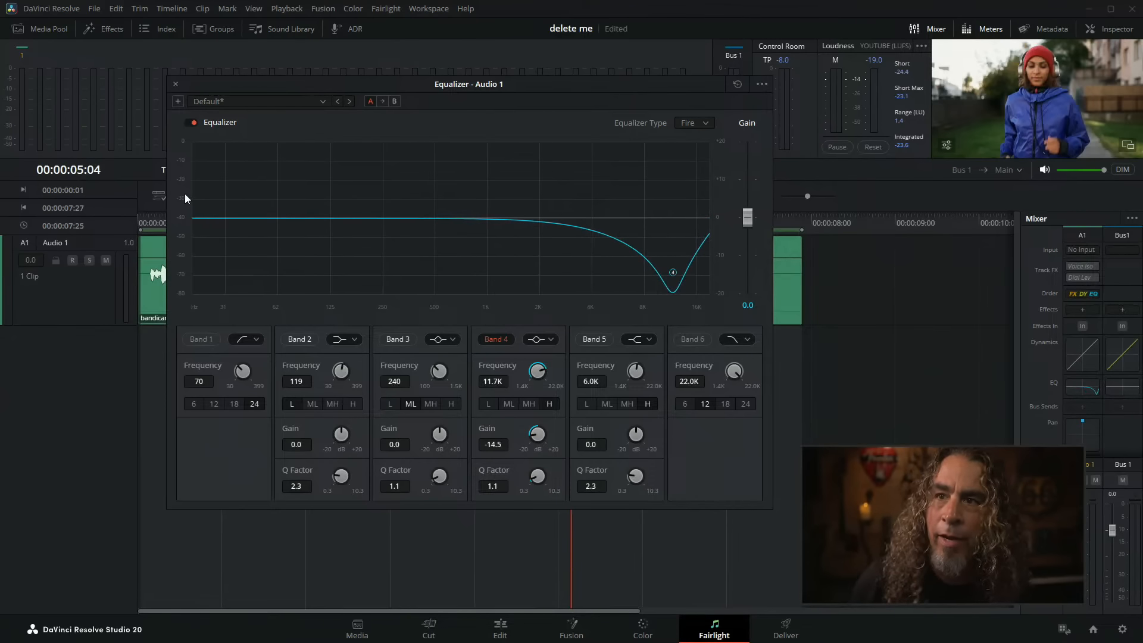
{"action": "left_click_drag", "start_coordinate": [159, 217], "coordinate": [125, 218]}
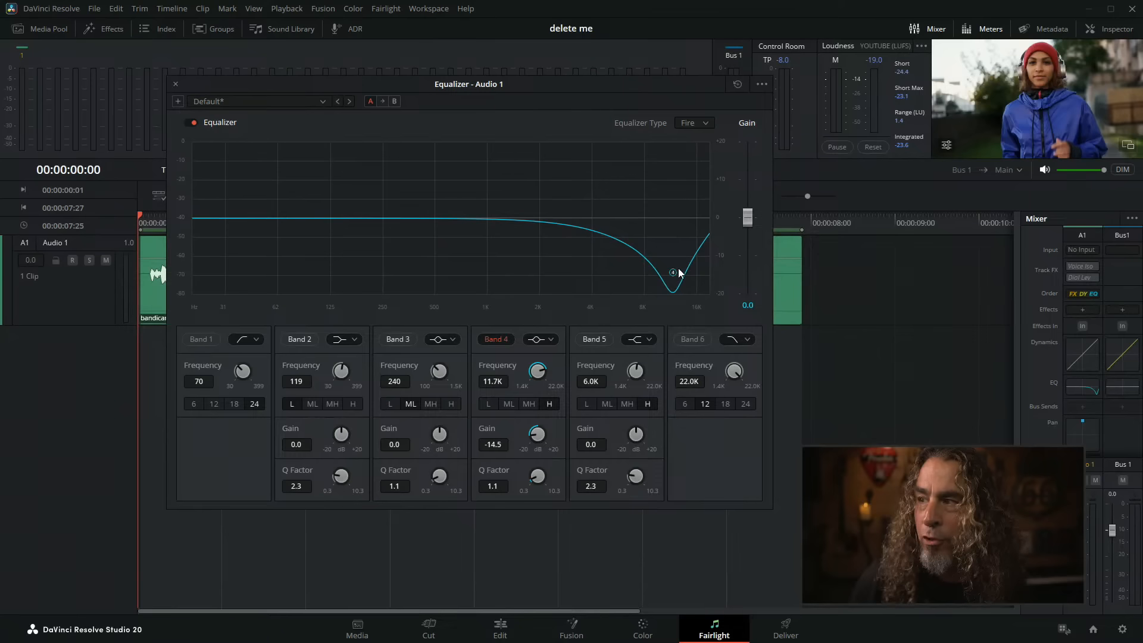
{"action": "key", "text": "space"}
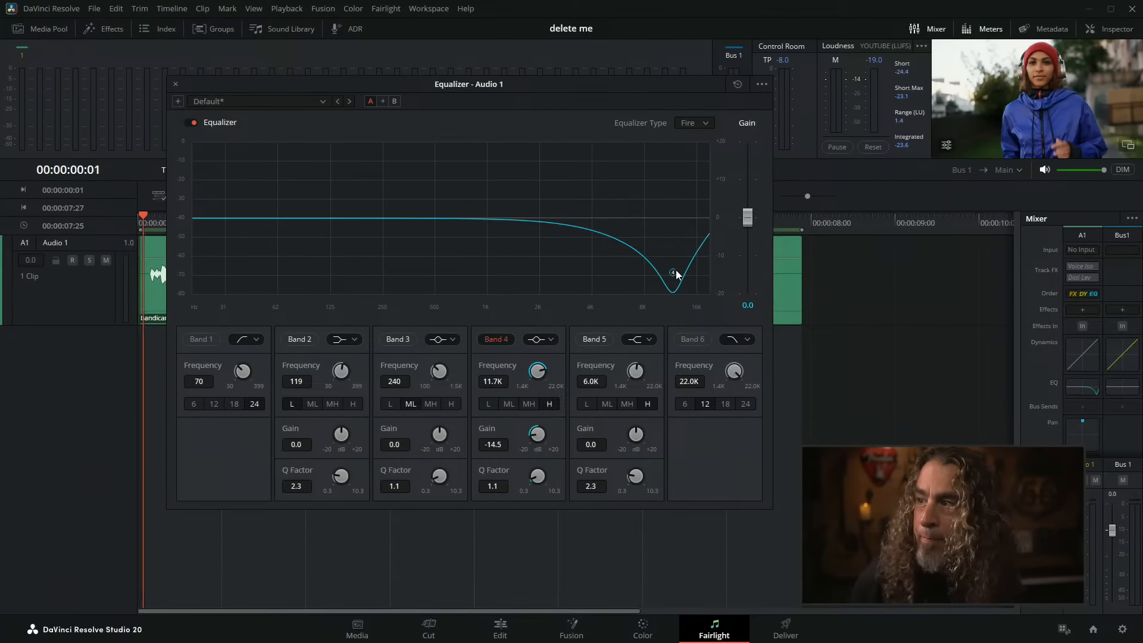
{"action": "left_click_drag", "start_coordinate": [673, 273], "coordinate": [271, 288]}
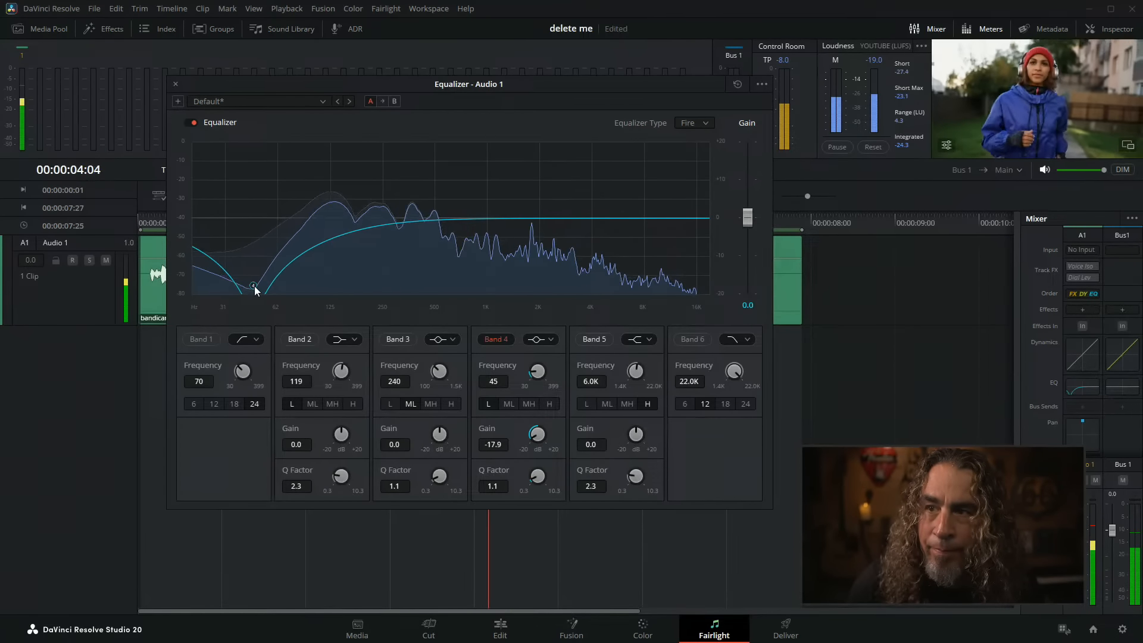
{"action": "left_click_drag", "start_coordinate": [254, 286], "coordinate": [448, 289]}
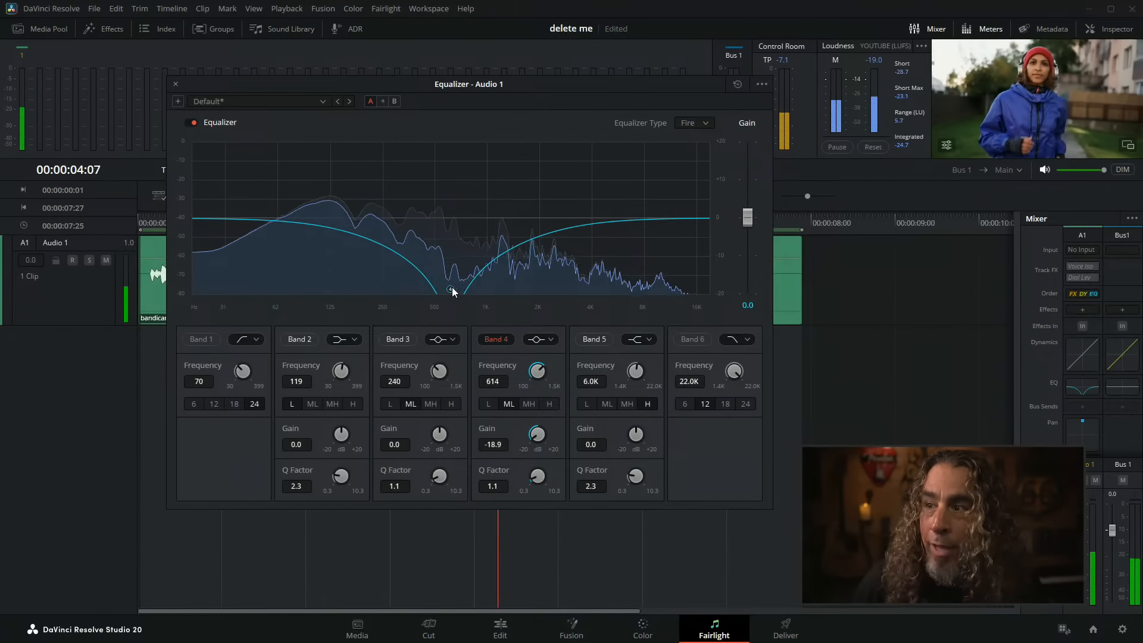
- Sweep Band 4 as a boost through 609 Hz, 6.2 kHz and 100 Hz, and settle its point at 251 Hz and -0.2 dB
{"action": "left_click_drag", "start_coordinate": [451, 288], "coordinate": [450, 160]}
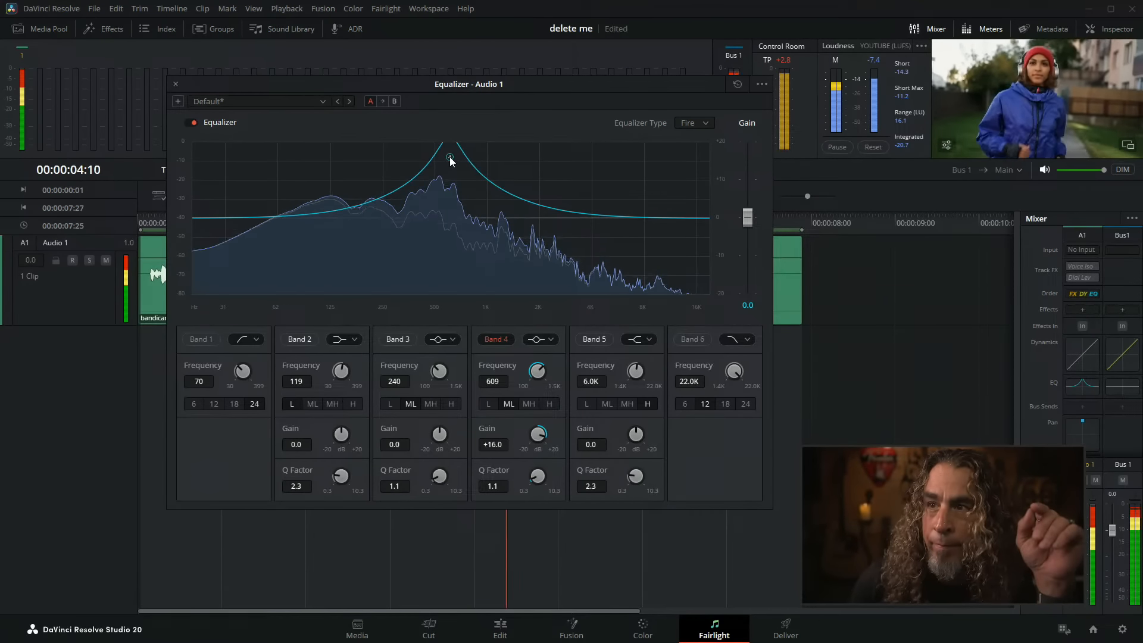
{"action": "left_click_drag", "start_coordinate": [450, 161], "coordinate": [627, 157]}
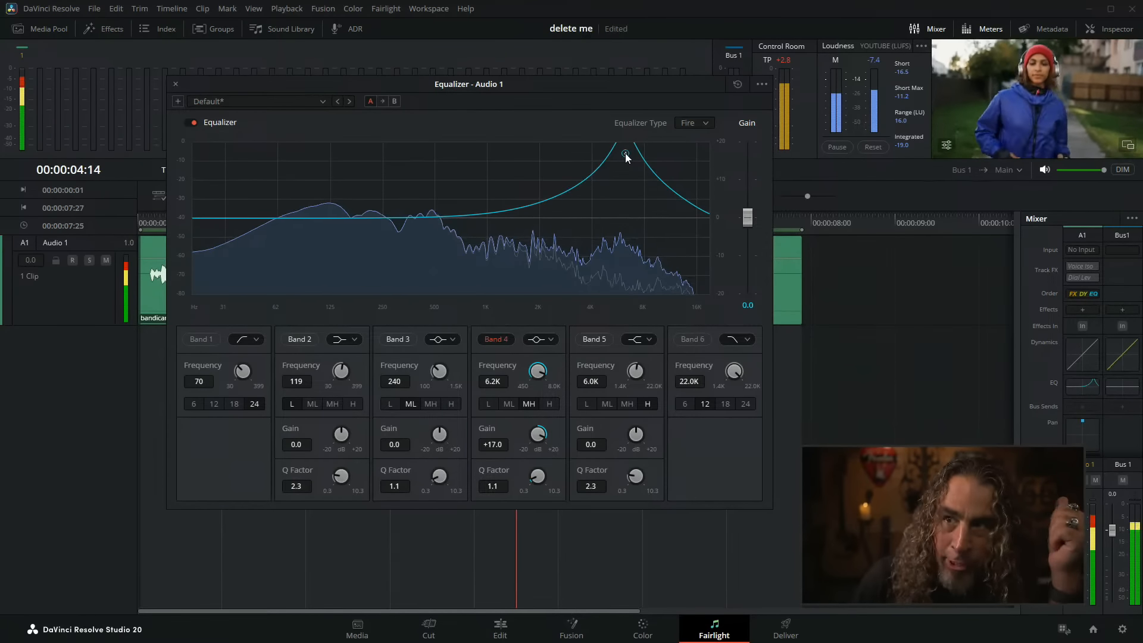
{"action": "left_click_drag", "start_coordinate": [626, 156], "coordinate": [313, 164]}
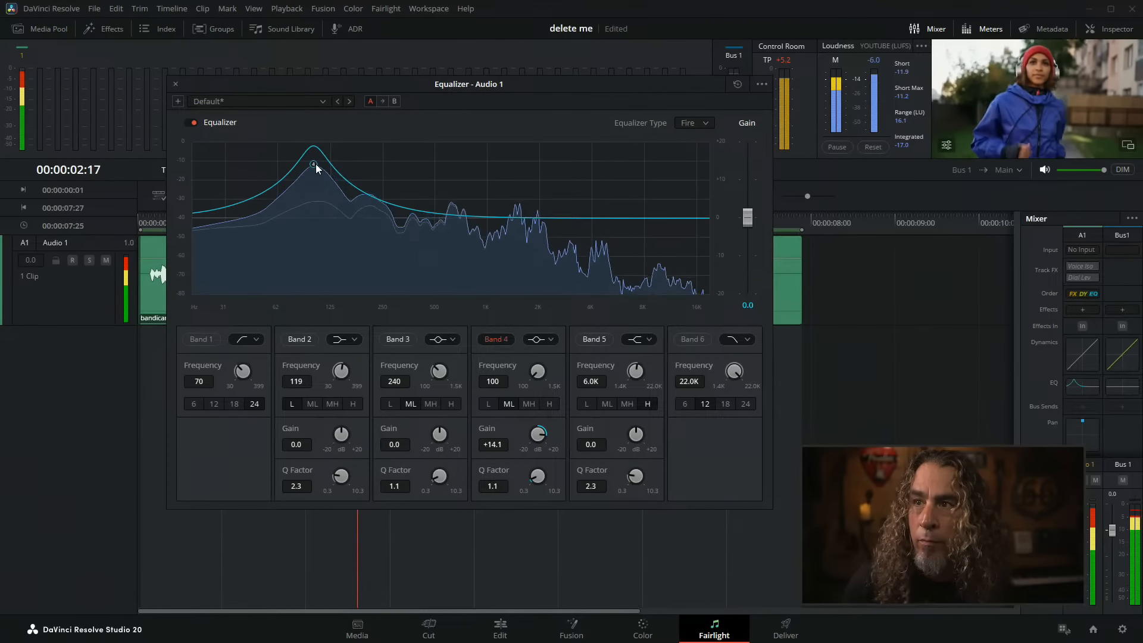
{"action": "left_click_drag", "start_coordinate": [316, 164], "coordinate": [384, 220]}
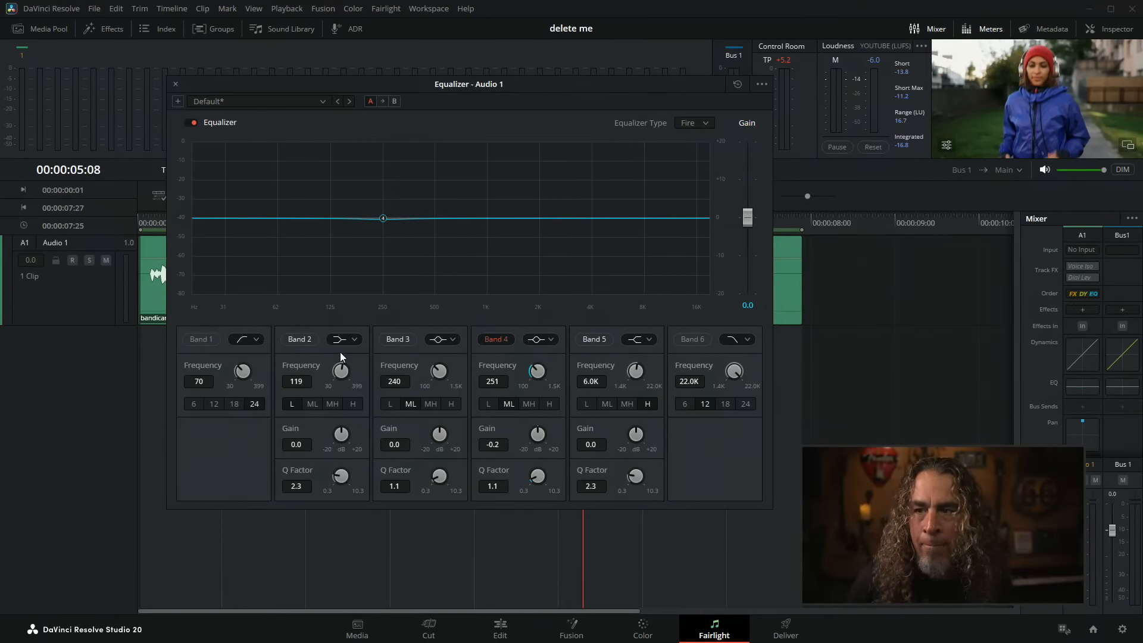
- Look over the filter shapes available for Bands 2 and 1, and turn on Band 1's high-pass filter
{"action": "left_click", "coordinate": [352, 338]}
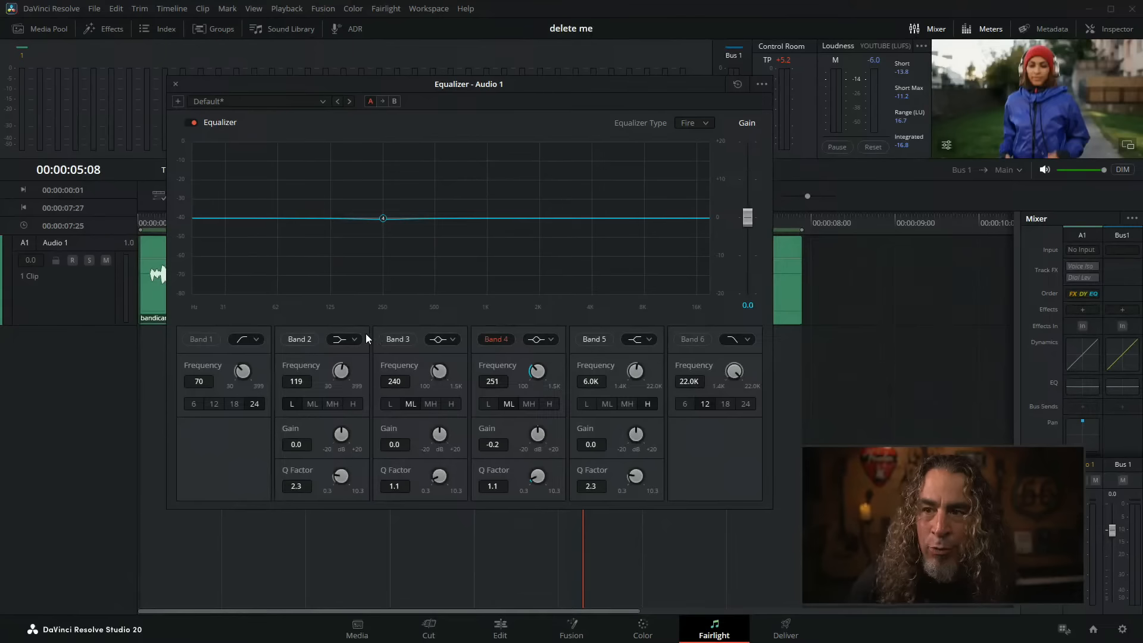
{"action": "left_click", "coordinate": [258, 339]}
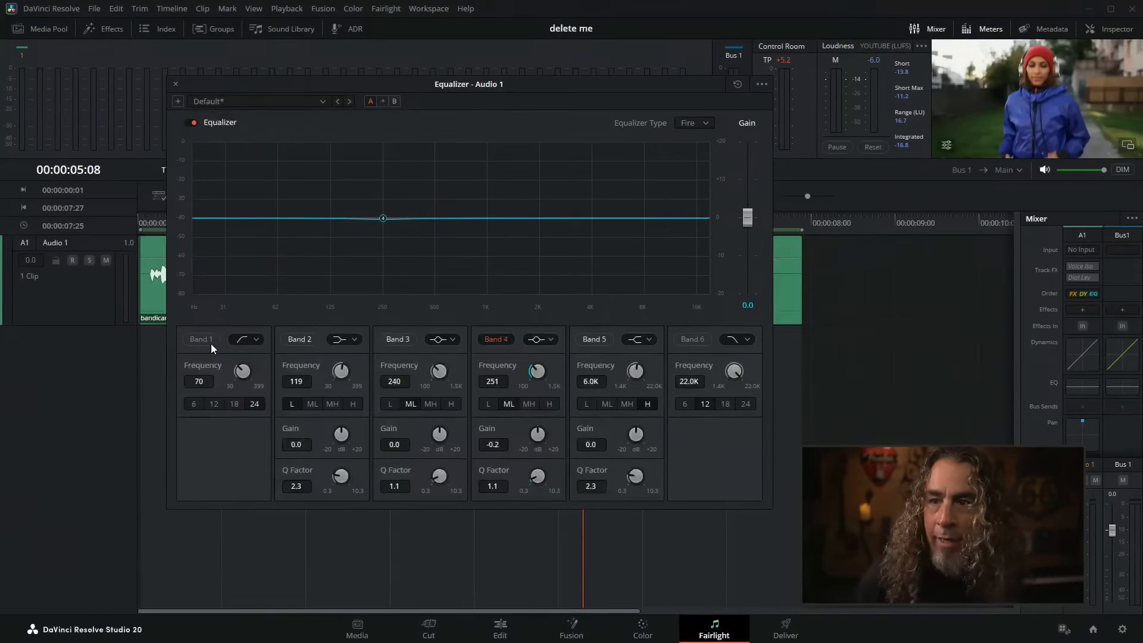
{"action": "left_click", "coordinate": [156, 341]}
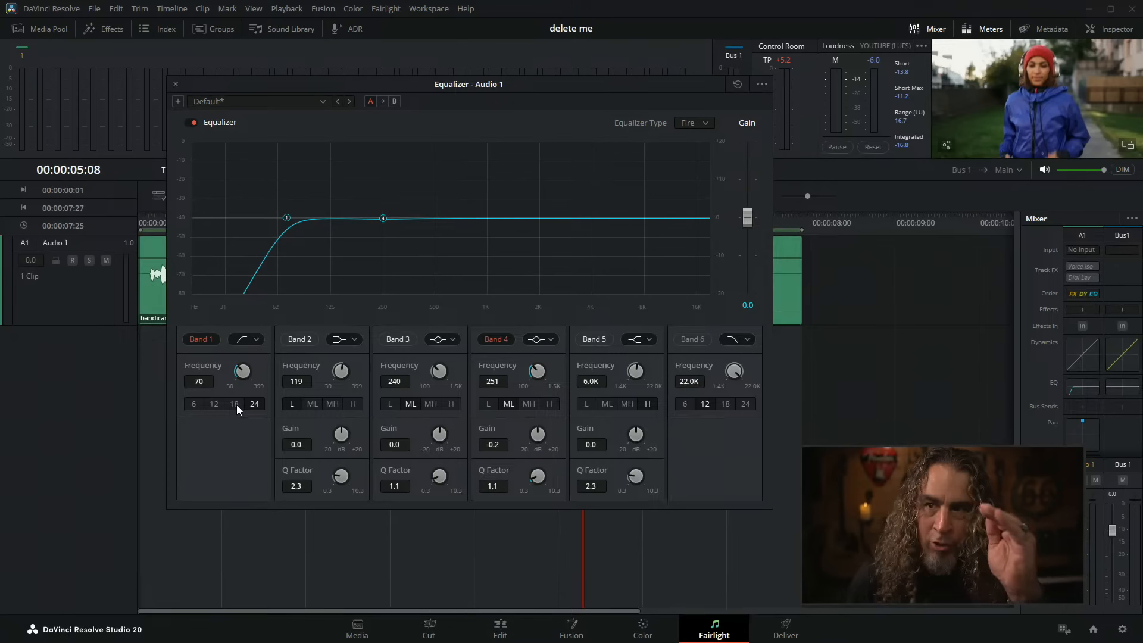
- Try slopes of 18, 12 and 6 on Band 1's high-pass filter, and return the slope to 24
{"action": "left_click", "coordinate": [235, 404]}
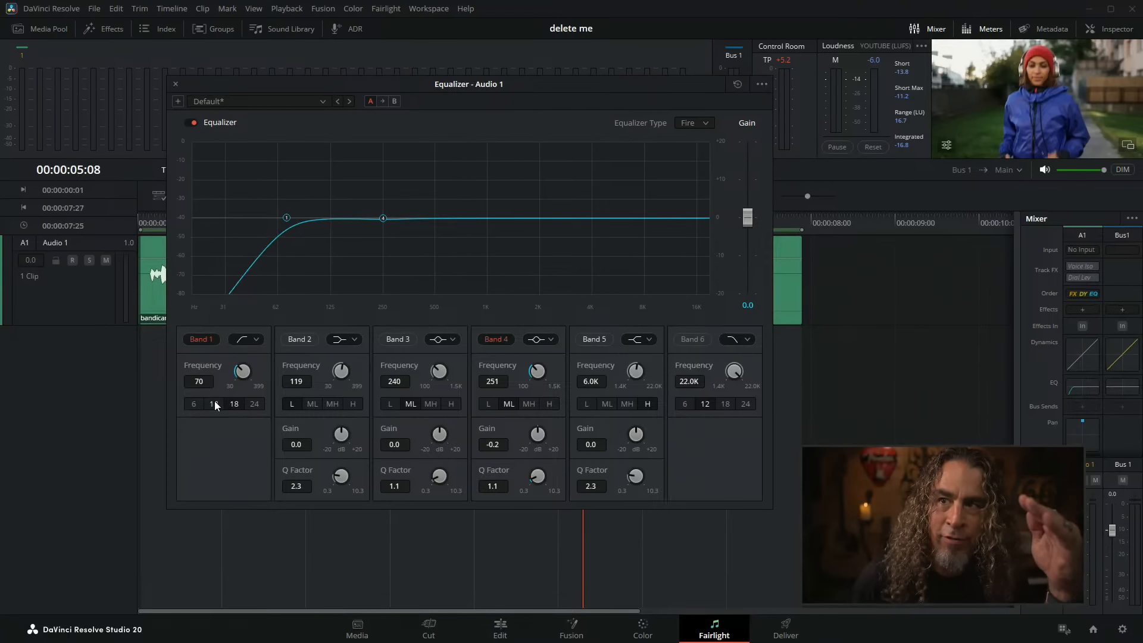
{"action": "left_click", "coordinate": [215, 405]}
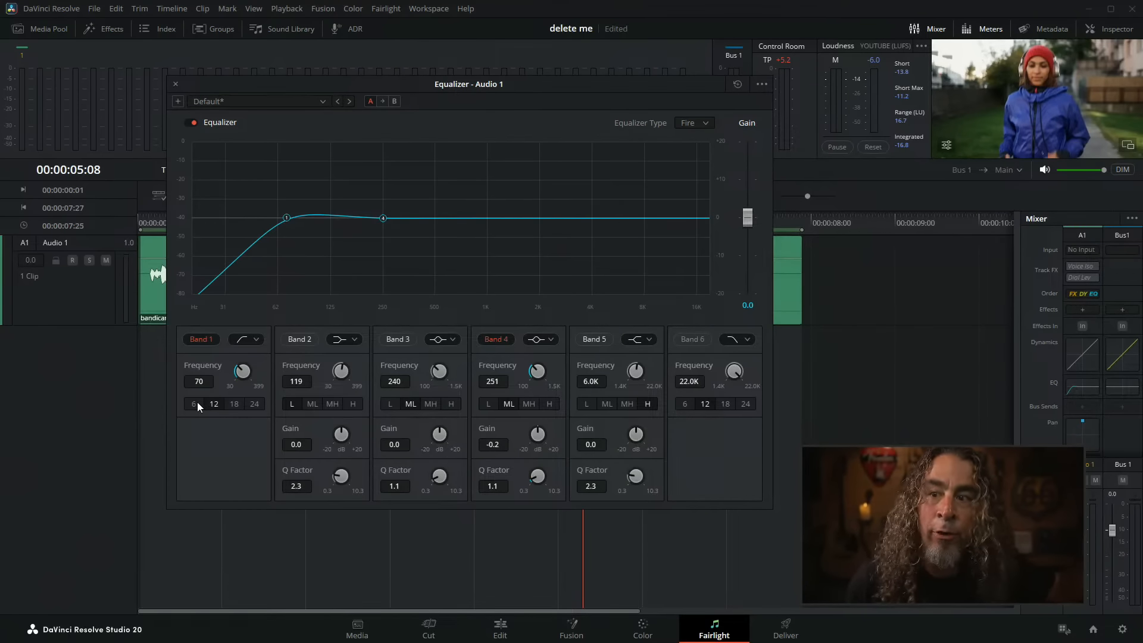
{"action": "left_click", "coordinate": [196, 403]}
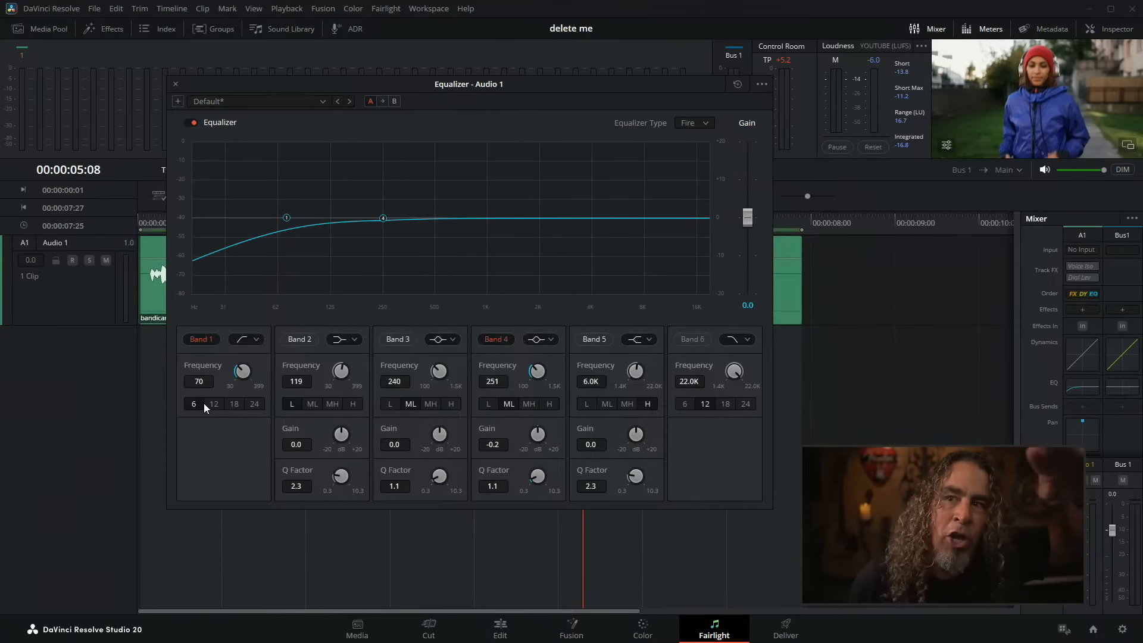
{"action": "left_click", "coordinate": [254, 404]}
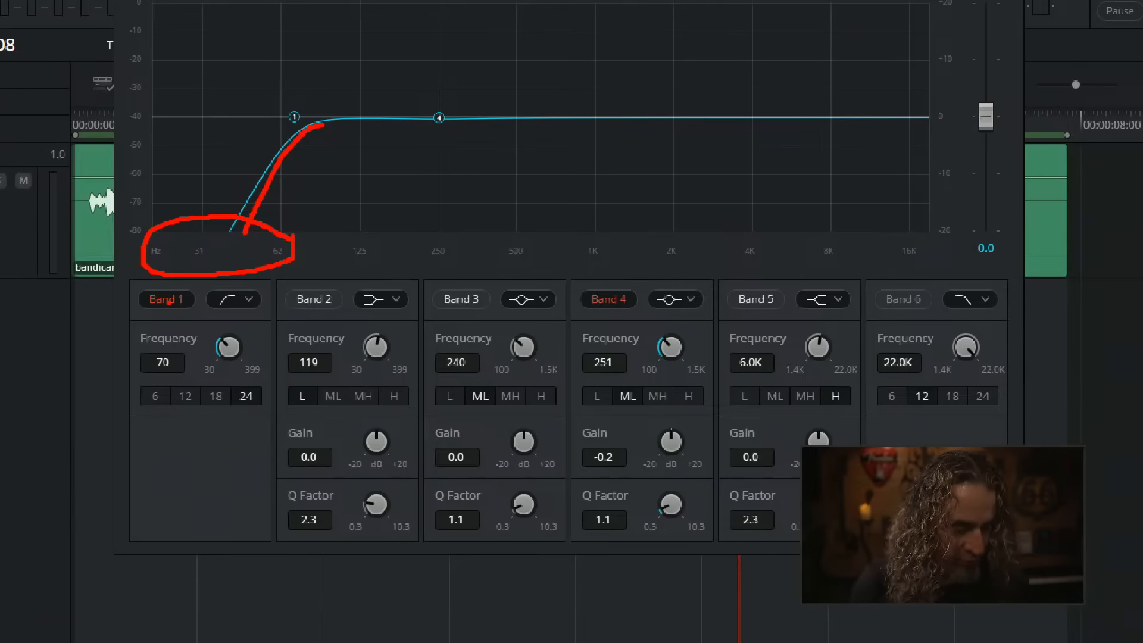
- Turn off Band 1 and play the recording from the start to examine its unfiltered low frequencies
{"action": "left_click", "coordinate": [168, 303]}
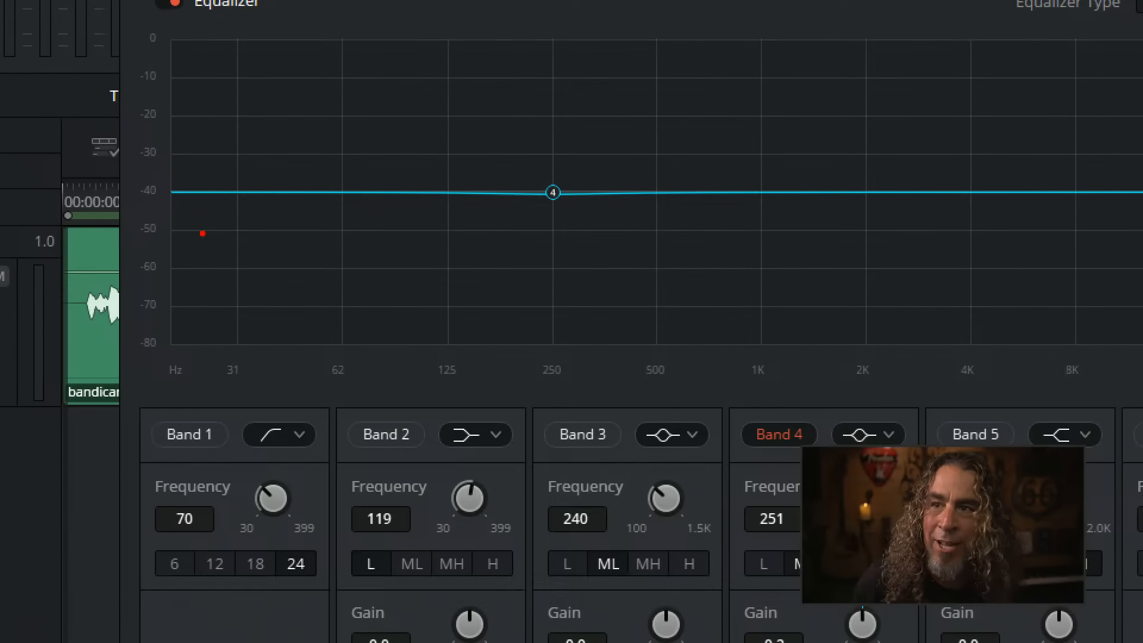
{"action": "mouse_move", "coordinate": [203, 233]}
{"action": "left_mouse_down"}
{"action": "mouse_move", "coordinate": [450, 137]}
{"action": "mouse_move", "coordinate": [851, 134]}
{"action": "mouse_move", "coordinate": [988, 160]}
{"action": "left_mouse_up"}
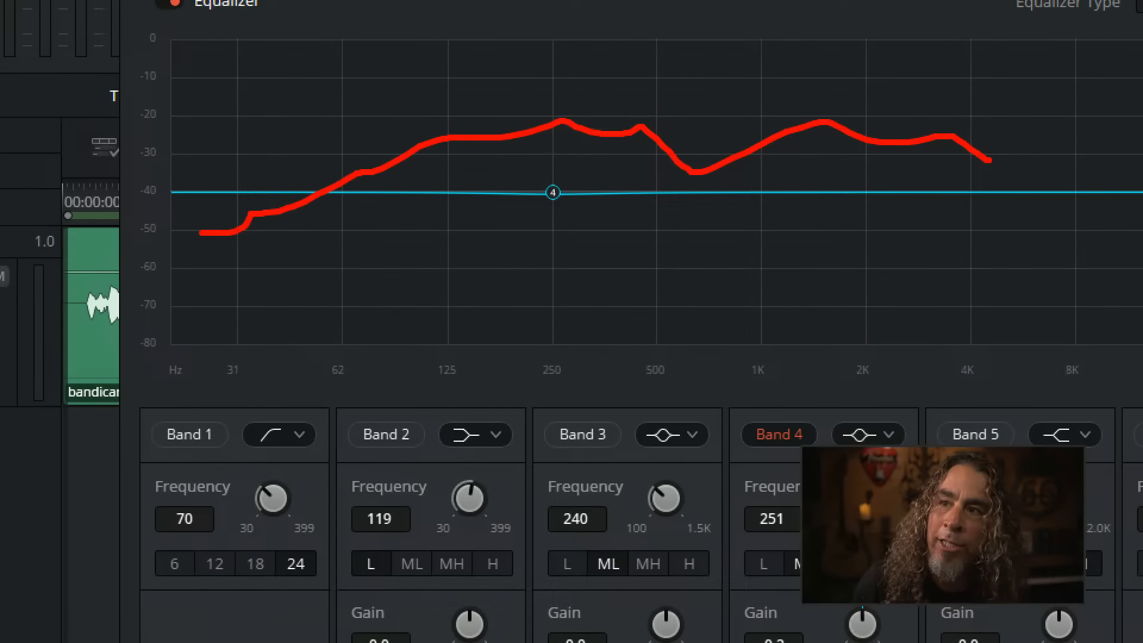
{"action": "mouse_move", "coordinate": [293, 133]}
{"action": "left_mouse_down"}
{"action": "mouse_move", "coordinate": [271, 129]}
{"action": "mouse_move", "coordinate": [188, 175]}
{"action": "mouse_move", "coordinate": [188, 259]}
{"action": "mouse_move", "coordinate": [260, 342]}
{"action": "mouse_move", "coordinate": [381, 270]}
{"action": "mouse_move", "coordinate": [321, 139]}
{"action": "mouse_move", "coordinate": [292, 126]}
{"action": "left_mouse_up"}
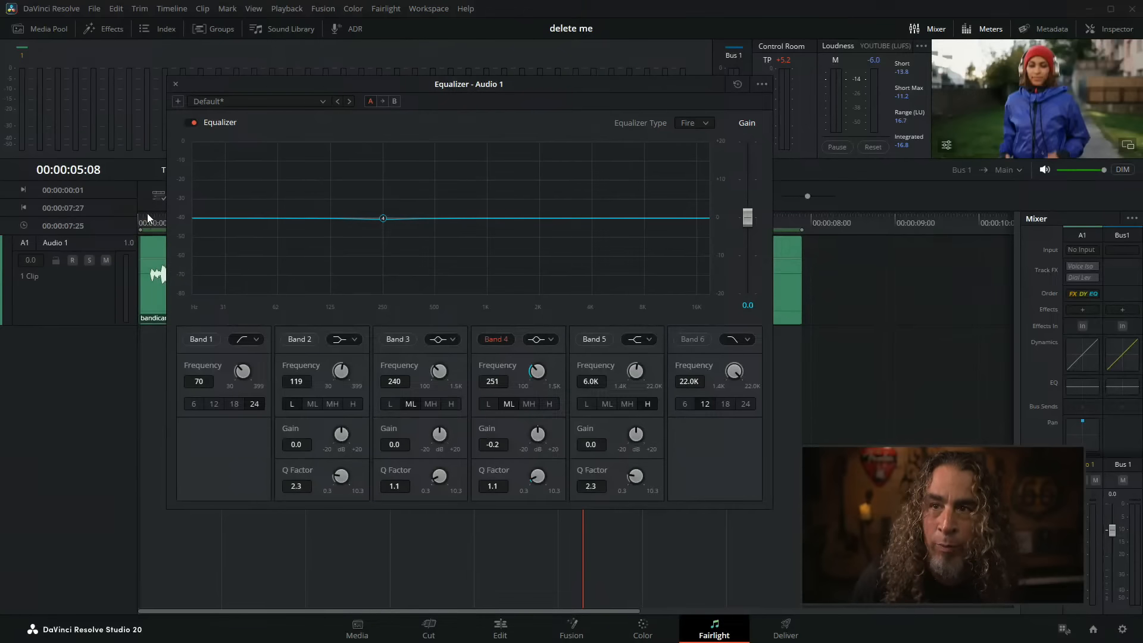
{"action": "left_click", "coordinate": [143, 215]}
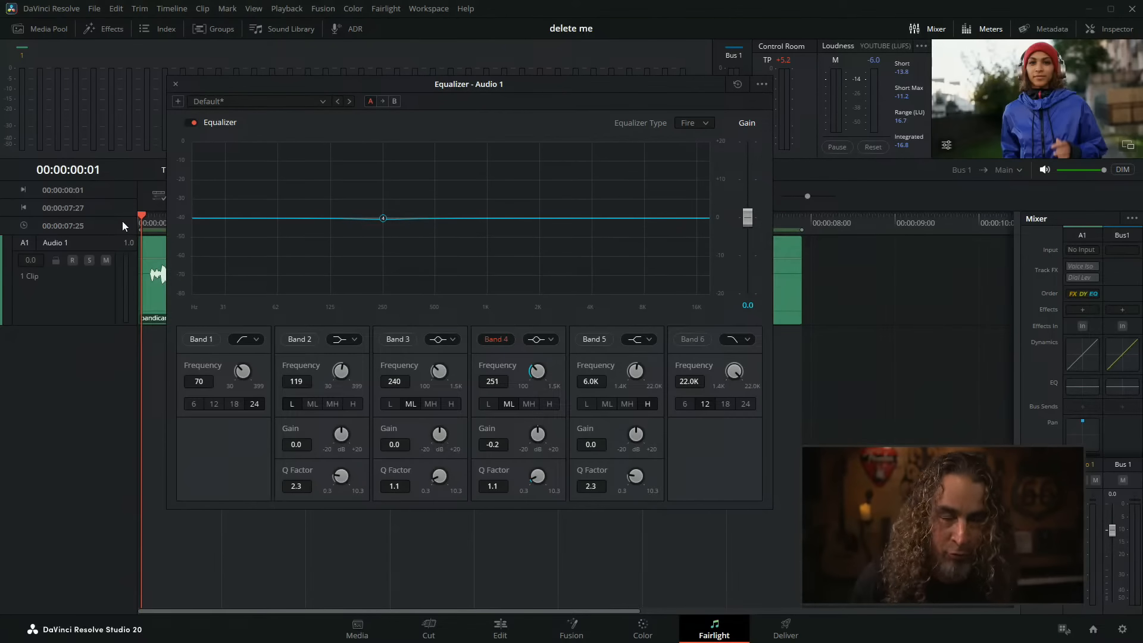
{"action": "key", "text": "space"}
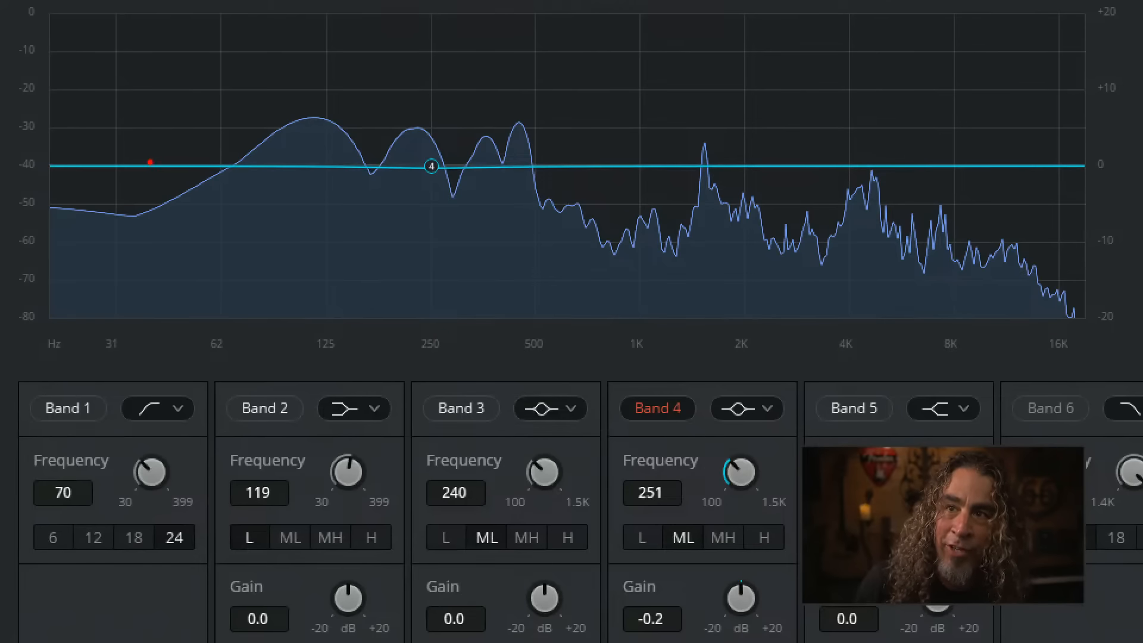
{"action": "mouse_move", "coordinate": [150, 162]}
{"action": "left_mouse_down"}
{"action": "mouse_move", "coordinate": [53, 184]}
{"action": "mouse_move", "coordinate": [102, 280]}
{"action": "mouse_move", "coordinate": [237, 240]}
{"action": "mouse_move", "coordinate": [171, 150]}
{"action": "mouse_move", "coordinate": [132, 148]}
{"action": "left_mouse_up"}
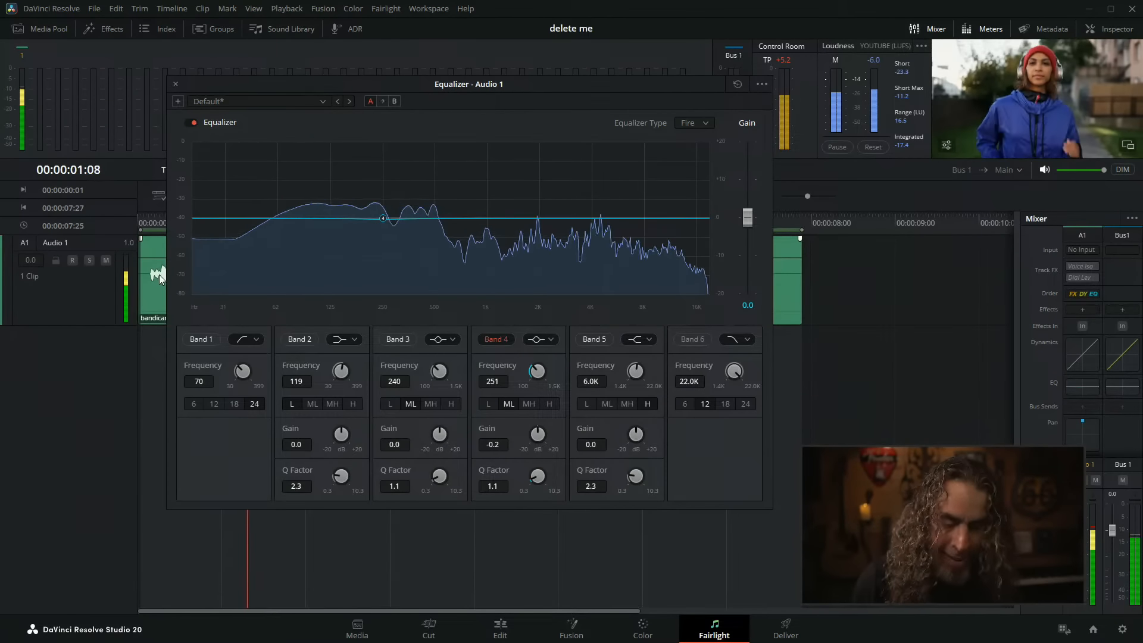
{"action": "key", "text": "space"}
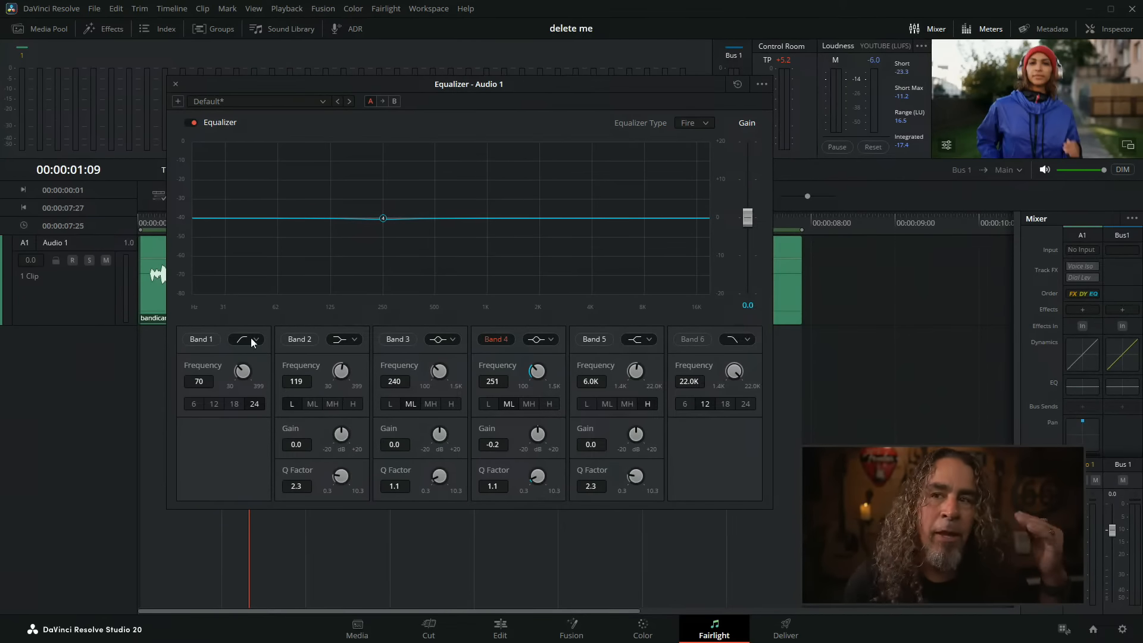
- Compare the playing recording with Band 1's high-pass filter off and on, leave it on, and raise its frequency to 74 Hz
{"action": "left_click", "coordinate": [203, 338]}
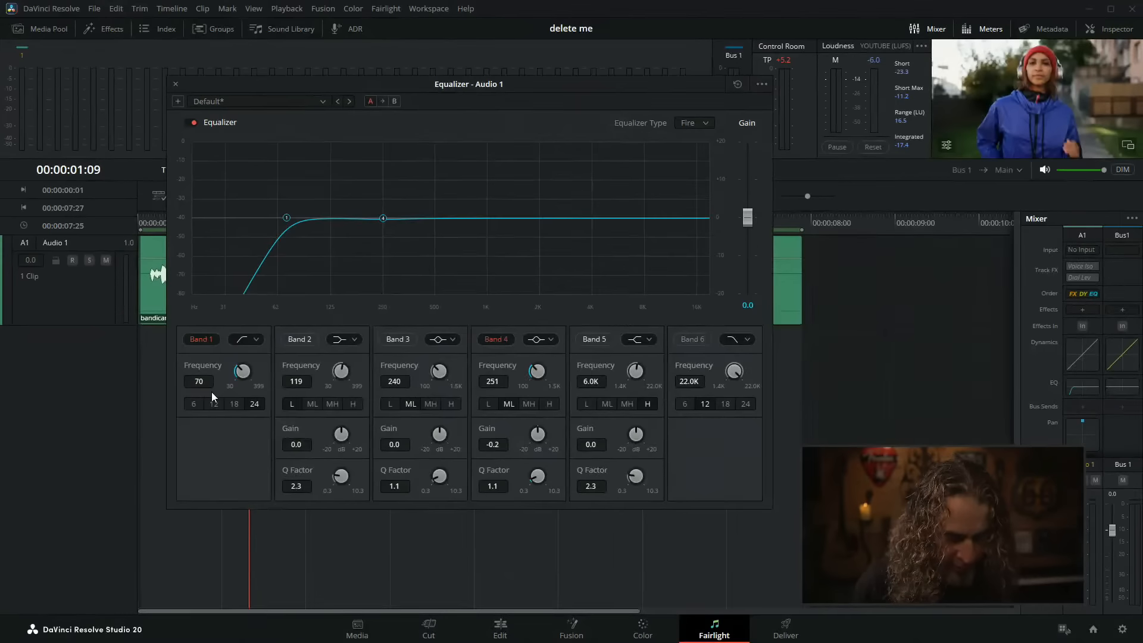
{"action": "key", "text": "space"}
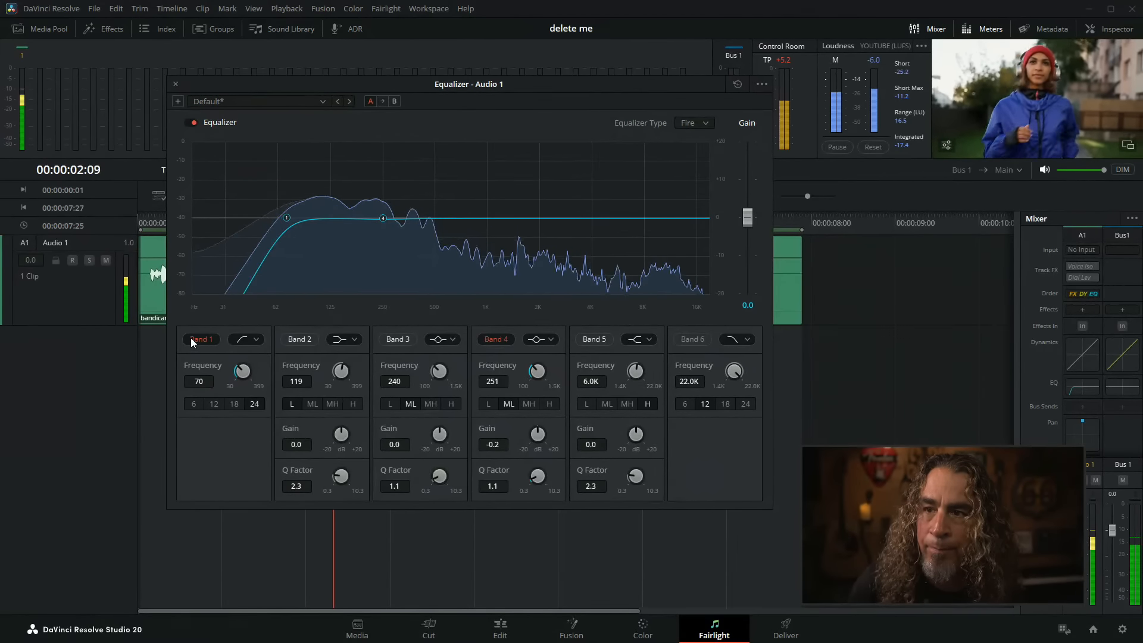
{"action": "left_click", "coordinate": [202, 340]}
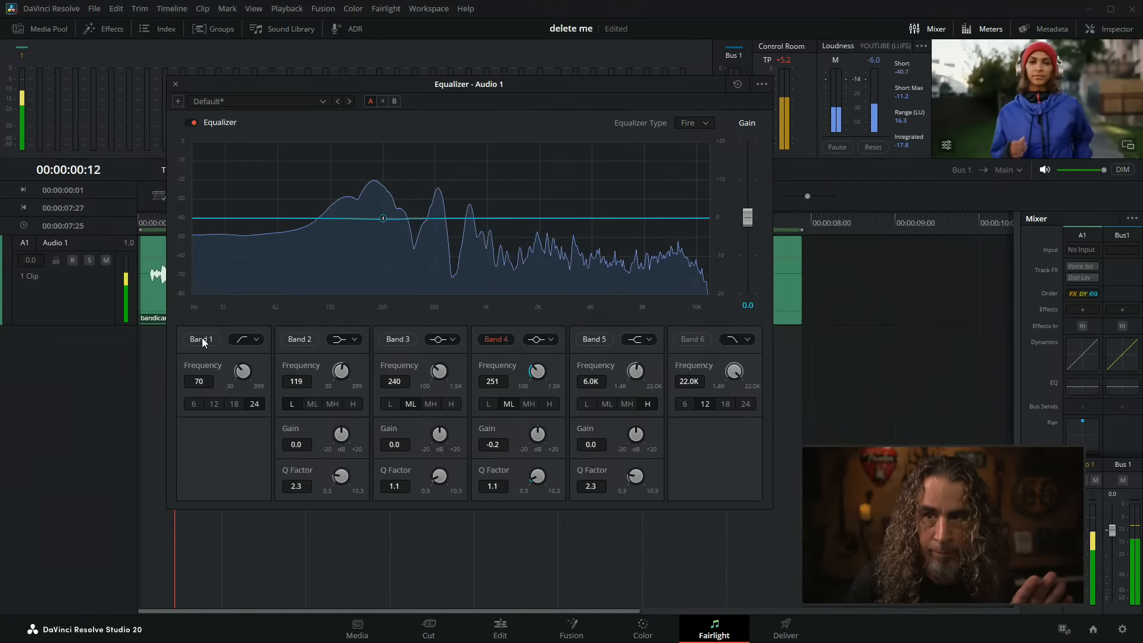
{"action": "left_click", "coordinate": [202, 339]}
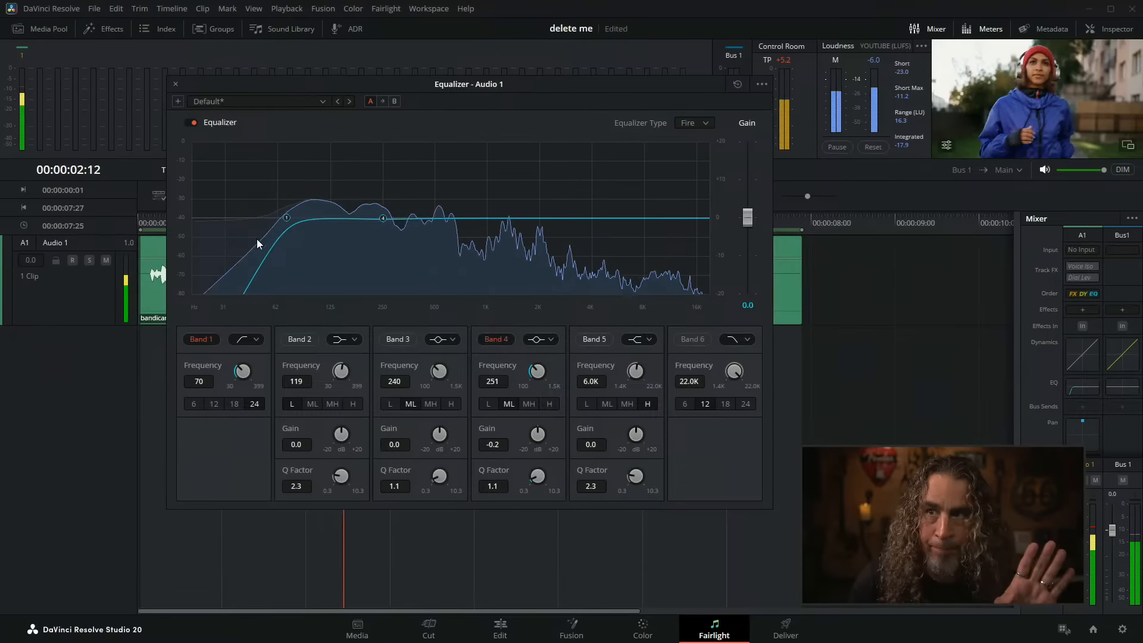
{"action": "left_click_drag", "start_coordinate": [285, 217], "coordinate": [291, 218]}
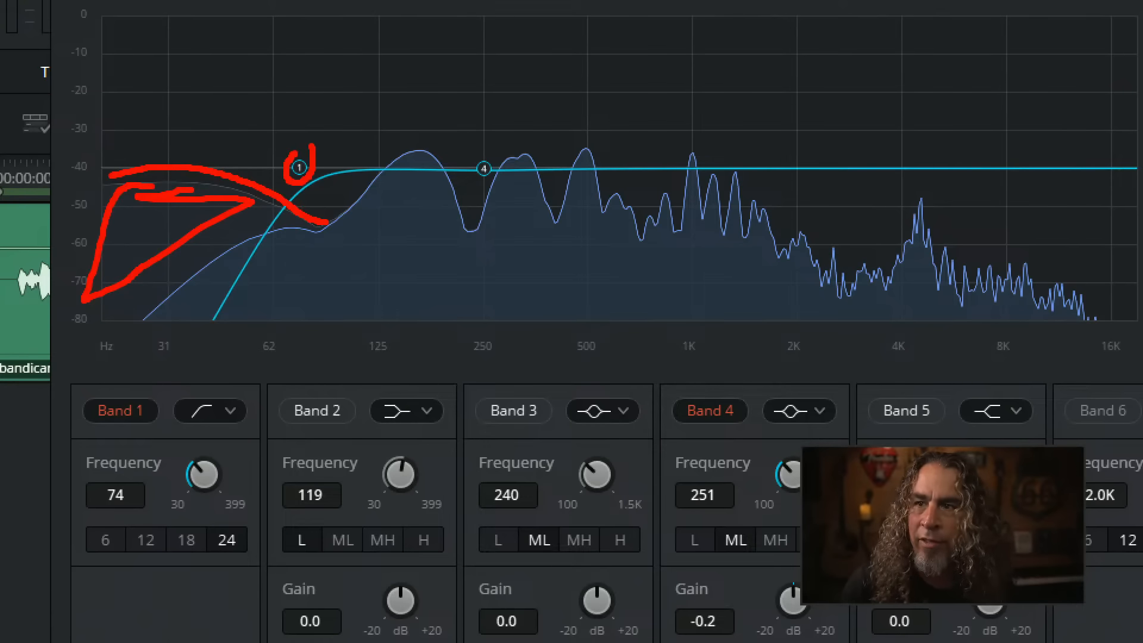
{"action": "mouse_move", "coordinate": [321, 177]}
{"action": "left_mouse_down"}
{"action": "mouse_move", "coordinate": [265, 224]}
{"action": "mouse_move", "coordinate": [215, 331]}
{"action": "left_mouse_up"}
{"action": "mouse_move", "coordinate": [287, 225]}
{"action": "left_mouse_down"}
{"action": "mouse_move", "coordinate": [323, 224]}
{"action": "mouse_move", "coordinate": [262, 234]}
{"action": "mouse_move", "coordinate": [139, 321]}
{"action": "left_mouse_up"}
{"action": "mouse_move", "coordinate": [128, 187]}
{"action": "left_mouse_down"}
{"action": "mouse_move", "coordinate": [170, 279]}
{"action": "mouse_move", "coordinate": [119, 228]}
{"action": "mouse_move", "coordinate": [263, 261]}
{"action": "left_mouse_up"}
{"action": "left_click", "coordinate": [248, 285]}
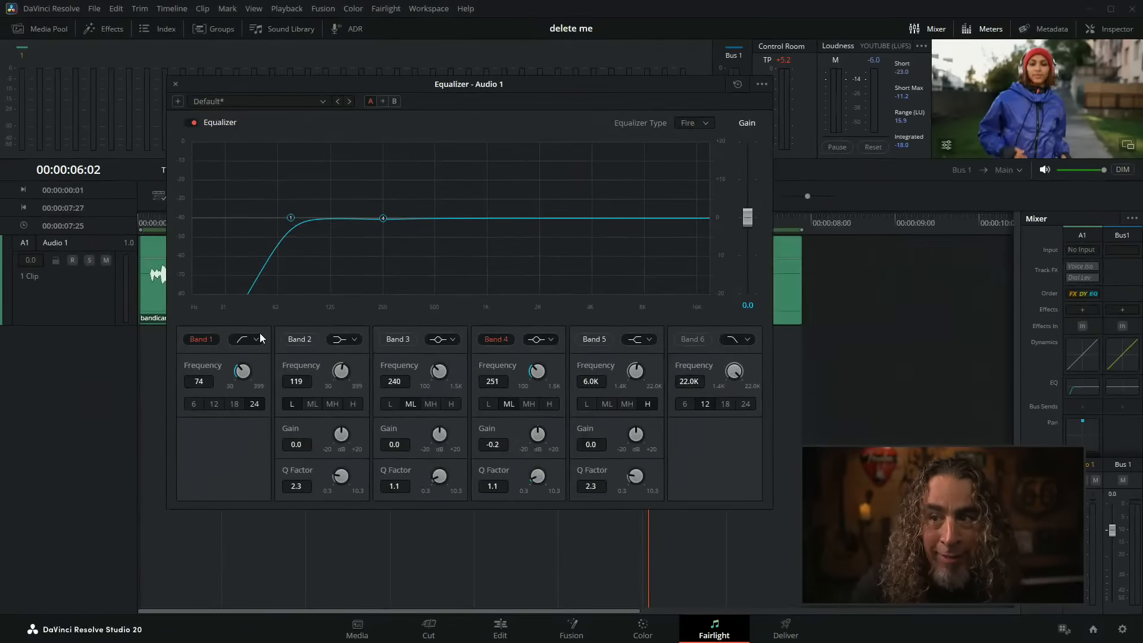
- Change Band 1 to a low shelf filter, and look over the filter shapes available for Band 2
{"action": "left_click", "coordinate": [255, 336]}
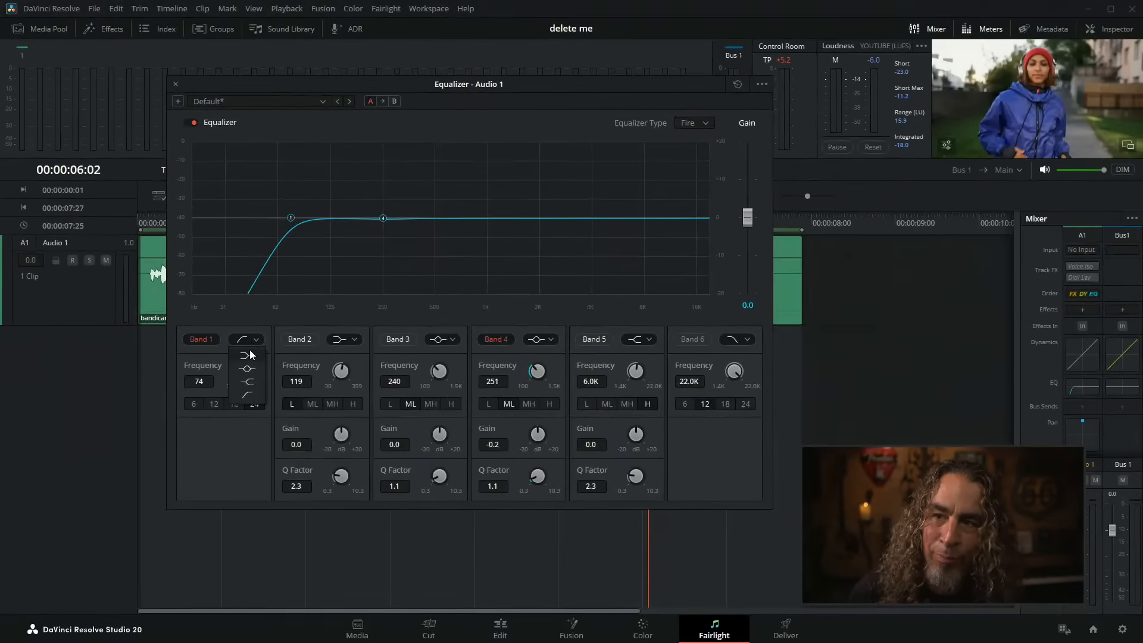
{"action": "left_click", "coordinate": [247, 356]}
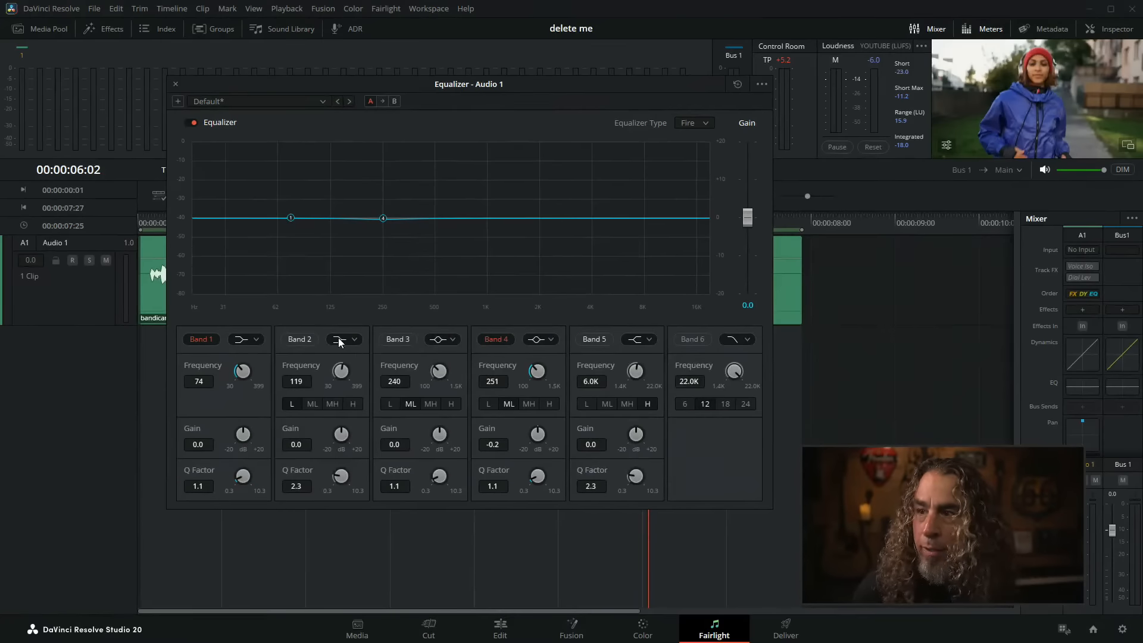
{"action": "left_click", "coordinate": [430, 259]}
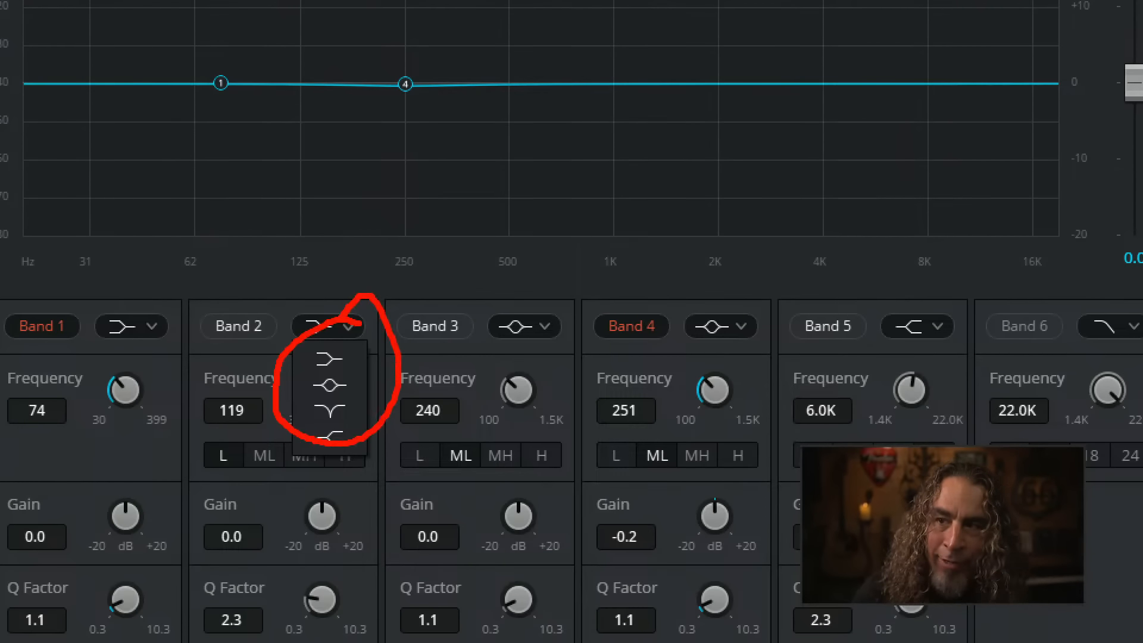
{"action": "key", "text": "Escape"}
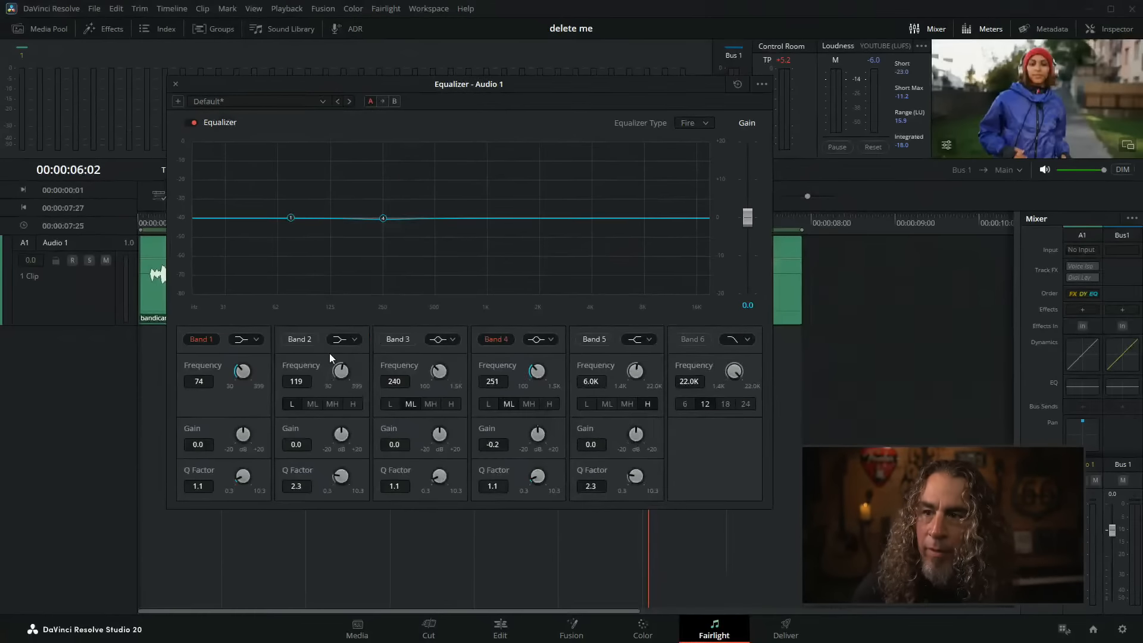
{"action": "left_click", "coordinate": [258, 339]}
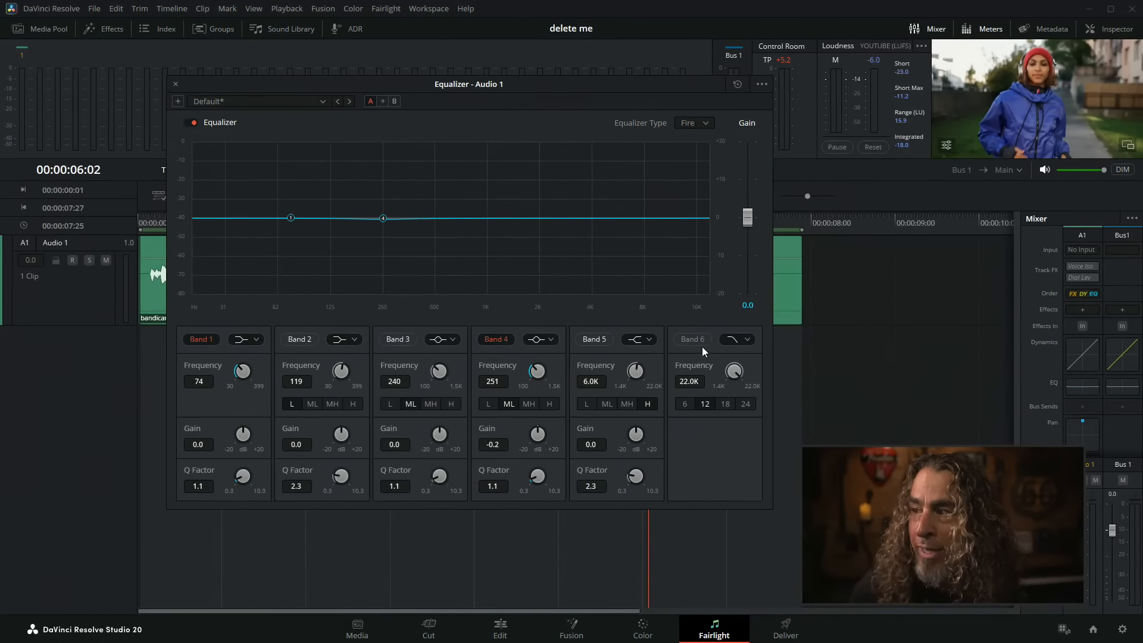
- Turn on Band 6's low-pass filter, lower its frequency to 6.5 kHz, and set its slope to 6
{"action": "left_click", "coordinate": [693, 340]}
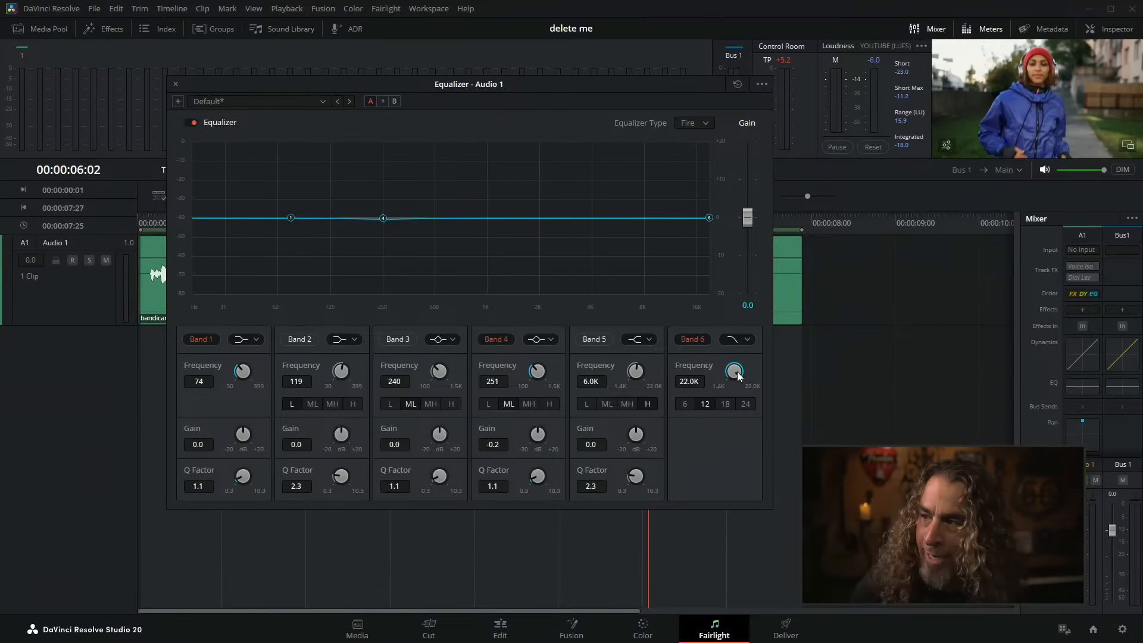
{"action": "left_click_drag", "start_coordinate": [738, 376], "coordinate": [631, 386]}
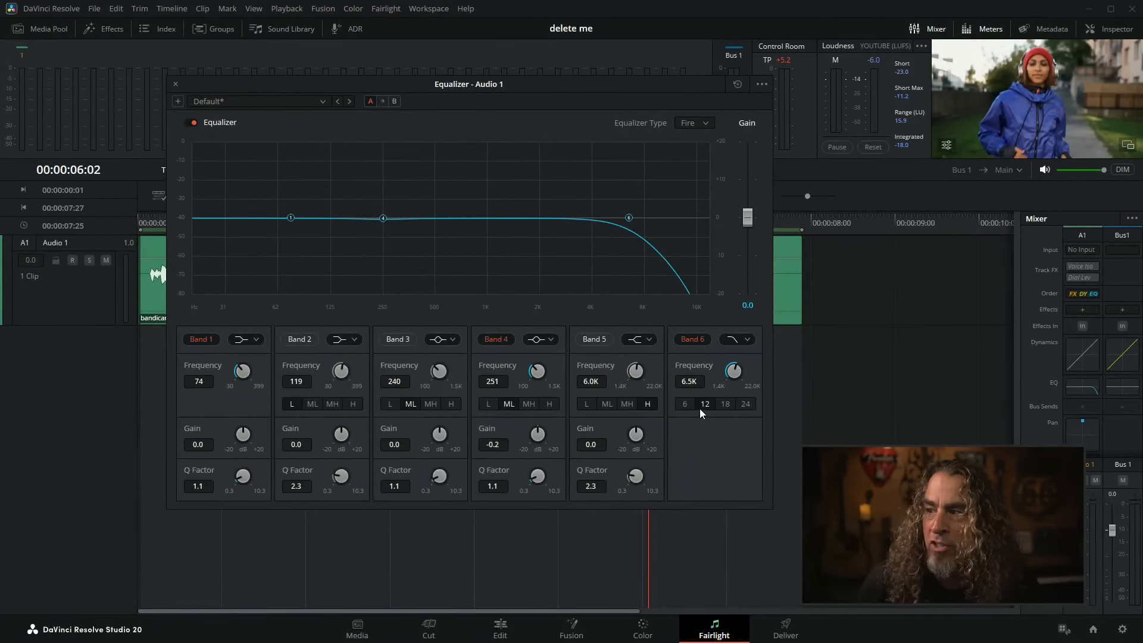
{"action": "left_click", "coordinate": [683, 404]}
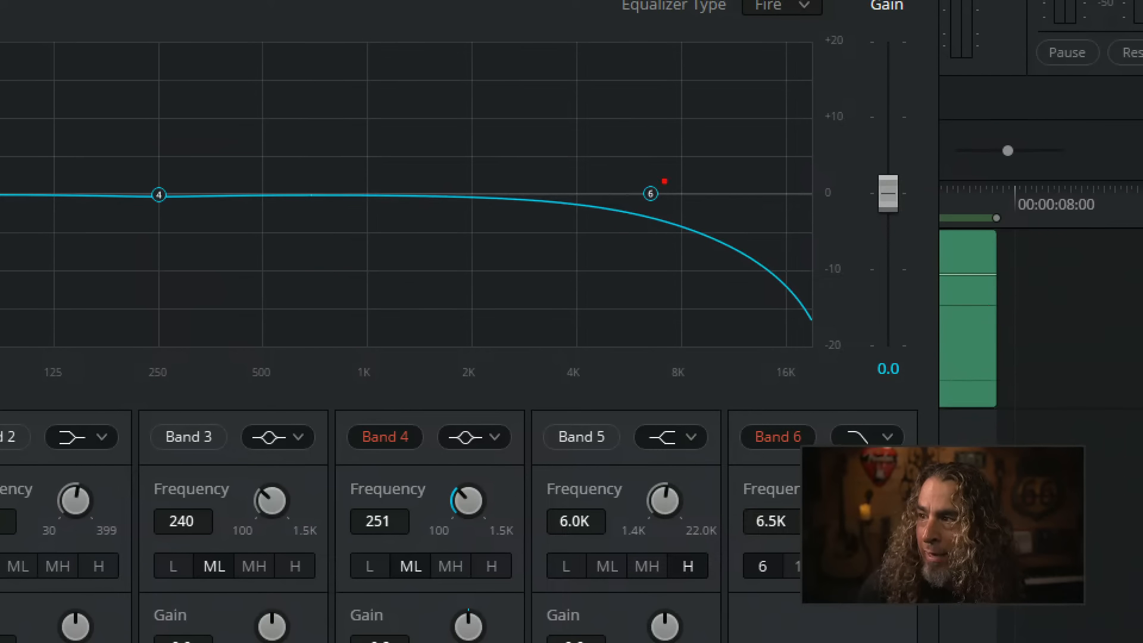
{"action": "mouse_move", "coordinate": [615, 200]}
{"action": "left_mouse_down"}
{"action": "mouse_move", "coordinate": [663, 200]}
{"action": "mouse_move", "coordinate": [724, 226]}
{"action": "mouse_move", "coordinate": [792, 286]}
{"action": "left_mouse_up"}
{"action": "mouse_move", "coordinate": [624, 218]}
{"action": "left_mouse_down"}
{"action": "mouse_move", "coordinate": [695, 272]}
{"action": "mouse_move", "coordinate": [716, 303]}
{"action": "left_mouse_up"}
{"action": "mouse_move", "coordinate": [611, 212]}
{"action": "left_mouse_down"}
{"action": "mouse_move", "coordinate": [658, 306]}
{"action": "mouse_move", "coordinate": [583, 216]}
{"action": "mouse_move", "coordinate": [624, 303]}
{"action": "left_mouse_up"}
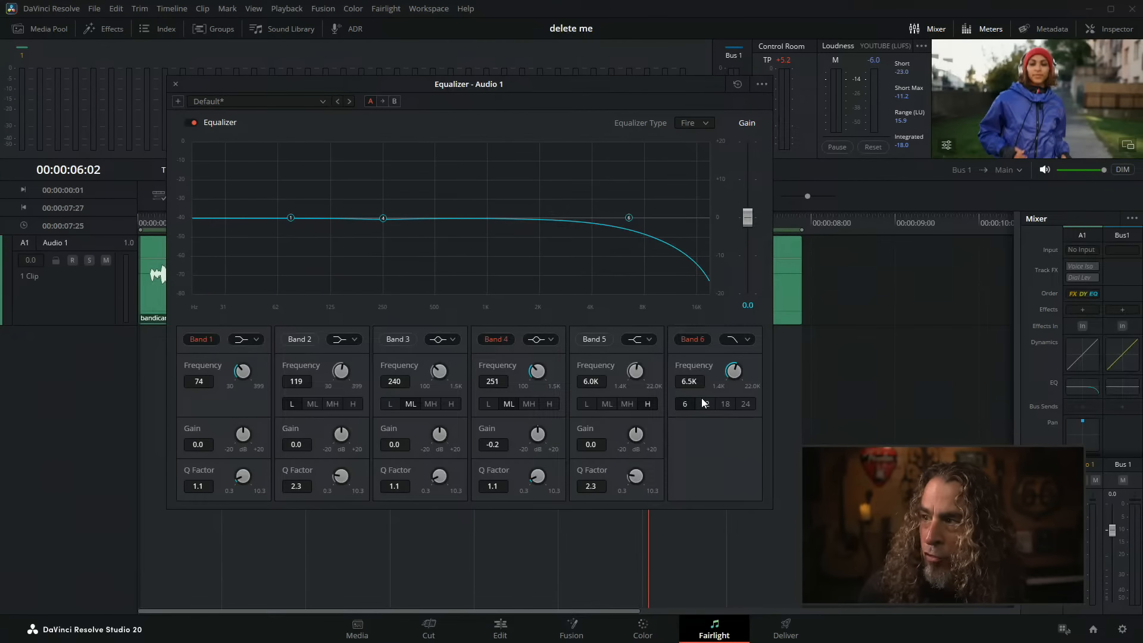
- Steepen Band 6's slope through 12 and 18 to 24 to compare the roll-off curves
{"action": "left_click", "coordinate": [705, 404]}
{"action": "left_click", "coordinate": [725, 404]}
{"action": "left_click", "coordinate": [746, 404]}
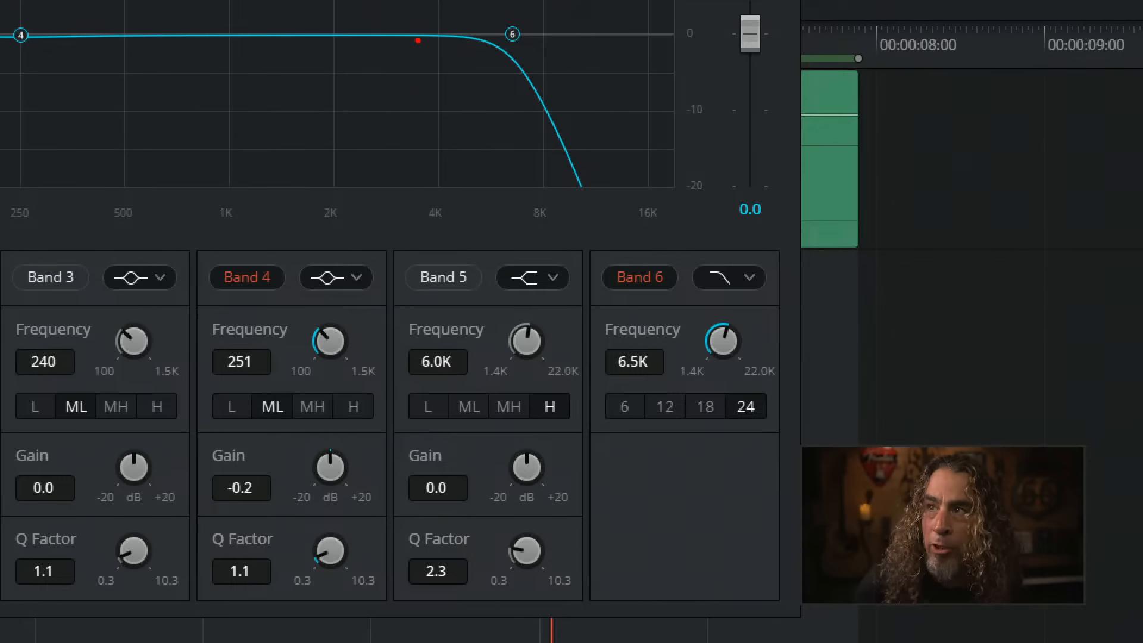
{"action": "mouse_move", "coordinate": [418, 40]}
{"action": "left_mouse_down"}
{"action": "mouse_move", "coordinate": [561, 105]}
{"action": "mouse_move", "coordinate": [583, 172]}
{"action": "left_mouse_up"}
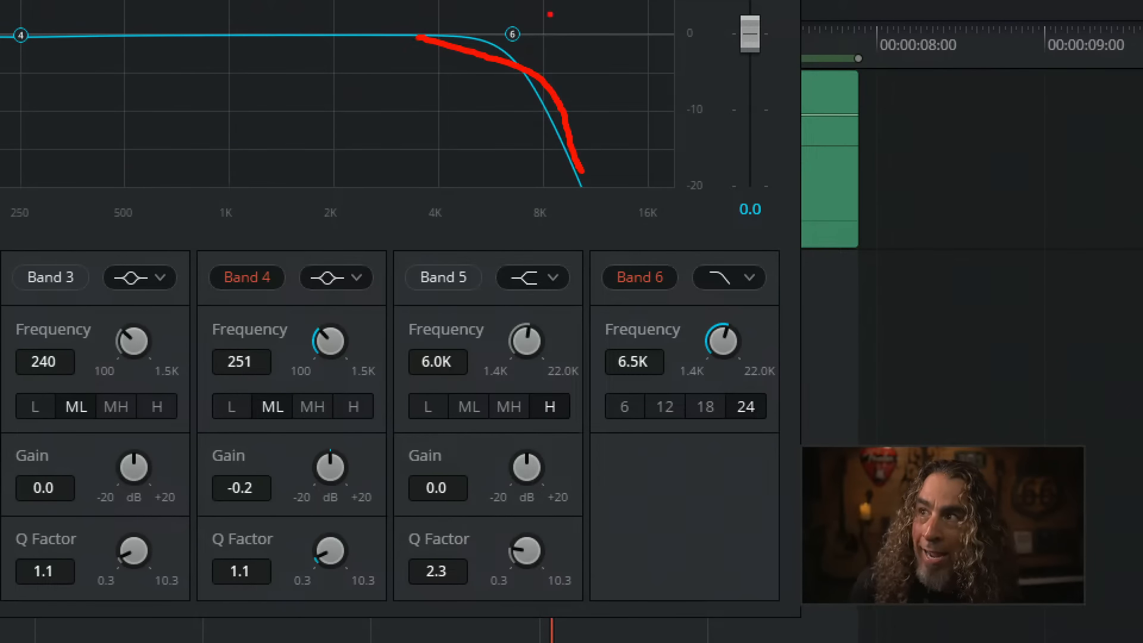
{"action": "mouse_move", "coordinate": [510, 46]}
{"action": "left_mouse_down"}
{"action": "mouse_move", "coordinate": [621, 47]}
{"action": "mouse_move", "coordinate": [486, 46]}
{"action": "left_mouse_up"}
{"action": "key", "text": "Escape"}
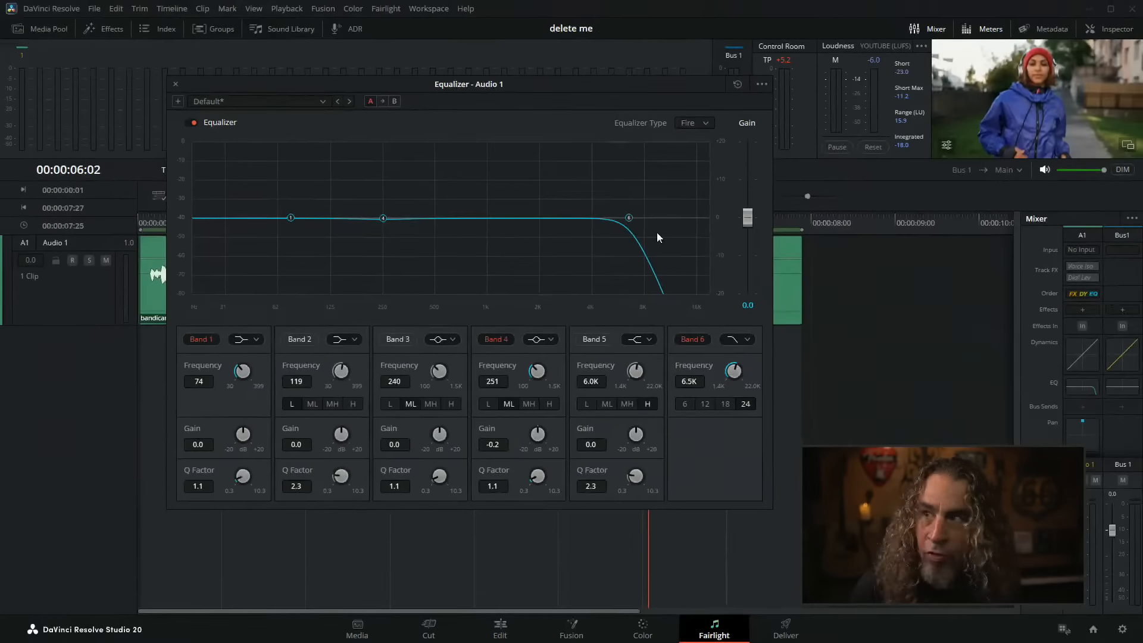
- Move Band 6 to 10.2 kHz, ease its slope through 18 to 12, and sweep it through 5.2 kHz to 19.0 kHz
{"action": "left_click_drag", "start_coordinate": [630, 218], "coordinate": [665, 227]}
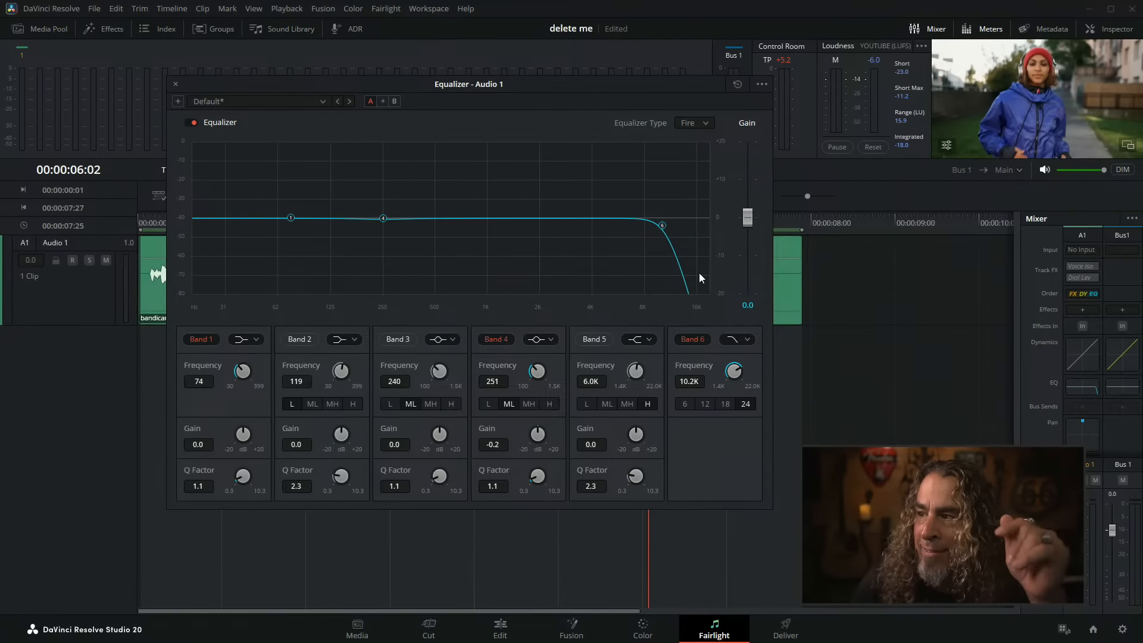
{"action": "left_click", "coordinate": [722, 402]}
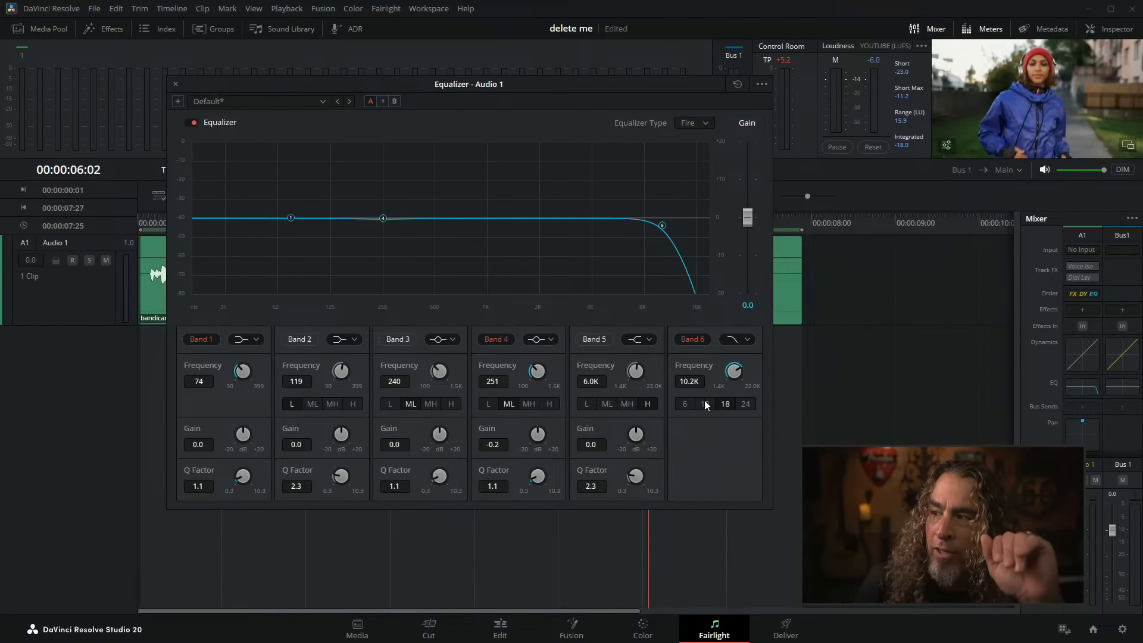
{"action": "left_click", "coordinate": [705, 402]}
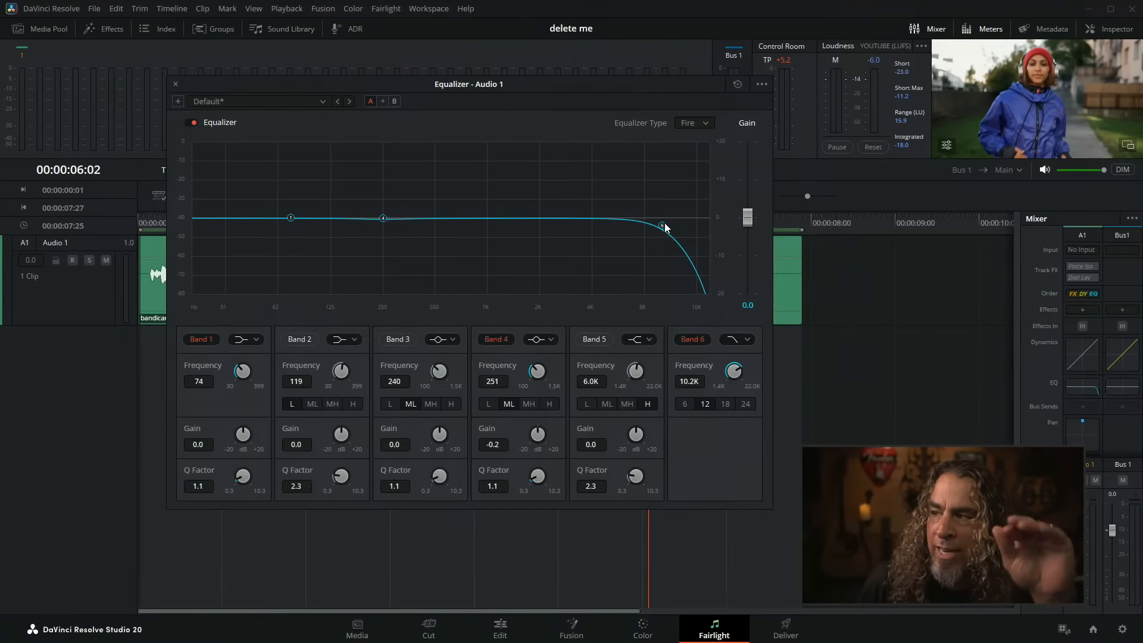
{"action": "left_click_drag", "start_coordinate": [662, 226], "coordinate": [613, 228]}
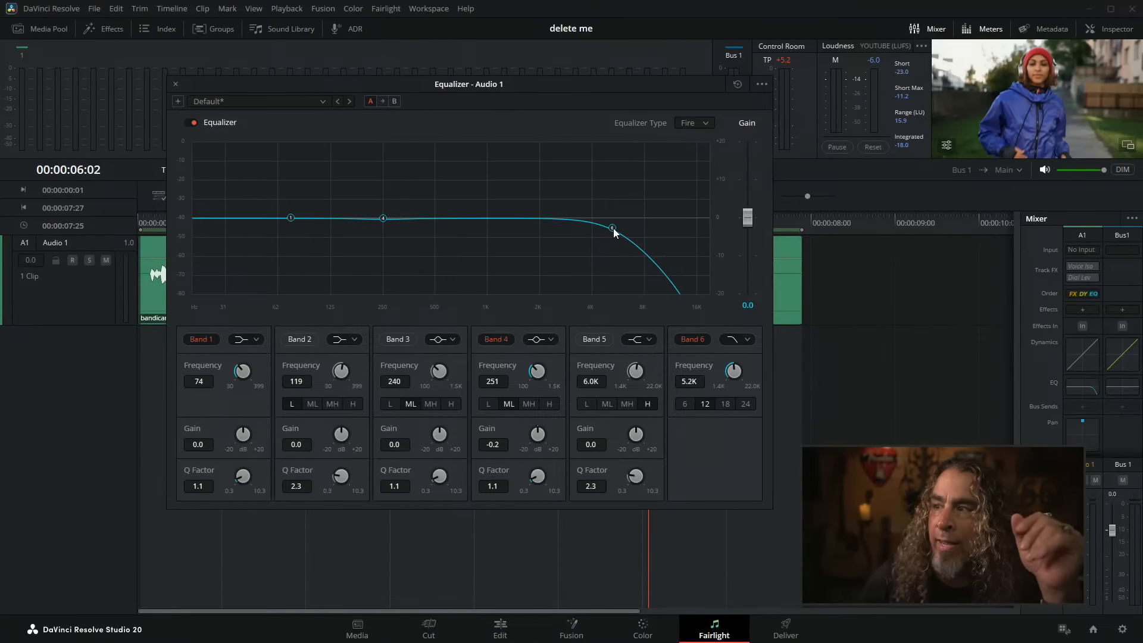
{"action": "left_click_drag", "start_coordinate": [613, 228], "coordinate": [699, 233]}
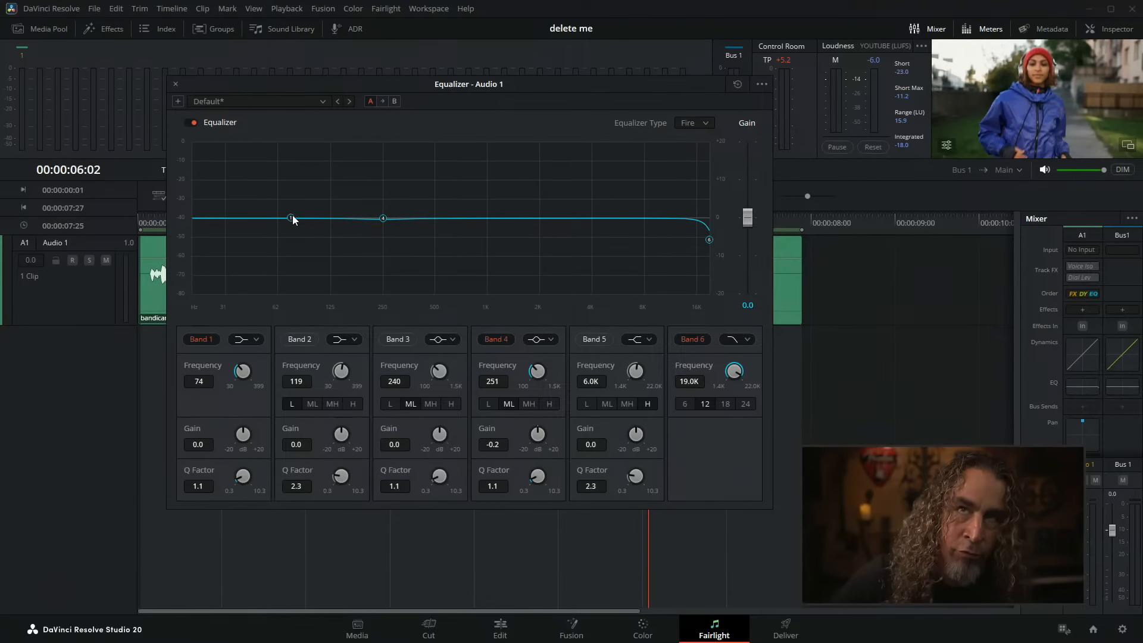
- Play the recording while sweeping Band 6's low-pass down to 100 Hz, and raise it through 618 Hz and 10.8 kHz before setting 8.8 kHz
{"action": "key", "text": "space"}
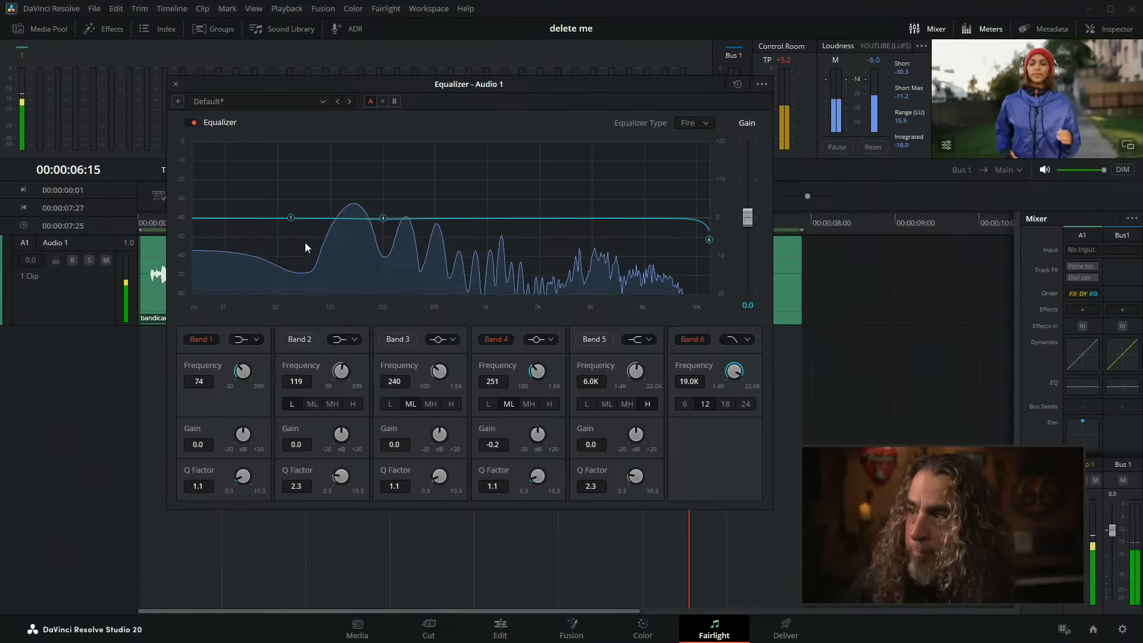
{"action": "left_click_drag", "start_coordinate": [707, 237], "coordinate": [314, 267]}
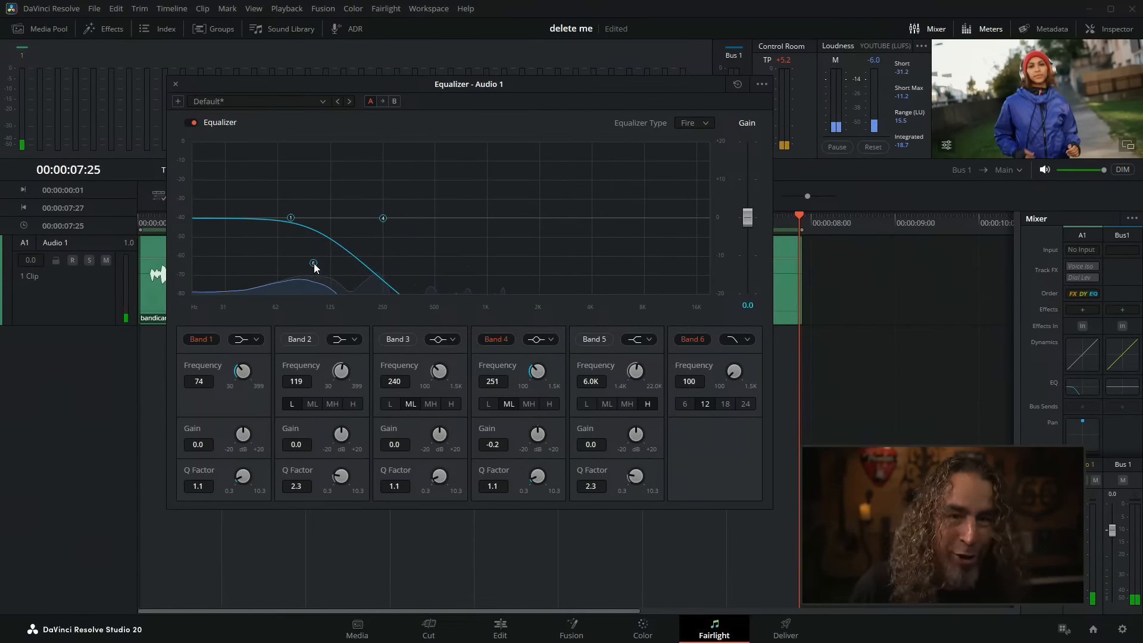
{"action": "left_click_drag", "start_coordinate": [313, 264], "coordinate": [451, 261]}
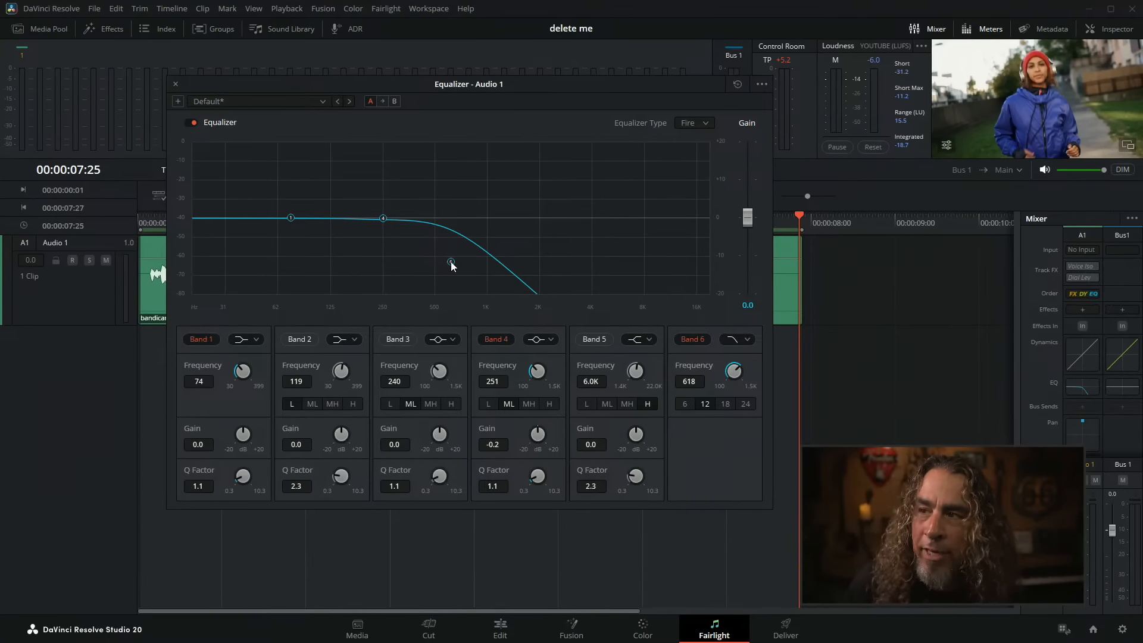
{"action": "left_click_drag", "start_coordinate": [452, 263], "coordinate": [667, 260]}
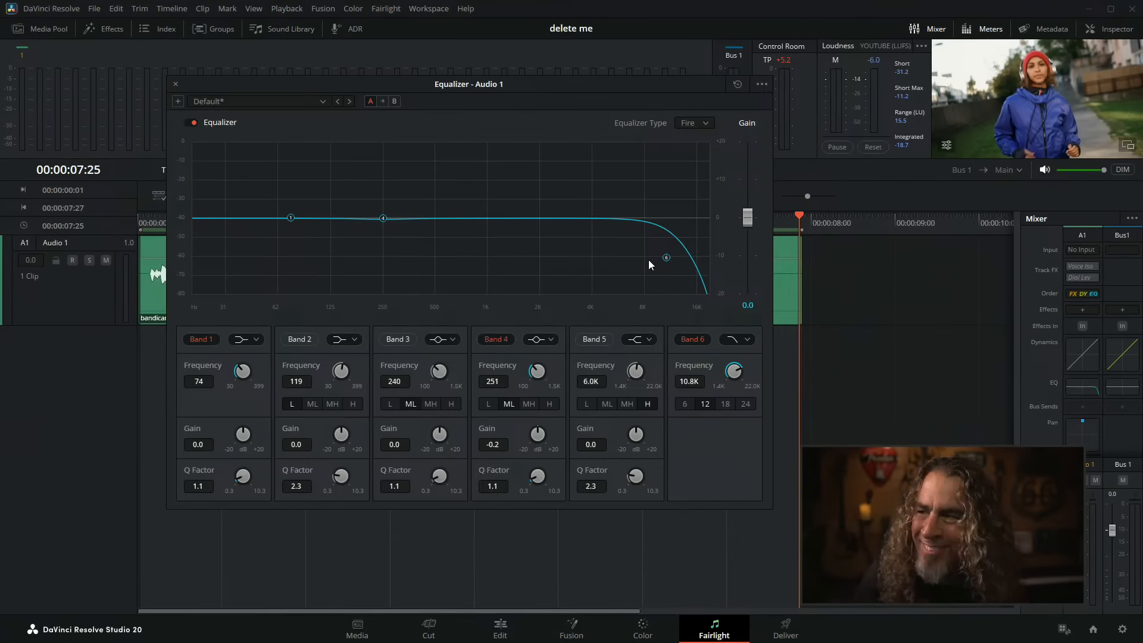
{"action": "left_click_drag", "start_coordinate": [668, 257], "coordinate": [652, 259]}
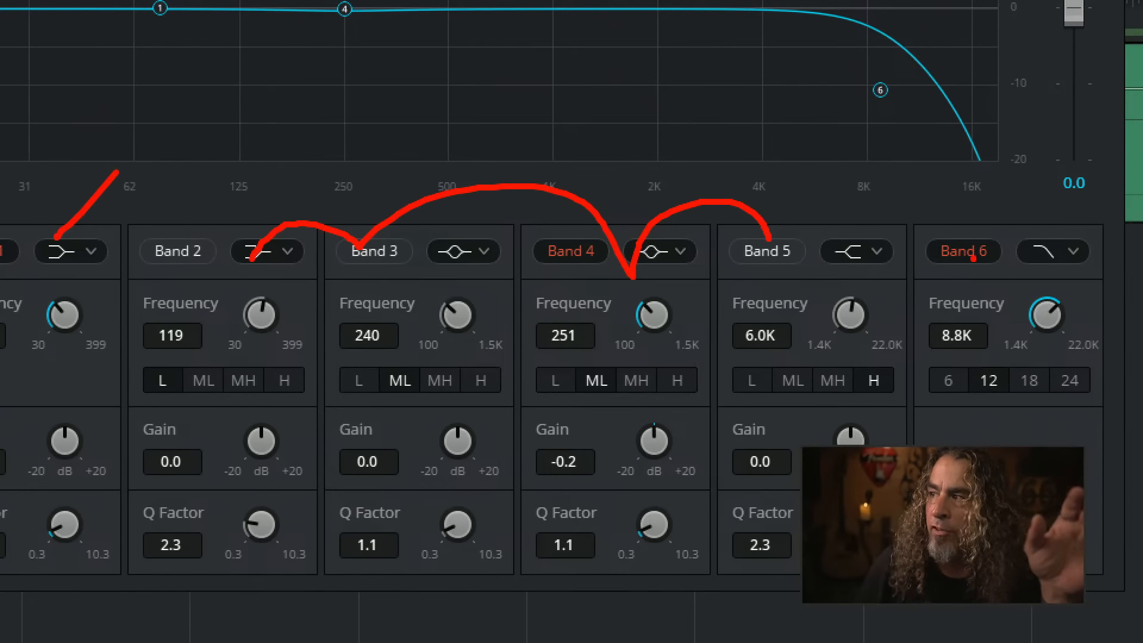
- Look over the filter shapes available for Band 6, and change it from low-pass to a bell filter
{"action": "left_click_drag", "start_coordinate": [974, 259], "coordinate": [972, 188]}
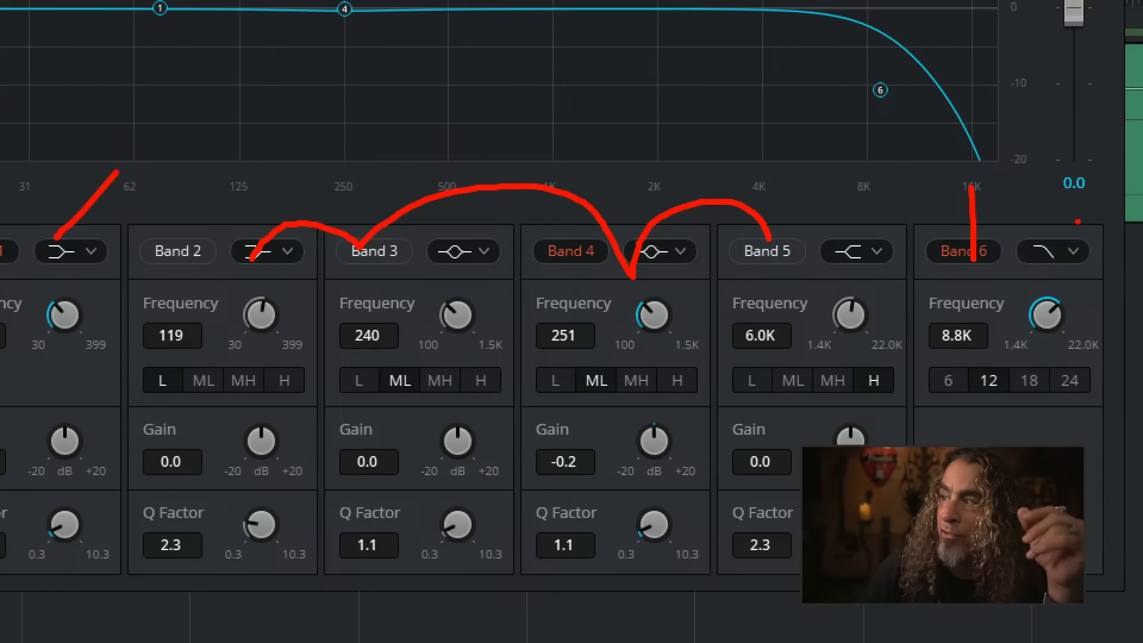
{"action": "mouse_move", "coordinate": [1078, 222]}
{"action": "left_mouse_down"}
{"action": "mouse_move", "coordinate": [1001, 319]}
{"action": "mouse_move", "coordinate": [1096, 232]}
{"action": "left_mouse_up"}
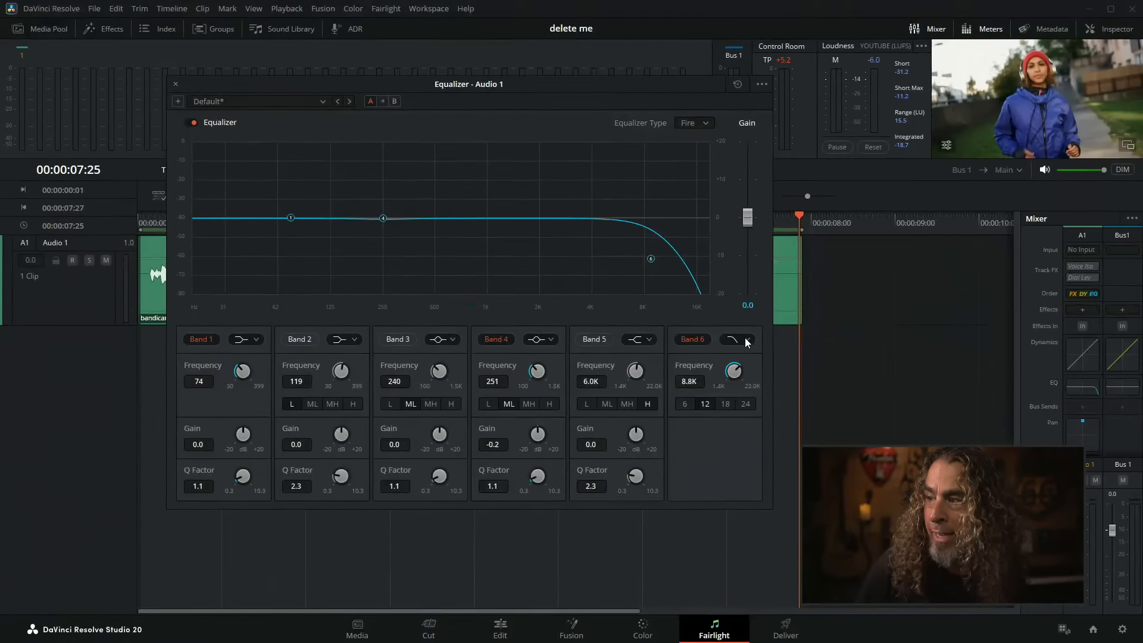
{"action": "left_click", "coordinate": [747, 340]}
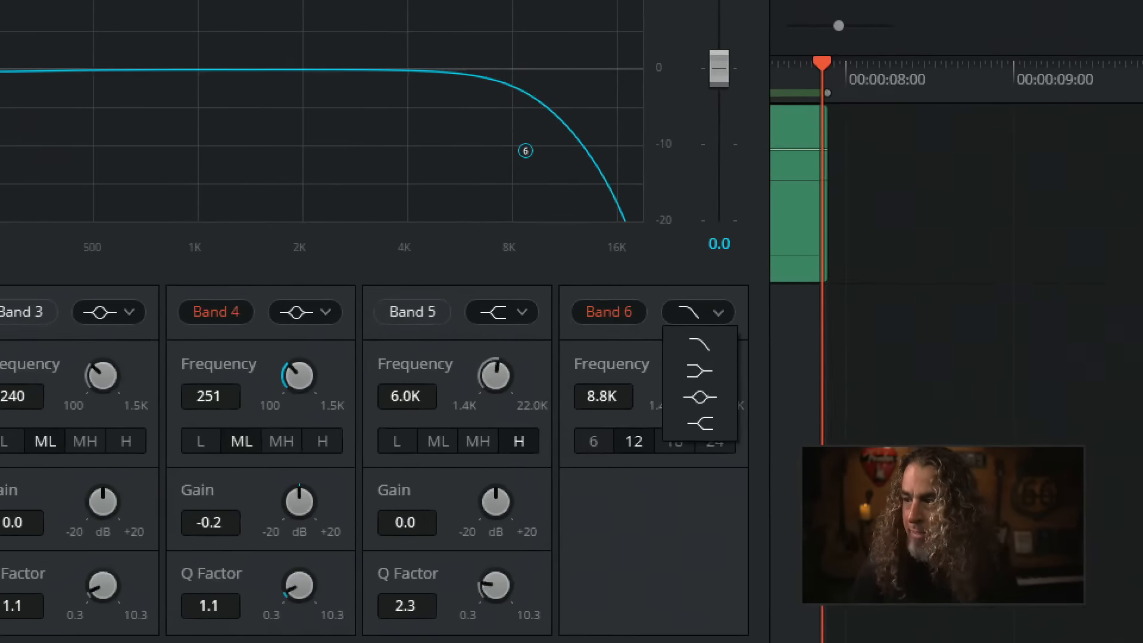
{"action": "mouse_move", "coordinate": [756, 328]}
{"action": "left_mouse_down"}
{"action": "mouse_move", "coordinate": [717, 330]}
{"action": "mouse_move", "coordinate": [766, 403]}
{"action": "left_mouse_up"}
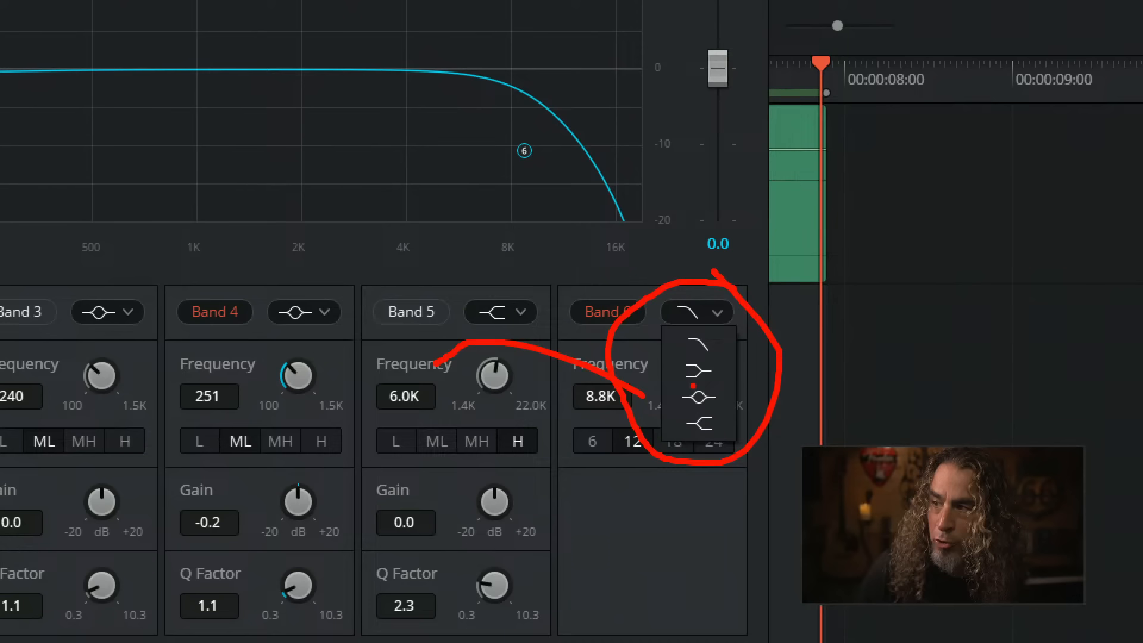
{"action": "key", "text": "Escape"}
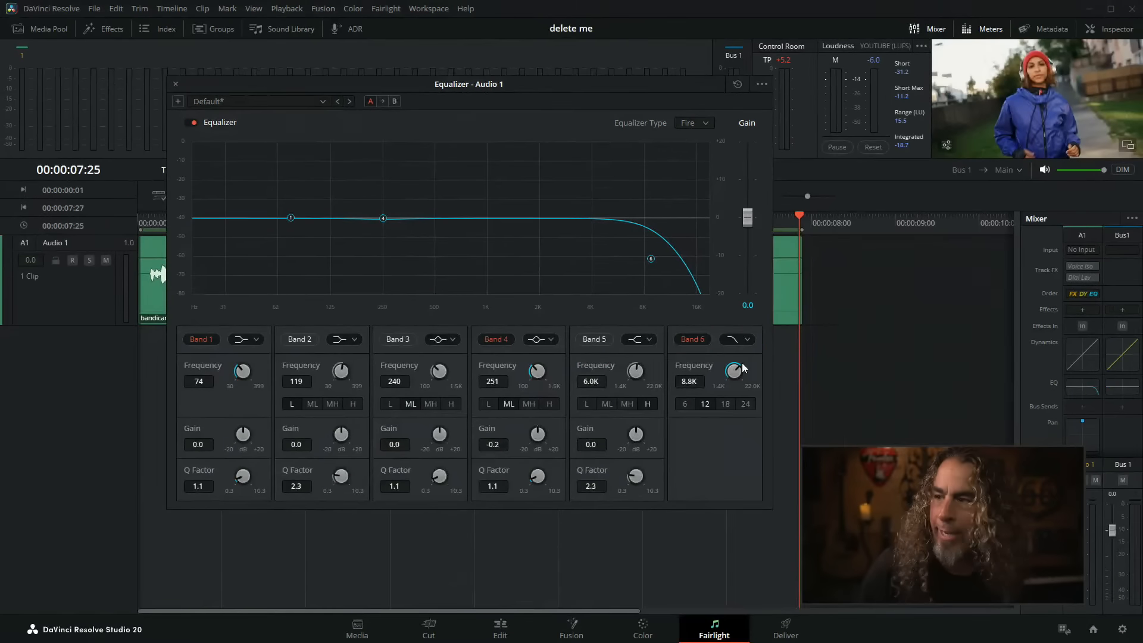
{"action": "left_click", "coordinate": [748, 340]}
{"action": "left_click", "coordinate": [741, 378]}
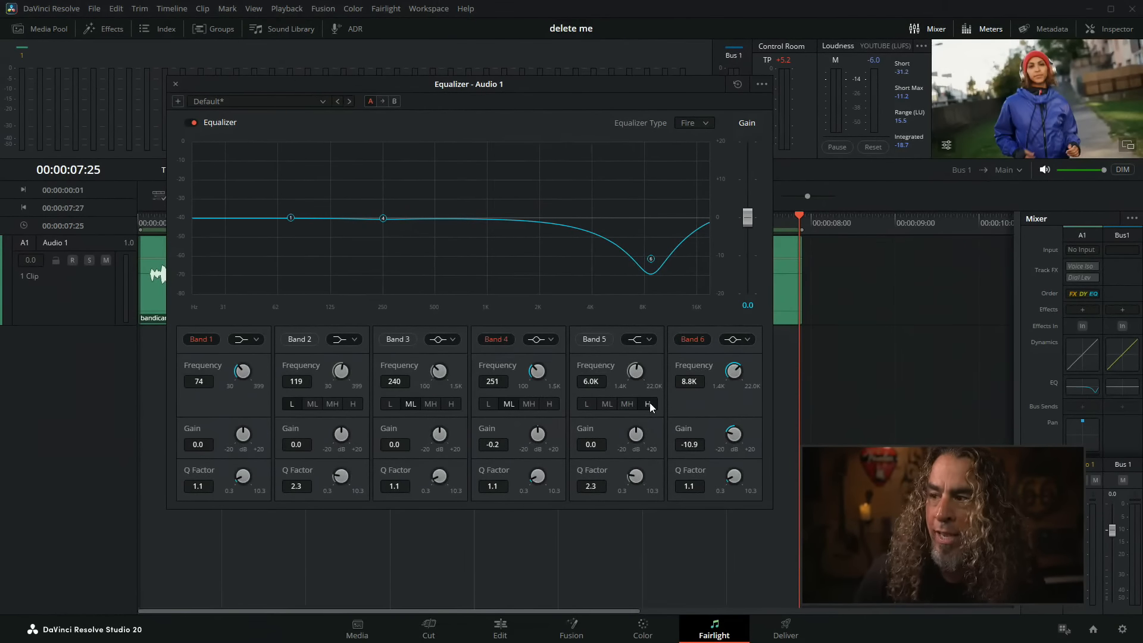
- Turn on Band 5 and turn off Band 6, move Band 5's shelf to 188 Hz with +1.4 dB gain, and set Band 6 to 6.4 kHz
{"action": "left_click", "coordinate": [602, 345]}
{"action": "left_click", "coordinate": [679, 338]}
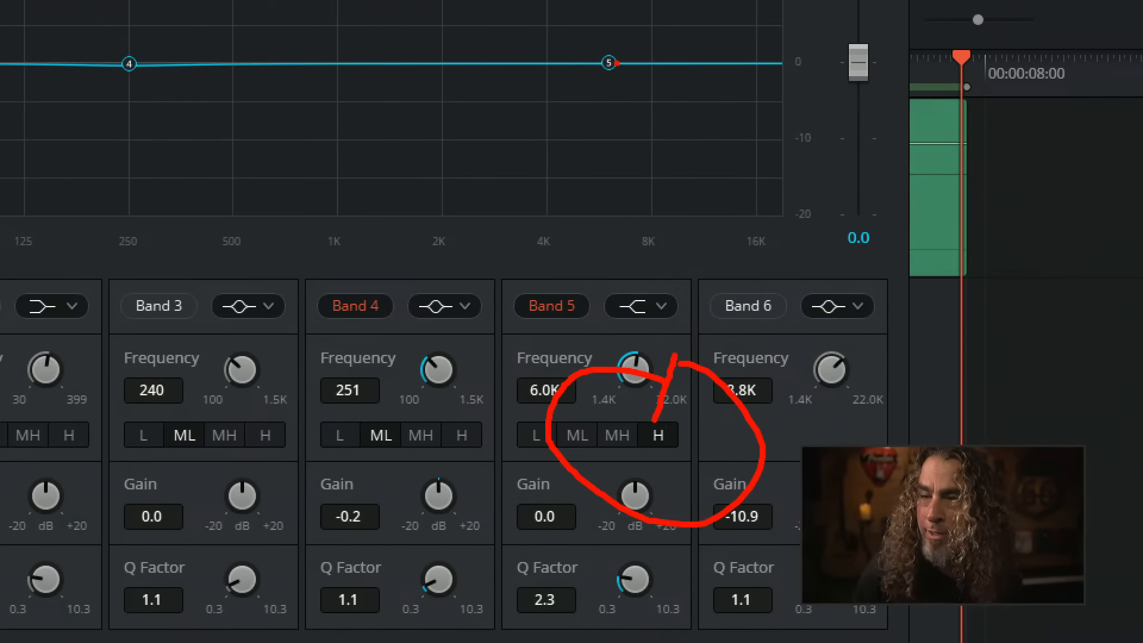
{"action": "key", "text": "Escape"}
{"action": "mouse_move", "coordinate": [627, 218]}
{"action": "left_mouse_down"}
{"action": "mouse_move", "coordinate": [610, 217]}
{"action": "mouse_move", "coordinate": [715, 220]}
{"action": "mouse_move", "coordinate": [353, 222]}
{"action": "mouse_move", "coordinate": [655, 217]}
{"action": "mouse_move", "coordinate": [459, 222]}
{"action": "mouse_move", "coordinate": [340, 209]}
{"action": "mouse_move", "coordinate": [361, 212]}
{"action": "left_mouse_up"}
{"action": "mouse_move", "coordinate": [730, 371]}
{"action": "left_mouse_down"}
{"action": "mouse_move", "coordinate": [740, 372]}
{"action": "mouse_move", "coordinate": [710, 368]}
{"action": "left_mouse_up"}
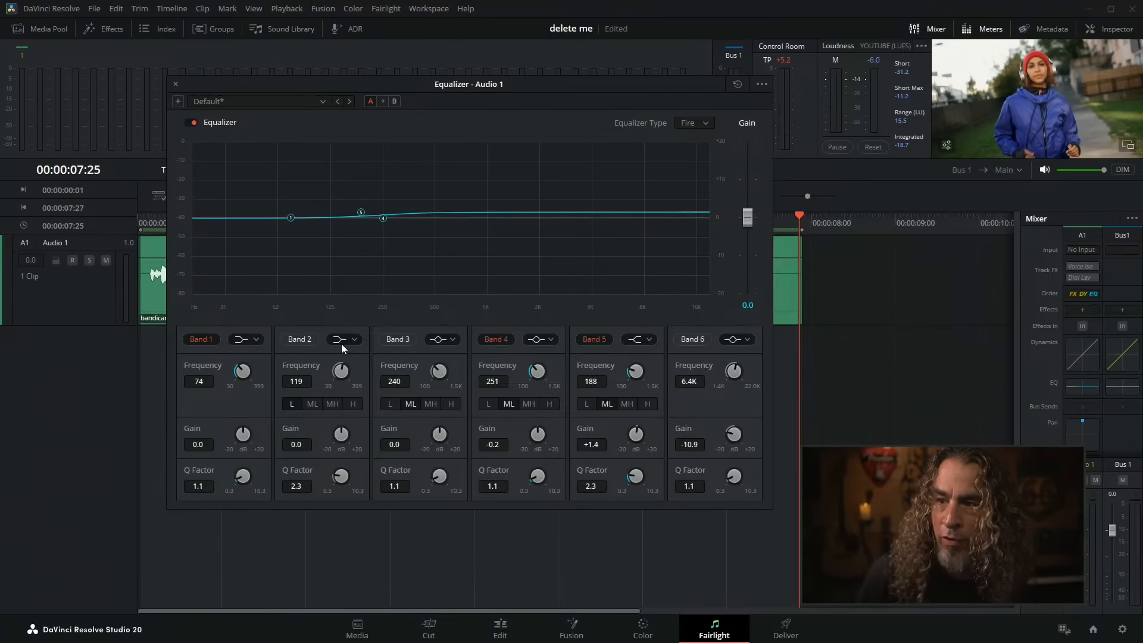
- Sweep Band 2's low shelf through 104 Hz and 259 Hz to 4.3 kHz at -7.6 dB, and raise Band 5's shelf to +16.8 dB at 215 Hz
{"action": "left_click_drag", "start_coordinate": [332, 373], "coordinate": [322, 373]}
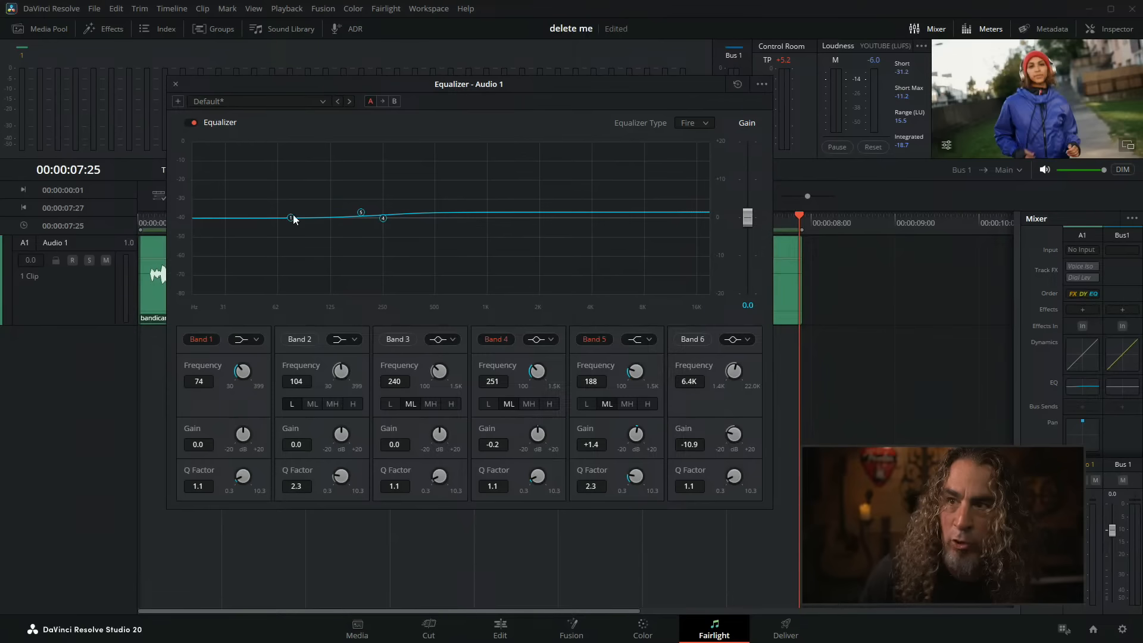
{"action": "left_click_drag", "start_coordinate": [316, 218], "coordinate": [386, 231]}
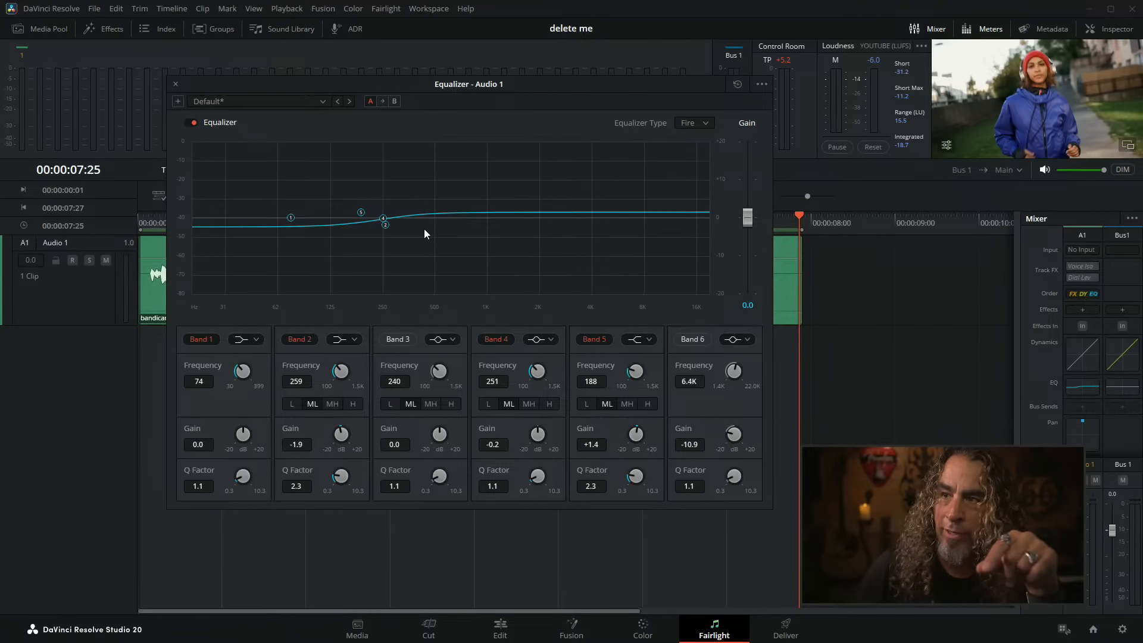
{"action": "left_click_drag", "start_coordinate": [385, 225], "coordinate": [597, 246]}
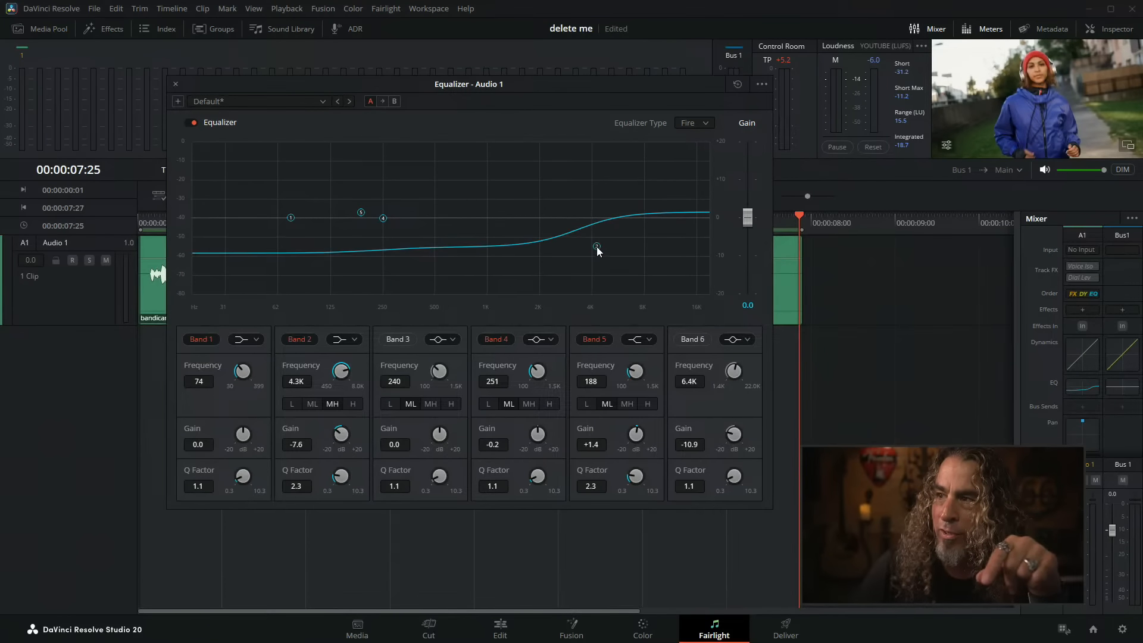
{"action": "left_click_drag", "start_coordinate": [361, 214], "coordinate": [371, 156]}
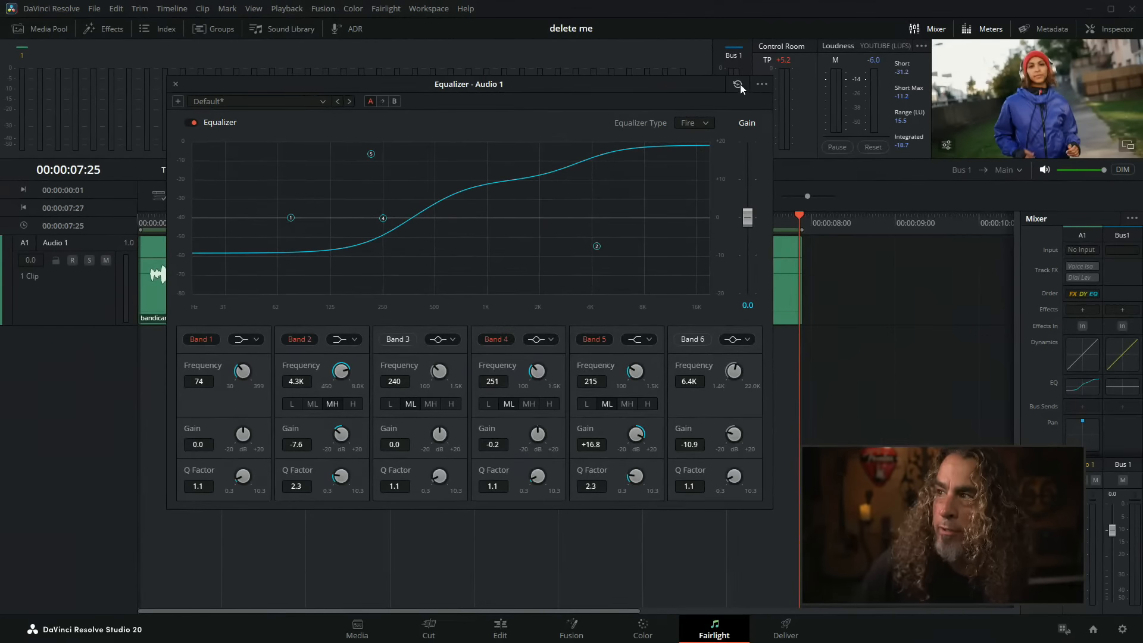
- Reset the equalizer, and turn on Band 1's high-pass at 74 Hz and Band 6's low-pass at 10.0 kHz
{"action": "left_click", "coordinate": [733, 79]}
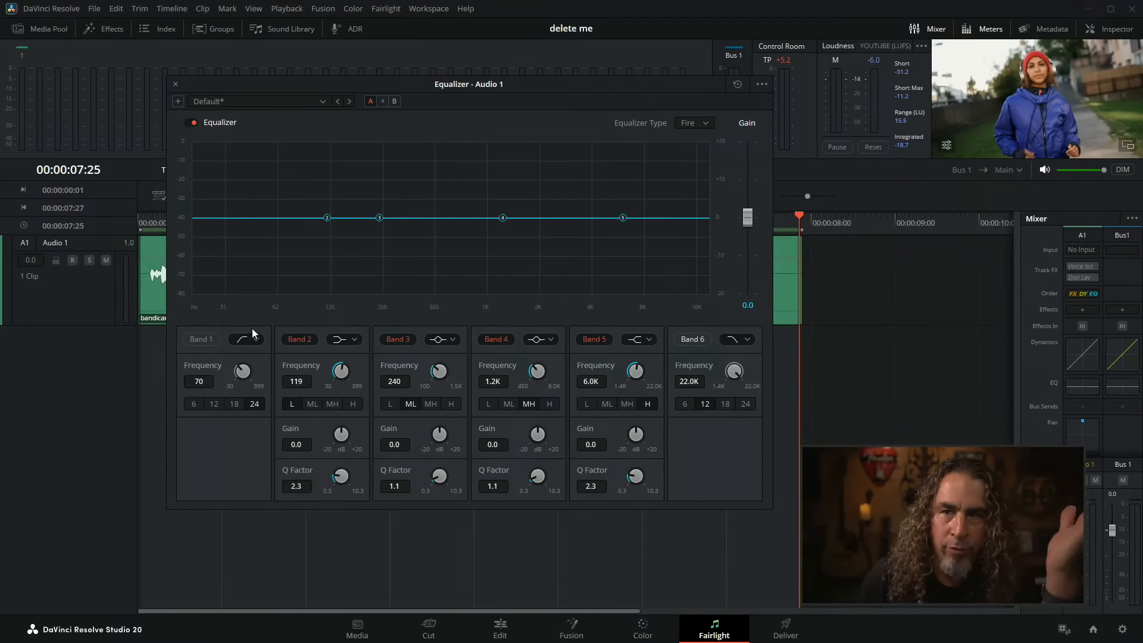
{"action": "left_click", "coordinate": [199, 340]}
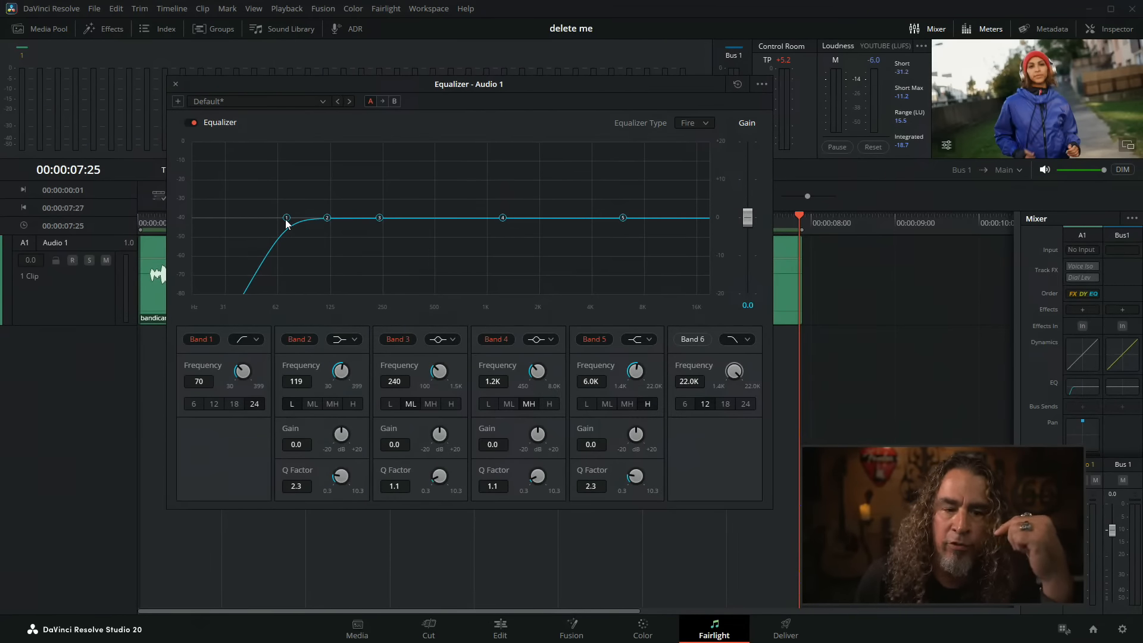
{"action": "mouse_move", "coordinate": [286, 221]}
{"action": "left_mouse_down"}
{"action": "mouse_move", "coordinate": [274, 222]}
{"action": "mouse_move", "coordinate": [290, 219]}
{"action": "left_mouse_up"}
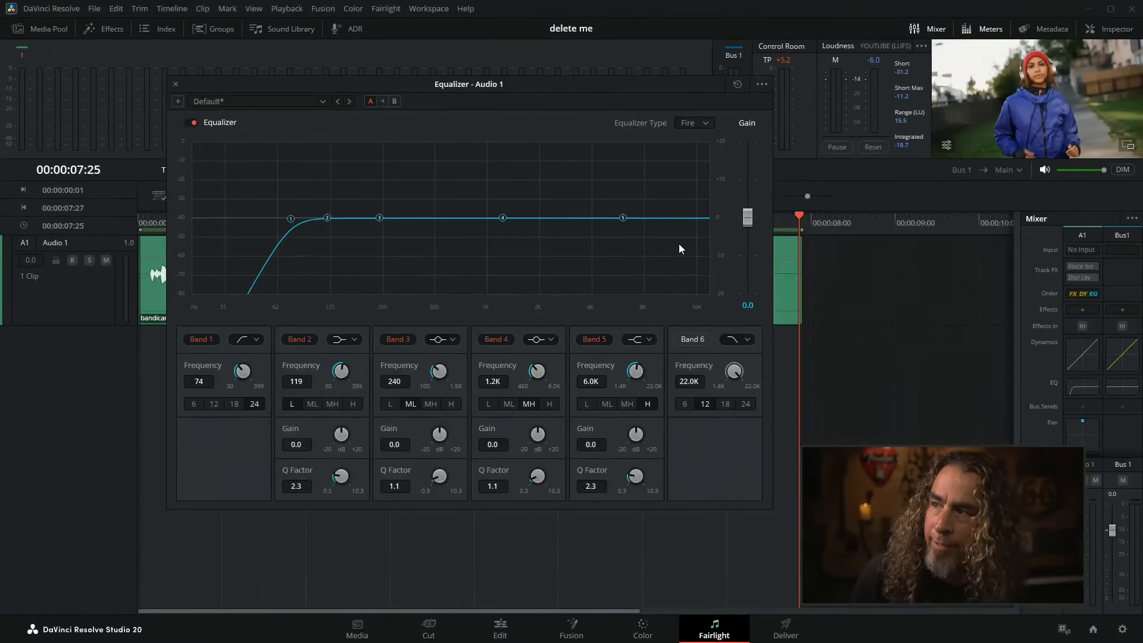
{"action": "left_click", "coordinate": [701, 339]}
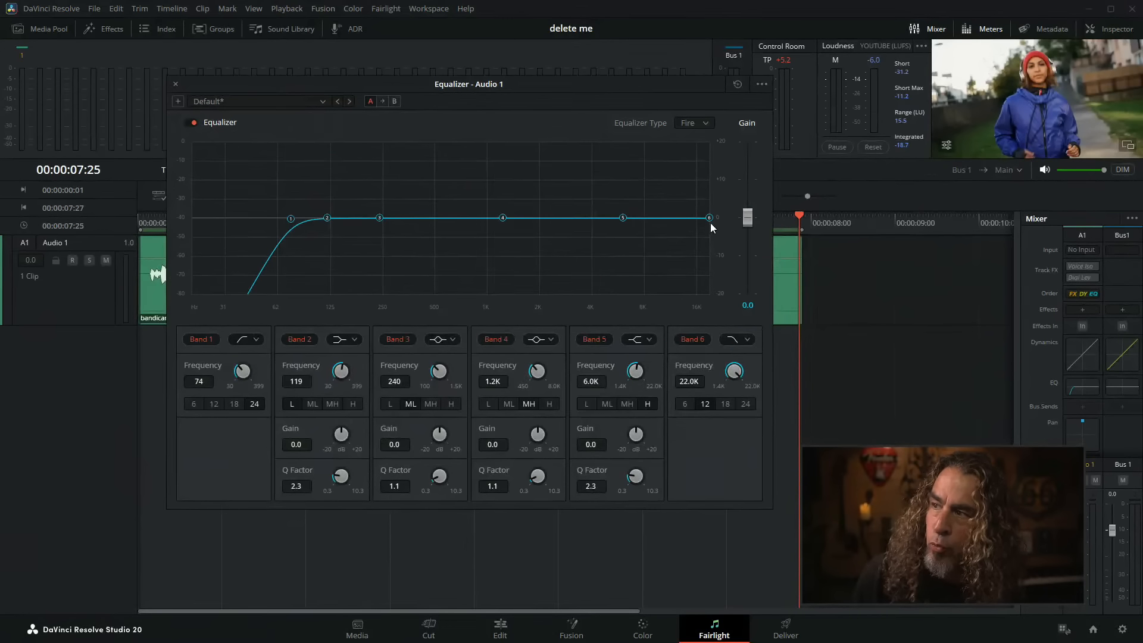
{"action": "left_click_drag", "start_coordinate": [710, 224], "coordinate": [665, 223]}
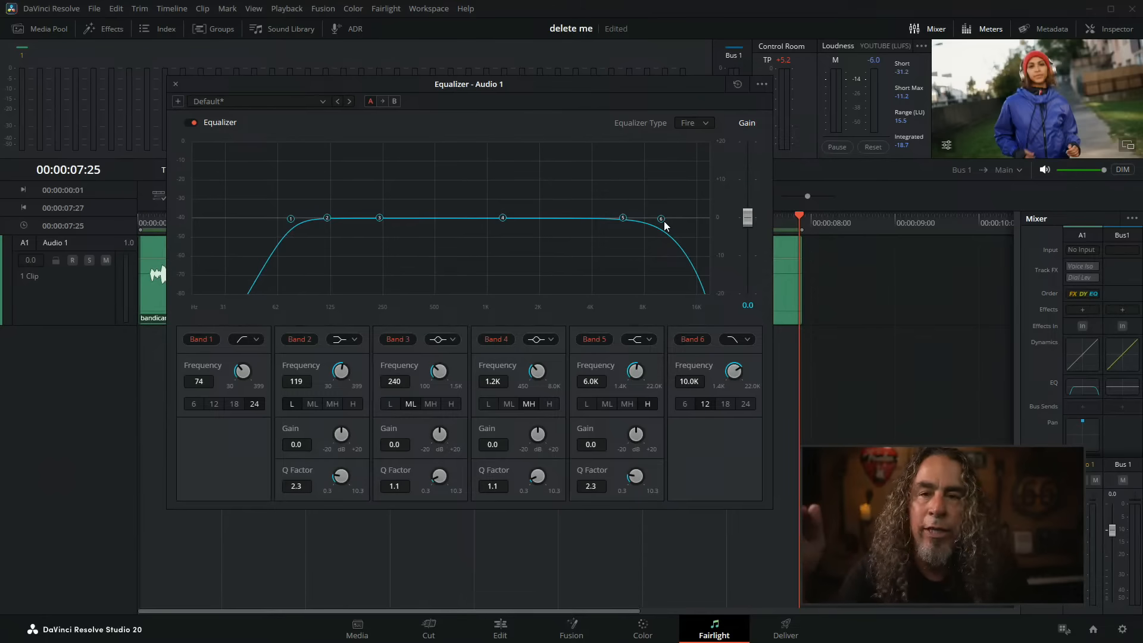
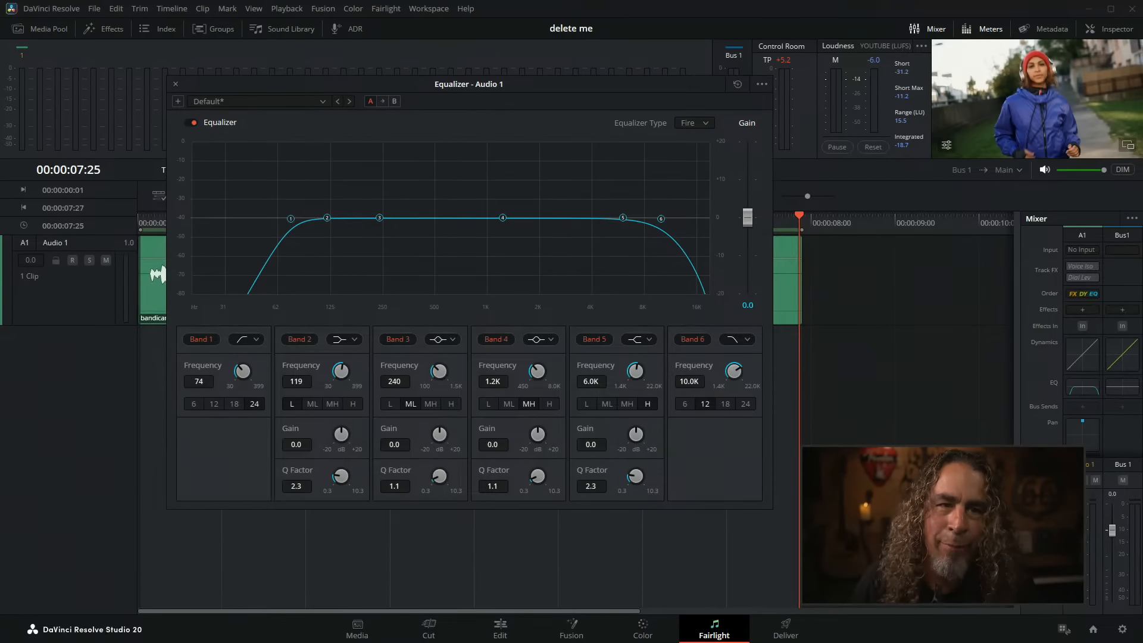
- Close and reopen the Audio 1 track equalizer, move its window lower, and look over the Earth, Air, Ice and Fire equalizer types
{"action": "key", "text": "Escape"}
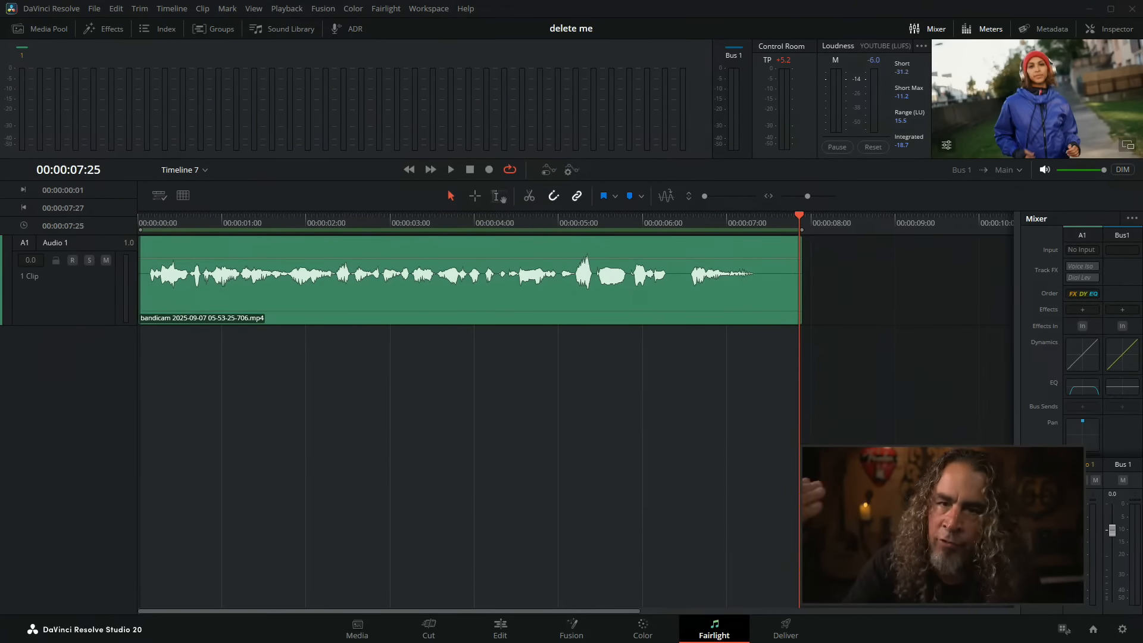
{"action": "scroll", "coordinate": [96, 506], "scroll_direction": "right", "scroll_amount": 2}
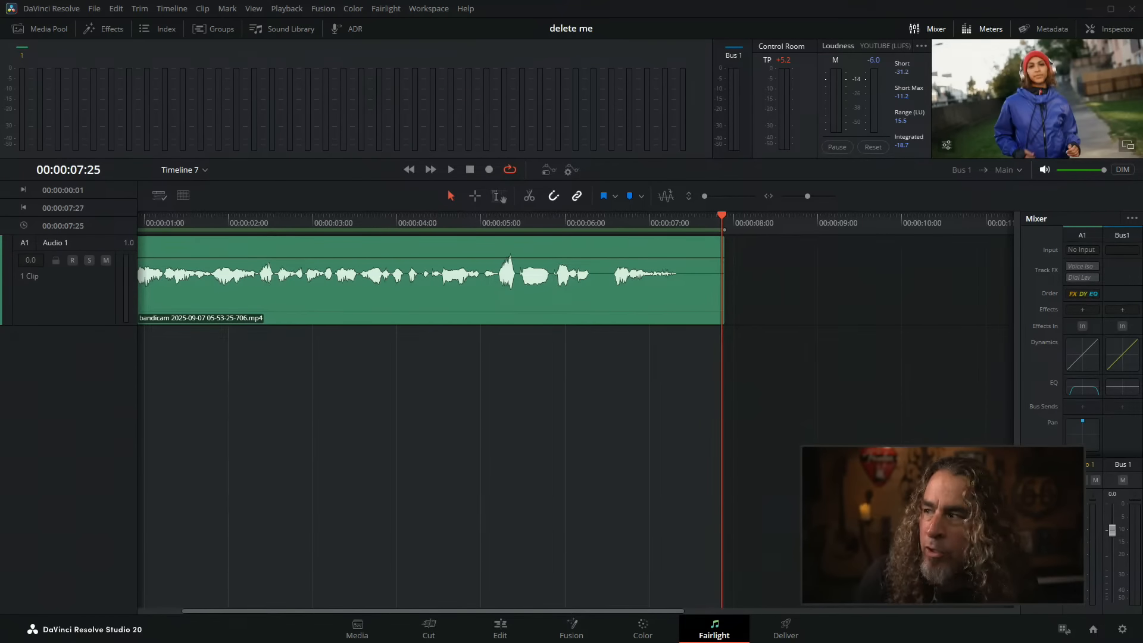
{"action": "left_click", "coordinate": [1084, 386]}
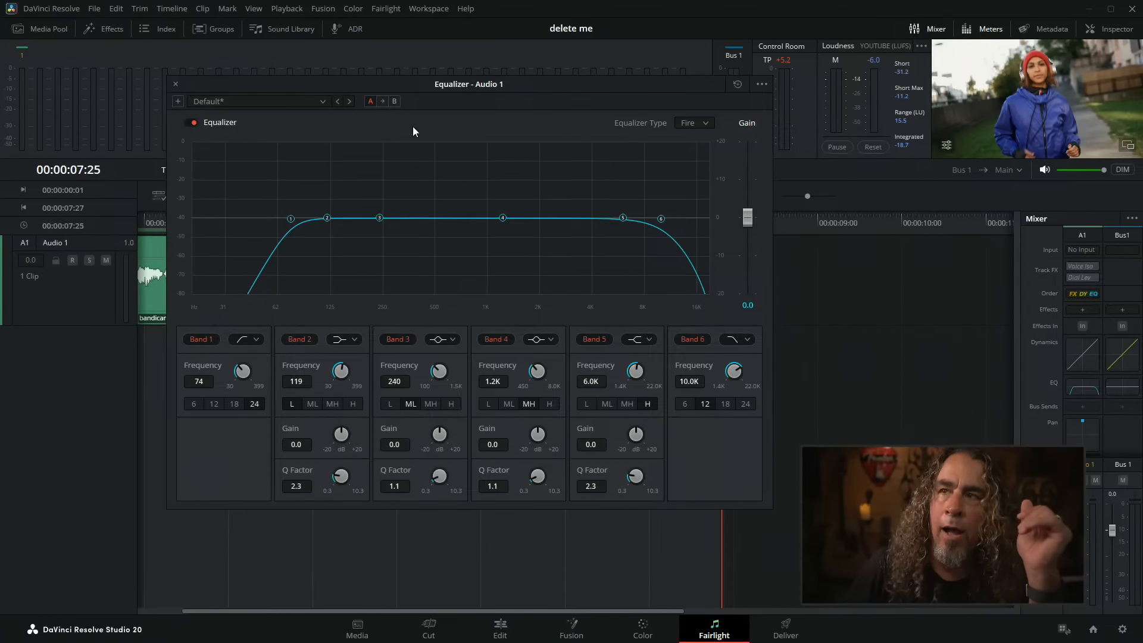
{"action": "left_click_drag", "start_coordinate": [503, 84], "coordinate": [521, 150]}
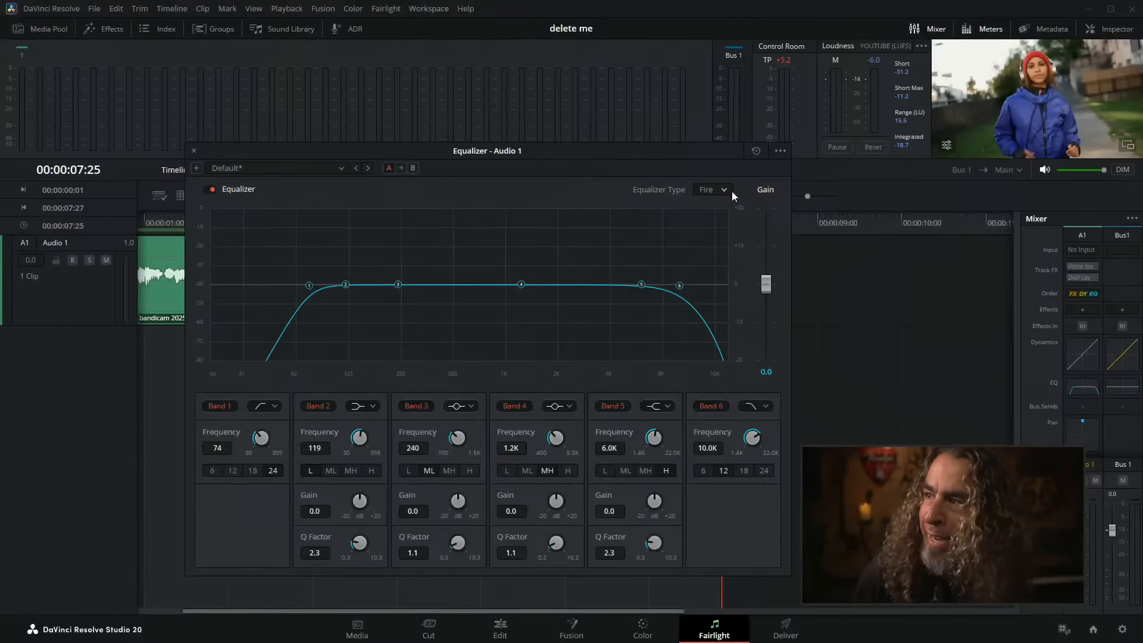
{"action": "left_click", "coordinate": [678, 191]}
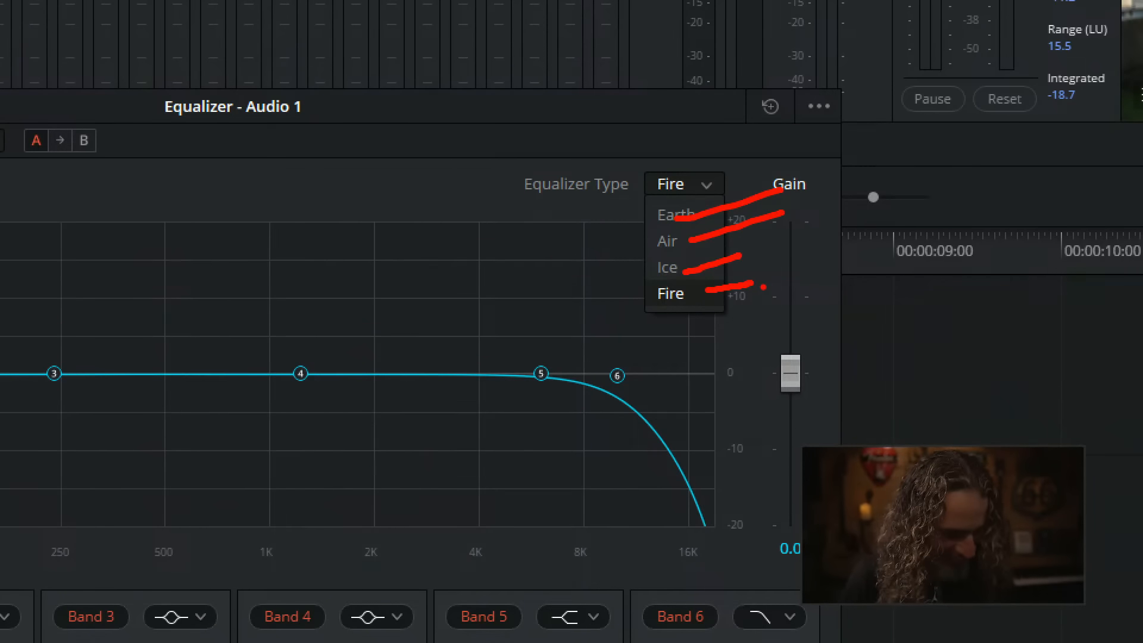
{"action": "key", "text": "Escape"}
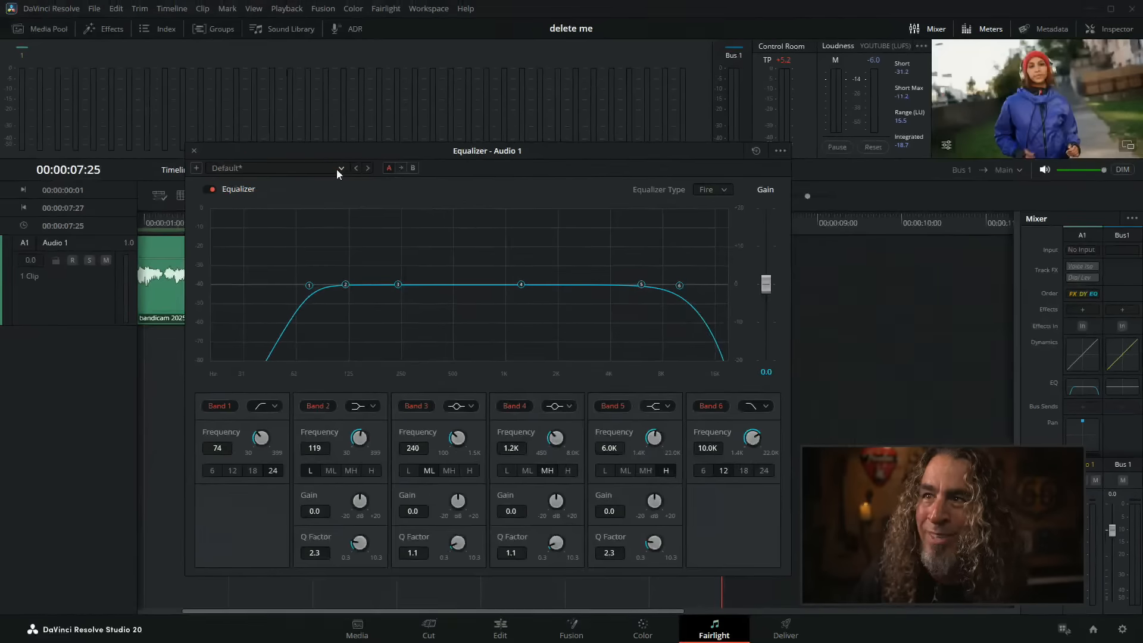
- Look over the equalizer presets and load the Dialog - Male lav finisher preset
{"action": "left_click", "coordinate": [344, 170]}
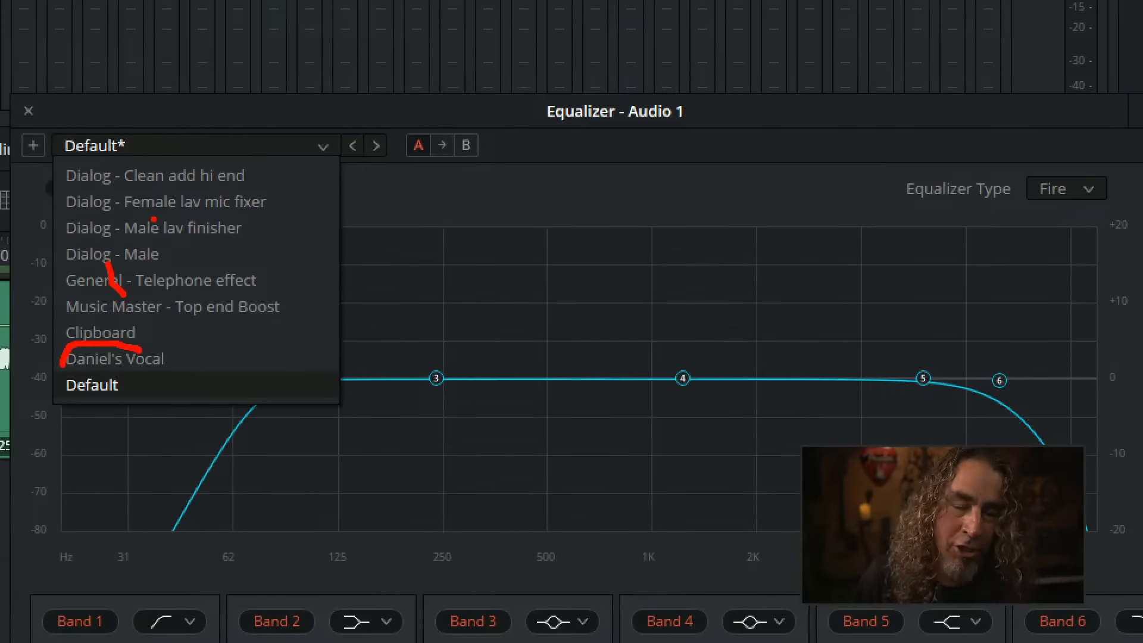
{"action": "key", "text": "Escape"}
{"action": "left_click", "coordinate": [273, 169]}
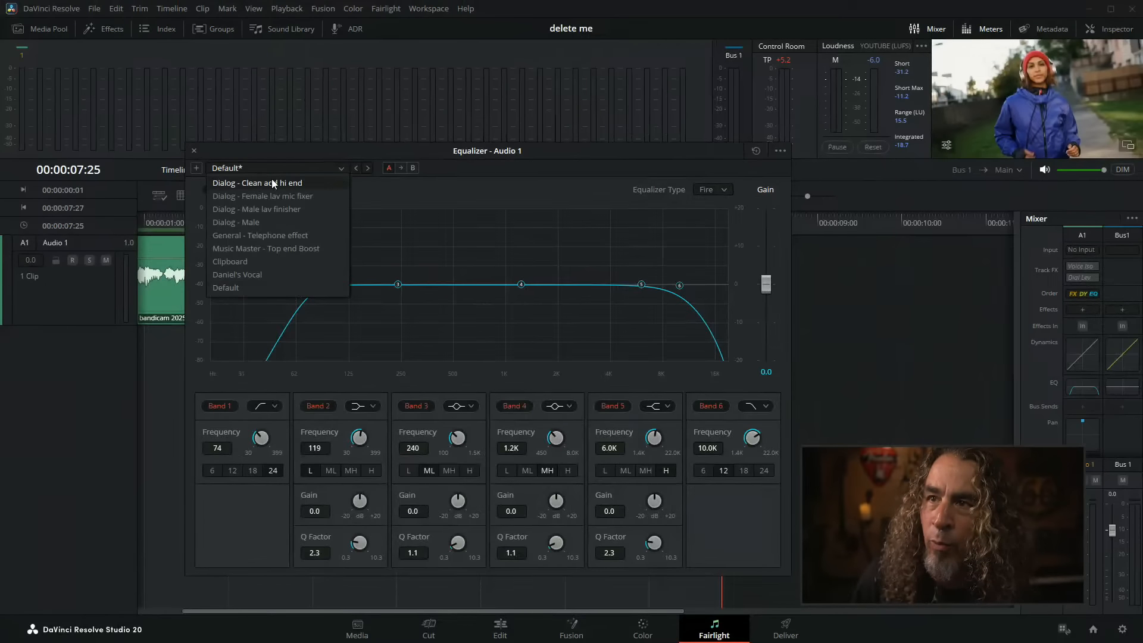
{"action": "left_click", "coordinate": [270, 209]}
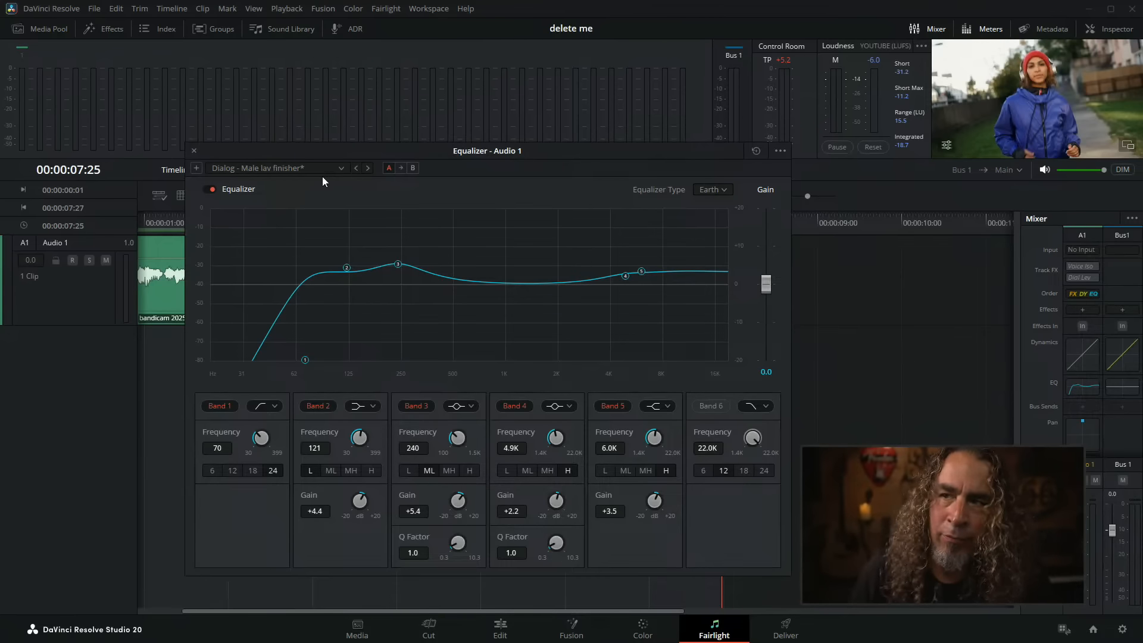
- Examine the preset's curve around Bands 2 and 3 in the low frequencies and around Bands 4 and 5 in the highs
{"action": "key", "text": "ctrl+1"}
{"action": "left_click", "coordinate": [397, 257]}
{"action": "mouse_move", "coordinate": [403, 239]}
{"action": "left_mouse_down"}
{"action": "mouse_move", "coordinate": [259, 247]}
{"action": "mouse_move", "coordinate": [253, 295]}
{"action": "mouse_move", "coordinate": [355, 347]}
{"action": "mouse_move", "coordinate": [468, 314]}
{"action": "mouse_move", "coordinate": [411, 215]}
{"action": "left_mouse_up"}
{"action": "mouse_move", "coordinate": [333, 367]}
{"action": "left_mouse_down"}
{"action": "mouse_move", "coordinate": [326, 461]}
{"action": "mouse_move", "coordinate": [404, 426]}
{"action": "left_mouse_up"}
{"action": "left_click_drag", "start_coordinate": [377, 387], "coordinate": [404, 427]}
{"action": "mouse_move", "coordinate": [366, 380]}
{"action": "left_mouse_down"}
{"action": "mouse_move", "coordinate": [392, 293]}
{"action": "mouse_move", "coordinate": [405, 315]}
{"action": "left_mouse_up"}
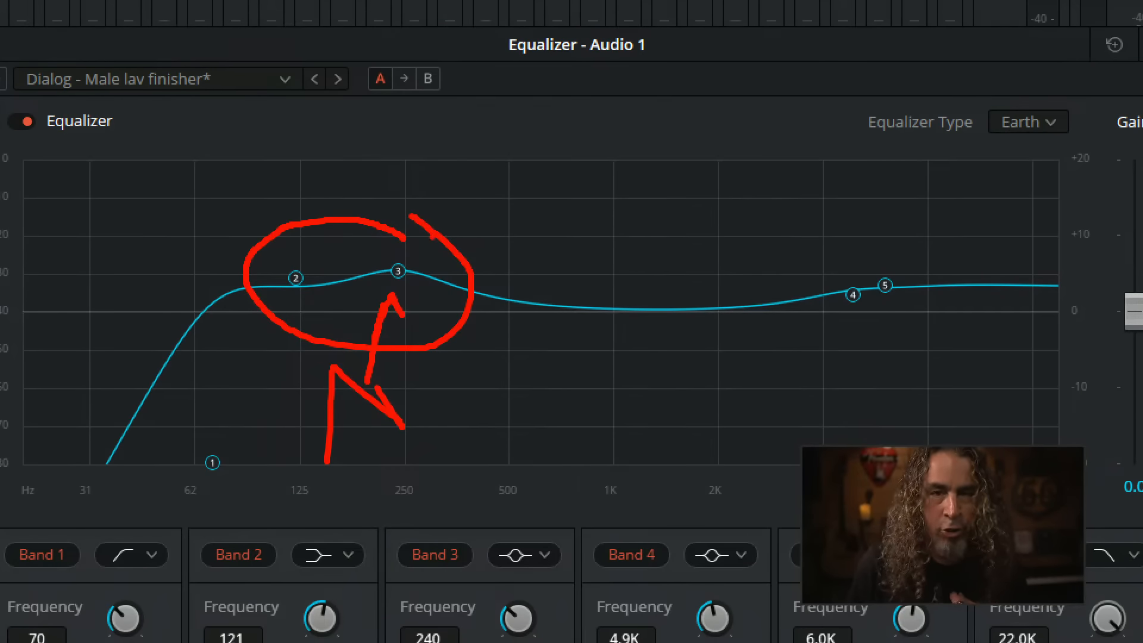
{"action": "mouse_move", "coordinate": [417, 219]}
{"action": "left_mouse_down"}
{"action": "mouse_move", "coordinate": [325, 230]}
{"action": "mouse_move", "coordinate": [429, 314]}
{"action": "mouse_move", "coordinate": [404, 220]}
{"action": "left_mouse_up"}
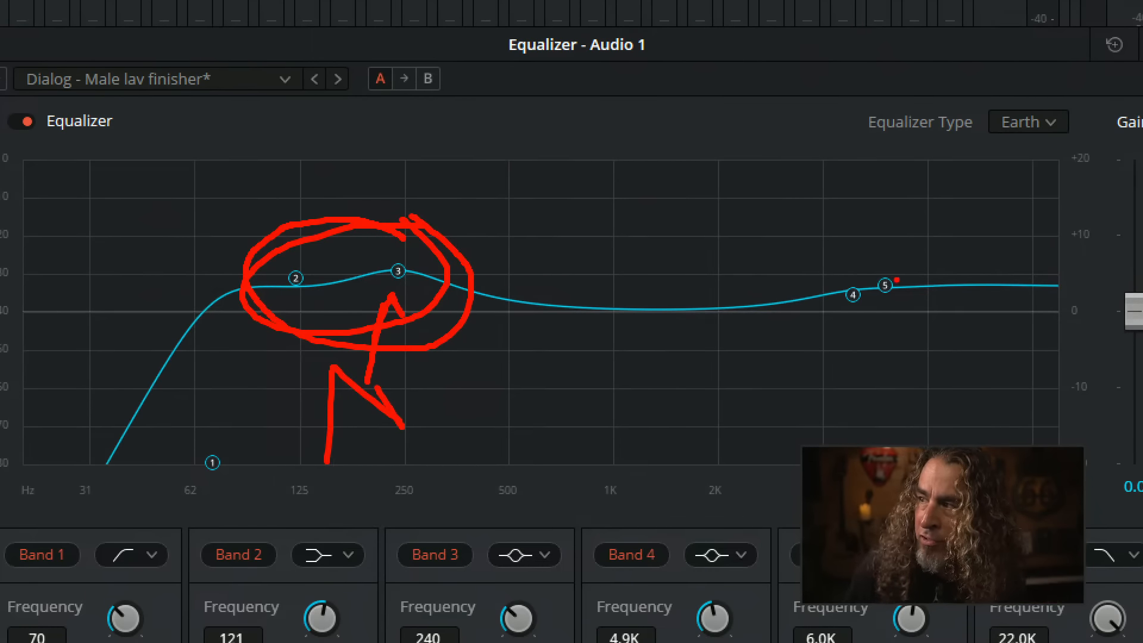
{"action": "mouse_move", "coordinate": [906, 251]}
{"action": "left_mouse_down"}
{"action": "mouse_move", "coordinate": [871, 251]}
{"action": "mouse_move", "coordinate": [801, 303]}
{"action": "mouse_move", "coordinate": [906, 323]}
{"action": "mouse_move", "coordinate": [894, 246]}
{"action": "left_mouse_up"}
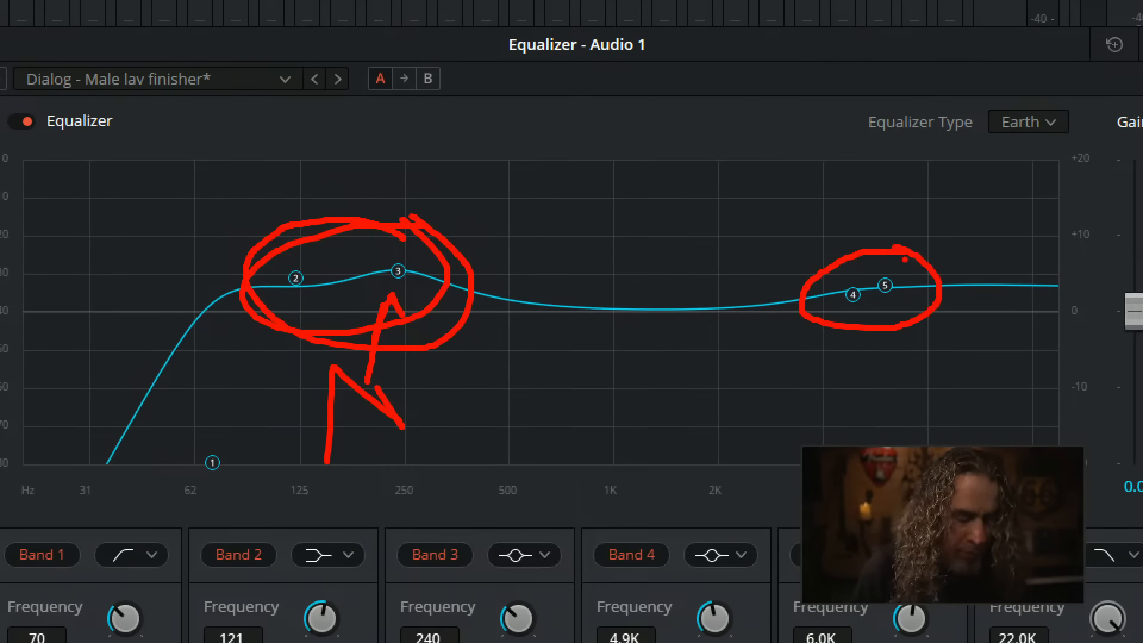
- Compare the preset's curve under the Fire, Earth, Air and Ice equalizer types, ending on Earth
{"action": "key", "text": "Escape"}
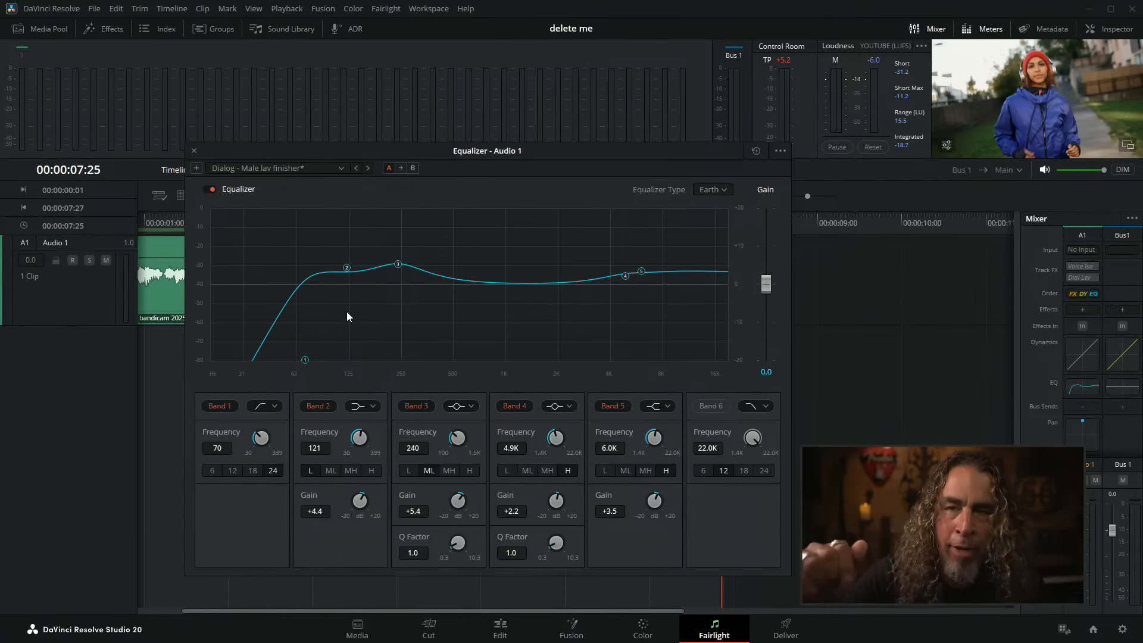
{"action": "left_click", "coordinate": [718, 193]}
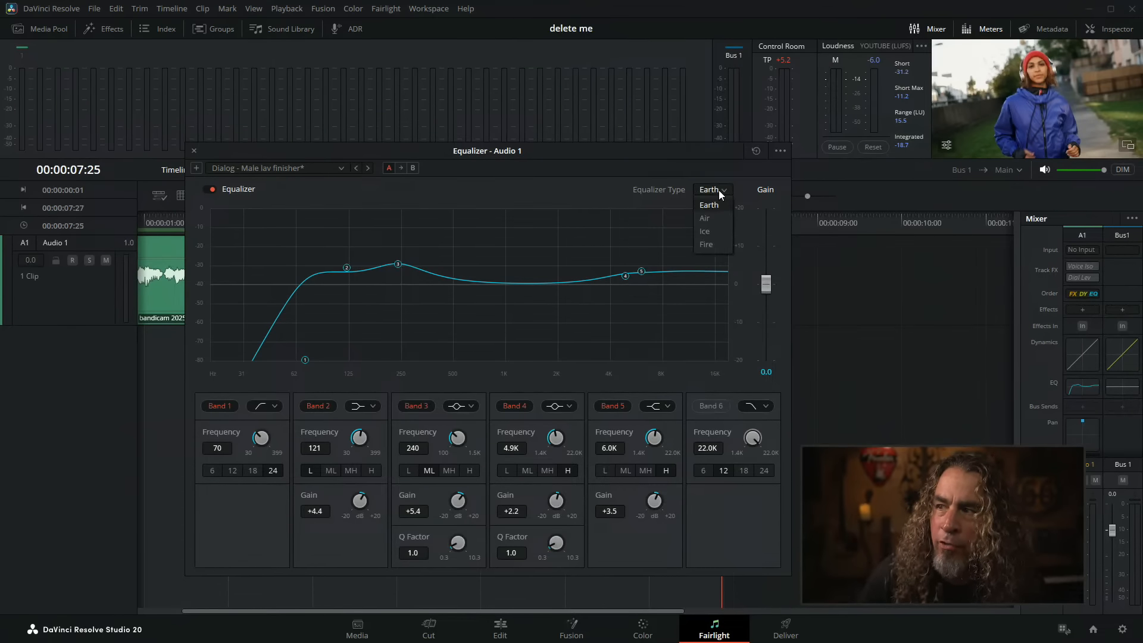
{"action": "left_click", "coordinate": [724, 246]}
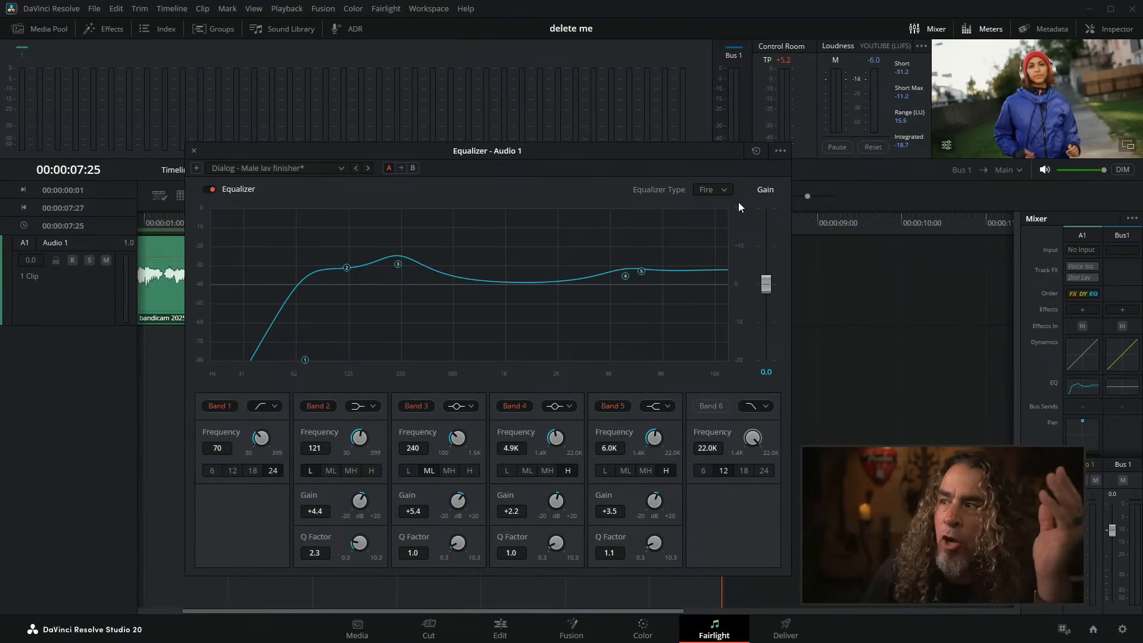
{"action": "left_click", "coordinate": [723, 188]}
{"action": "left_click", "coordinate": [720, 204]}
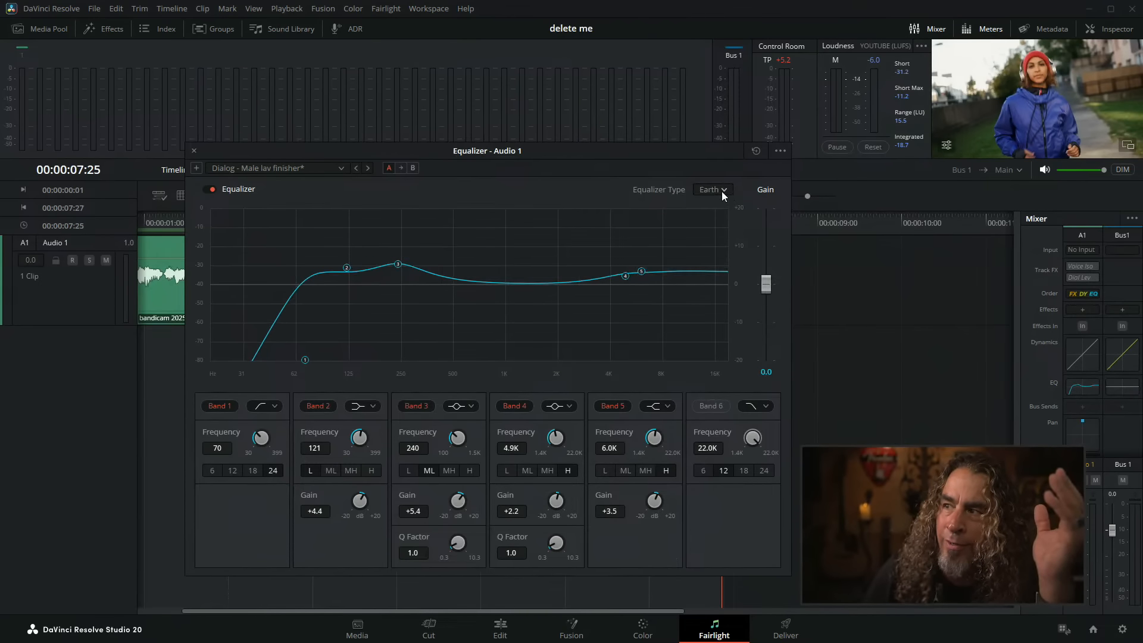
{"action": "left_click", "coordinate": [722, 191]}
{"action": "left_click", "coordinate": [718, 216]}
{"action": "left_click", "coordinate": [722, 192]}
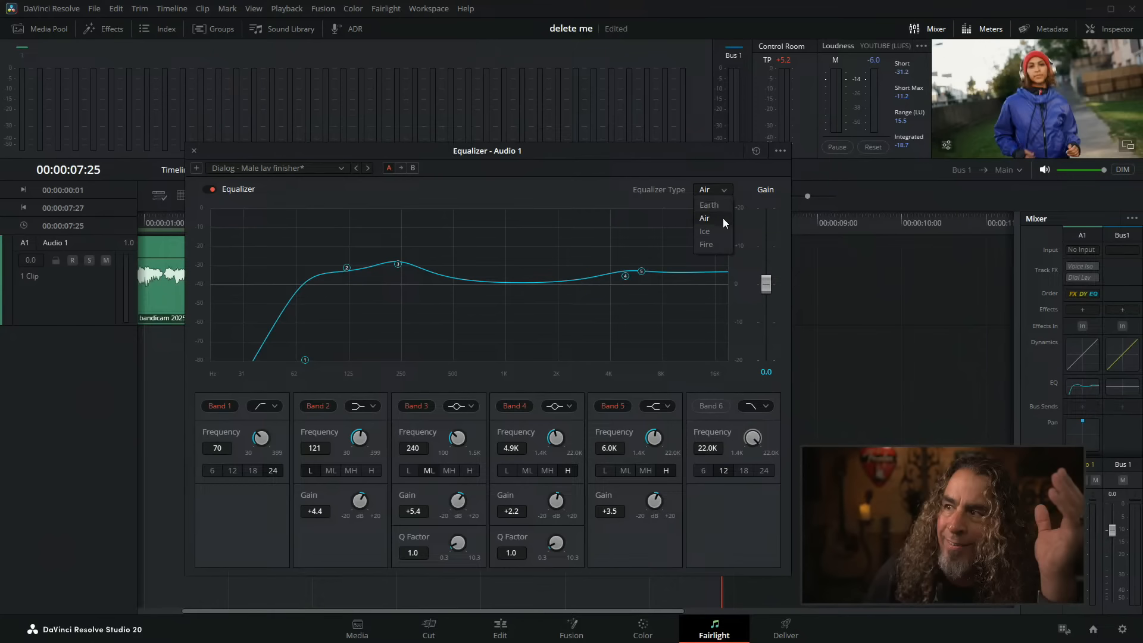
{"action": "left_click", "coordinate": [723, 230]}
{"action": "left_click", "coordinate": [724, 187]}
{"action": "left_click", "coordinate": [717, 244]}
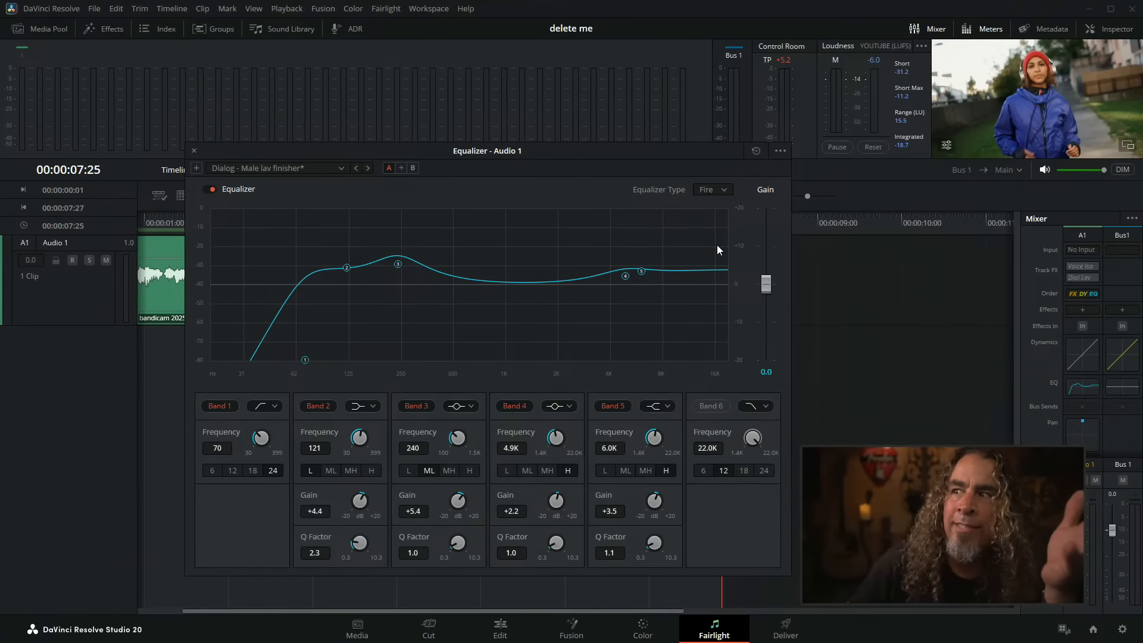
{"action": "left_click", "coordinate": [722, 192]}
{"action": "left_click", "coordinate": [724, 208]}
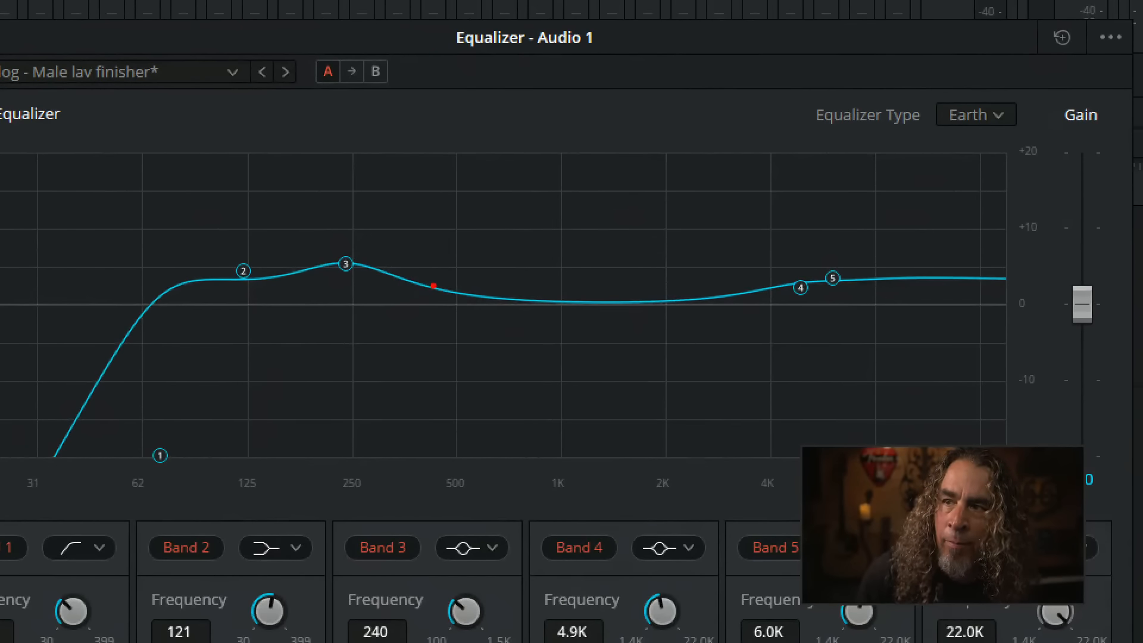
- Examine the curve around Band 3 and set the equalizer type to Fire
{"action": "mouse_move", "coordinate": [433, 286]}
{"action": "left_mouse_down"}
{"action": "mouse_move", "coordinate": [347, 254]}
{"action": "mouse_move", "coordinate": [251, 275]}
{"action": "mouse_move", "coordinate": [336, 213]}
{"action": "mouse_move", "coordinate": [385, 230]}
{"action": "mouse_move", "coordinate": [421, 265]}
{"action": "left_mouse_up"}
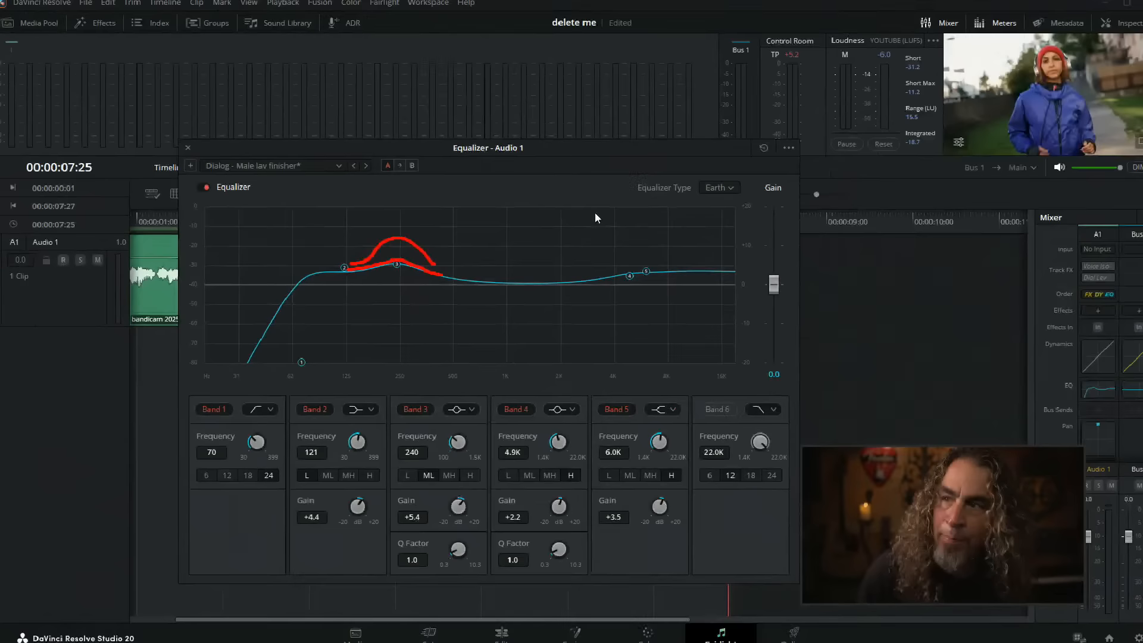
{"action": "left_click", "coordinate": [718, 188]}
{"action": "left_click", "coordinate": [720, 241]}
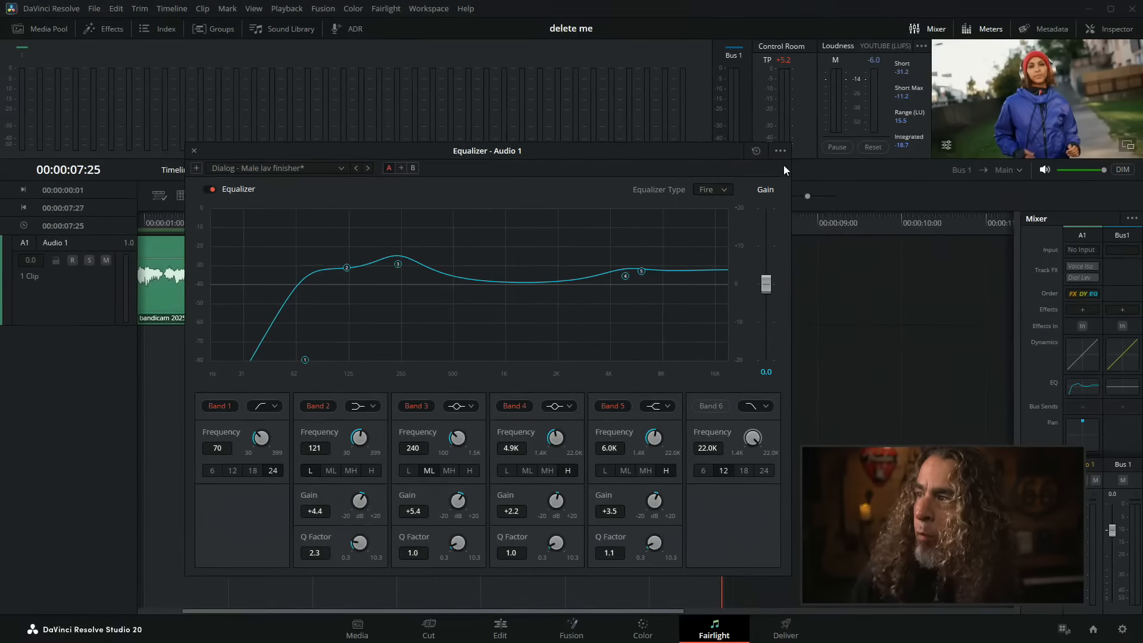
- Look over the equalizer's Copy and Paste options, and close the Audio 1 equalizer
{"action": "left_click", "coordinate": [717, 137]}
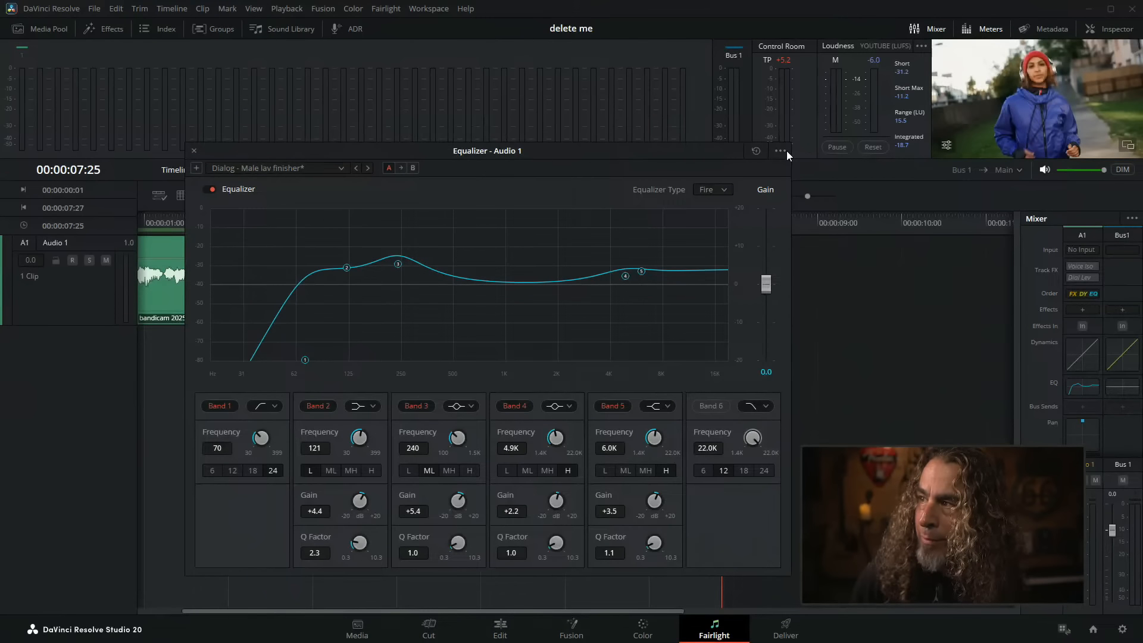
{"action": "left_click", "coordinate": [781, 149]}
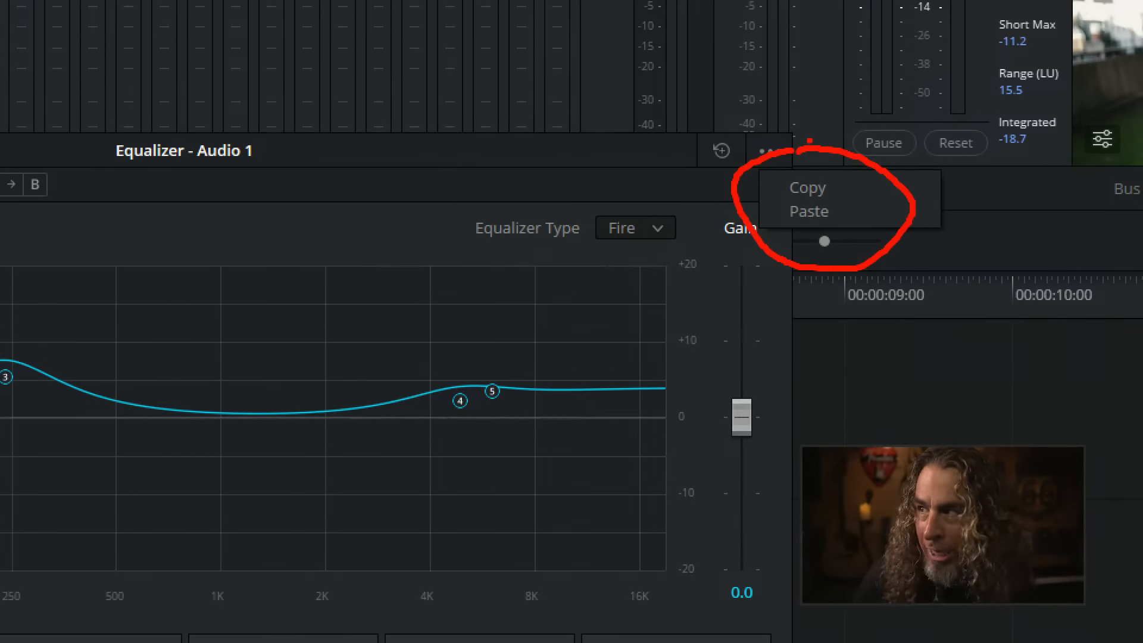
{"action": "key", "text": "Escape"}
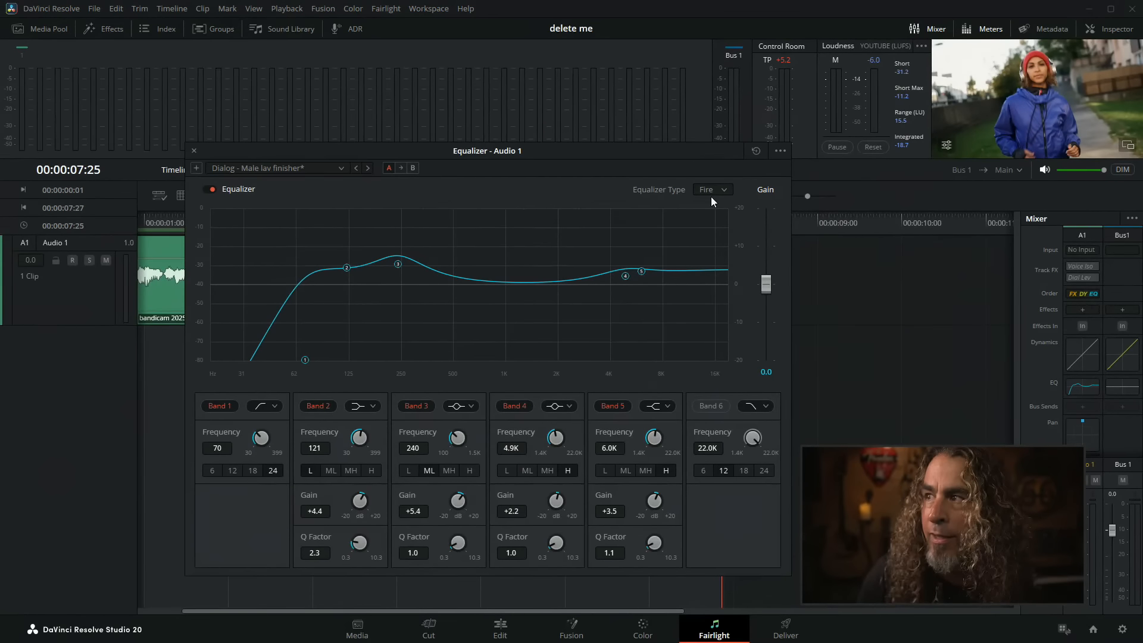
{"action": "left_click", "coordinate": [193, 152]}
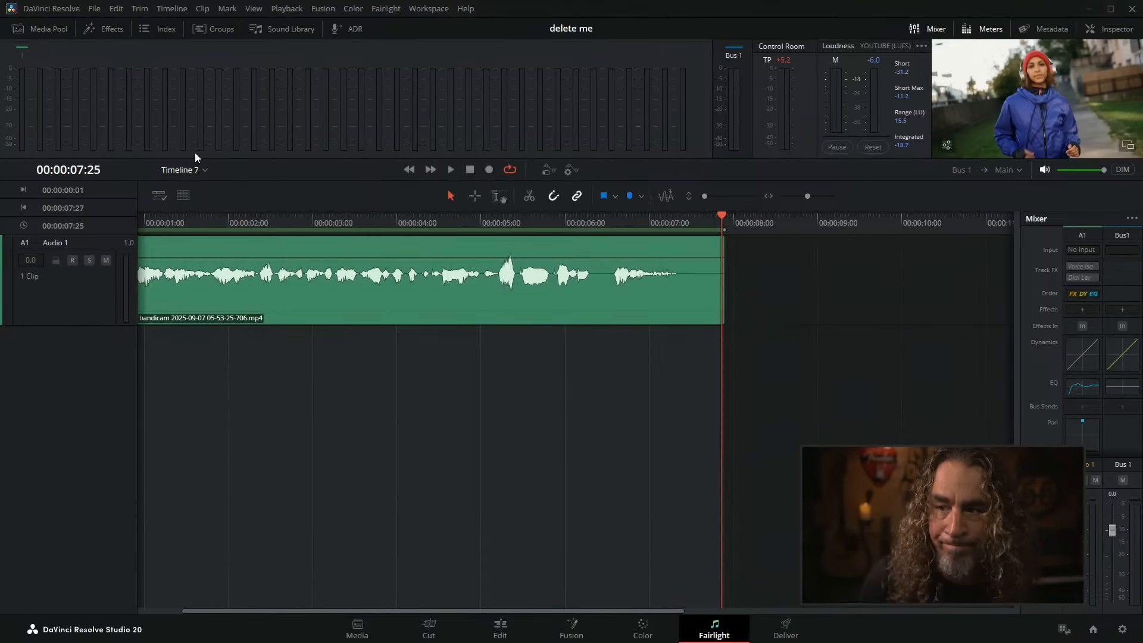
- Switch to the Edit page and raise the Audio 1 clip's volume line on the timeline to about 20.5 dB
{"action": "left_click", "coordinate": [499, 628]}
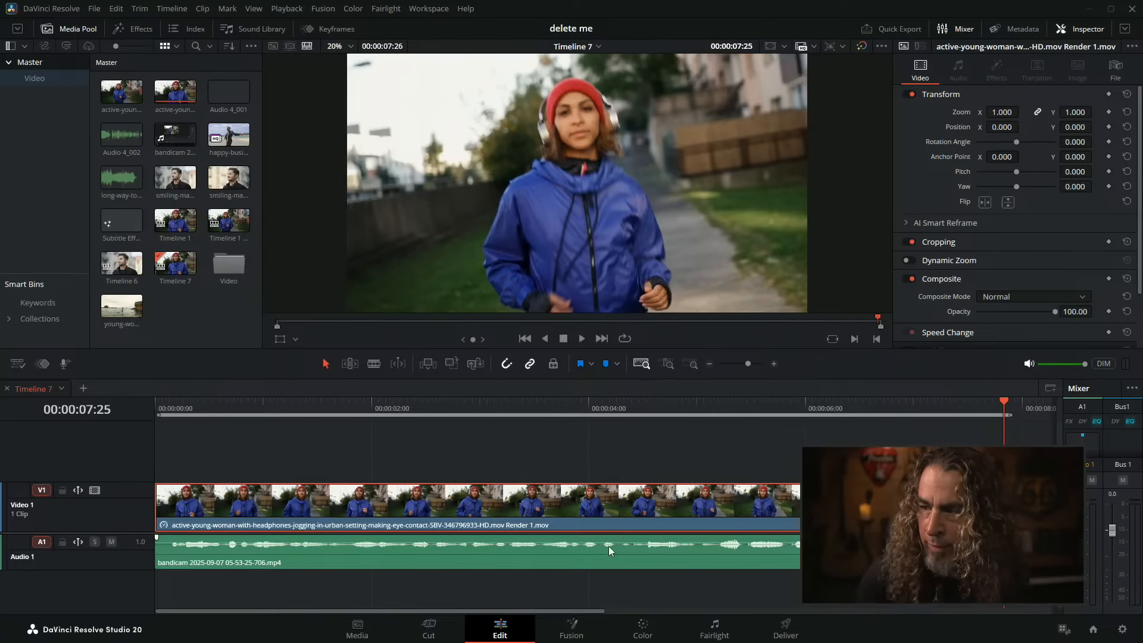
{"action": "left_click_drag", "start_coordinate": [609, 543], "coordinate": [608, 537]}
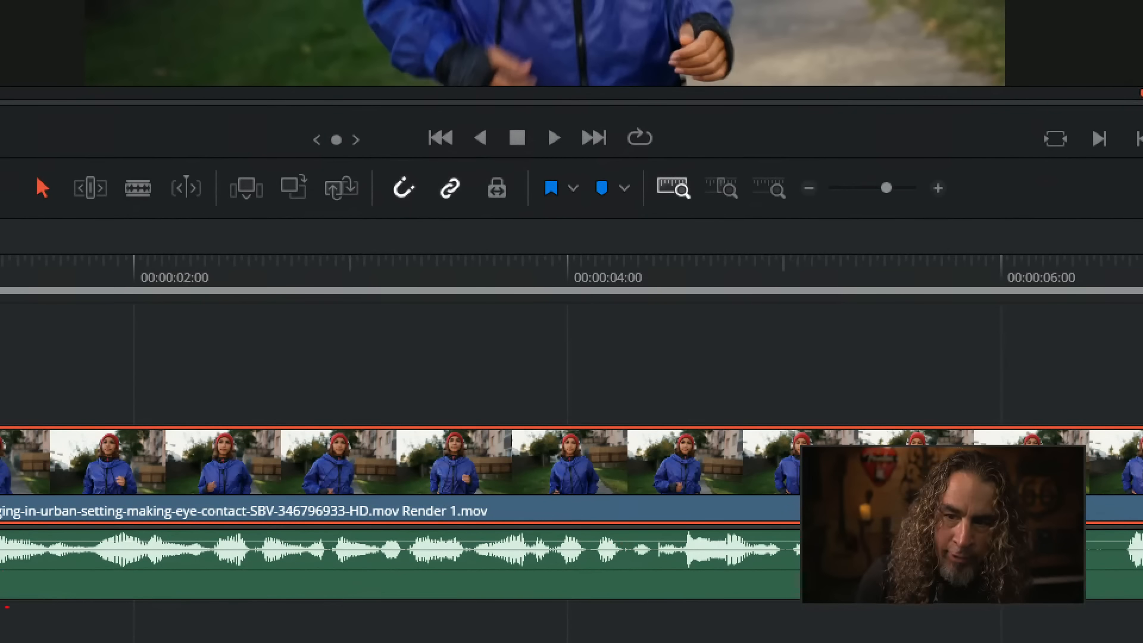
{"action": "left_click_drag", "start_coordinate": [105, 537], "coordinate": [250, 538]}
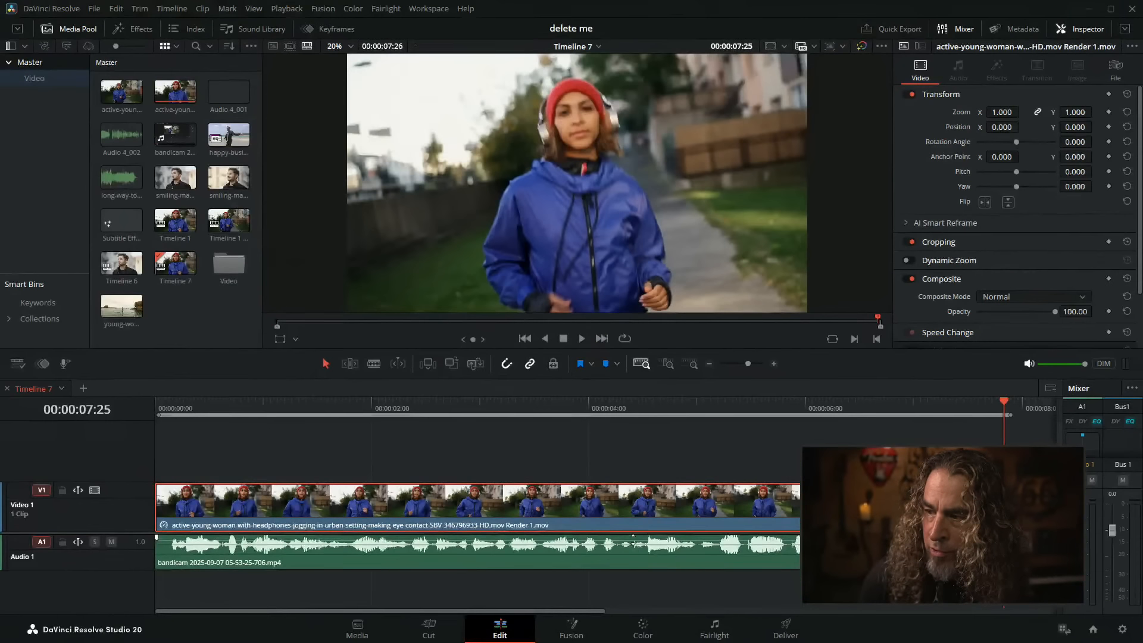
{"action": "left_click_drag", "start_coordinate": [633, 540], "coordinate": [633, 537]}
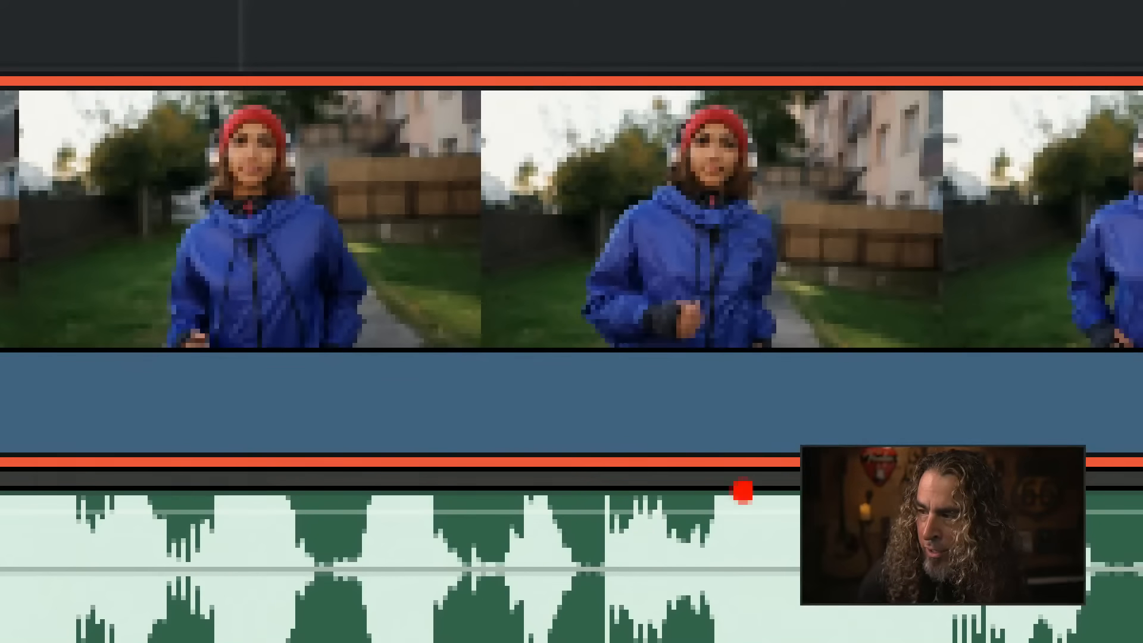
{"action": "left_click_drag", "start_coordinate": [708, 492], "coordinate": [833, 484]}
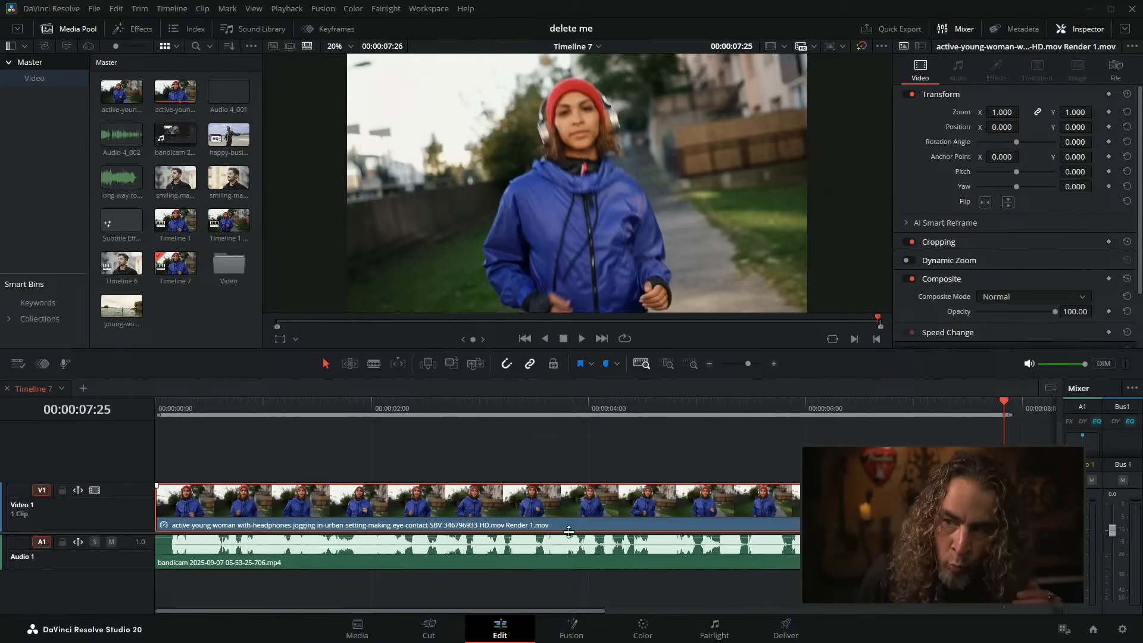
- Select the Audio 1 clip and lower its volume line on the timeline to about 9.1 dB
{"action": "left_click", "coordinate": [555, 551]}
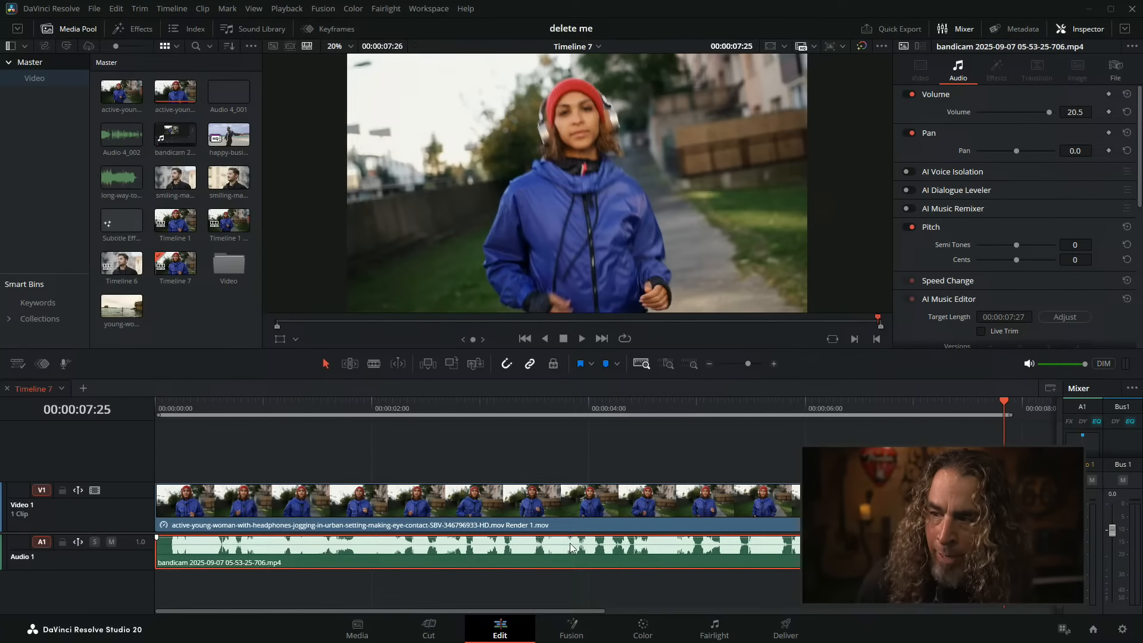
{"action": "left_click_drag", "start_coordinate": [570, 537], "coordinate": [571, 538]}
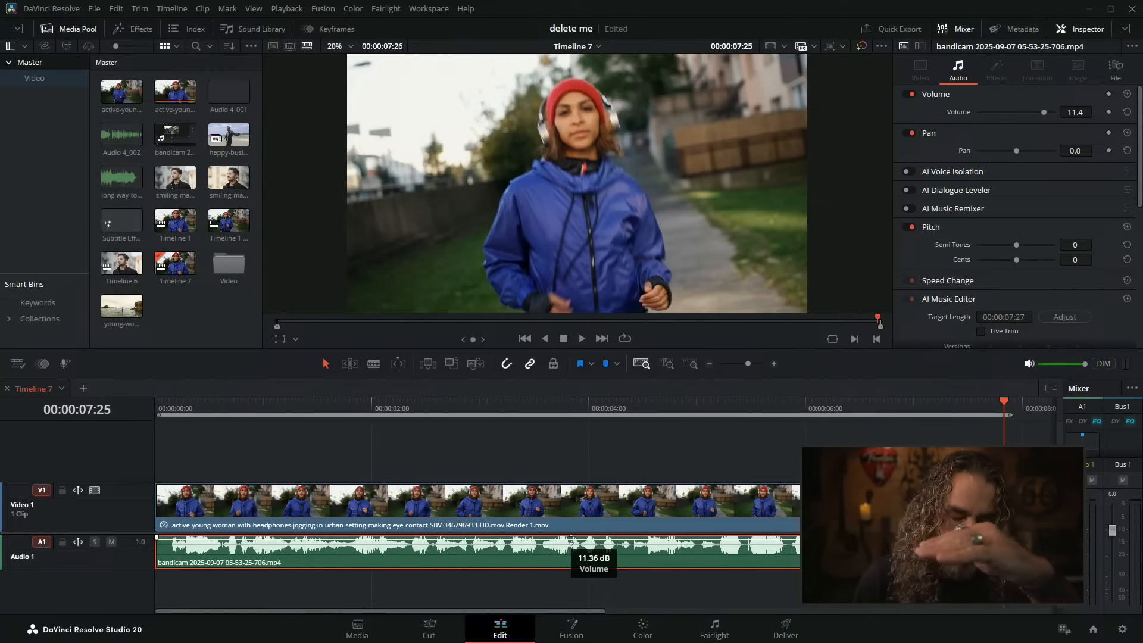
{"action": "left_click_drag", "start_coordinate": [572, 540], "coordinate": [576, 535]}
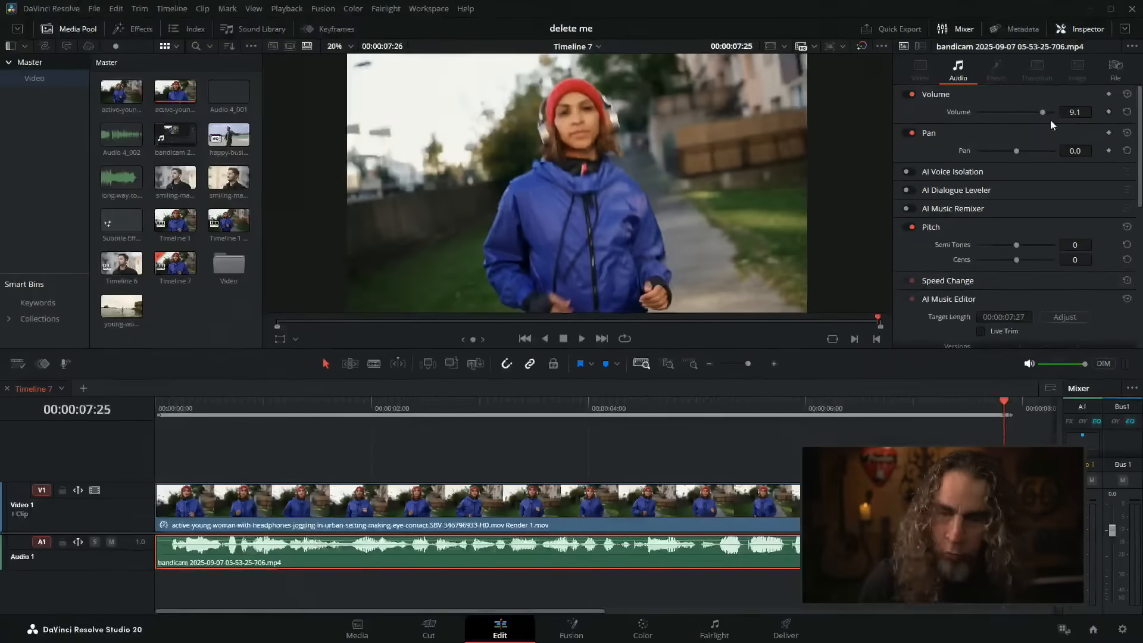
- Try the audio clip's Volume property at 4.2 and 23.0, and settle on about 8.2
{"action": "left_click_drag", "start_coordinate": [1004, 82], "coordinate": [992, 77]}
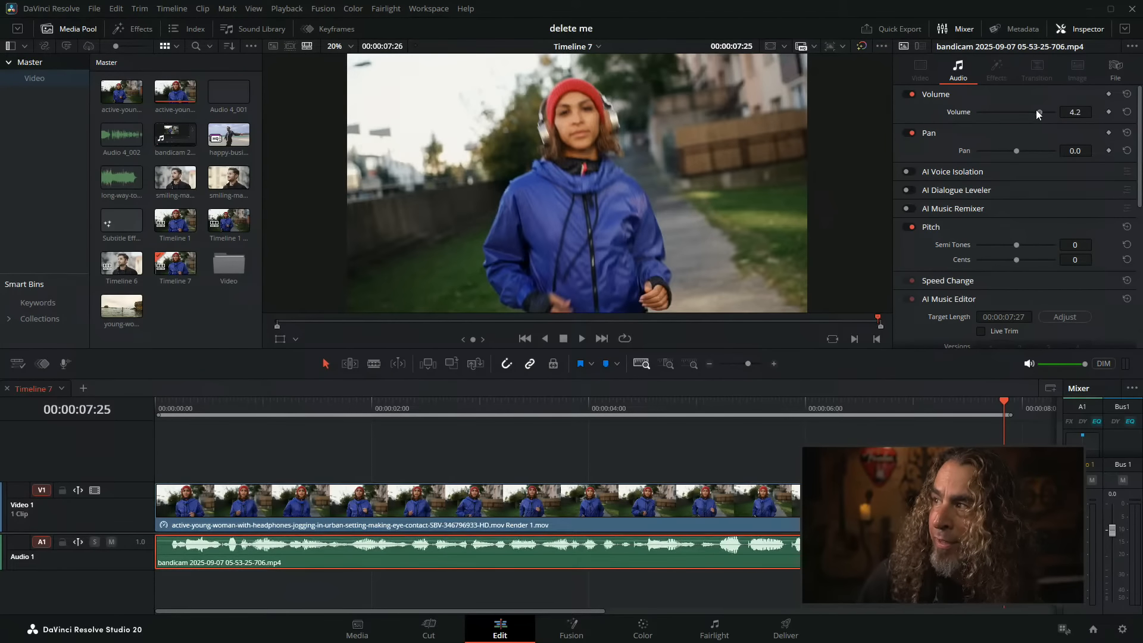
{"action": "mouse_move", "coordinate": [1036, 110]}
{"action": "left_mouse_down"}
{"action": "mouse_move", "coordinate": [1003, 112]}
{"action": "mouse_move", "coordinate": [1052, 112]}
{"action": "left_mouse_up"}
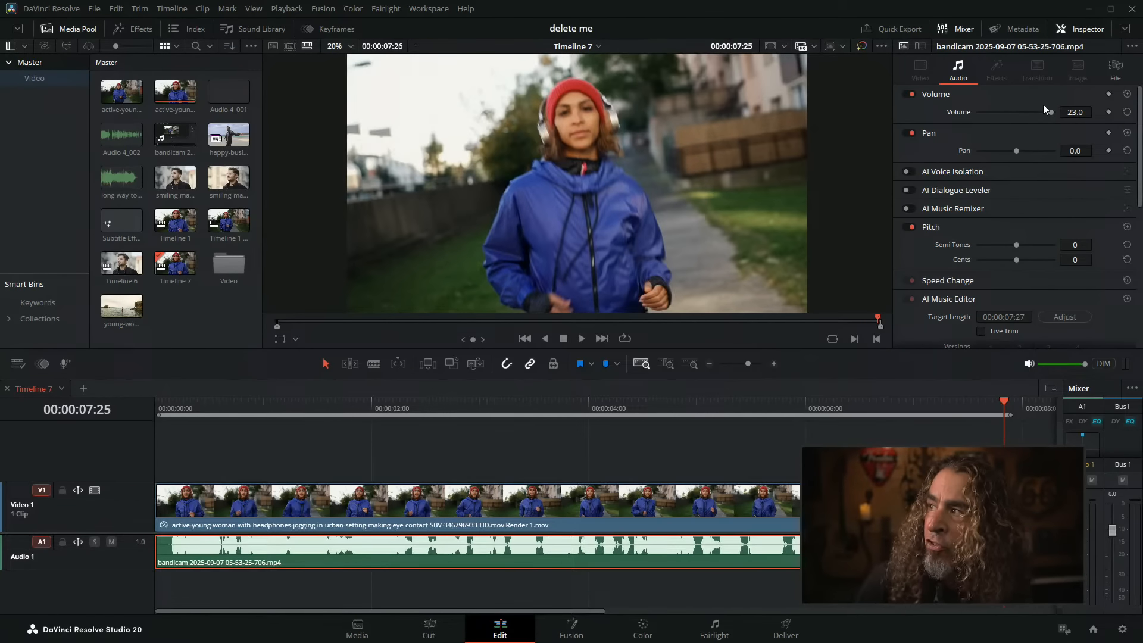
{"action": "left_click_drag", "start_coordinate": [1049, 111], "coordinate": [1042, 113]}
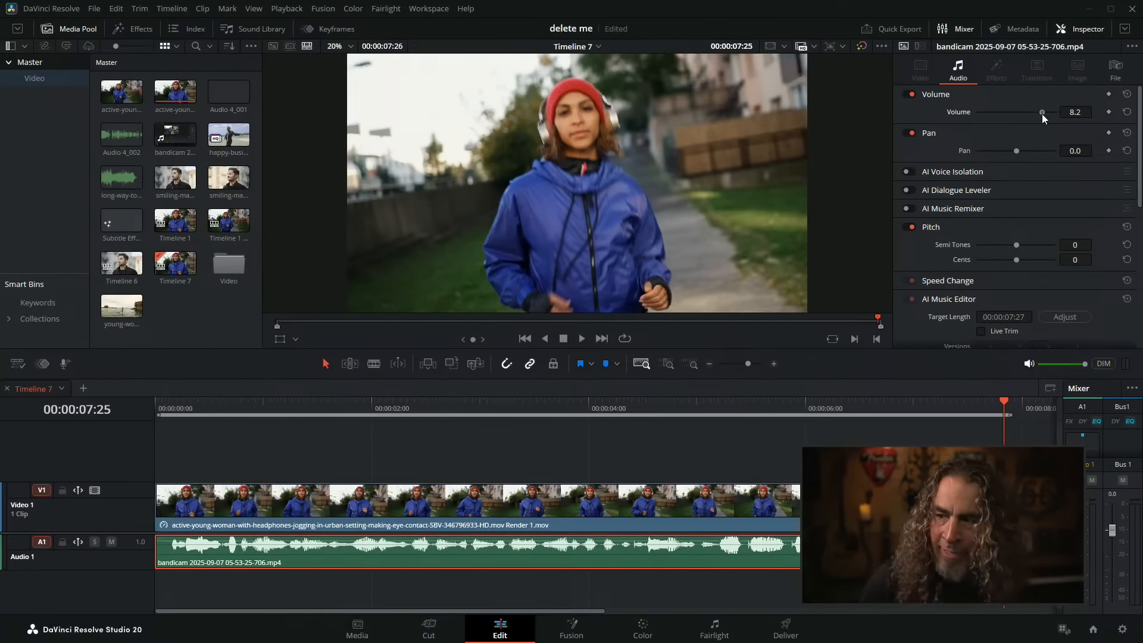
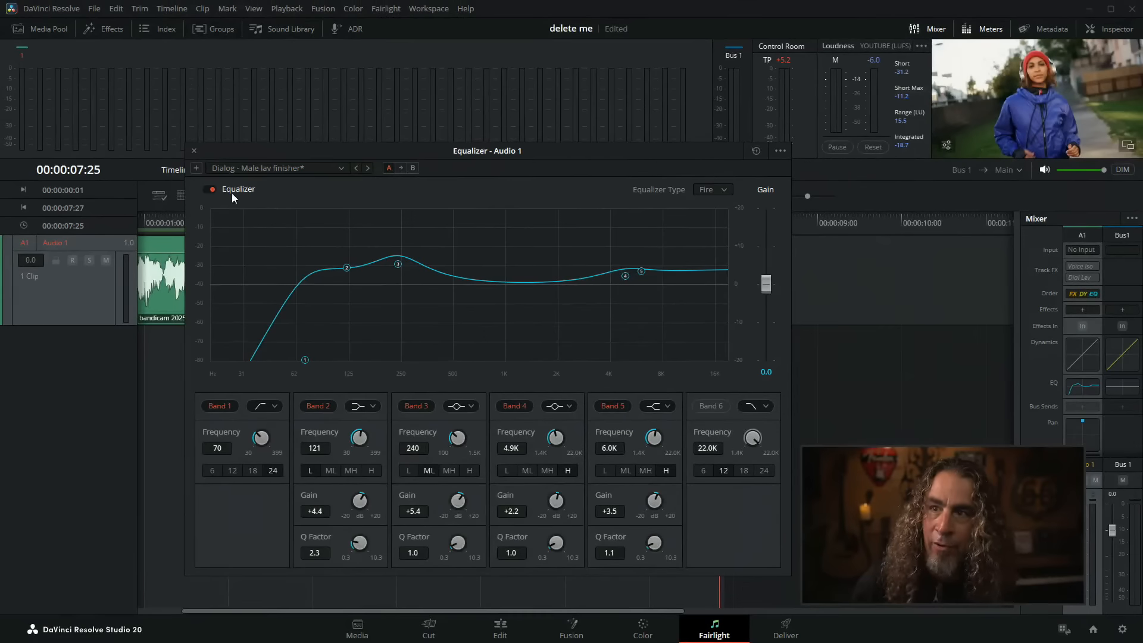
- Bypass the Audio 1 equalizer for a before-and-after comparison, and enable it again
{"action": "left_click", "coordinate": [213, 189]}
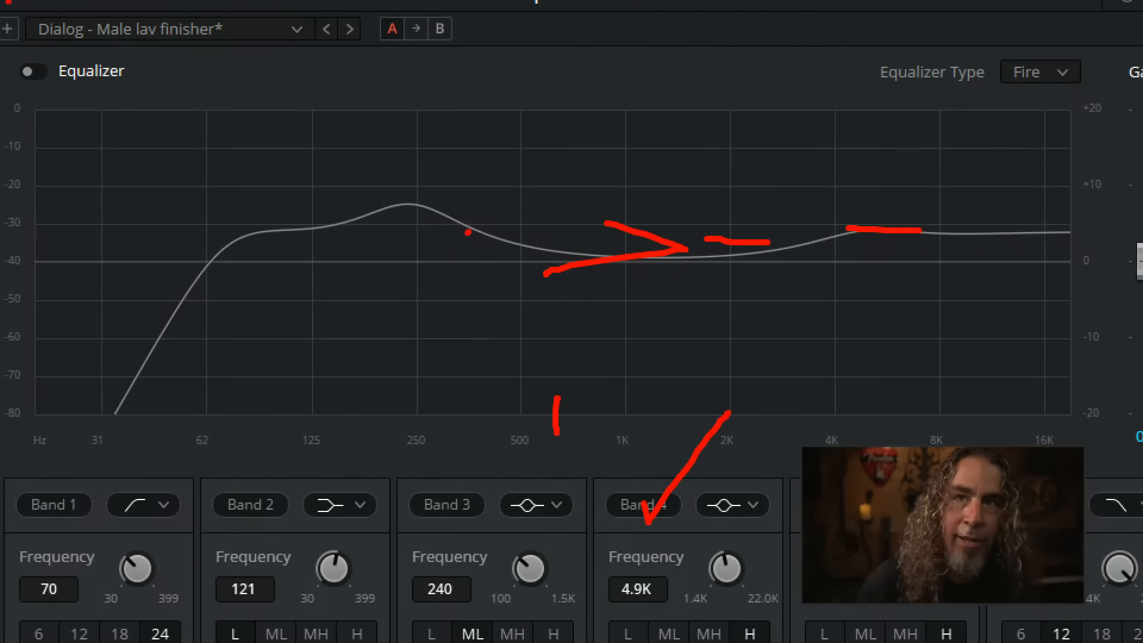
{"action": "mouse_move", "coordinate": [39, 87]}
{"action": "left_mouse_down"}
{"action": "mouse_move", "coordinate": [42, 102]}
{"action": "mouse_move", "coordinate": [84, 91]}
{"action": "mouse_move", "coordinate": [86, 132]}
{"action": "left_mouse_up"}
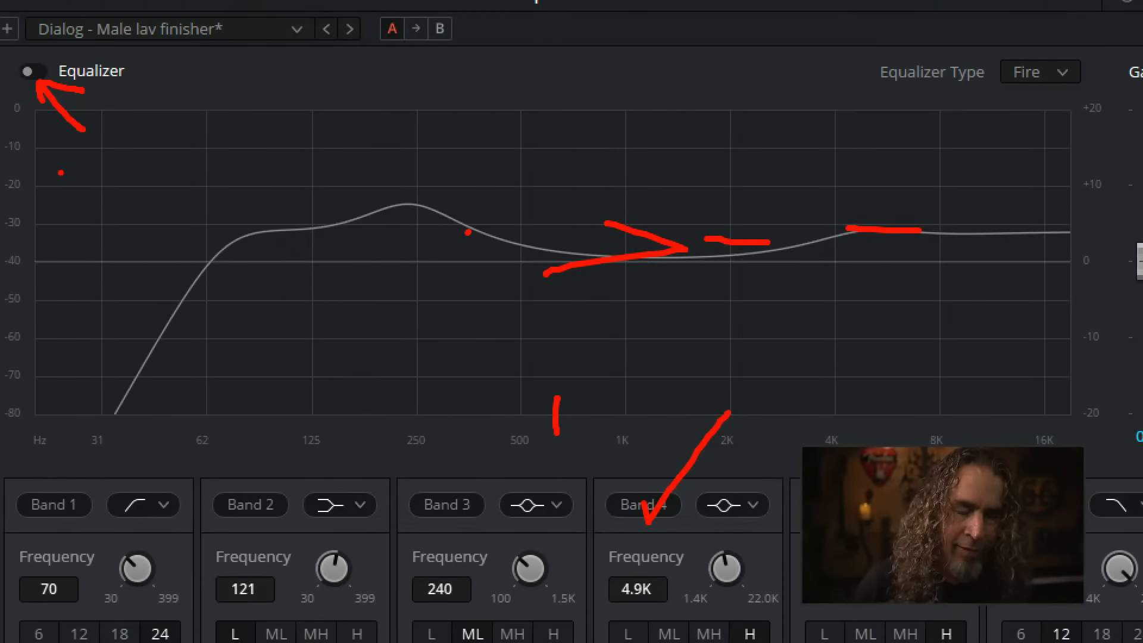
{"action": "key", "text": "Escape"}
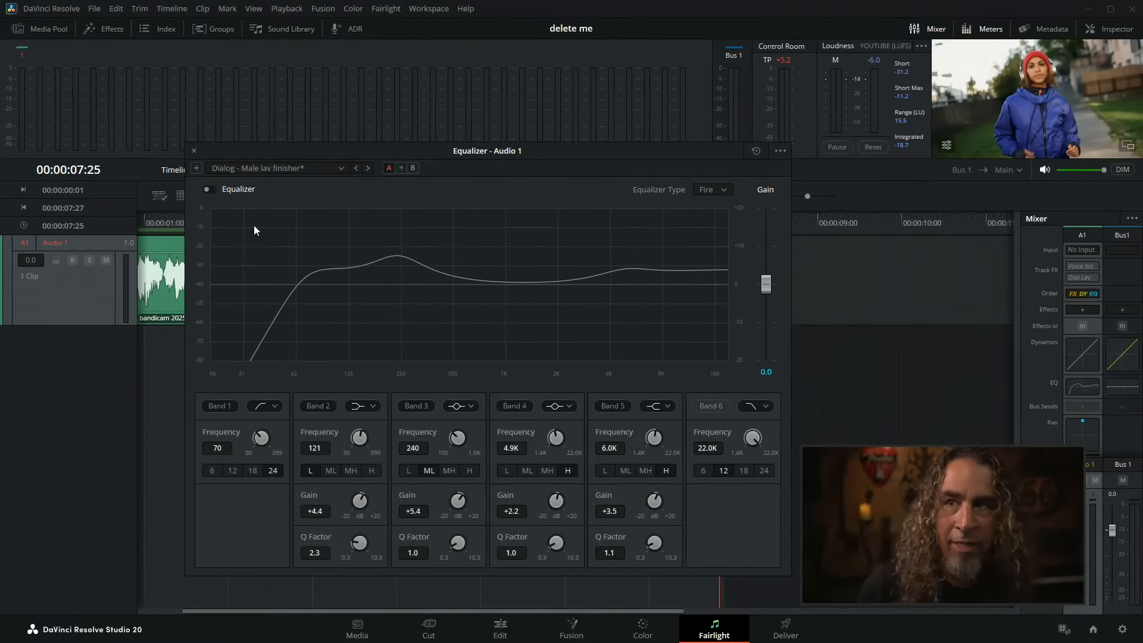
{"action": "left_click", "coordinate": [210, 189]}
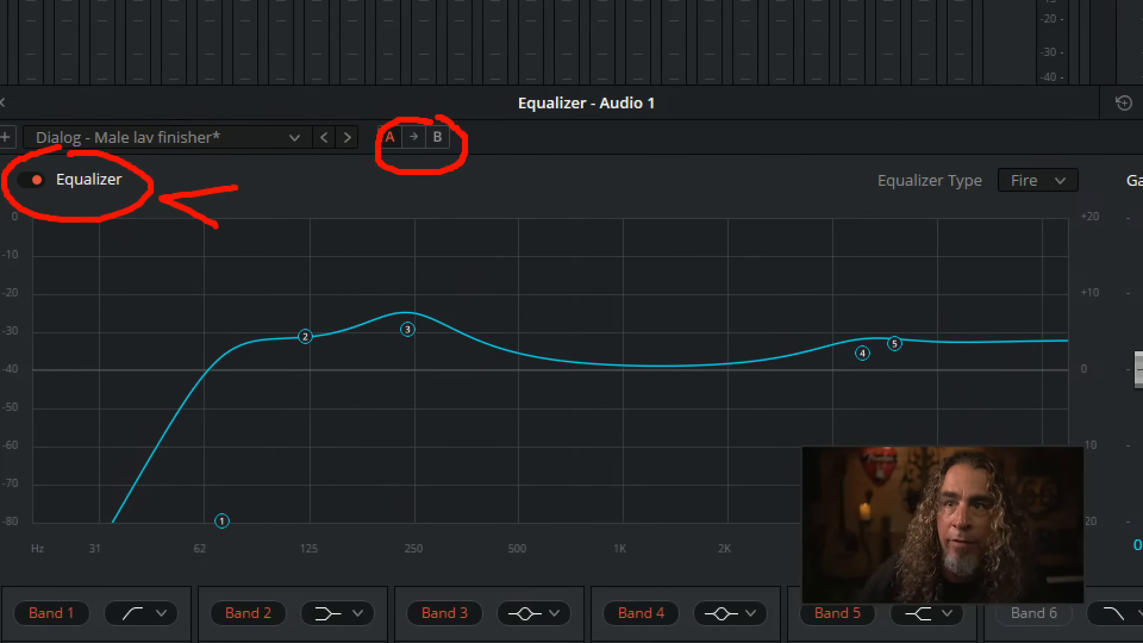
- On version B, set Band 1 to 61 Hz, Band 2 to 111 Hz +3.6, Band 3 to 236 Hz +3.0 and Band 6 to 10.0K
{"action": "mouse_move", "coordinate": [355, 246]}
{"action": "left_mouse_down"}
{"action": "mouse_move", "coordinate": [404, 165]}
{"action": "mouse_move", "coordinate": [404, 207]}
{"action": "left_mouse_up"}
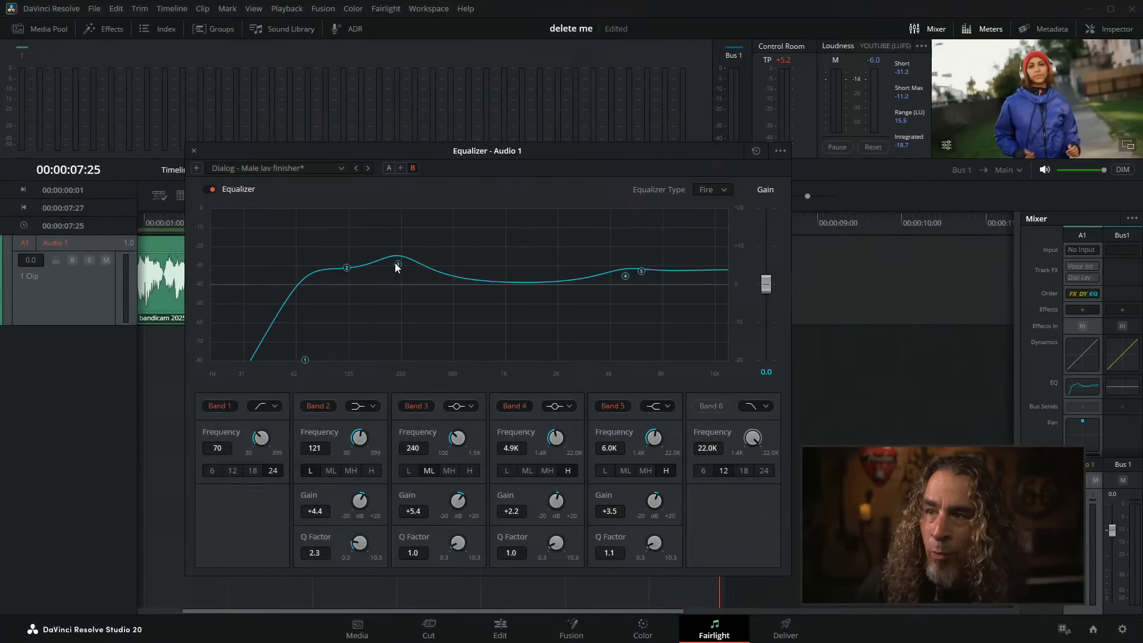
{"action": "left_click_drag", "start_coordinate": [398, 267], "coordinate": [340, 271]}
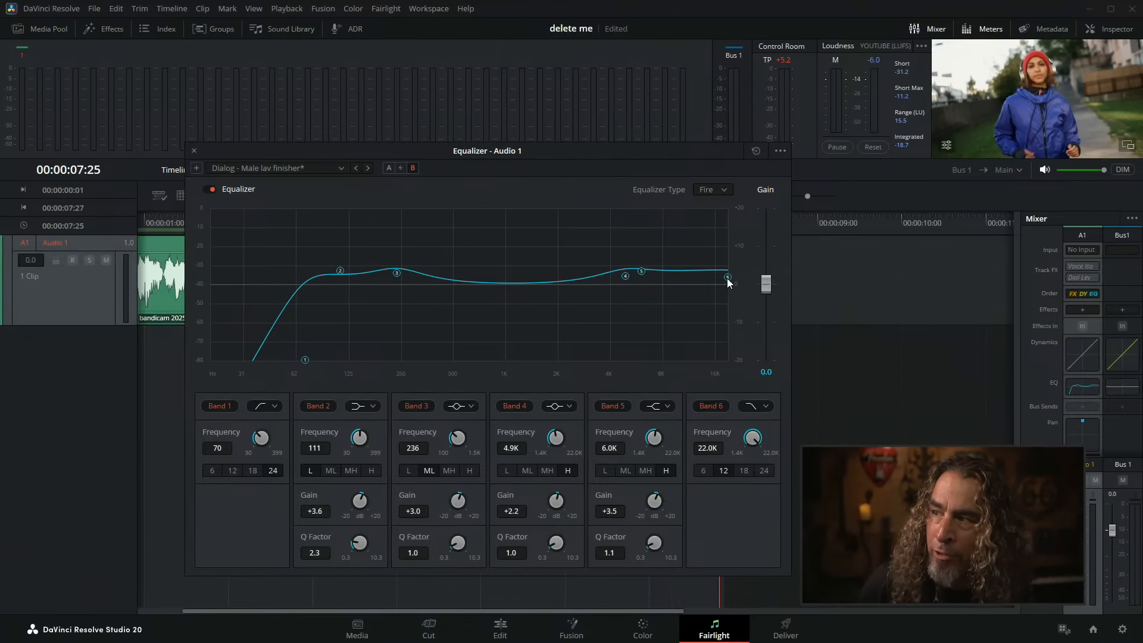
{"action": "left_click_drag", "start_coordinate": [728, 278], "coordinate": [680, 286]}
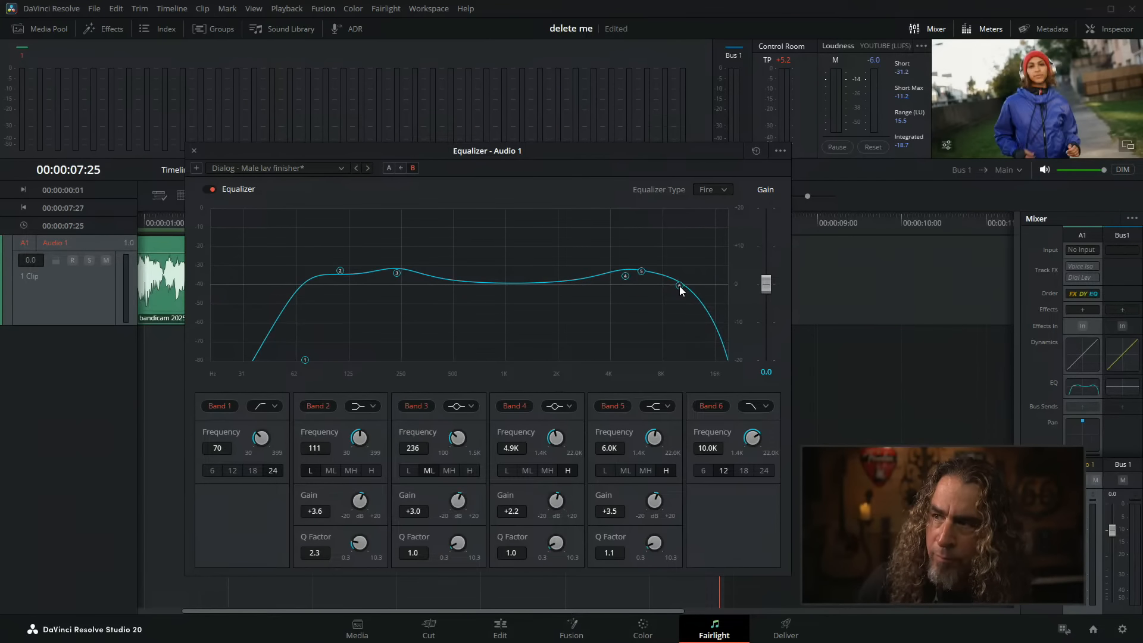
{"action": "left_click_drag", "start_coordinate": [305, 360], "coordinate": [295, 358]}
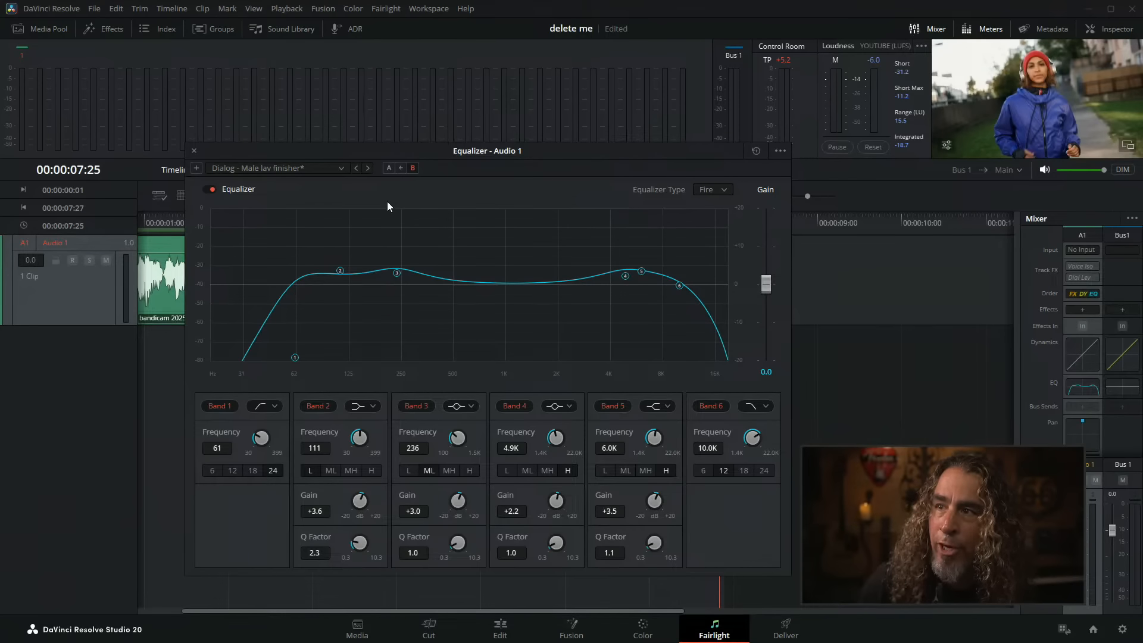
- Compare equalizer versions A and B, ending on version B
{"action": "left_click", "coordinate": [387, 167]}
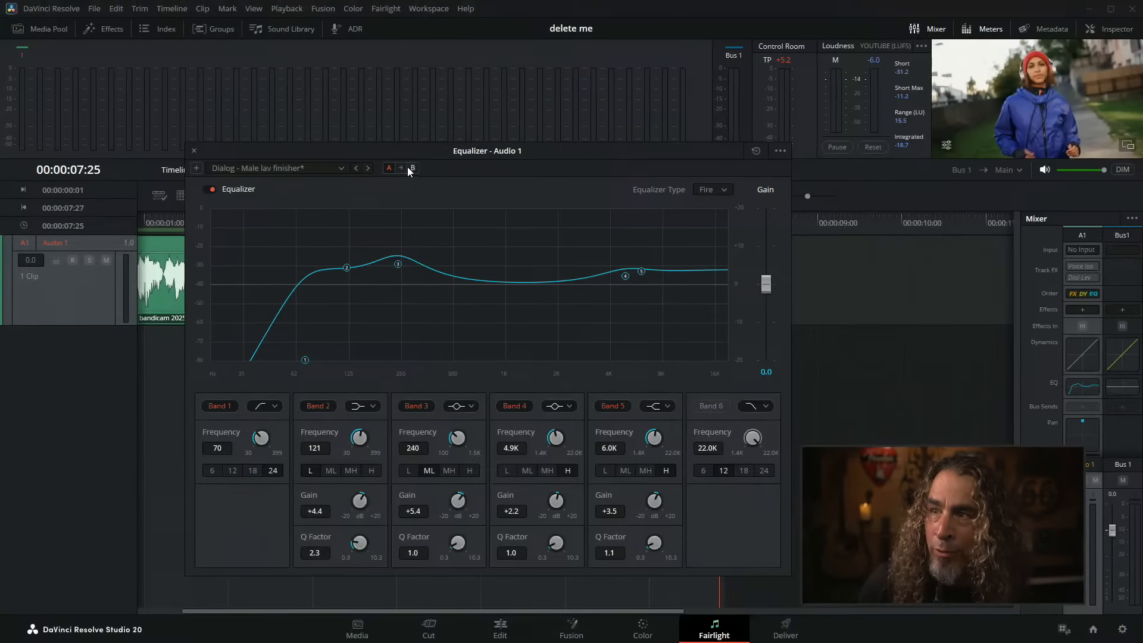
{"action": "left_click", "coordinate": [426, 167]}
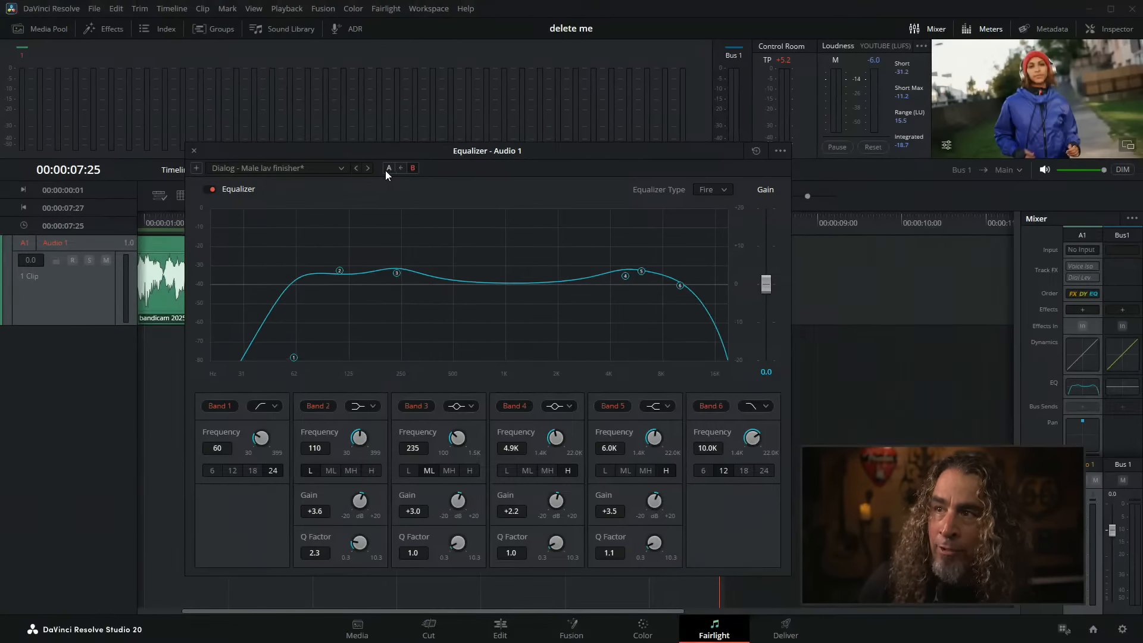
- Switch the Audio 1 equalizer between versions A and B again, settling on version A
{"action": "left_click", "coordinate": [391, 169]}
{"action": "left_click", "coordinate": [411, 170]}
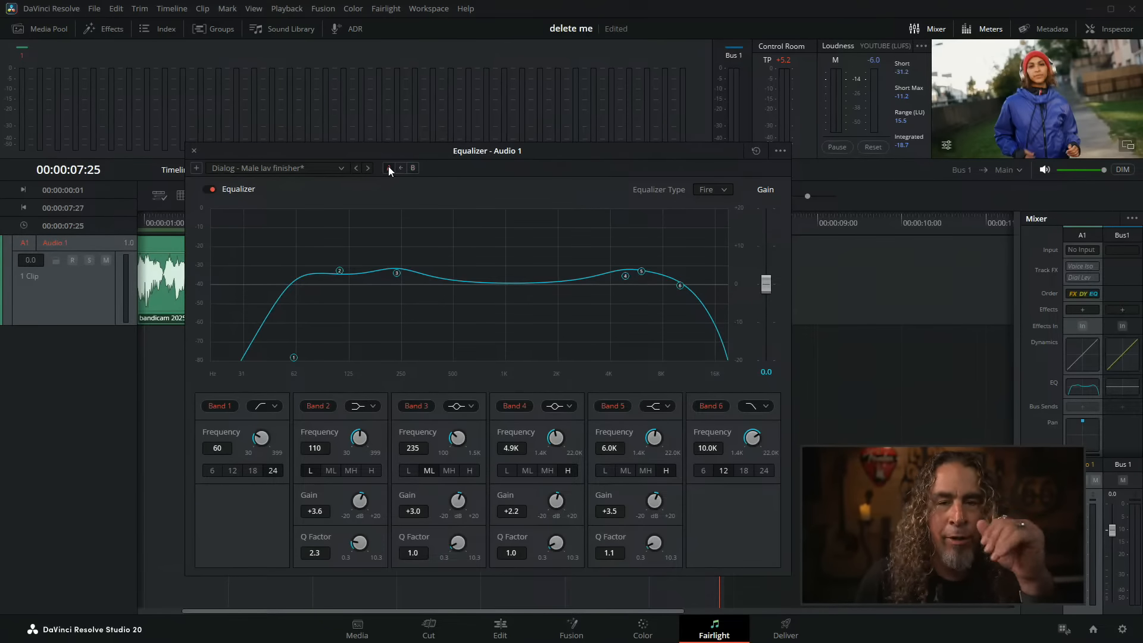
{"action": "left_click", "coordinate": [388, 167]}
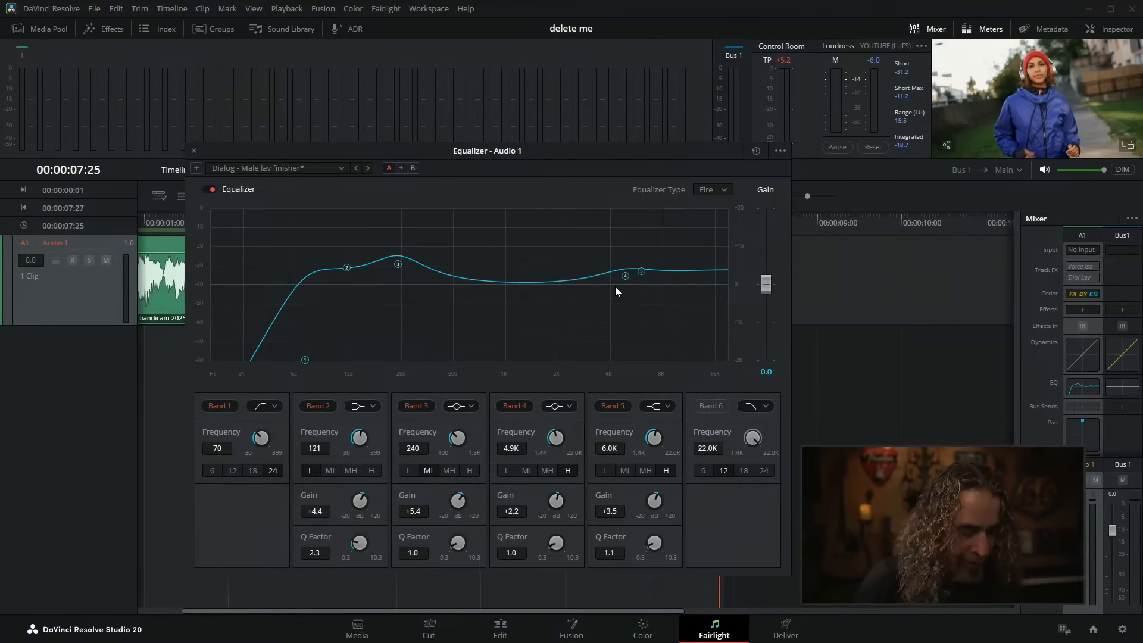
- Review the list of equalizer presets and the control for adding a new preset
{"action": "left_click", "coordinate": [341, 168]}
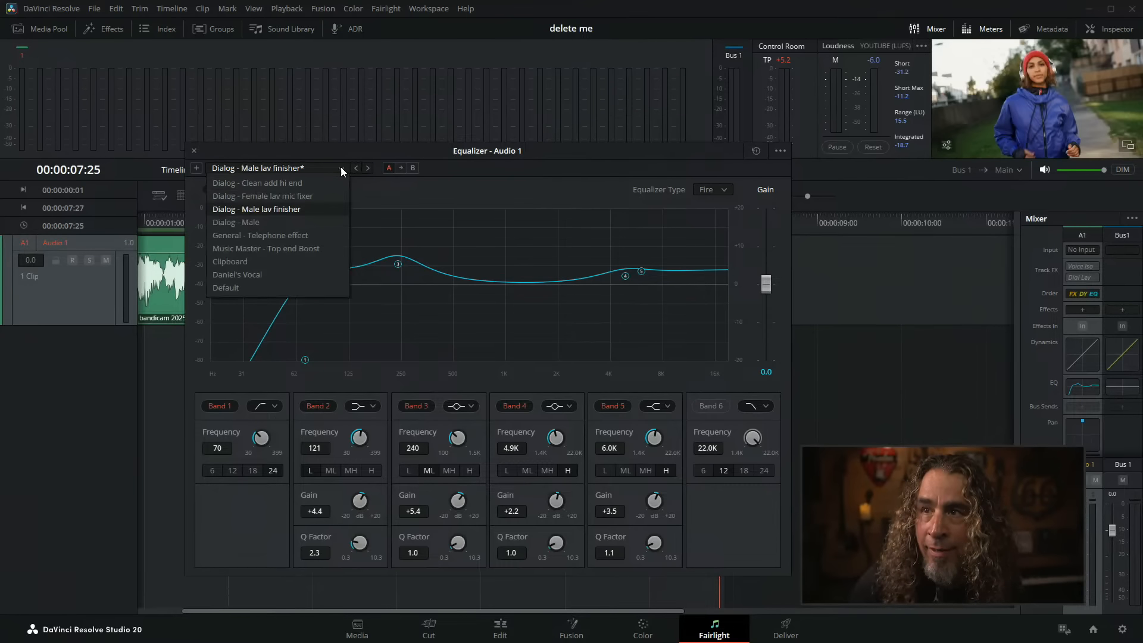
{"action": "left_click", "coordinate": [341, 169]}
{"action": "left_click", "coordinate": [341, 168]}
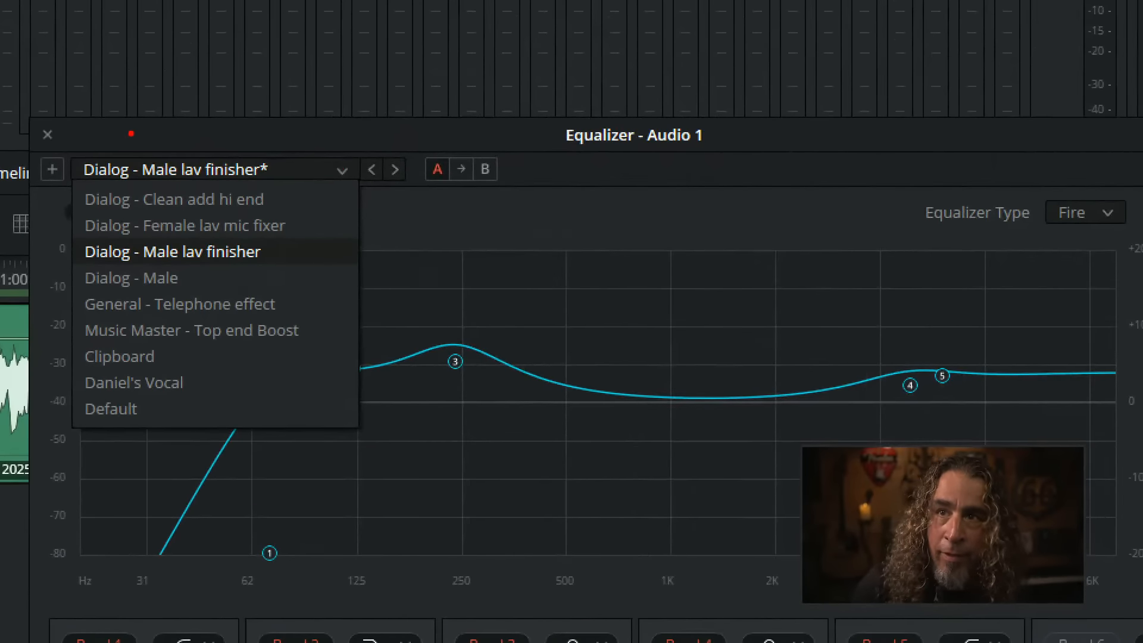
{"action": "mouse_move", "coordinate": [138, 150]}
{"action": "left_mouse_down"}
{"action": "mouse_move", "coordinate": [82, 192]}
{"action": "mouse_move", "coordinate": [48, 292]}
{"action": "mouse_move", "coordinate": [85, 412]}
{"action": "mouse_move", "coordinate": [231, 440]}
{"action": "mouse_move", "coordinate": [362, 293]}
{"action": "mouse_move", "coordinate": [304, 156]}
{"action": "mouse_move", "coordinate": [225, 126]}
{"action": "mouse_move", "coordinate": [145, 148]}
{"action": "left_mouse_up"}
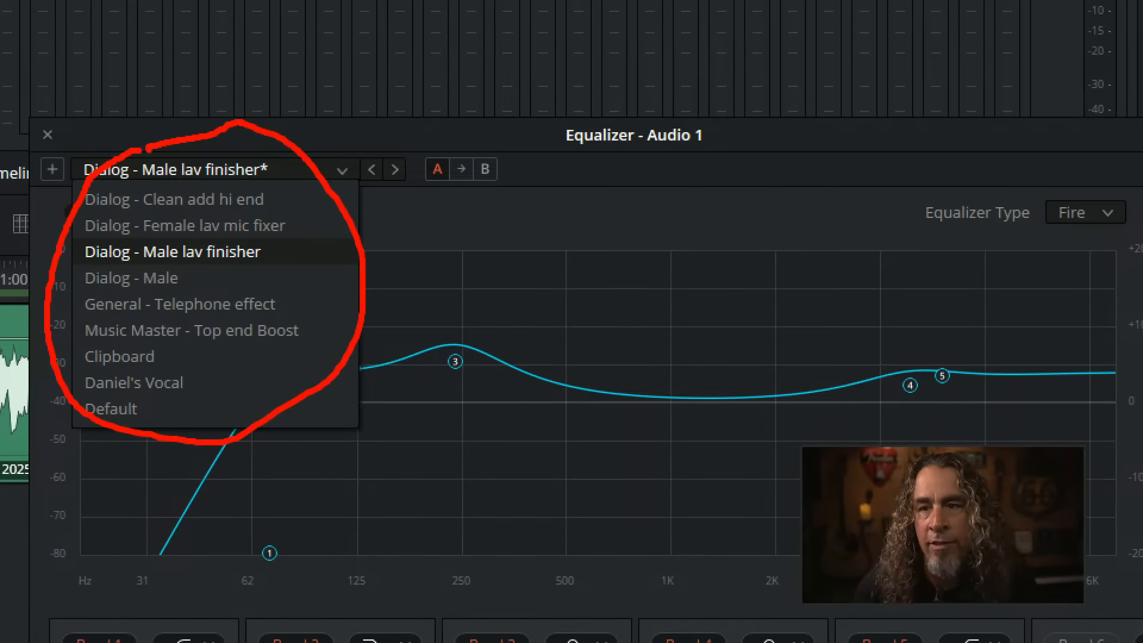
{"action": "mouse_move", "coordinate": [77, 113]}
{"action": "left_mouse_down"}
{"action": "mouse_move", "coordinate": [55, 159]}
{"action": "mouse_move", "coordinate": [98, 146]}
{"action": "mouse_move", "coordinate": [131, 107]}
{"action": "mouse_move", "coordinate": [164, 89]}
{"action": "left_mouse_up"}
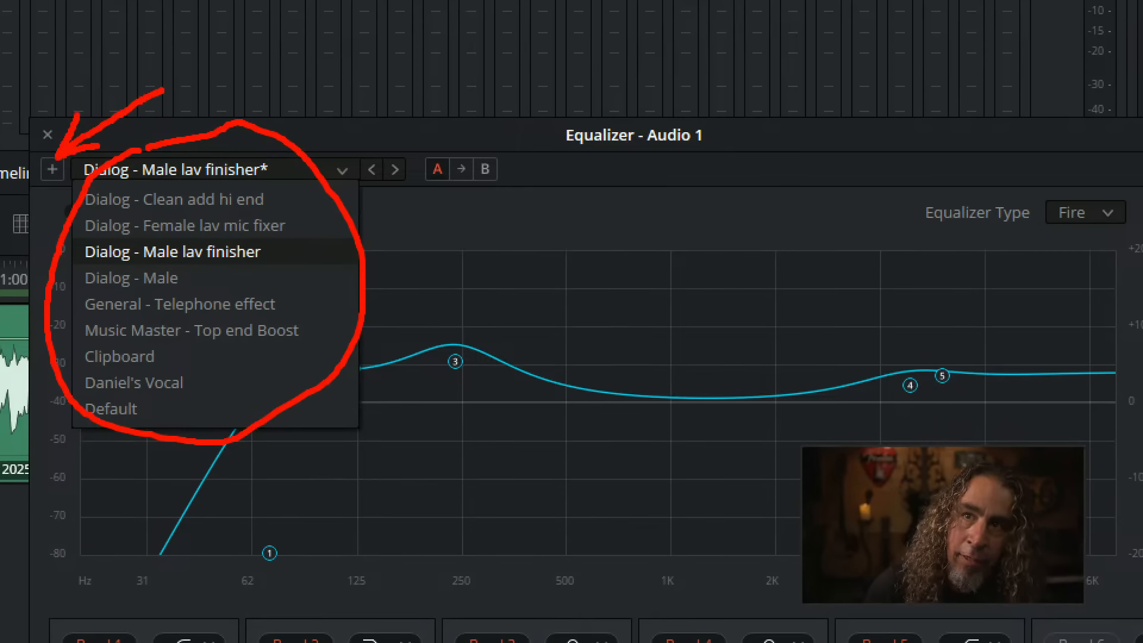
{"action": "mouse_move", "coordinate": [967, 388]}
{"action": "left_mouse_down"}
{"action": "mouse_move", "coordinate": [931, 364]}
{"action": "mouse_move", "coordinate": [782, 329]}
{"action": "mouse_move", "coordinate": [559, 372]}
{"action": "mouse_move", "coordinate": [534, 455]}
{"action": "mouse_move", "coordinate": [1006, 416]}
{"action": "mouse_move", "coordinate": [961, 381]}
{"action": "left_mouse_up"}
{"action": "left_click_drag", "start_coordinate": [84, 145], "coordinate": [224, 72]}
{"action": "left_click", "coordinate": [201, 100]}
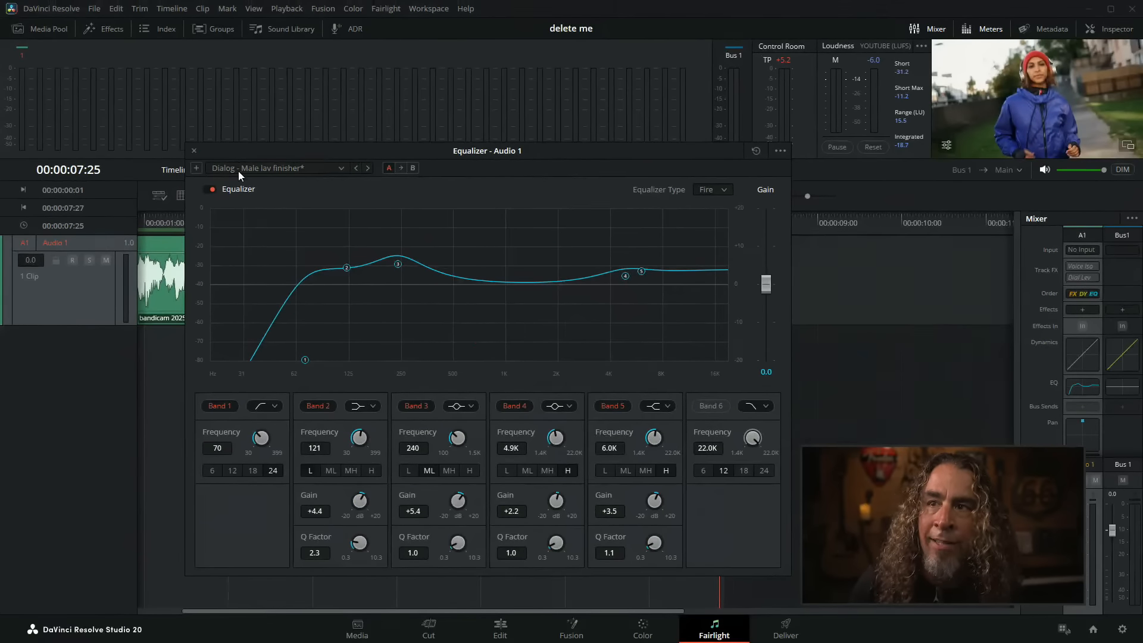
- Save the current equalizer settings as a new preset named Live stream
{"action": "left_click", "coordinate": [196, 169]}
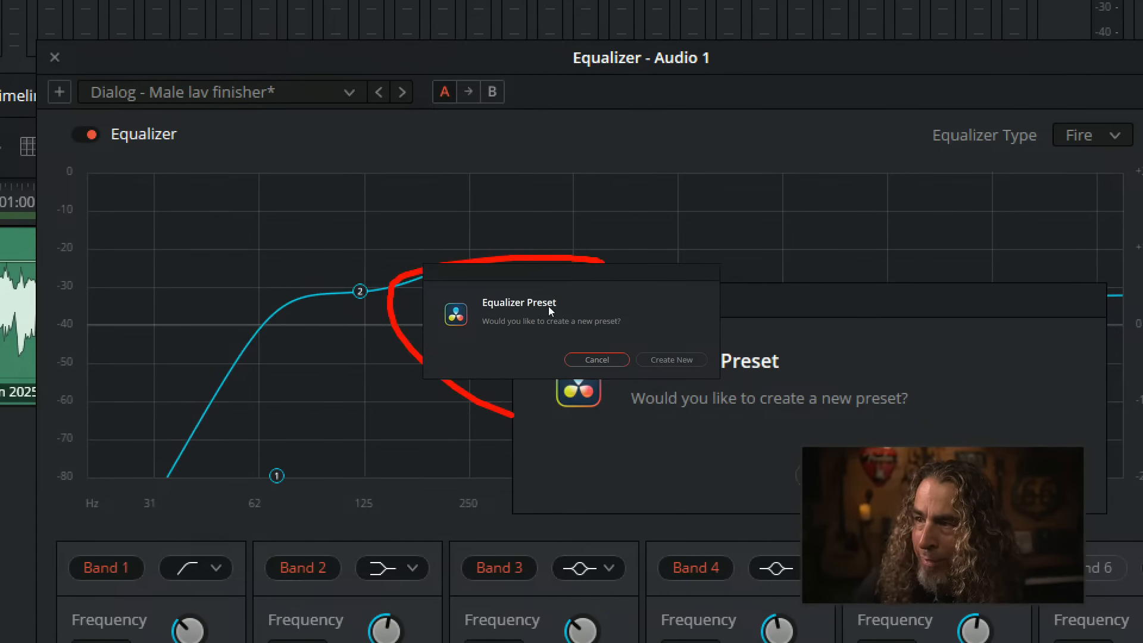
{"action": "left_click", "coordinate": [671, 360]}
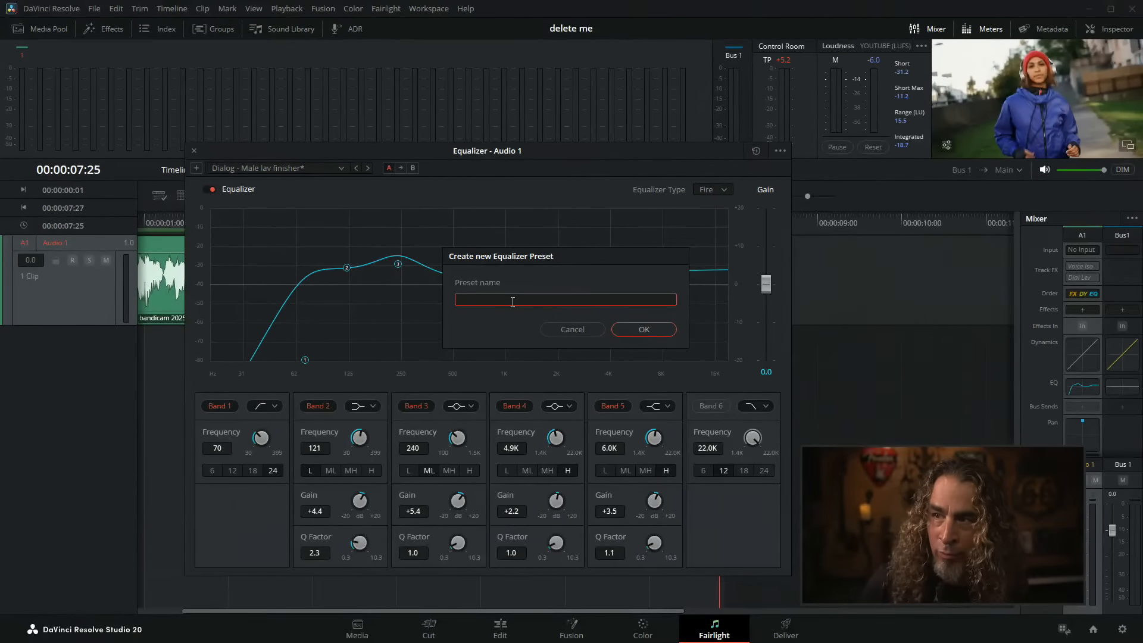
{"action": "type", "text": "Live stream"}
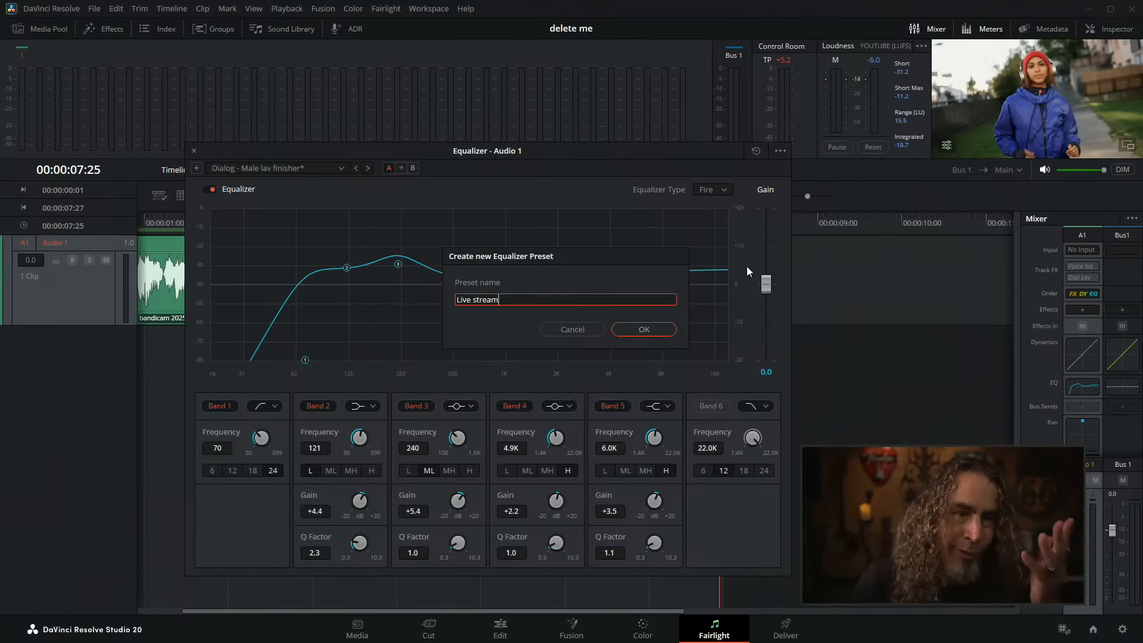
{"action": "left_click", "coordinate": [646, 329]}
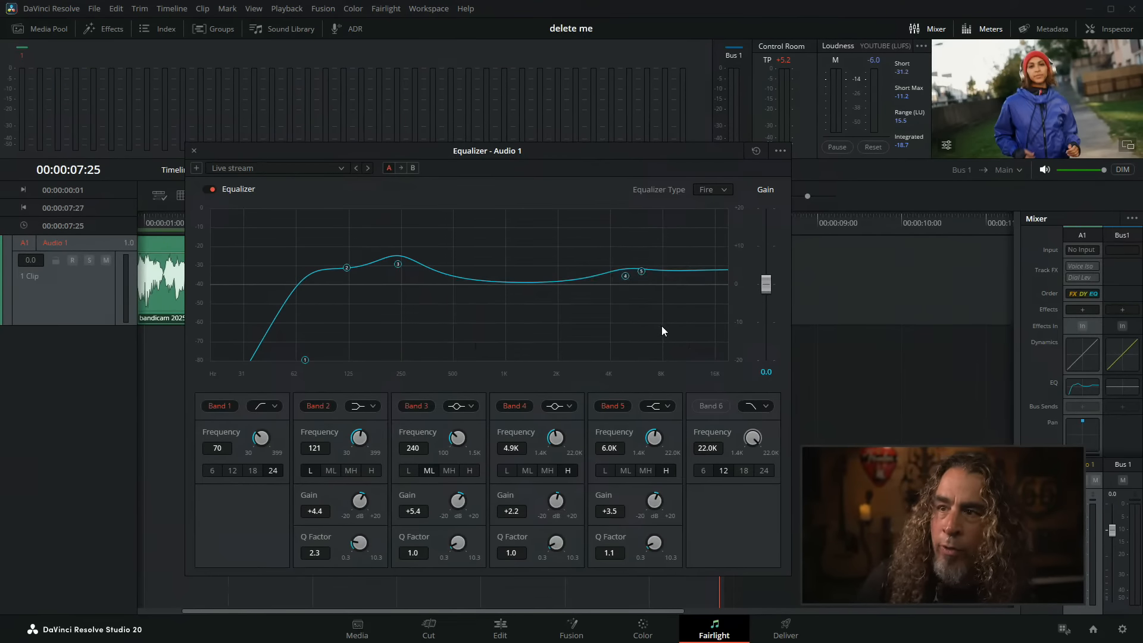
- Load the Dialog - Female lav mic fixer preset and look up the saved Live stream preset in the preset list
{"action": "left_click", "coordinate": [339, 168]}
{"action": "left_click", "coordinate": [331, 196]}
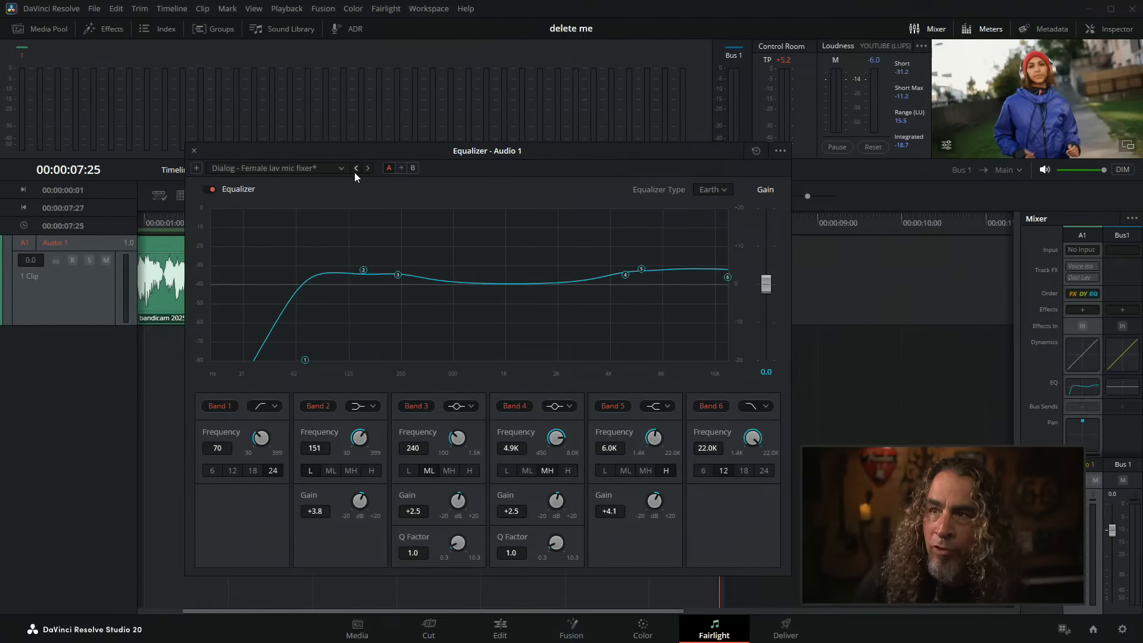
{"action": "left_click", "coordinate": [342, 170]}
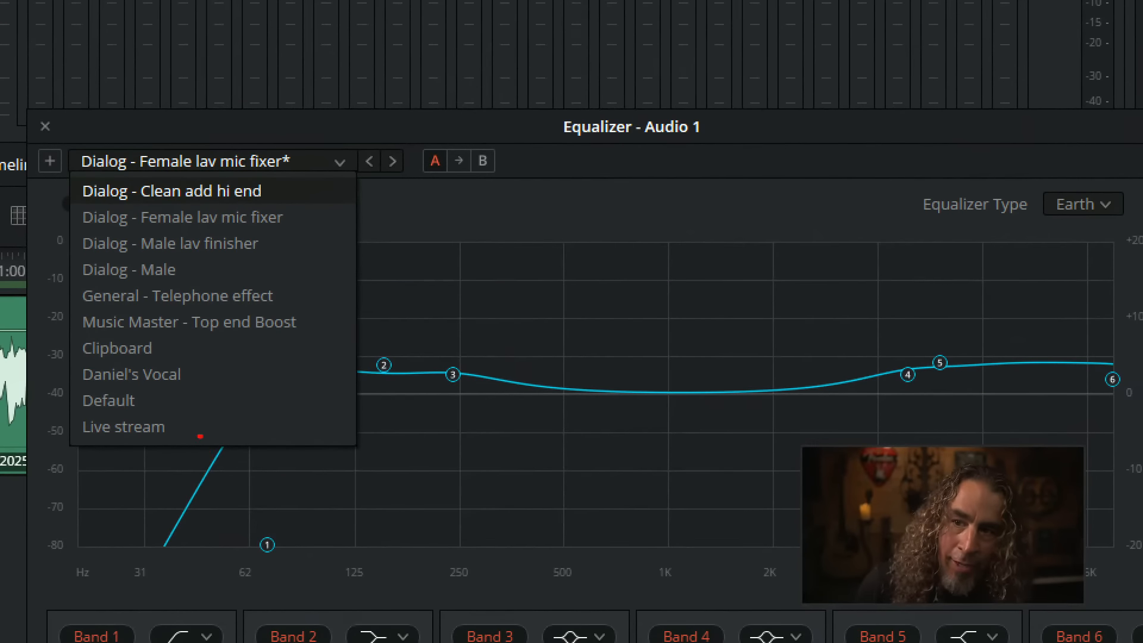
{"action": "mouse_move", "coordinate": [191, 408]}
{"action": "left_mouse_down"}
{"action": "mouse_move", "coordinate": [151, 390]}
{"action": "mouse_move", "coordinate": [71, 405]}
{"action": "mouse_move", "coordinate": [112, 481]}
{"action": "mouse_move", "coordinate": [210, 430]}
{"action": "mouse_move", "coordinate": [181, 415]}
{"action": "left_mouse_up"}
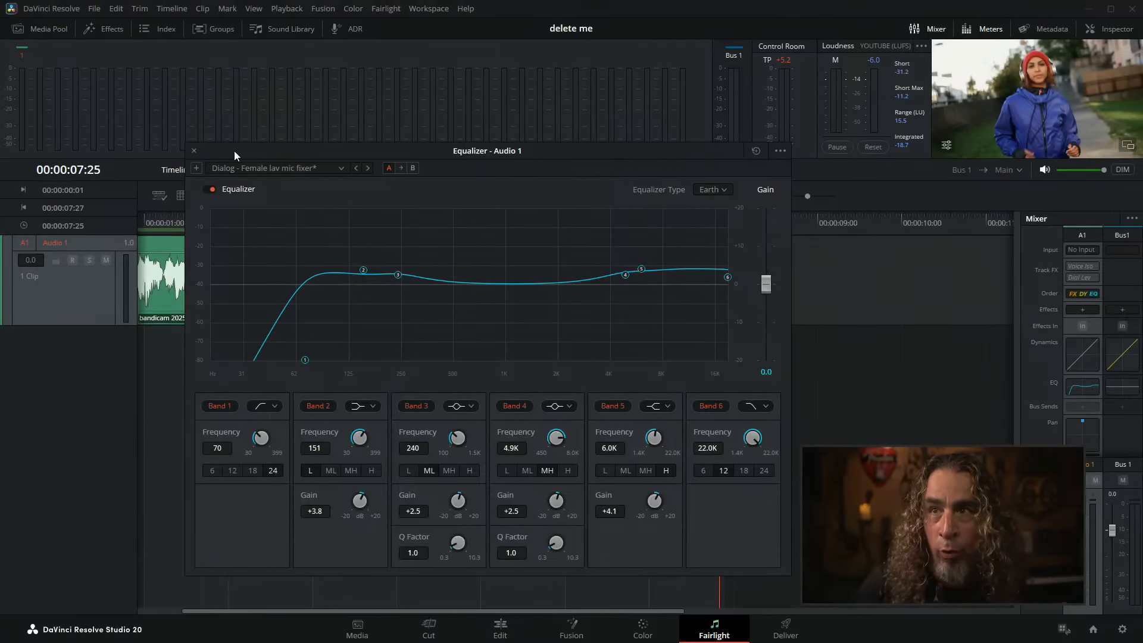
- Move the equalizer window clear of the audio clip and reset all equalizer settings to their defaults
{"action": "left_click_drag", "start_coordinate": [234, 151], "coordinate": [291, 146]}
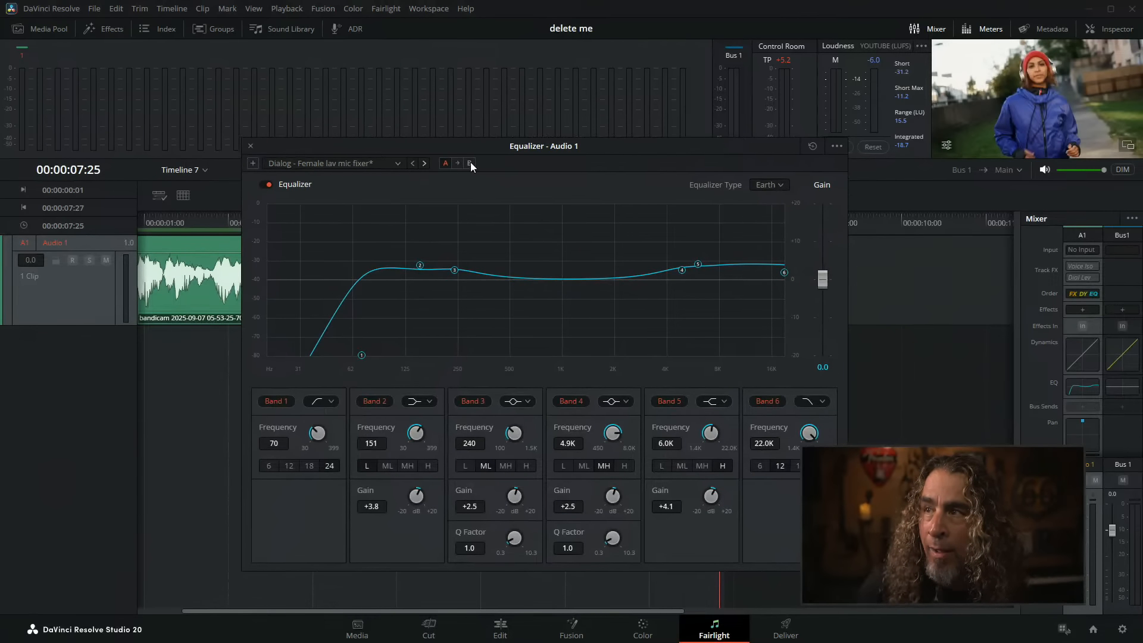
{"action": "left_click", "coordinate": [812, 147]}
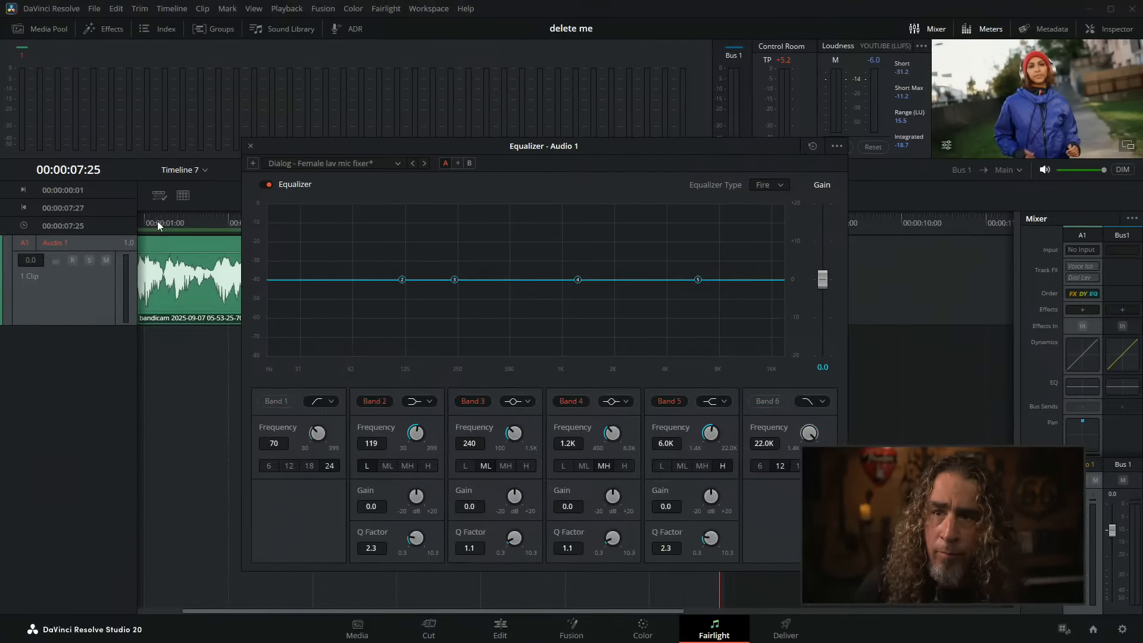
{"action": "left_click_drag", "start_coordinate": [245, 615], "coordinate": [165, 614]}
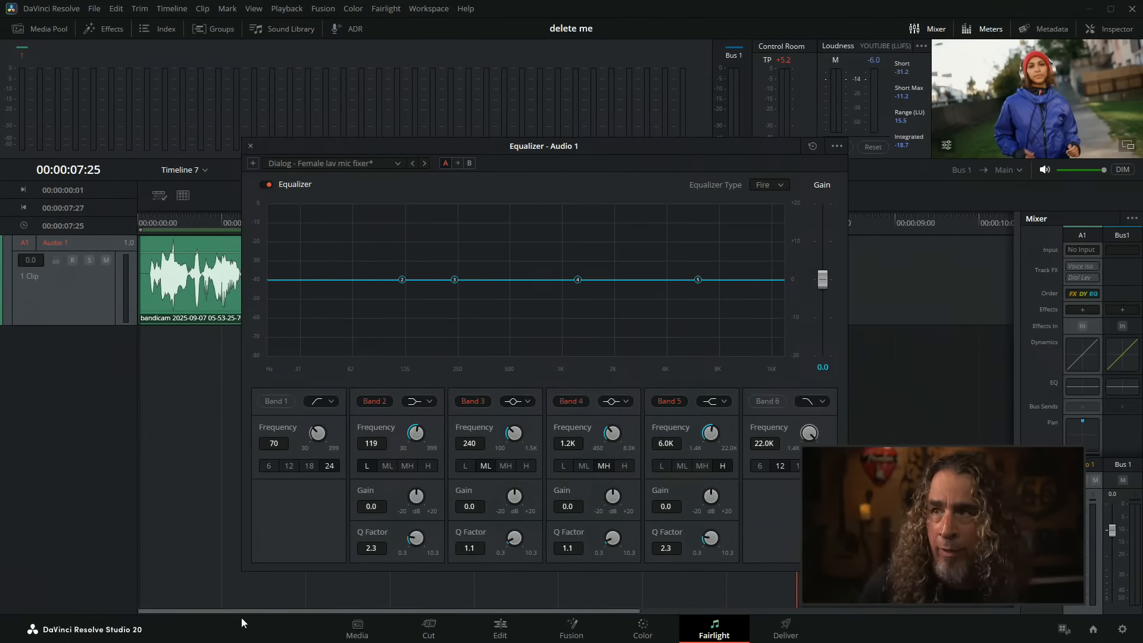
- Load the custom vocal preset, listed between Clipboard and Default, into the Audio 1 equalizer
{"action": "left_click", "coordinate": [399, 163]}
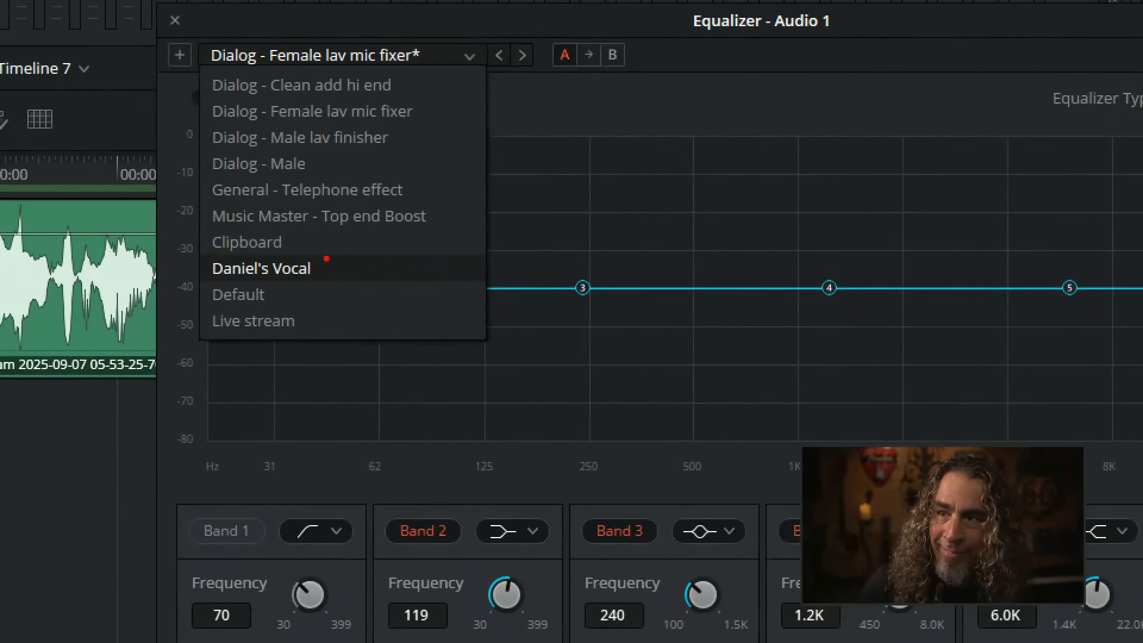
{"action": "mouse_move", "coordinate": [326, 258]}
{"action": "left_mouse_down"}
{"action": "mouse_move", "coordinate": [256, 239]}
{"action": "mouse_move", "coordinate": [201, 249]}
{"action": "mouse_move", "coordinate": [213, 272]}
{"action": "mouse_move", "coordinate": [311, 290]}
{"action": "mouse_move", "coordinate": [325, 259]}
{"action": "left_mouse_up"}
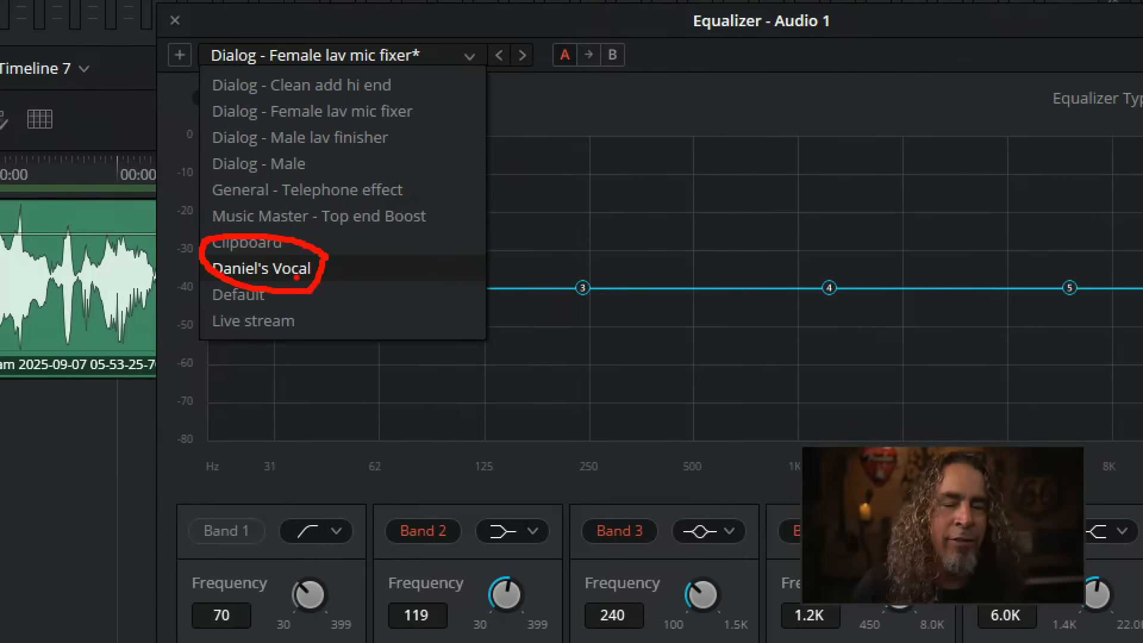
{"action": "key", "text": "Escape"}
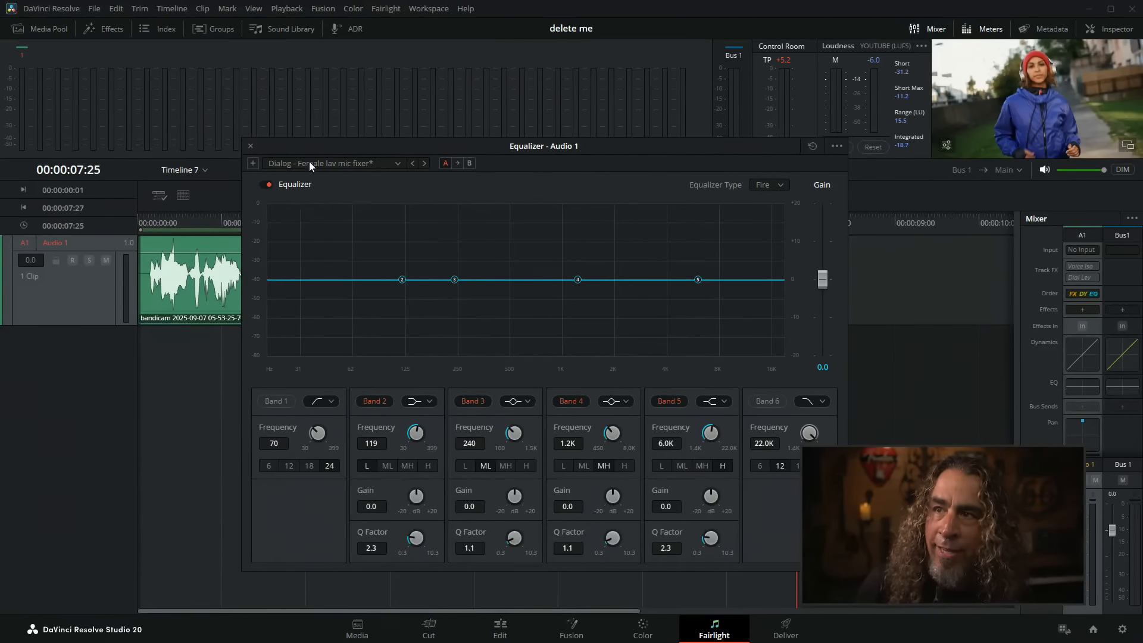
{"action": "left_click", "coordinate": [309, 161]}
{"action": "left_click", "coordinate": [300, 269]}
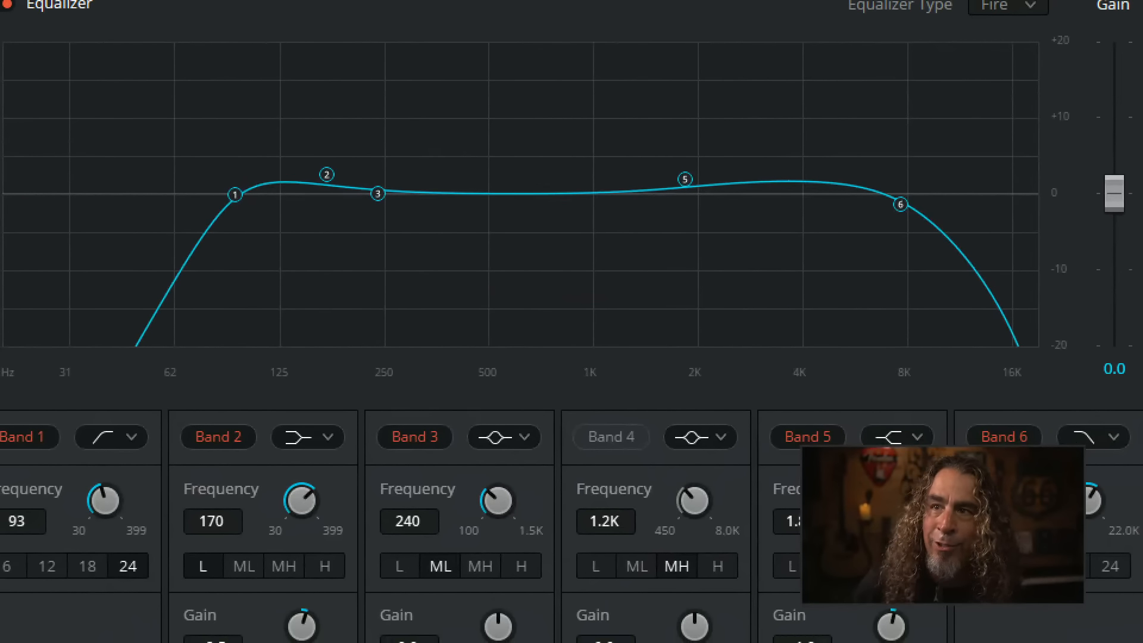
- Examine the vocal preset's curve: the low and high cuts, the Band 2 boost and the Band 5 shelf near 2K
{"action": "mouse_move", "coordinate": [180, 212]}
{"action": "left_mouse_down"}
{"action": "mouse_move", "coordinate": [103, 217]}
{"action": "mouse_move", "coordinate": [37, 317]}
{"action": "mouse_move", "coordinate": [202, 308]}
{"action": "mouse_move", "coordinate": [186, 190]}
{"action": "mouse_move", "coordinate": [80, 188]}
{"action": "mouse_move", "coordinate": [26, 297]}
{"action": "left_mouse_up"}
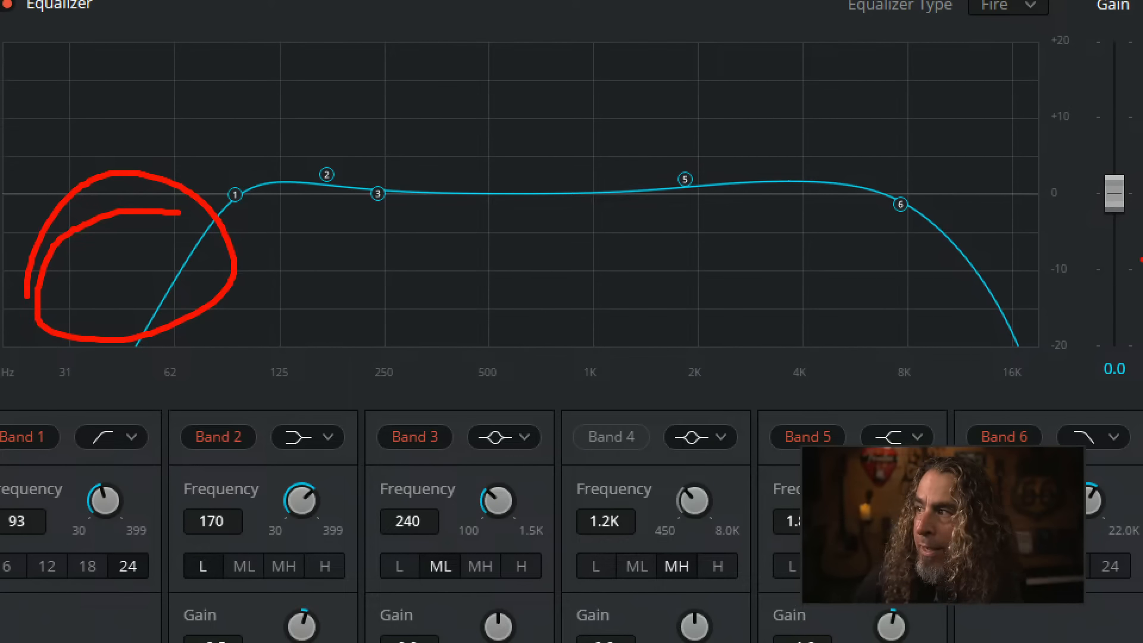
{"action": "mouse_move", "coordinate": [1004, 217]}
{"action": "left_mouse_down"}
{"action": "mouse_move", "coordinate": [961, 241]}
{"action": "mouse_move", "coordinate": [995, 282]}
{"action": "mouse_move", "coordinate": [1003, 215]}
{"action": "left_mouse_up"}
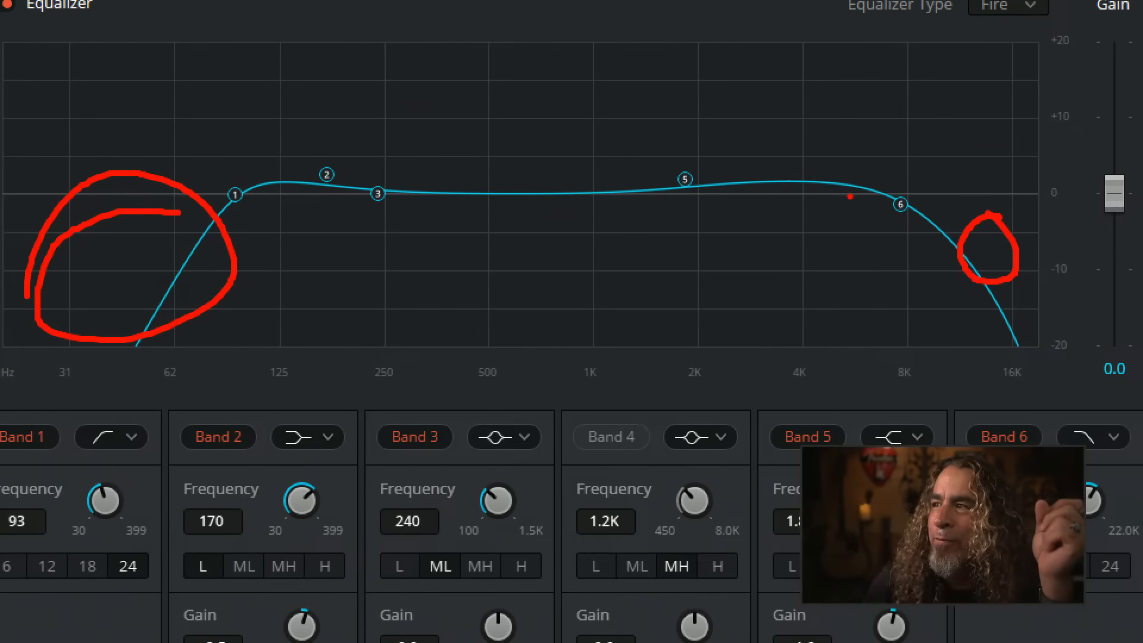
{"action": "mouse_move", "coordinate": [327, 153]}
{"action": "left_mouse_down"}
{"action": "mouse_move", "coordinate": [300, 196]}
{"action": "mouse_move", "coordinate": [336, 200]}
{"action": "mouse_move", "coordinate": [342, 159]}
{"action": "left_mouse_up"}
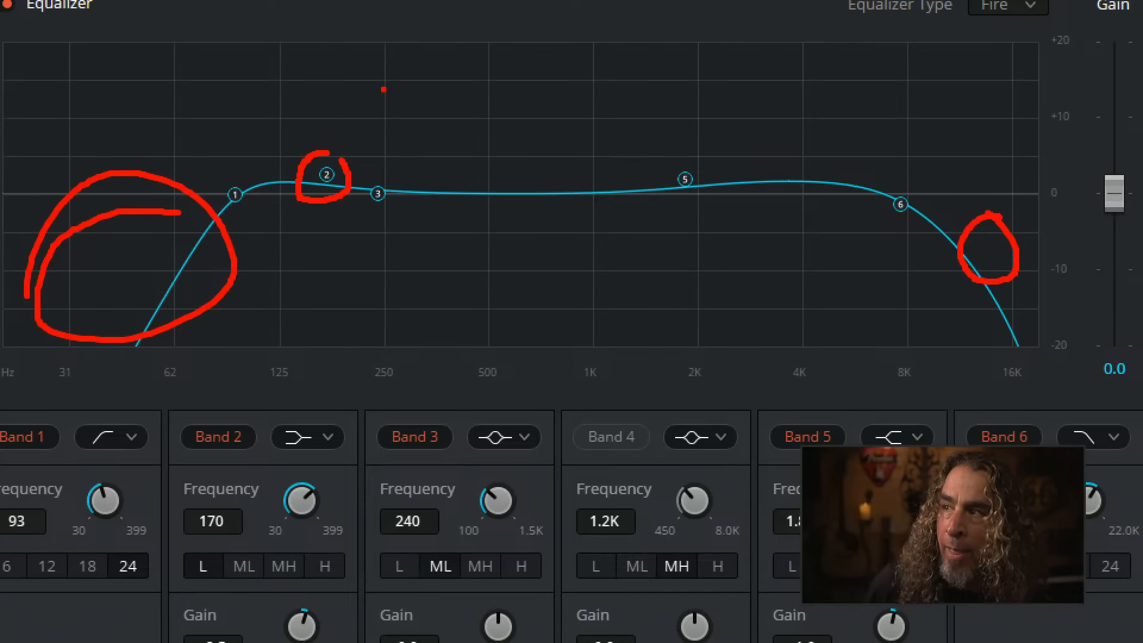
{"action": "mouse_move", "coordinate": [679, 139]}
{"action": "left_mouse_down"}
{"action": "mouse_move", "coordinate": [744, 205]}
{"action": "mouse_move", "coordinate": [685, 125]}
{"action": "left_mouse_up"}
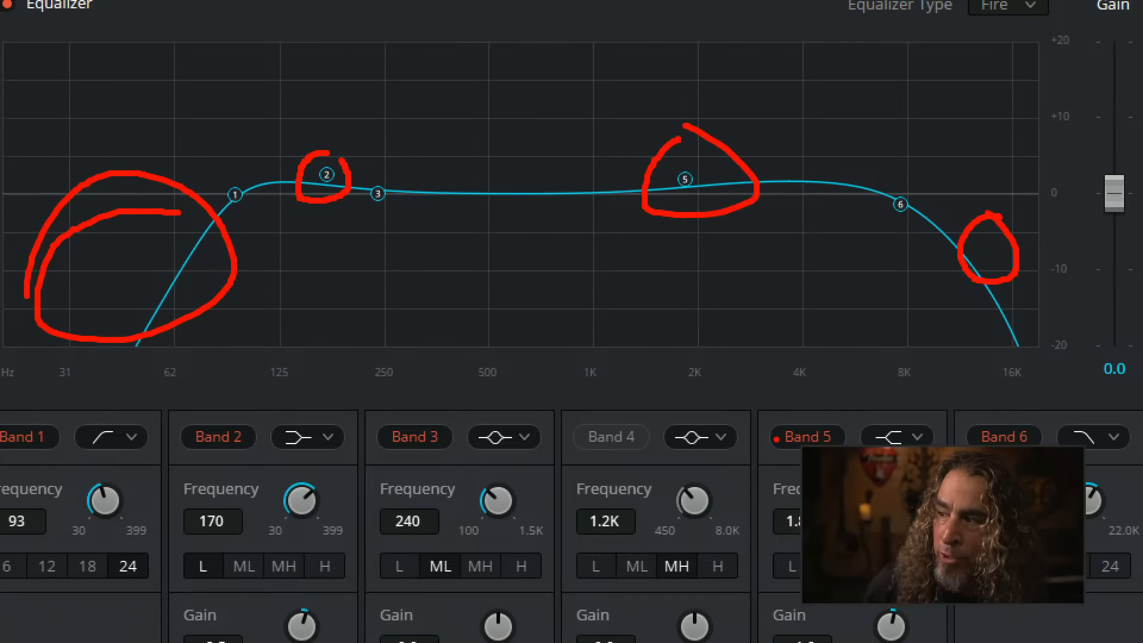
{"action": "mouse_move", "coordinate": [755, 377]}
{"action": "left_mouse_down"}
{"action": "mouse_move", "coordinate": [814, 418]}
{"action": "mouse_move", "coordinate": [906, 428]}
{"action": "left_mouse_up"}
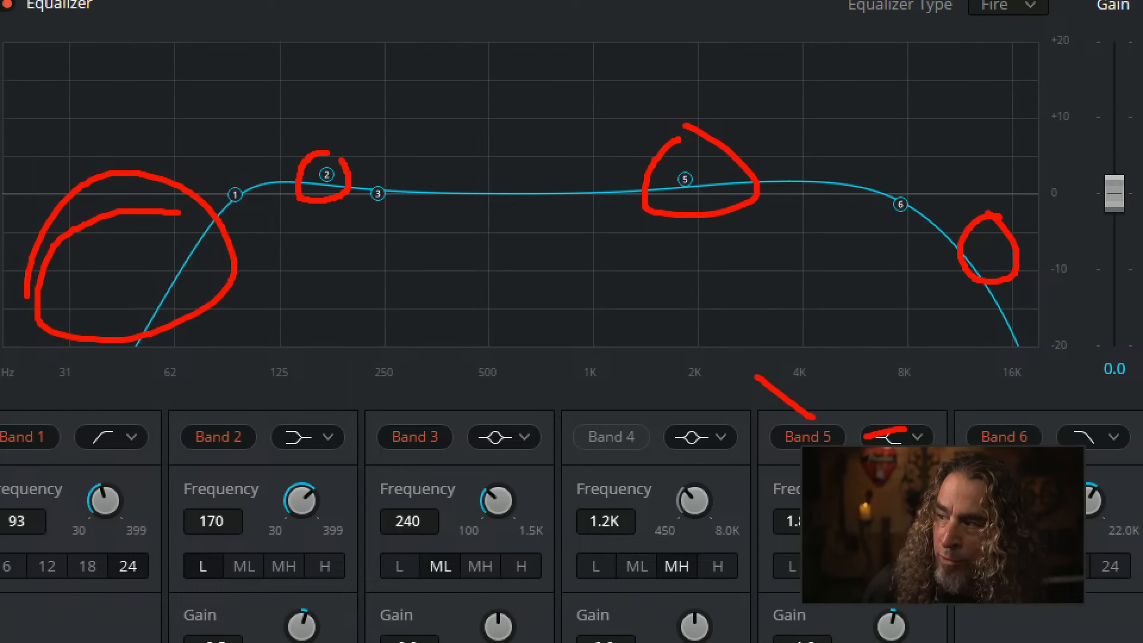
{"action": "left_click_drag", "start_coordinate": [688, 181], "coordinate": [816, 170]}
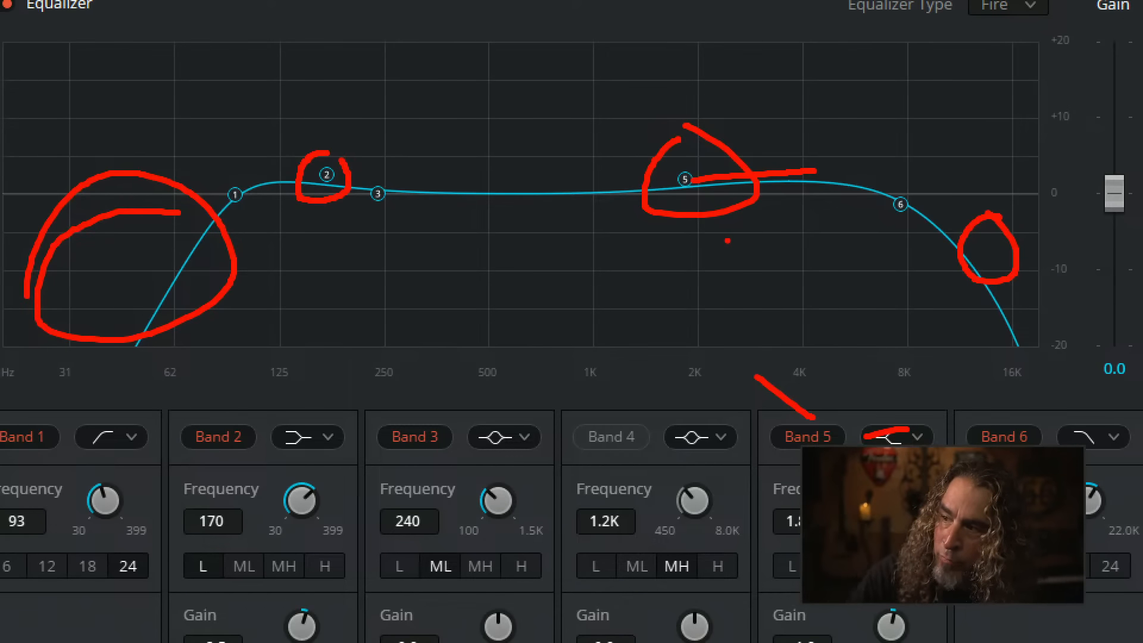
{"action": "left_click_drag", "start_coordinate": [690, 351], "coordinate": [693, 337]}
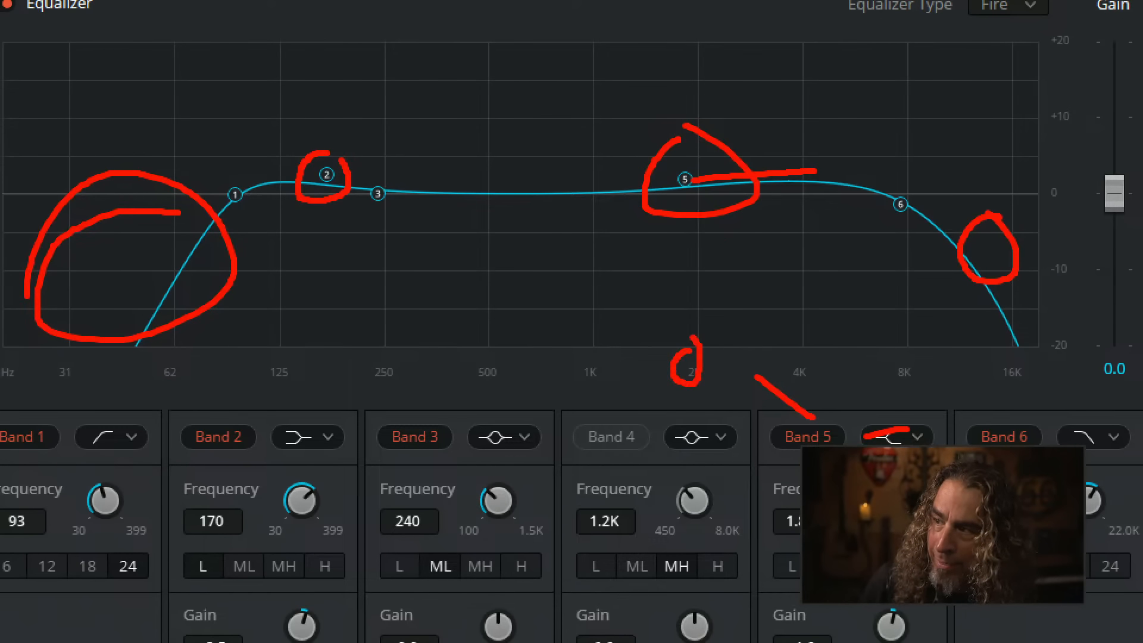
{"action": "mouse_move", "coordinate": [675, 187]}
{"action": "left_mouse_down"}
{"action": "mouse_move", "coordinate": [738, 171]}
{"action": "mouse_move", "coordinate": [872, 163]}
{"action": "mouse_move", "coordinate": [902, 184]}
{"action": "left_mouse_up"}
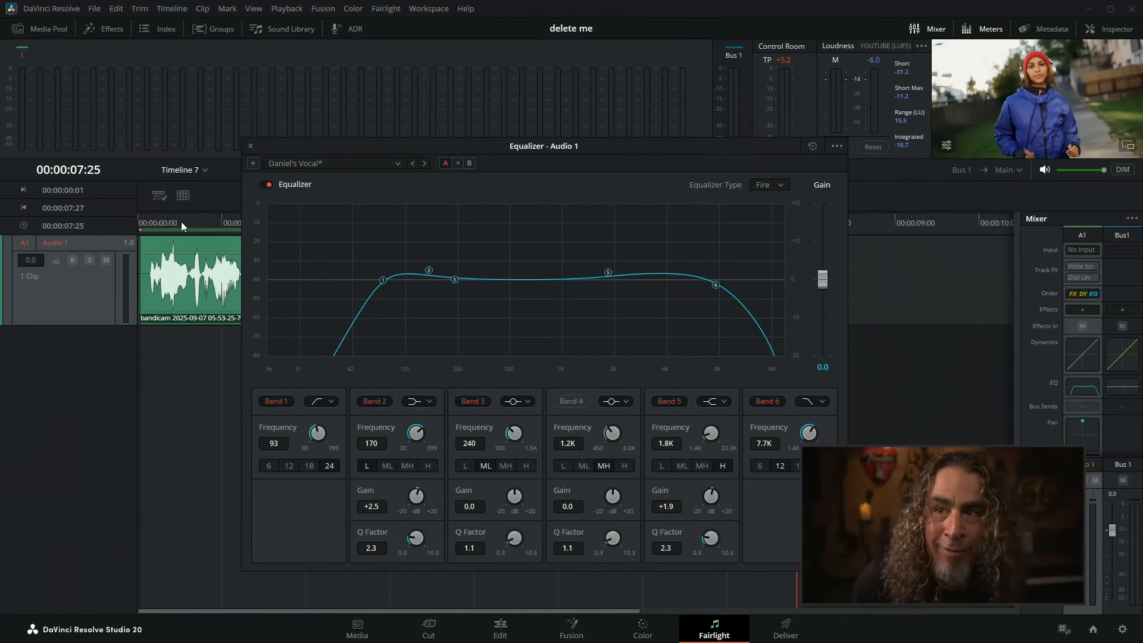
- Play the clip from the start while bypassing and enabling the equalizer to compare the vocal preset, leaving it enabled
{"action": "left_click", "coordinate": [265, 184]}
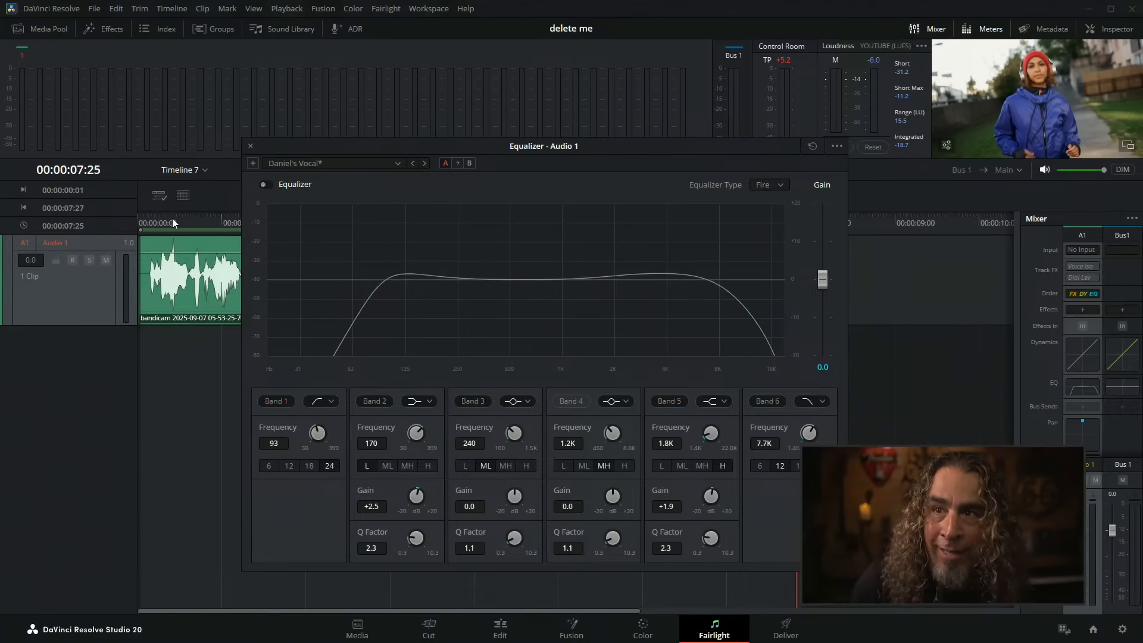
{"action": "key", "text": "Home"}
{"action": "key", "text": "space"}
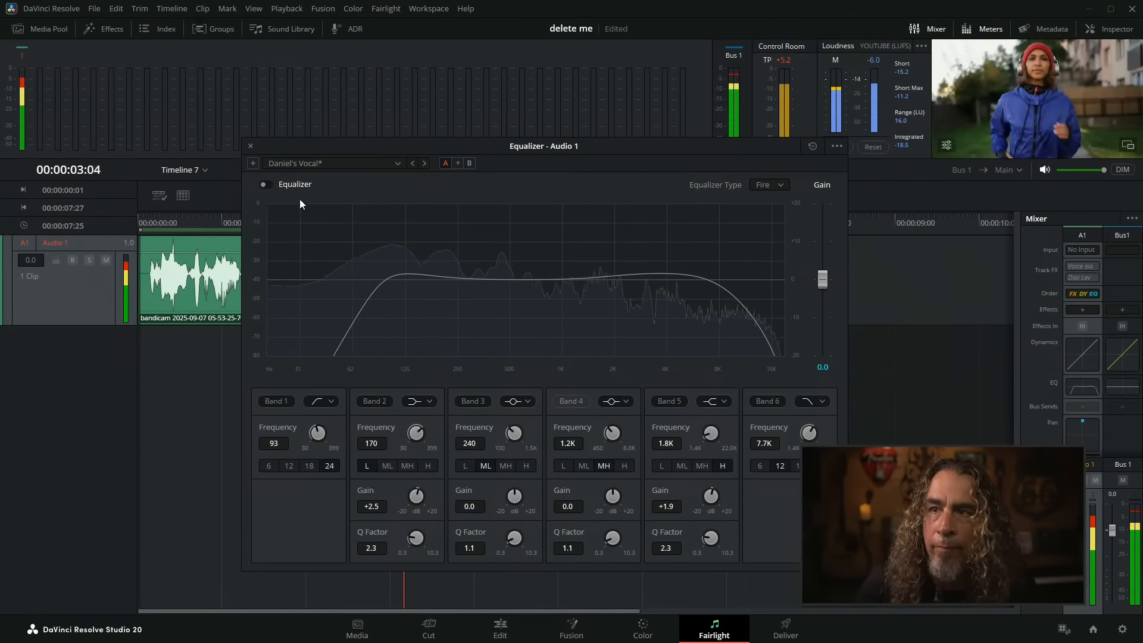
{"action": "left_click", "coordinate": [266, 185]}
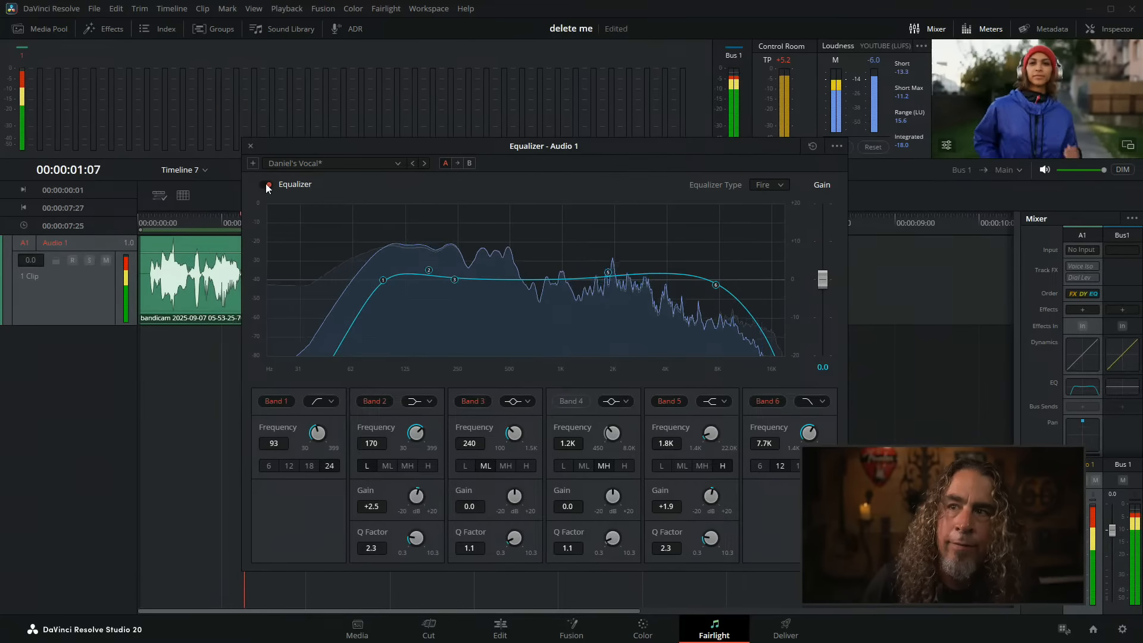
{"action": "left_click", "coordinate": [269, 186]}
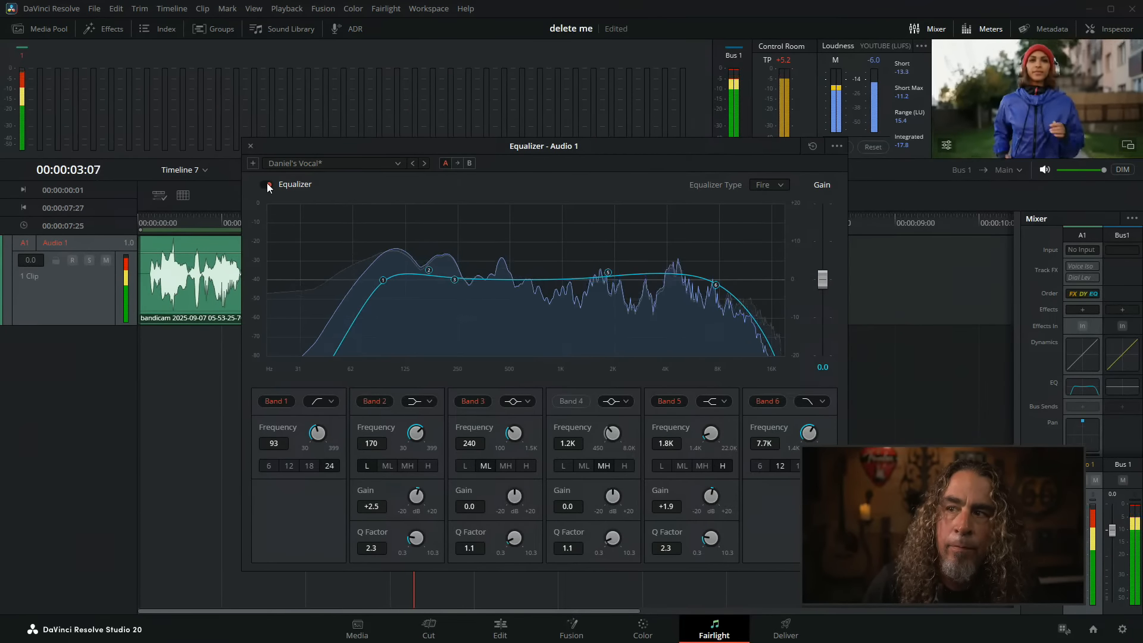
{"action": "left_click", "coordinate": [265, 185]}
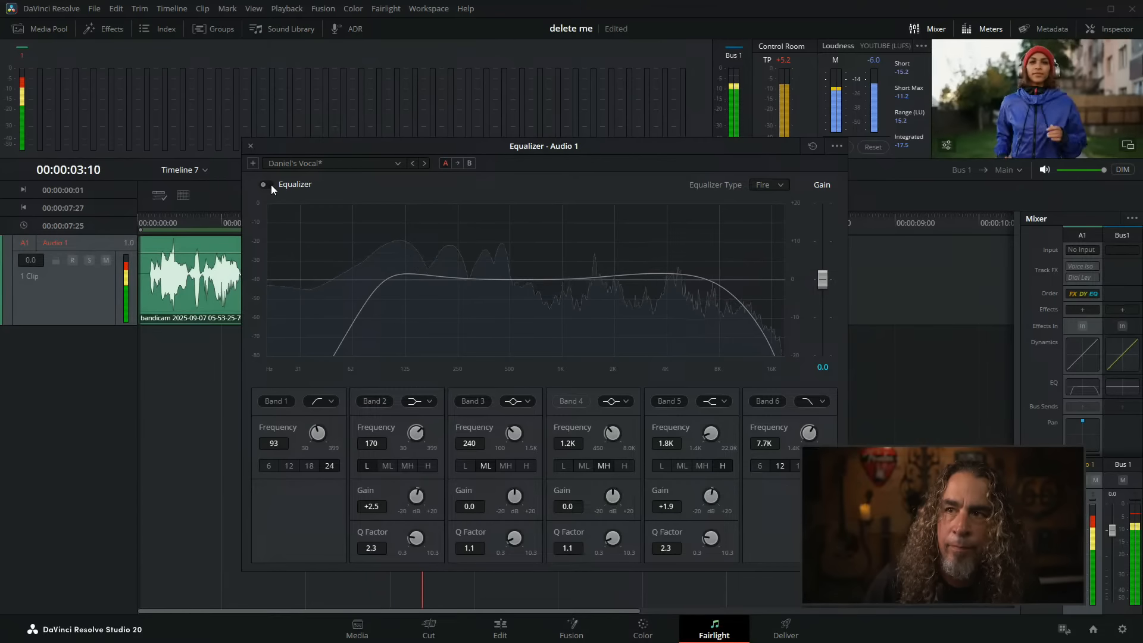
{"action": "left_click", "coordinate": [271, 185]}
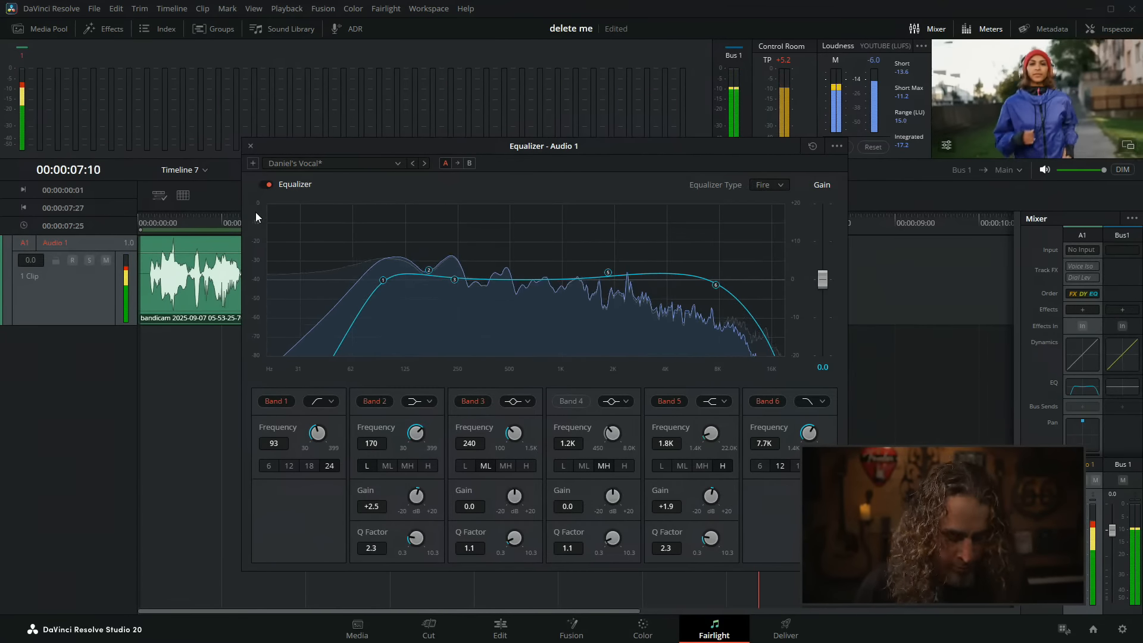
- Stop playback and reselect the custom vocal preset for the Audio 1 equalizer
{"action": "key", "text": "space"}
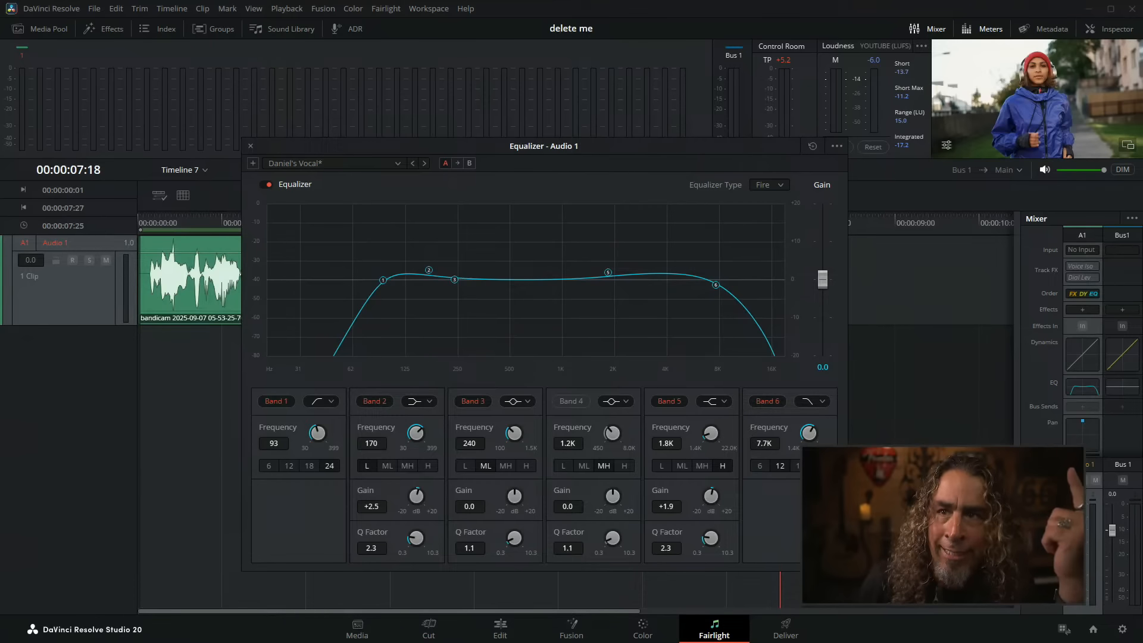
{"action": "left_click", "coordinate": [378, 162]}
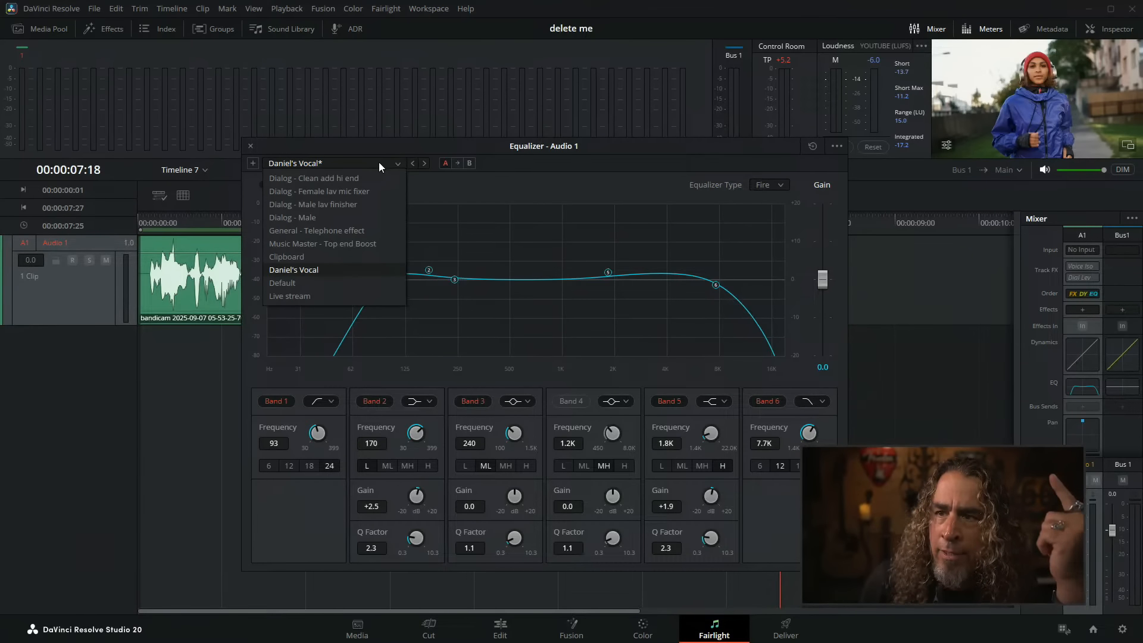
{"action": "left_click", "coordinate": [299, 271]}
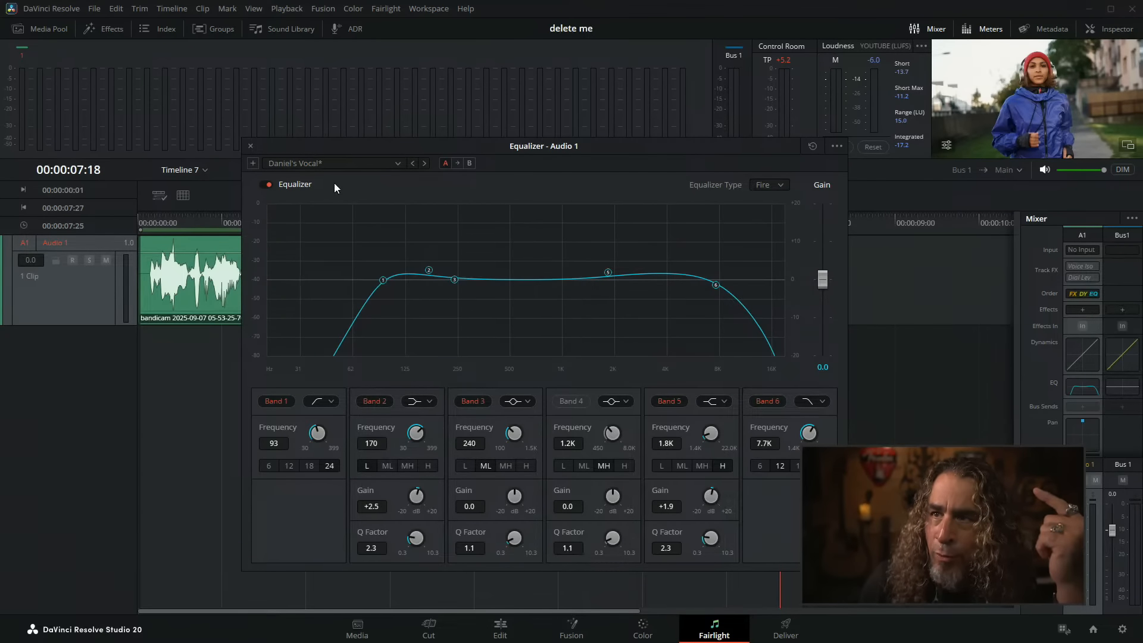
- Load the Dialog - Clean add hi end preset into the equalizer, and replace it with the Default preset
{"action": "left_click", "coordinate": [388, 161]}
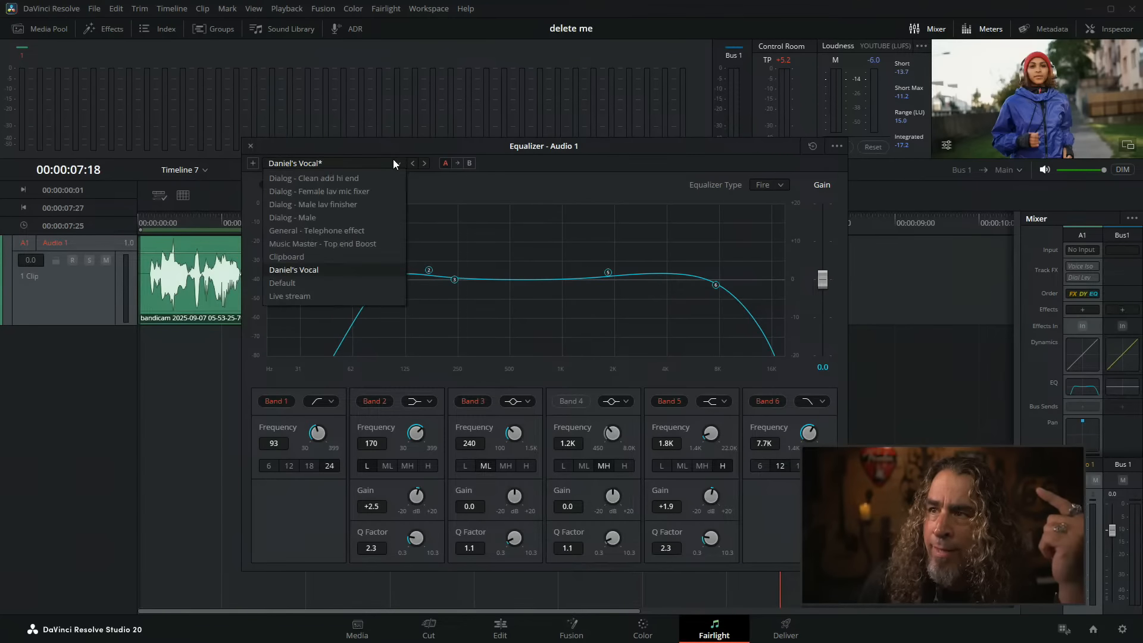
{"action": "left_click", "coordinate": [367, 177]}
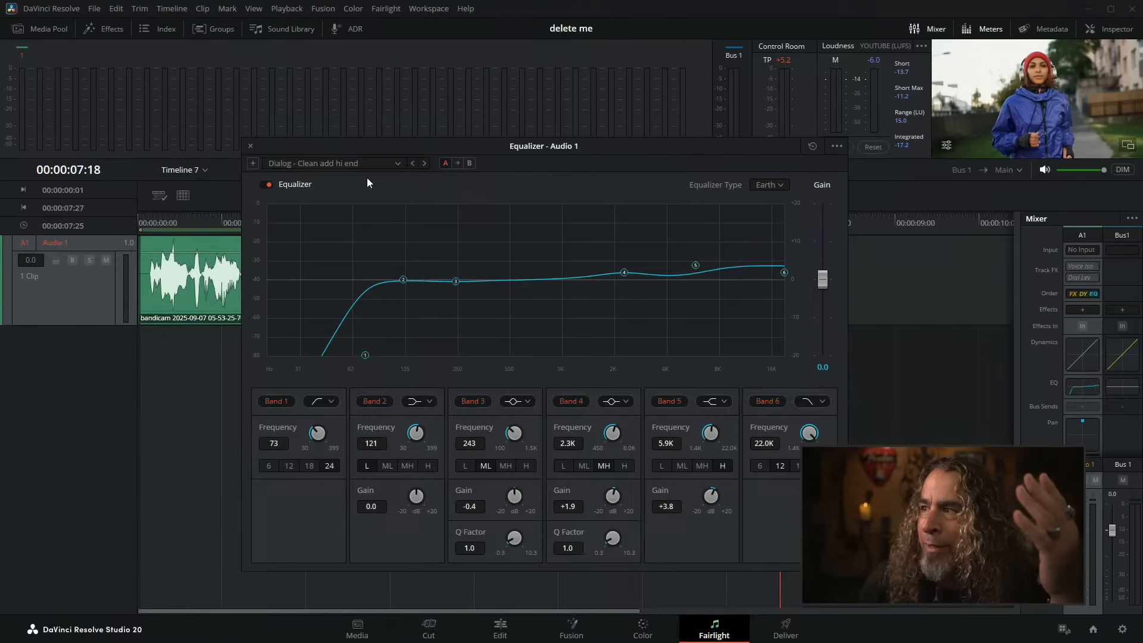
{"action": "left_click", "coordinate": [304, 164]}
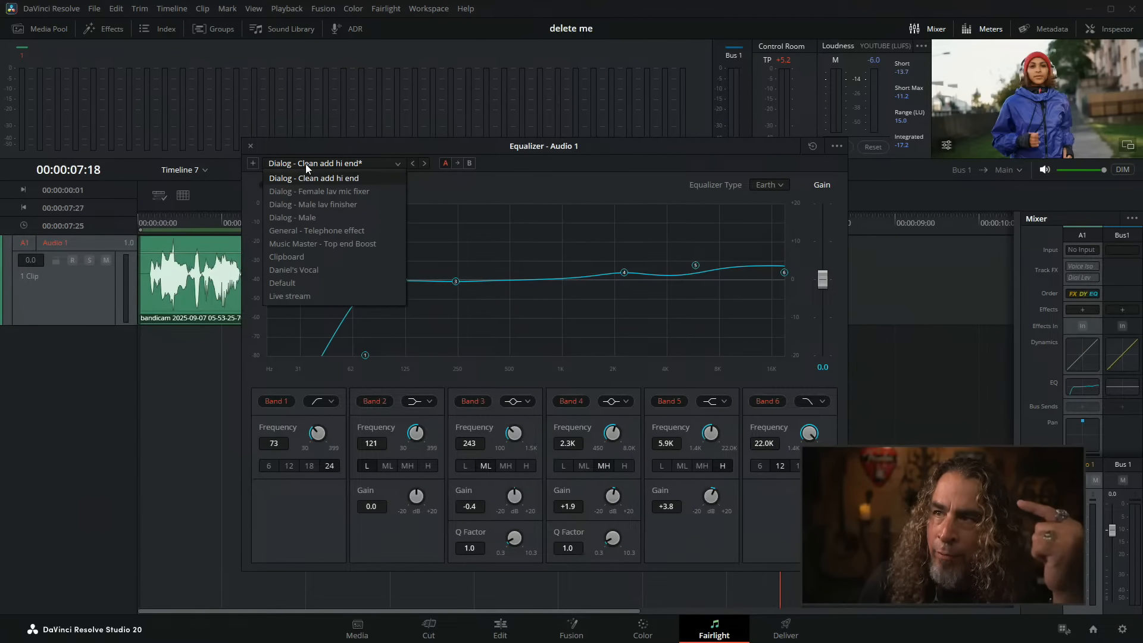
{"action": "left_click", "coordinate": [304, 282]}
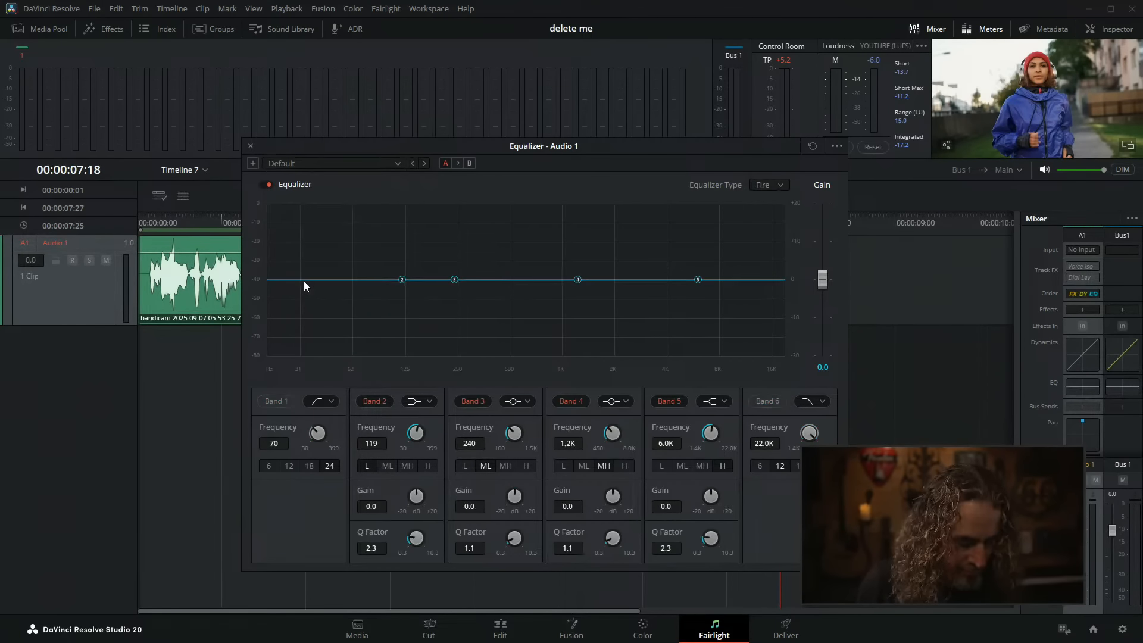
- Open the list of equalizer presets for Audio 1
{"action": "left_click", "coordinate": [314, 163]}
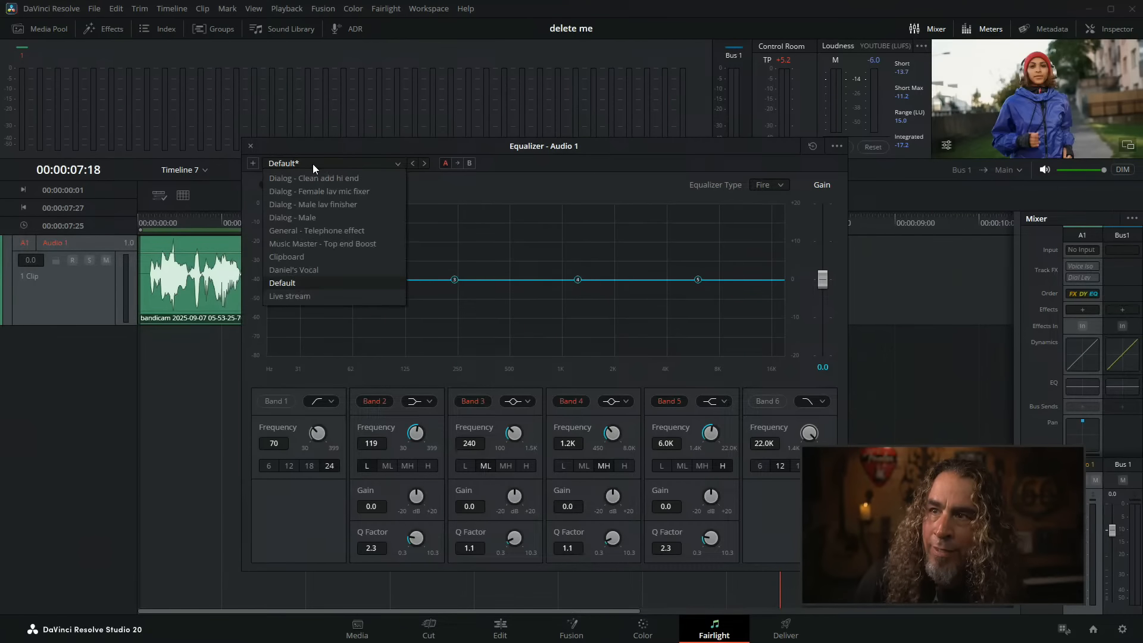